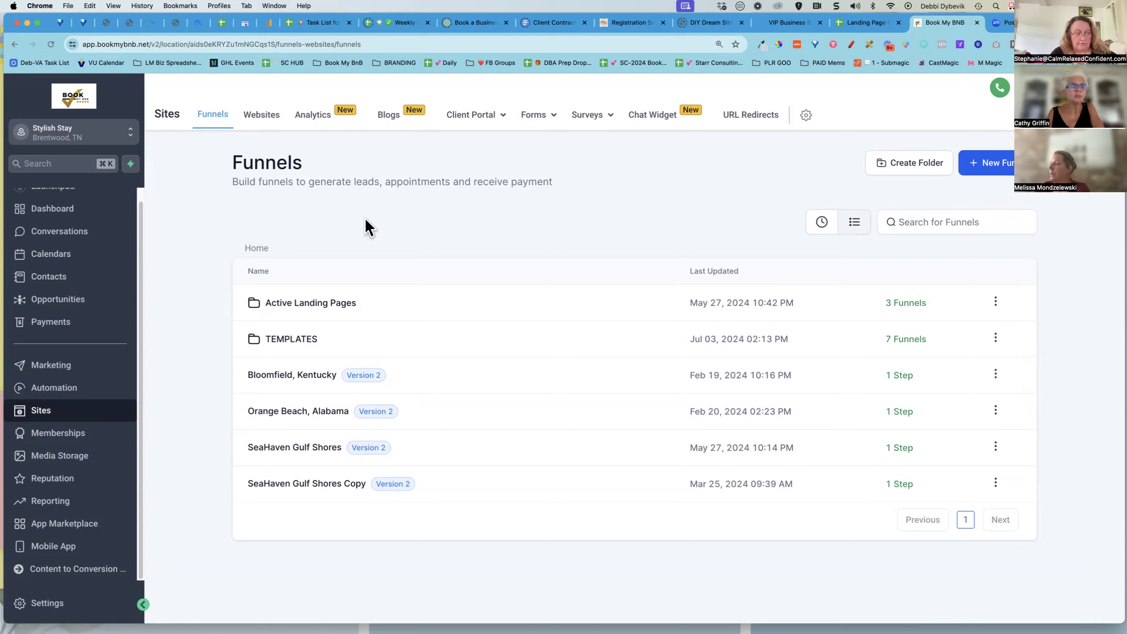
Switch to the Landing Page Checklist spreadsheet and copy its share link
left_click(866, 23)
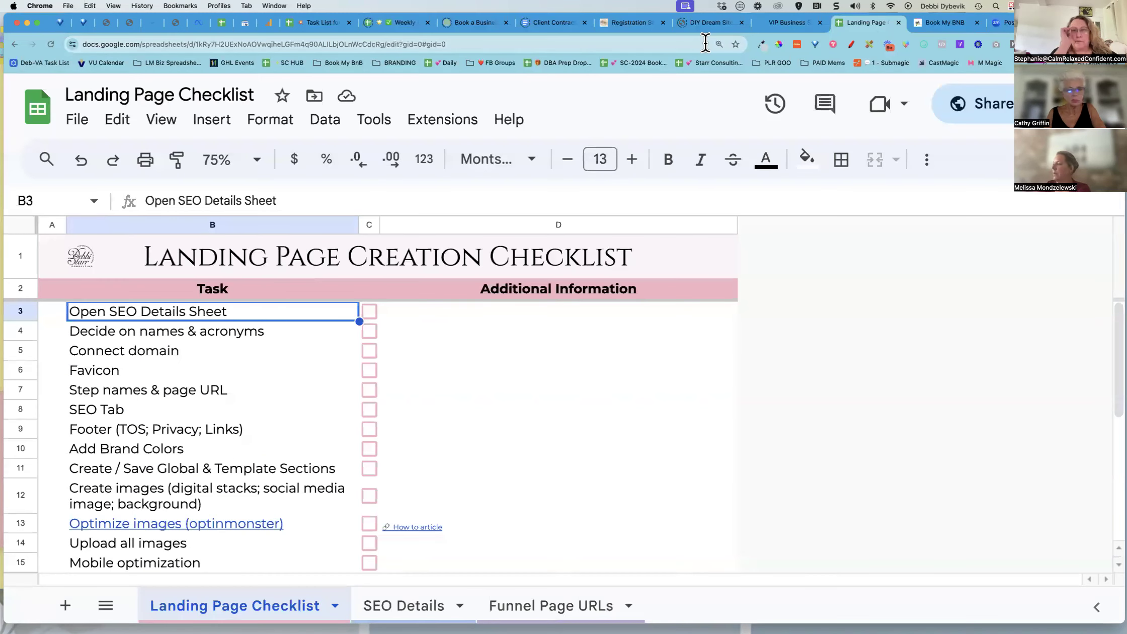
left_click(81, 127)
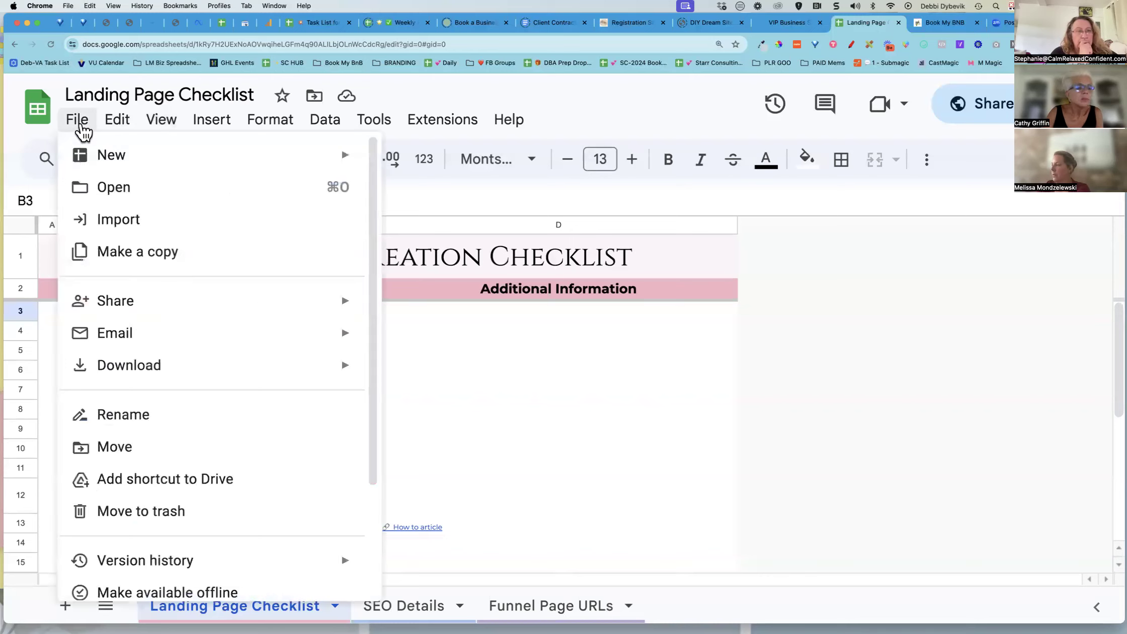
mouse_move(214, 309)
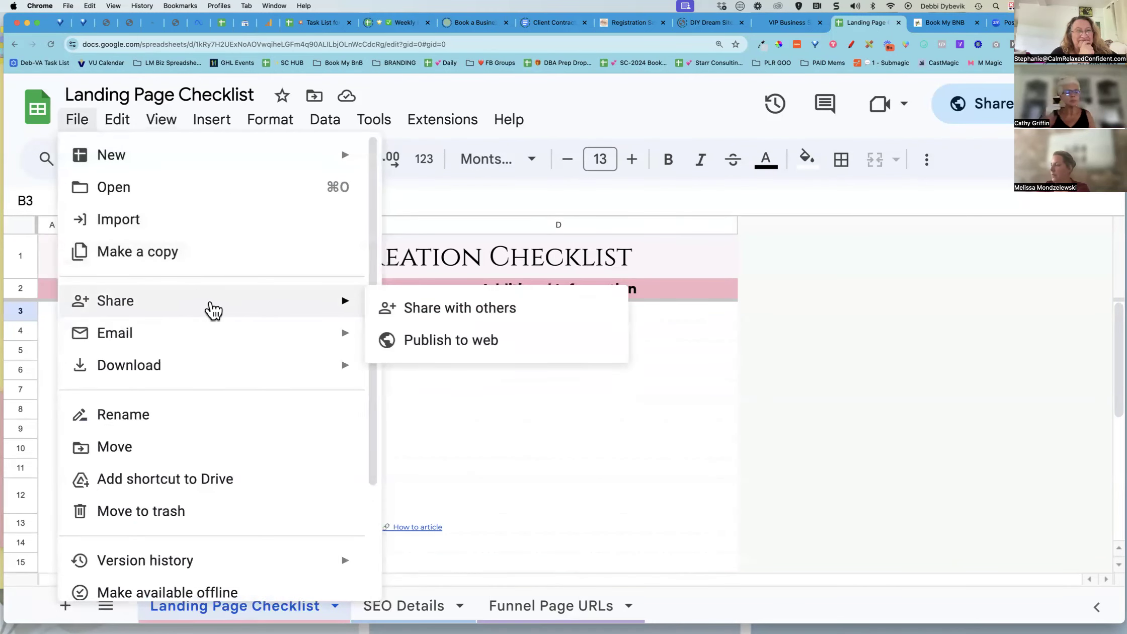
left_click(437, 309)
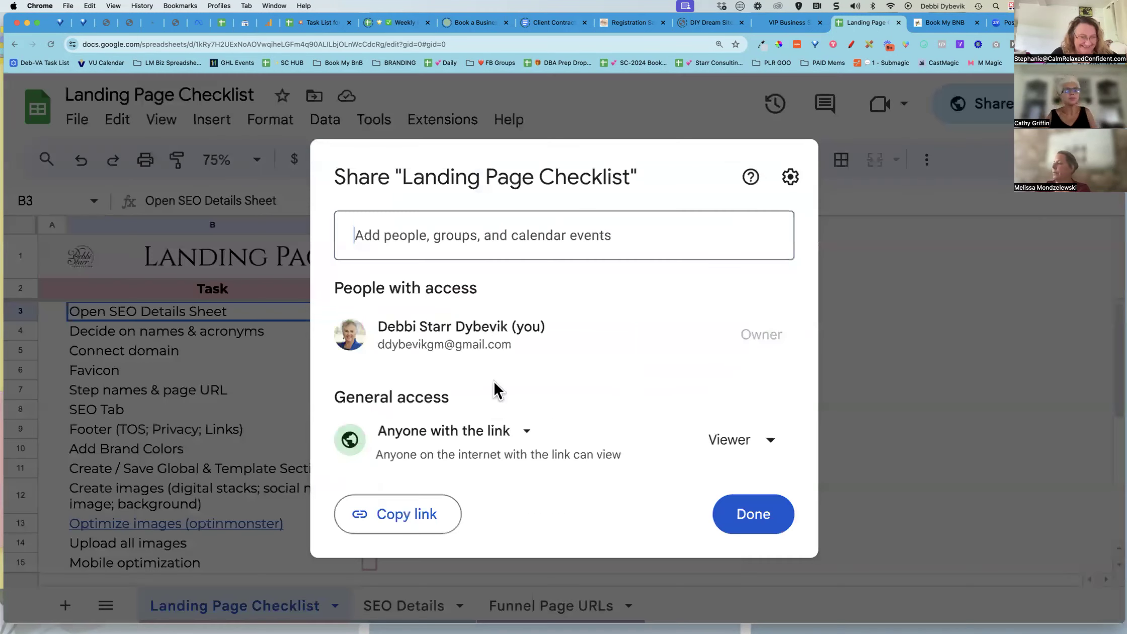
left_click(414, 513)
left_click(744, 523)
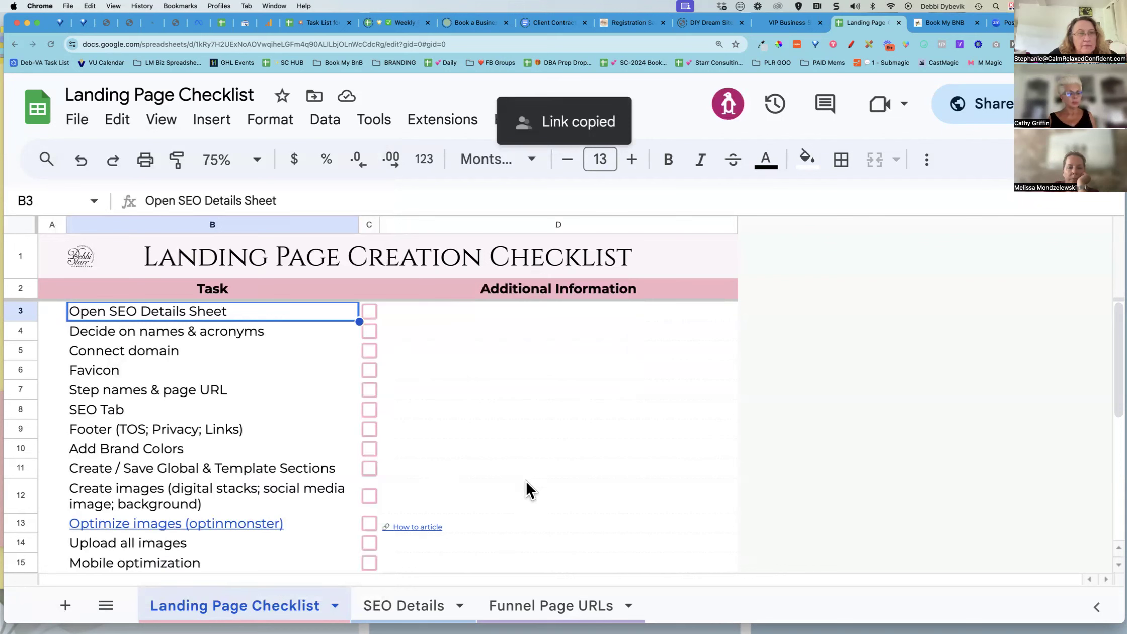
Review the checklist tasks and open the SEO Details sheet
scroll(554, 454, "down", 1)
scroll(553, 450, "down", 3)
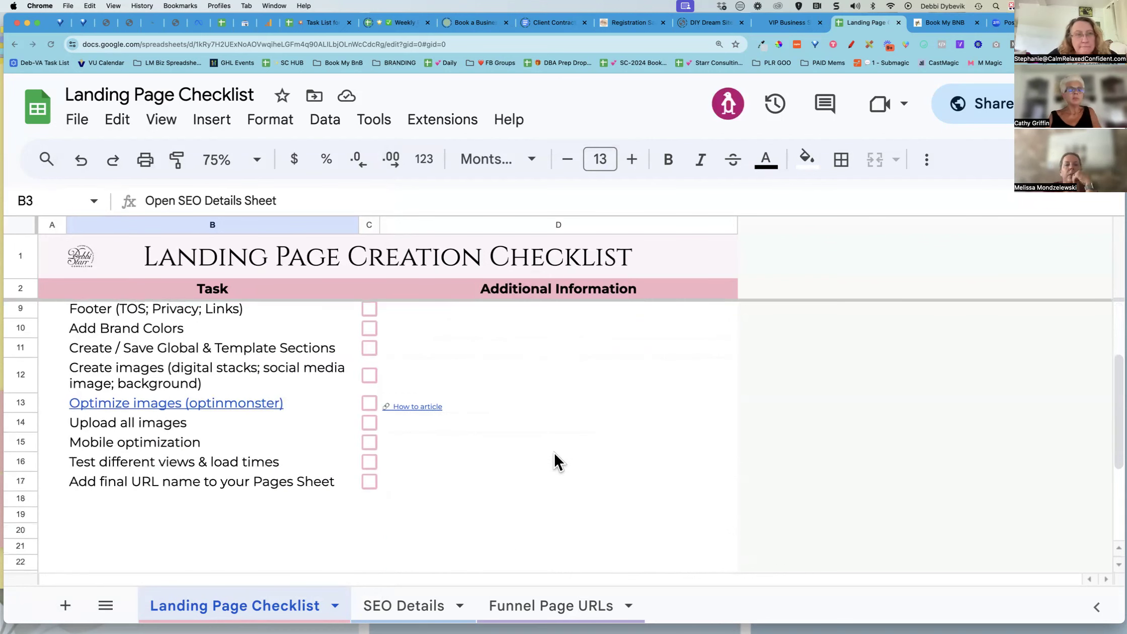
scroll(553, 451, "up", 4)
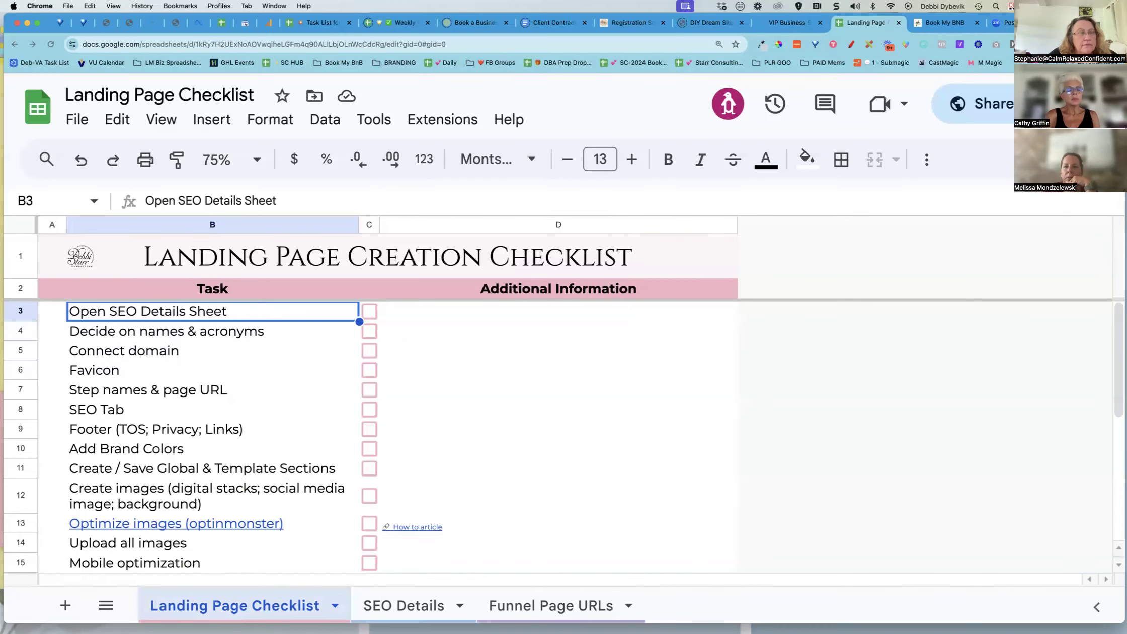
left_click(403, 605)
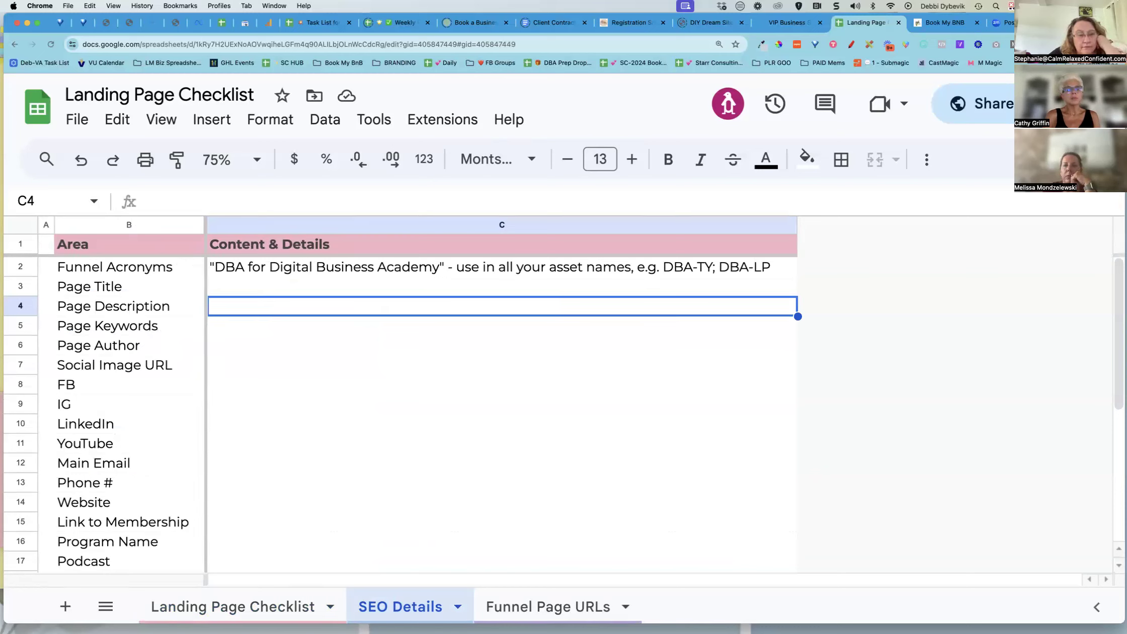
Enter "Land Page" as the first page name on the Funnel Page URLs sheet
left_click(548, 606)
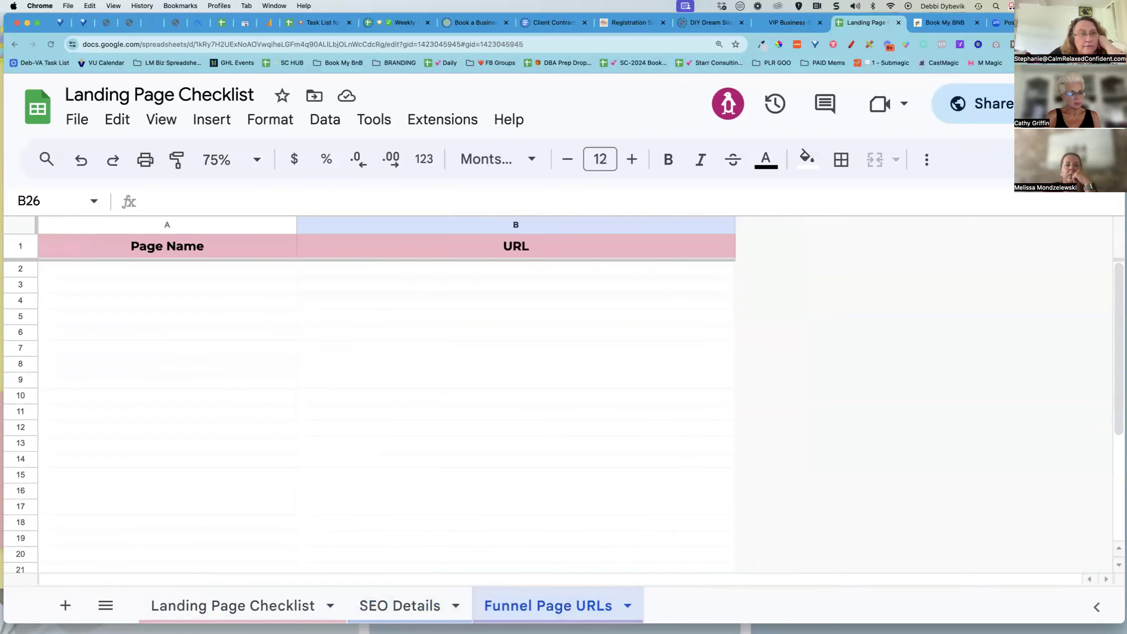
left_click(254, 274)
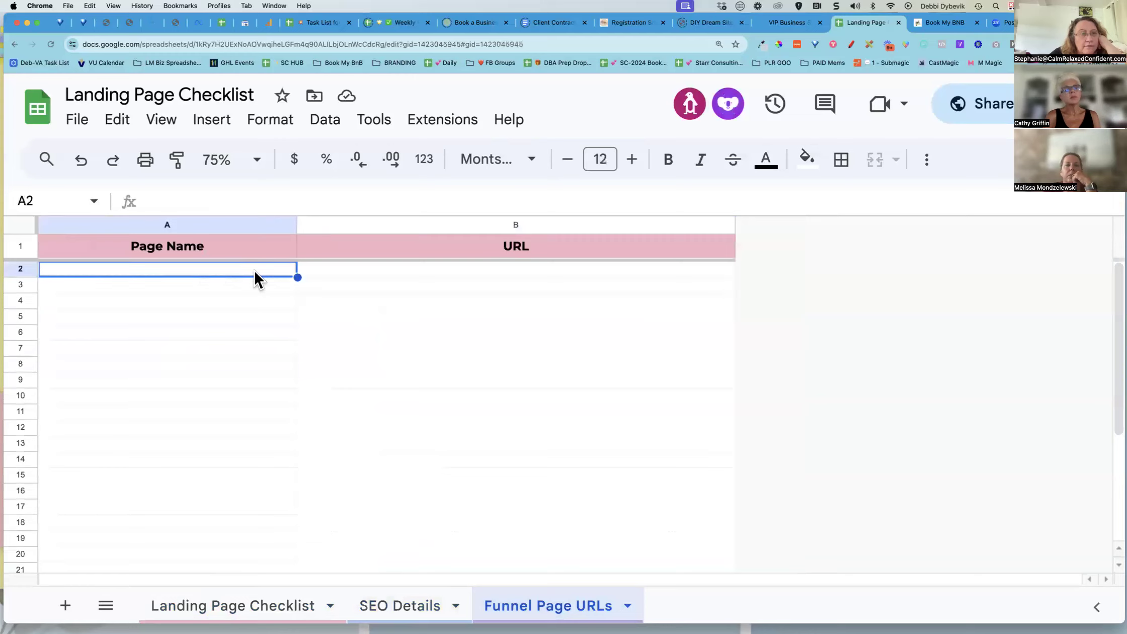
type("Land Page")
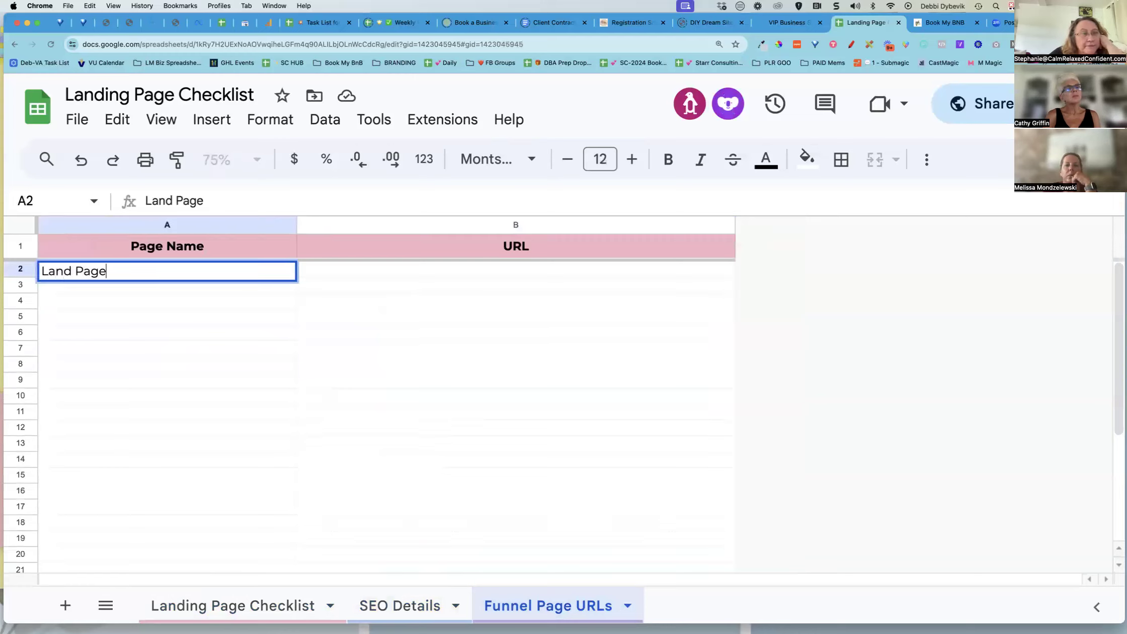
key("Return")
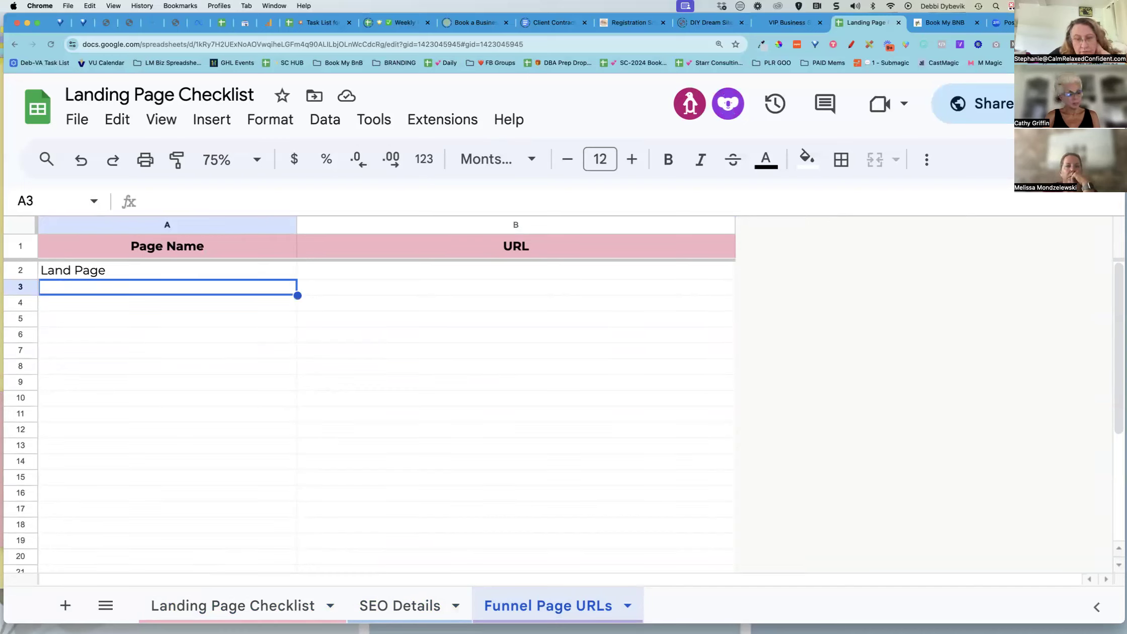
Return to the SEO Details sheet and zoom it to 125%
left_click(444, 268)
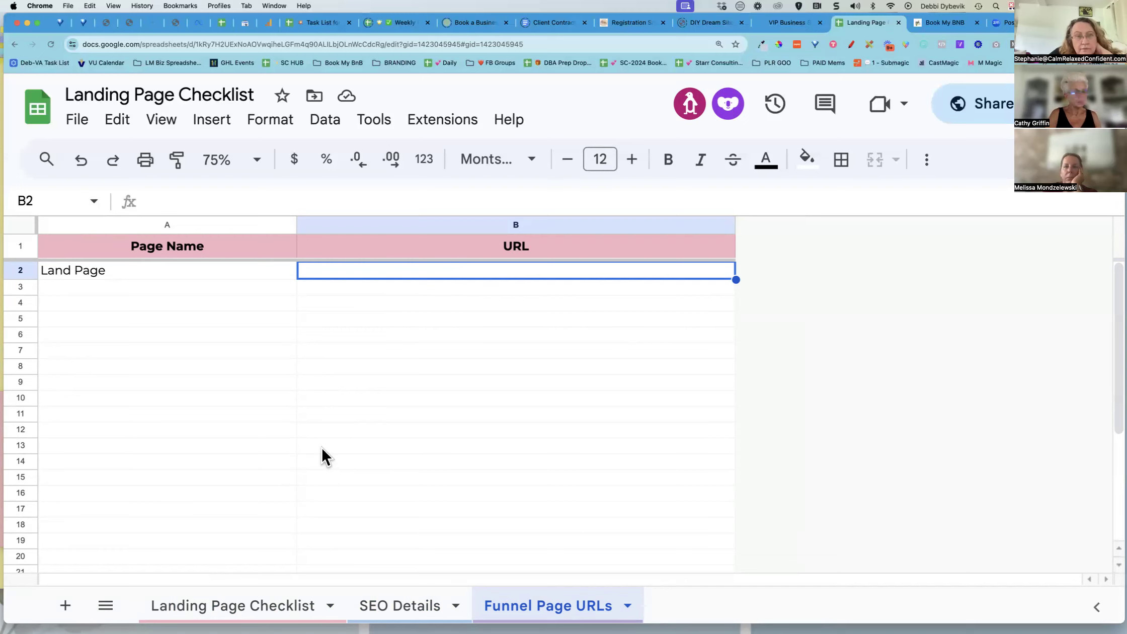
left_click(265, 599)
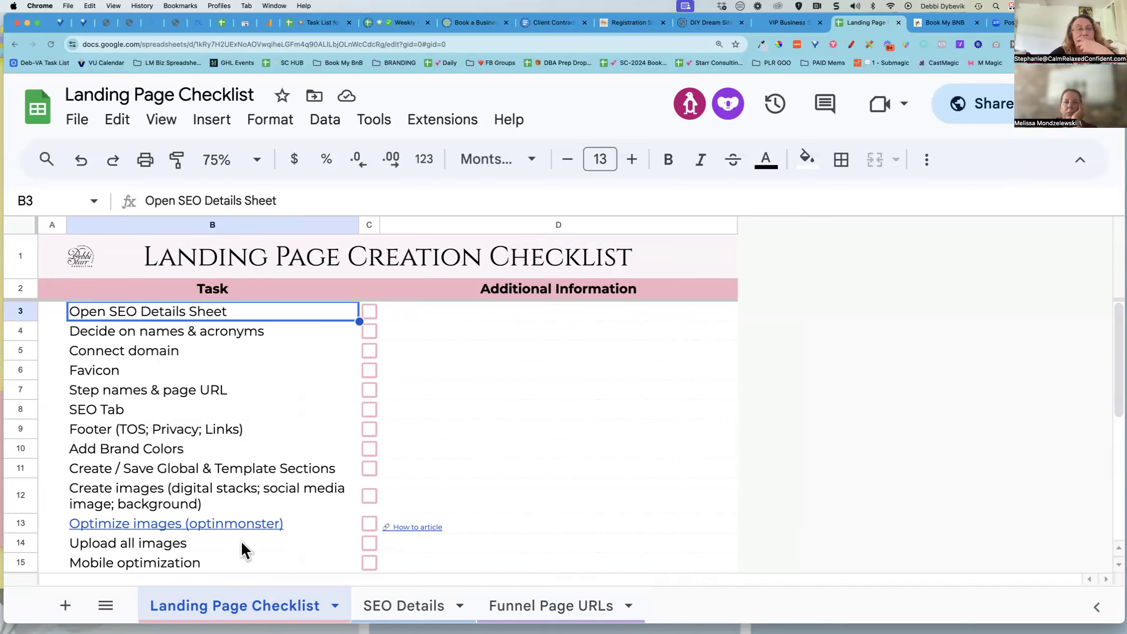
left_click(403, 605)
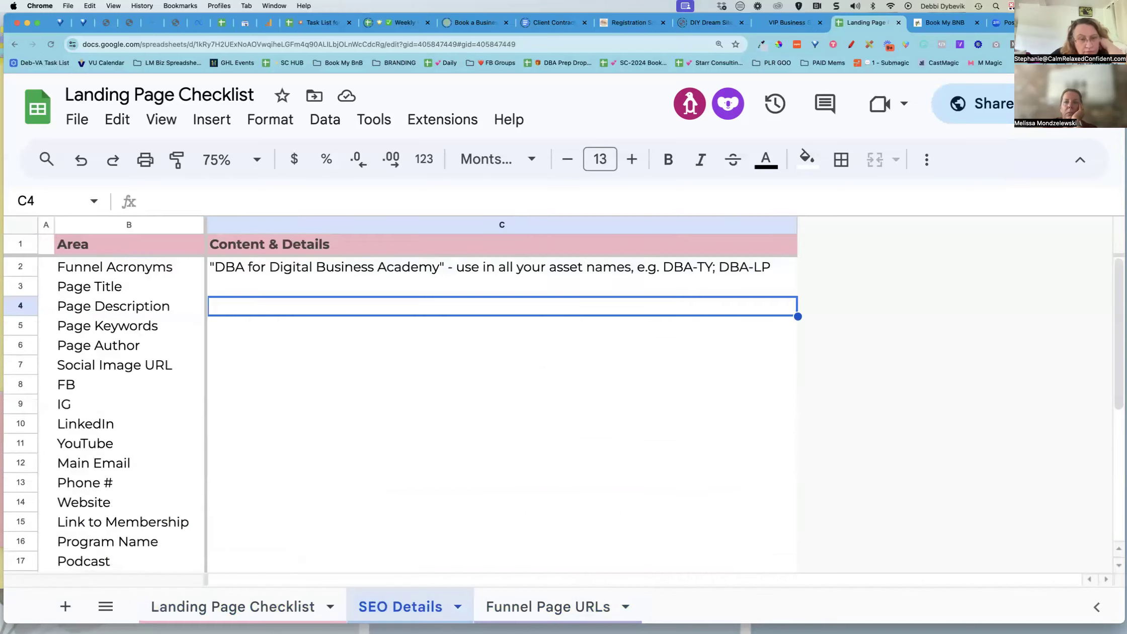
left_click(256, 160)
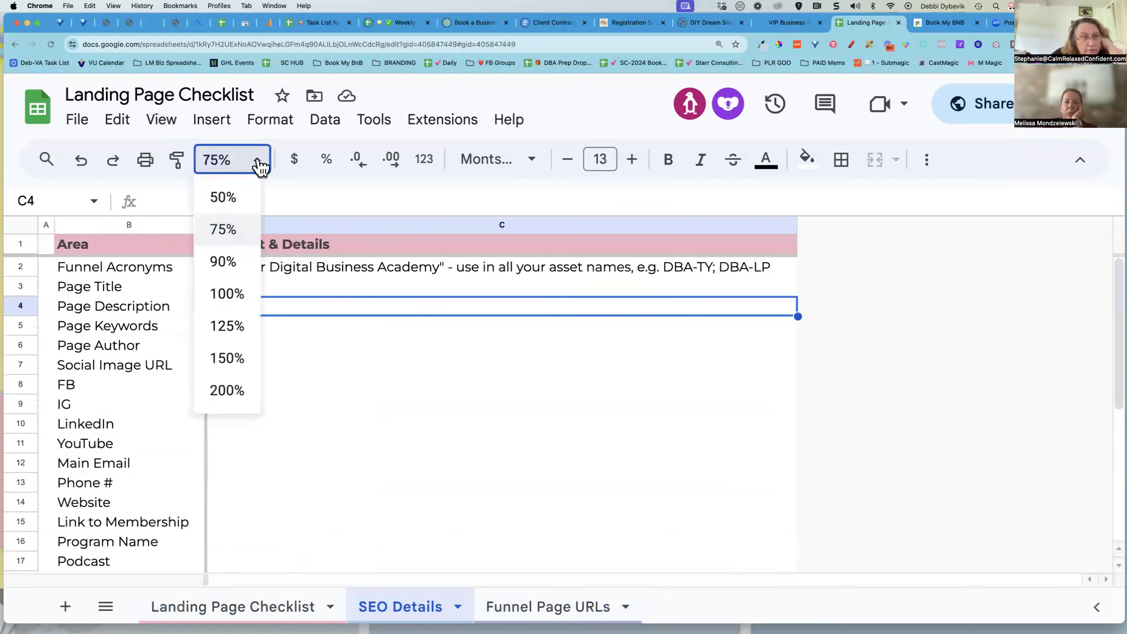
left_click(227, 326)
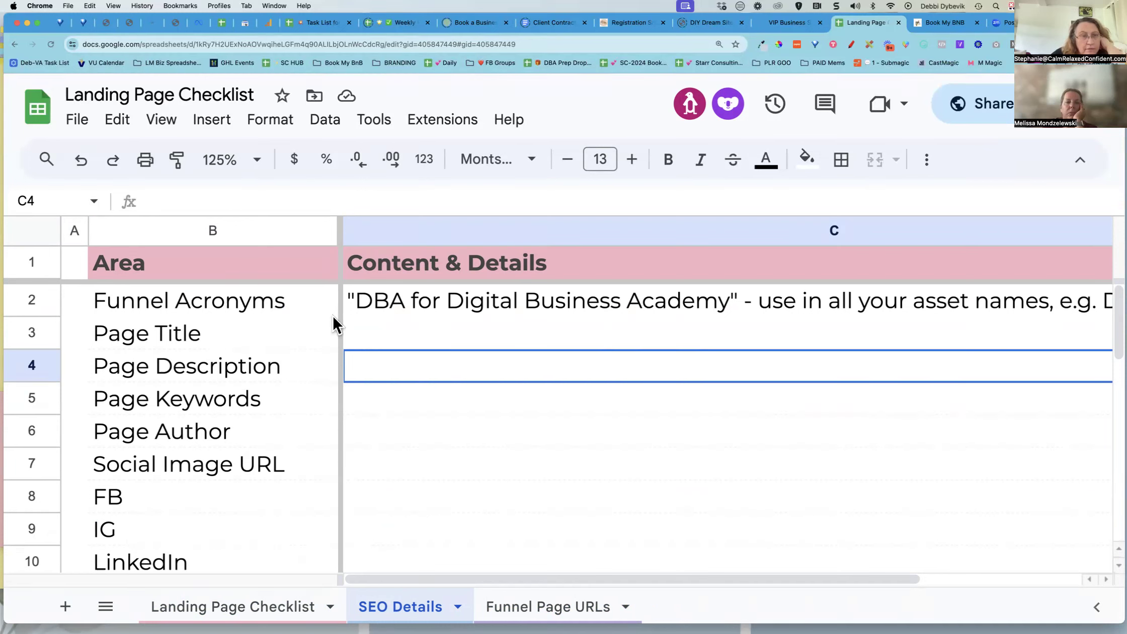
Examine the SEO Details areas and their content notes across the sheet
left_click(256, 297)
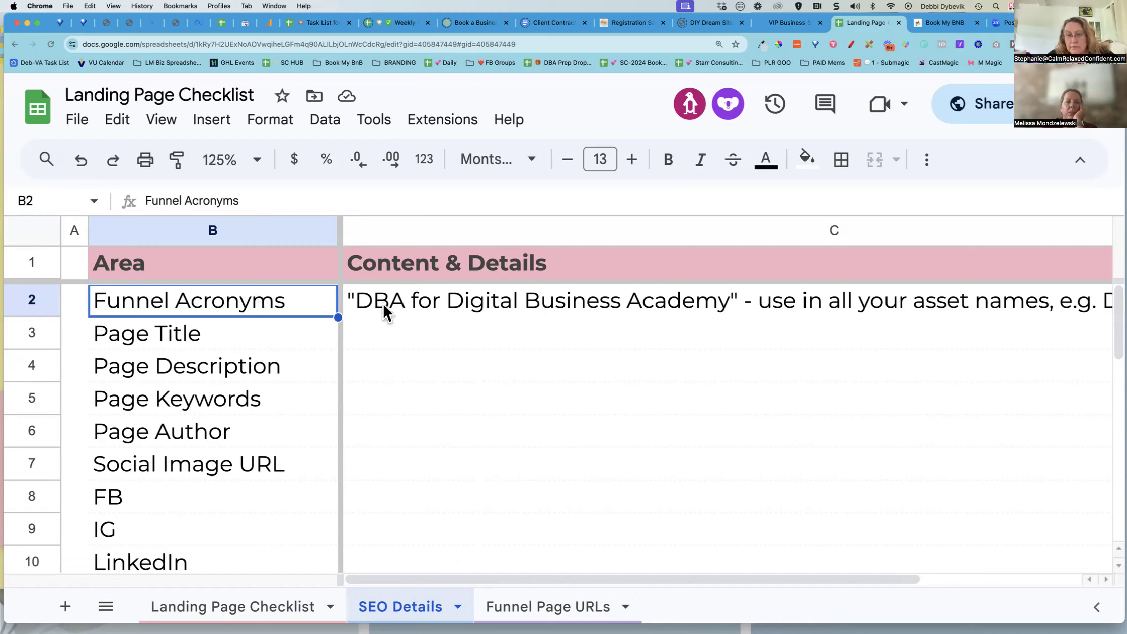
left_click_drag(505, 575, 833, 580)
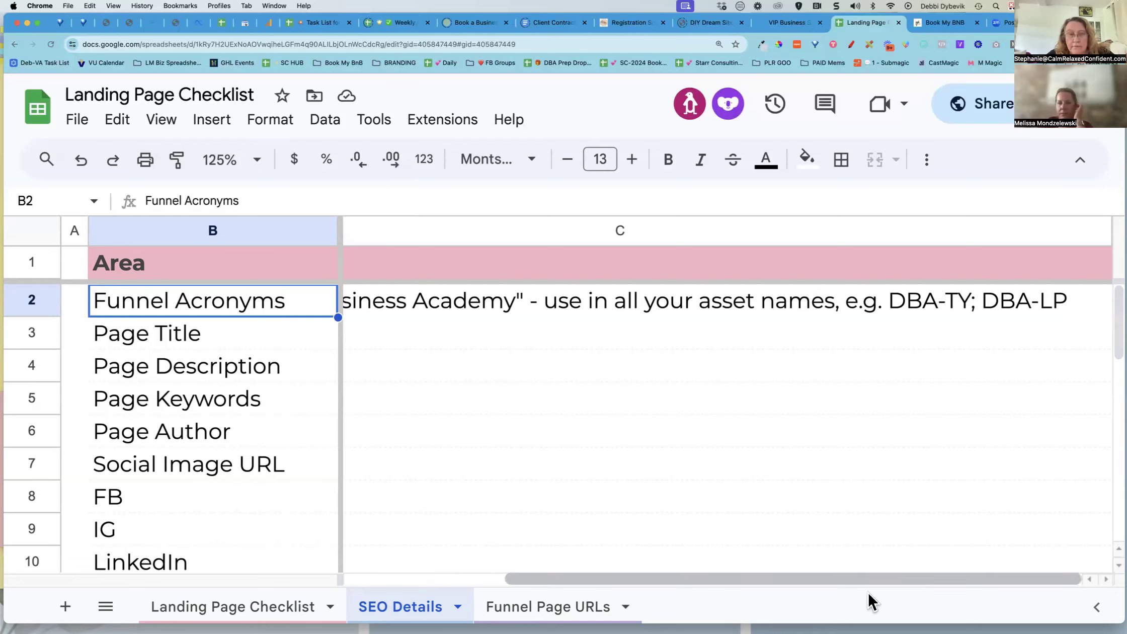
left_click_drag(871, 578, 661, 583)
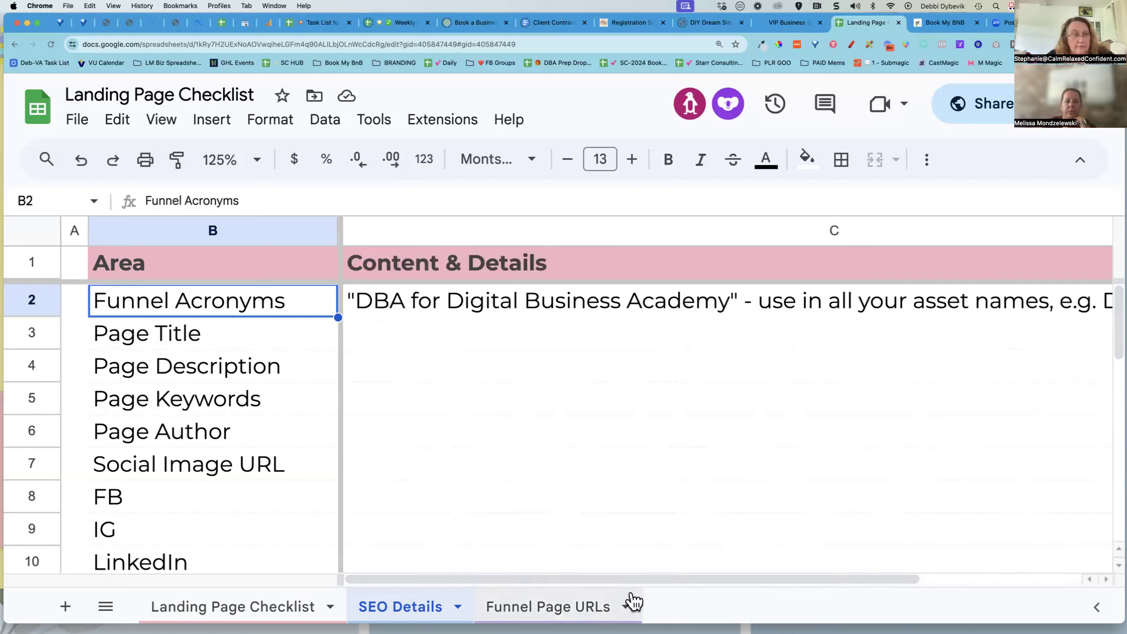
left_click(266, 339)
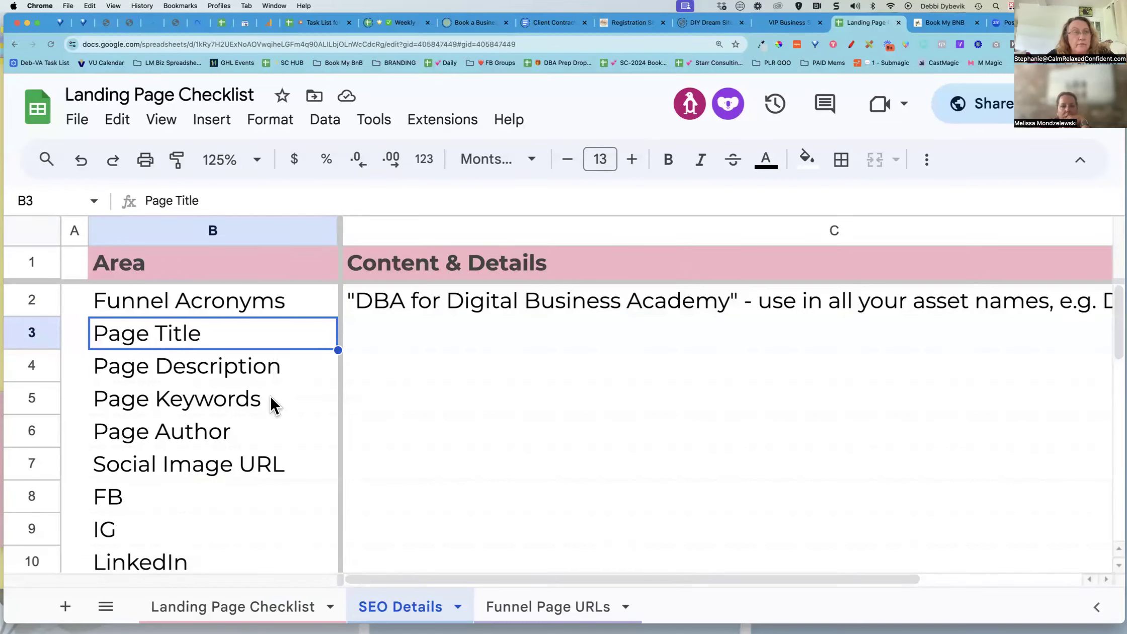
scroll(405, 444, "down", 5)
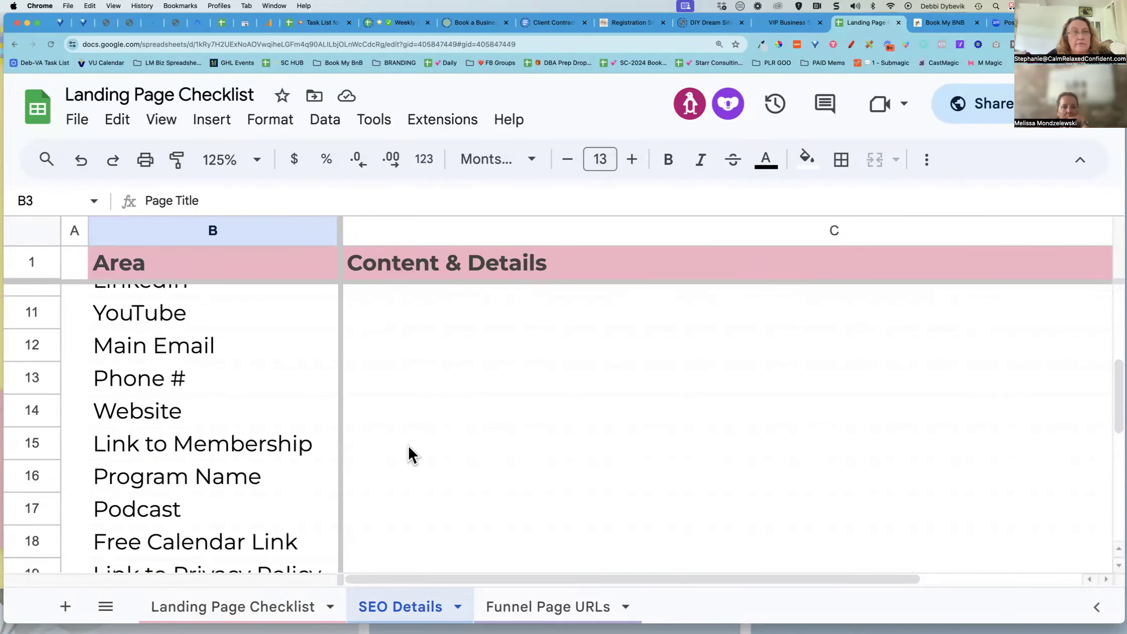
scroll(406, 444, "up", 5)
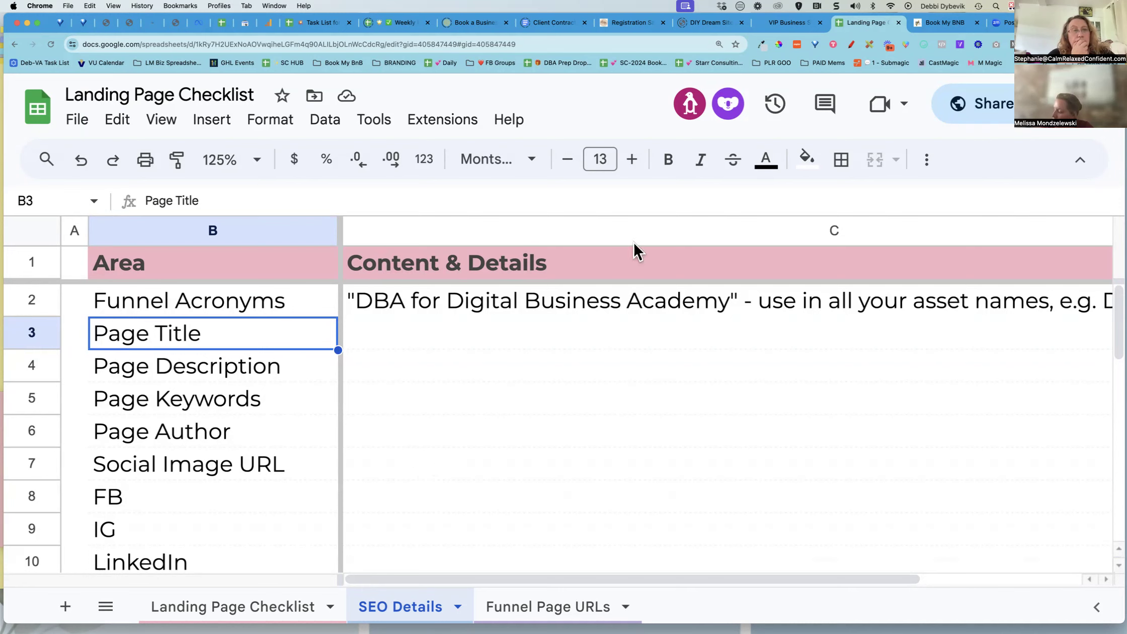
Switch back to the funnels page and open the BlueBird funnel in the Active Landing Pages folder
left_click(938, 23)
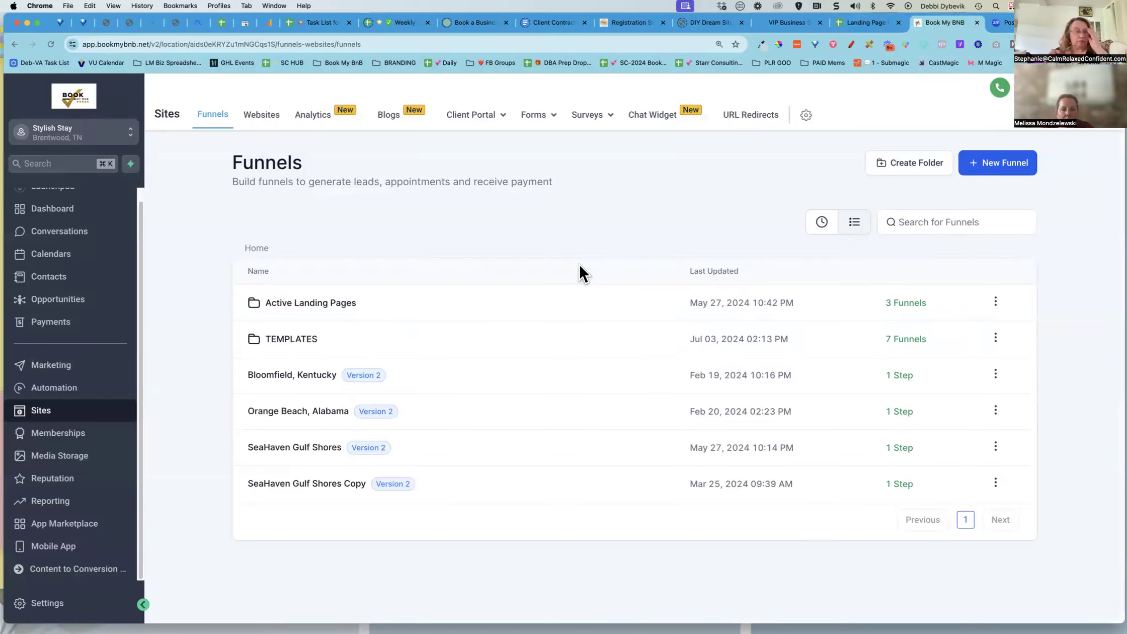
left_click(310, 304)
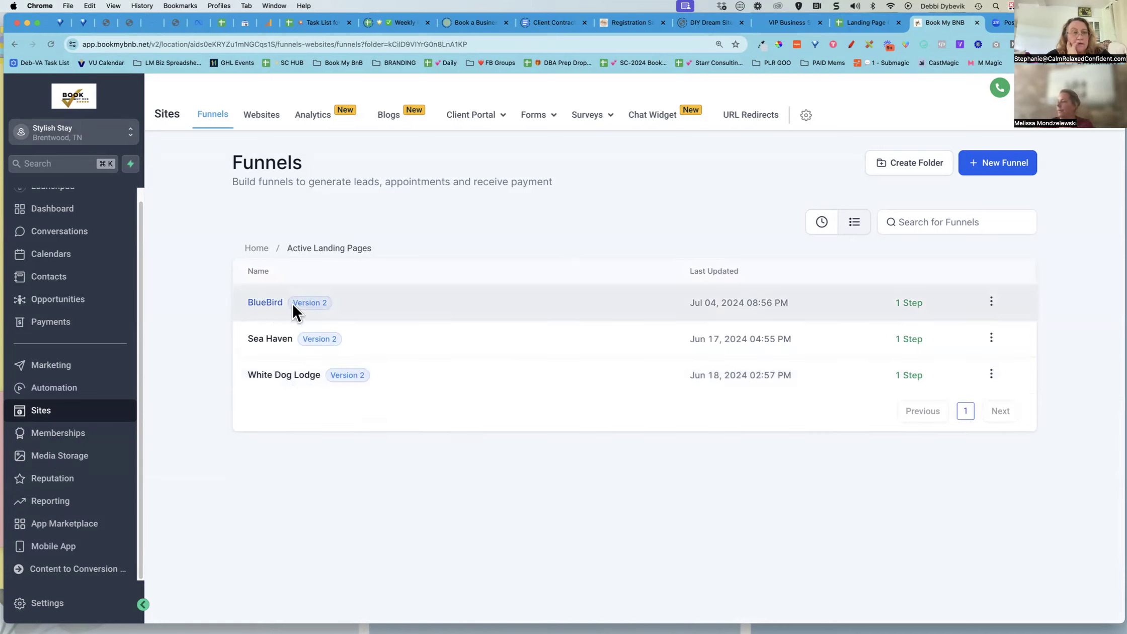
left_click(264, 306)
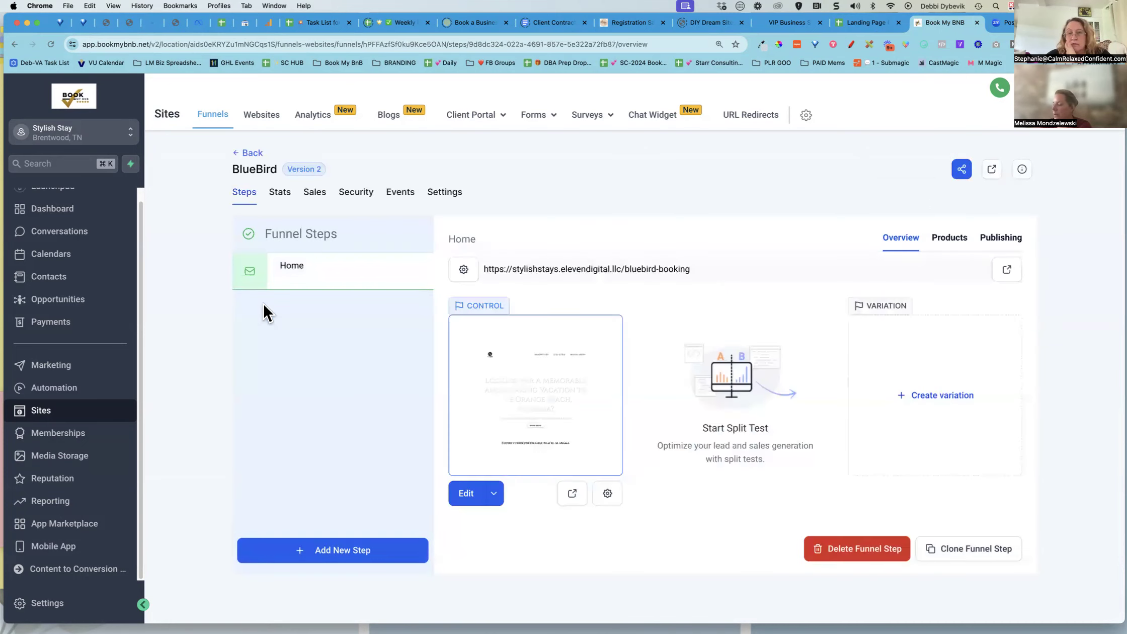
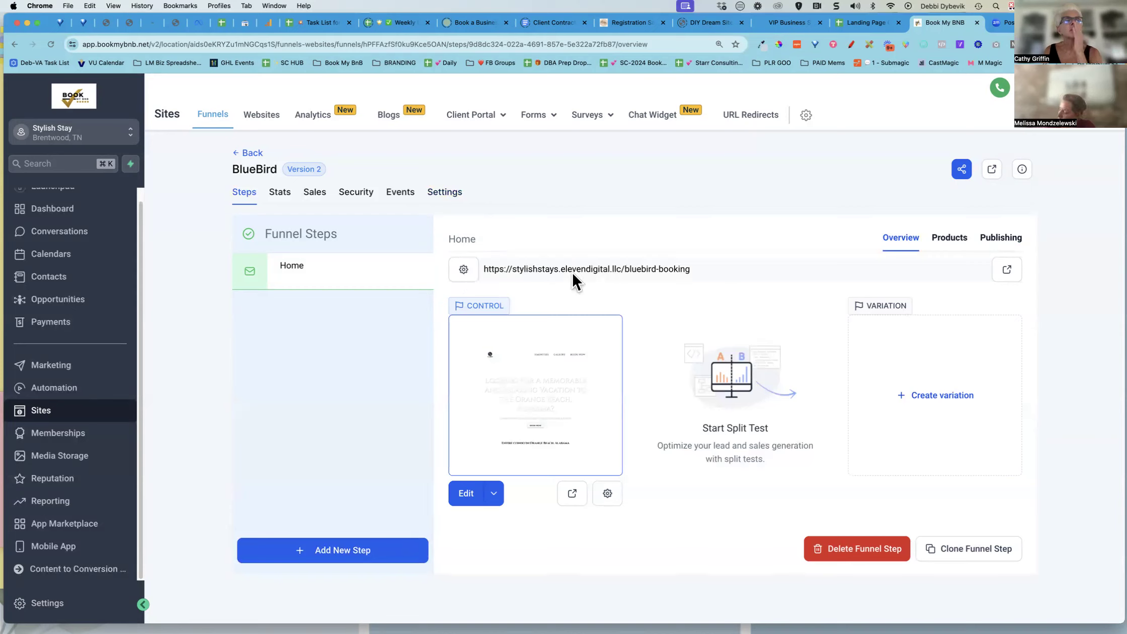
Select the bluebird-booking slug in the Home step's page URL
left_click_drag(624, 268, 709, 268)
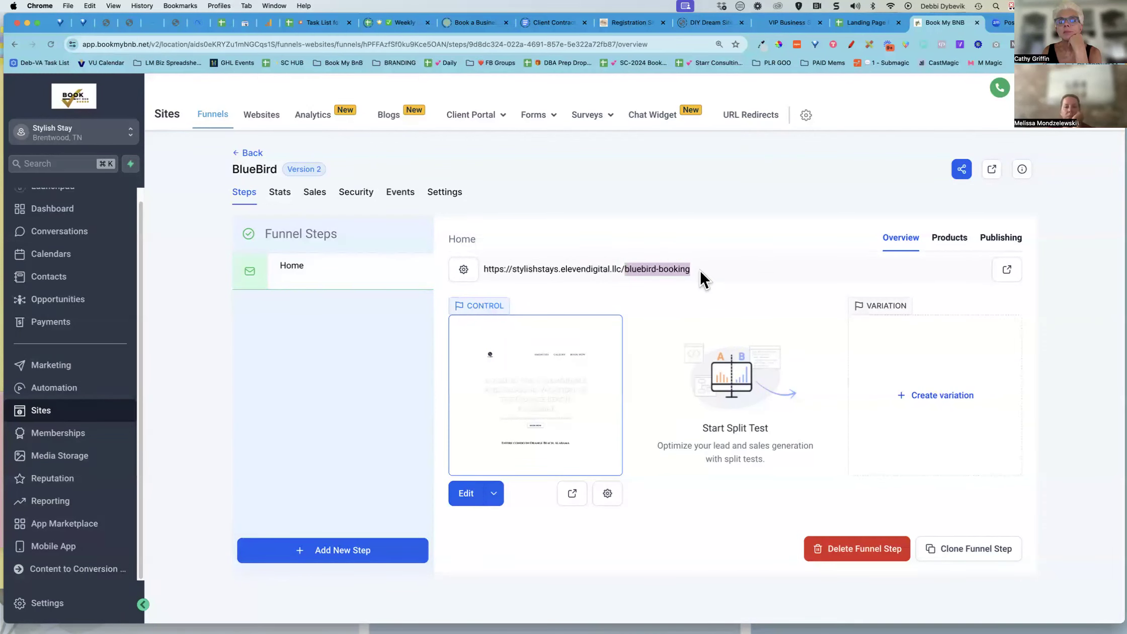
left_click(616, 261)
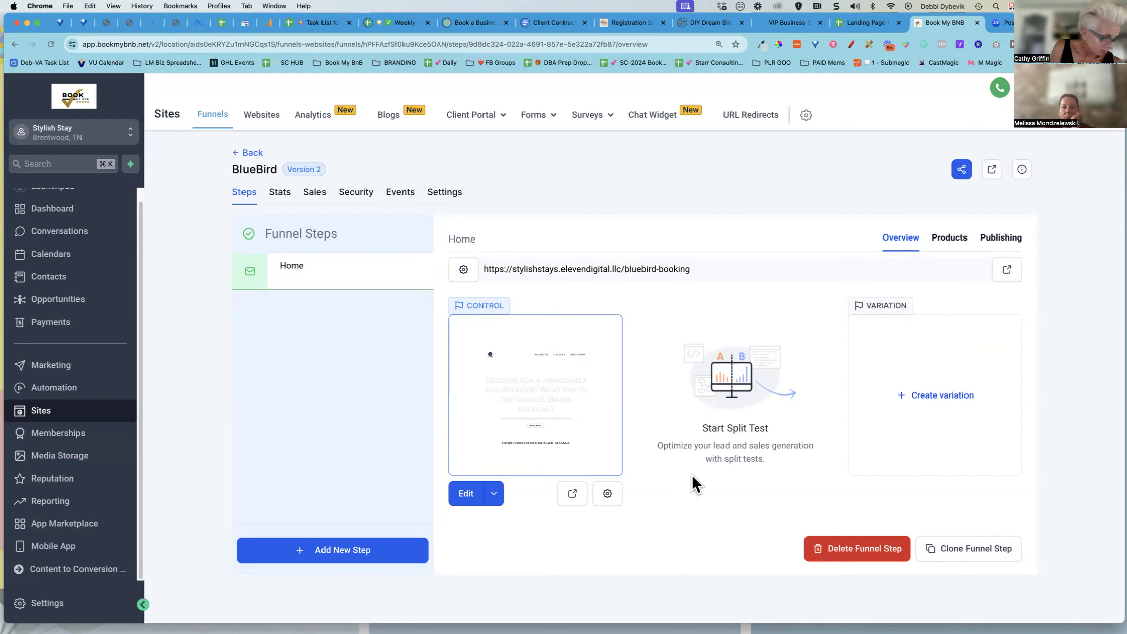
On the Landing Page Checklist sheet, insert a row above Step names & page URL and enter "Clone if working on a live page"
left_click(862, 23)
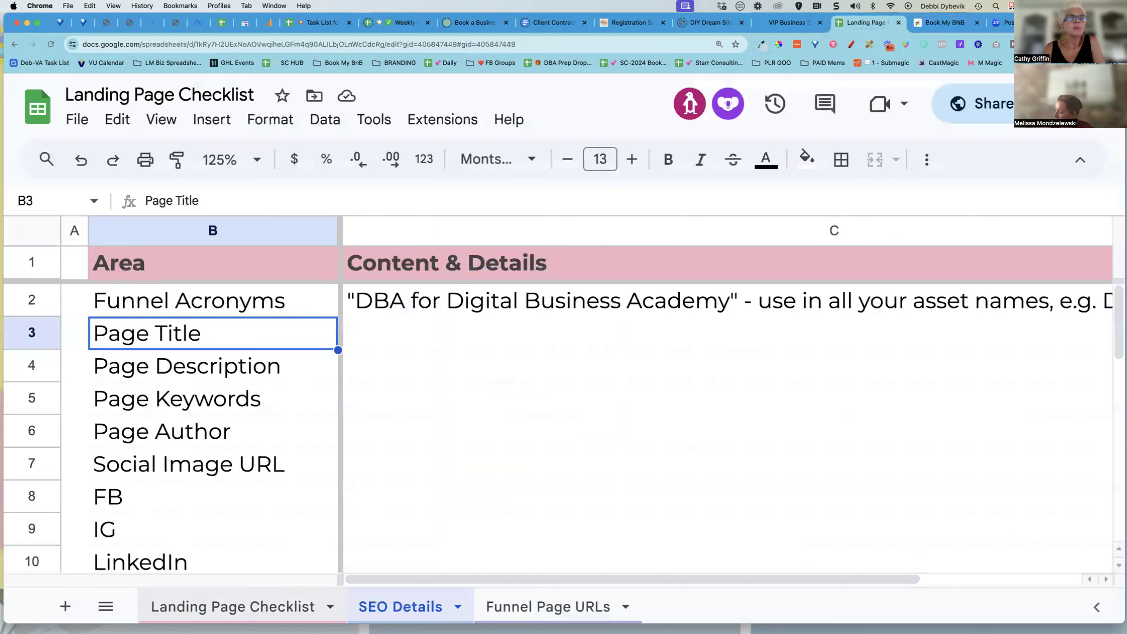
left_click(233, 606)
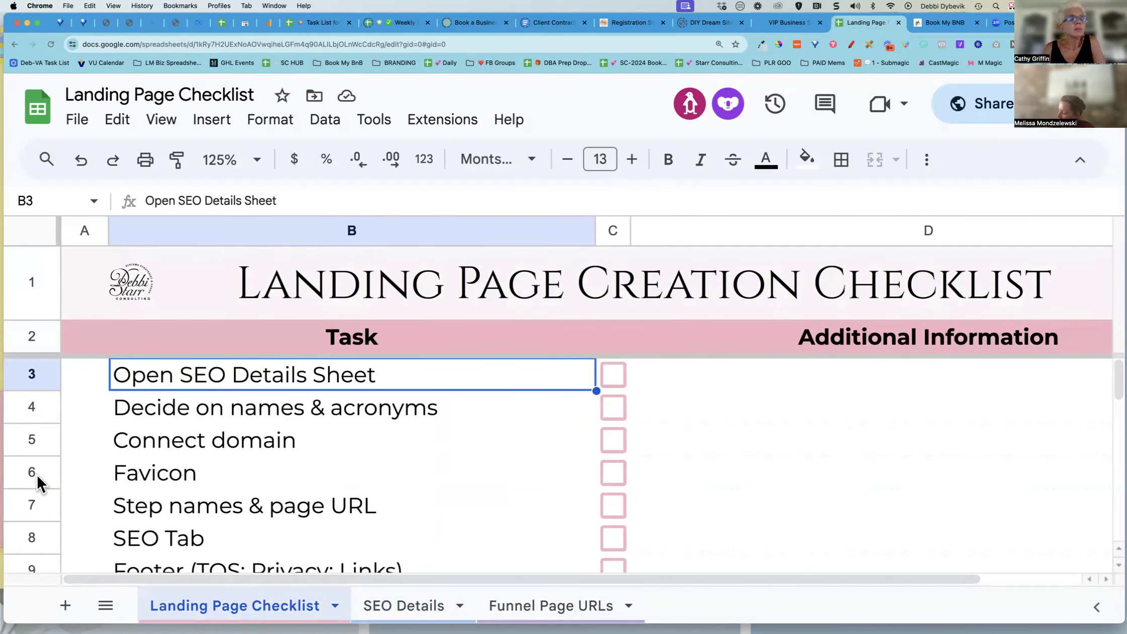
scroll(38, 507, "down", 3)
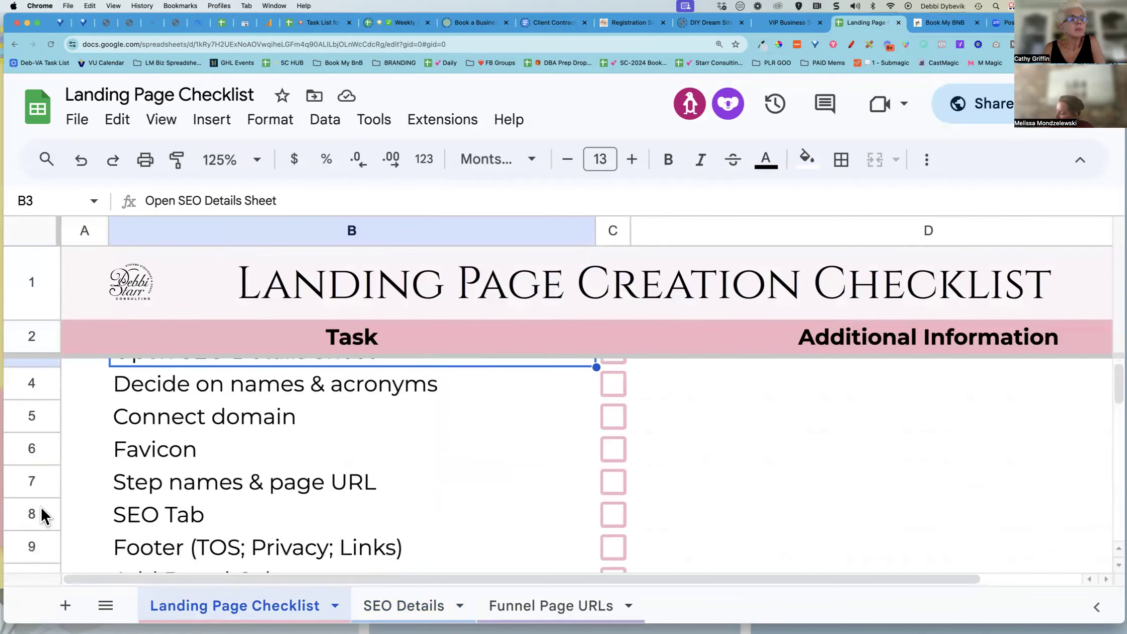
left_click(33, 410)
right_click(33, 407)
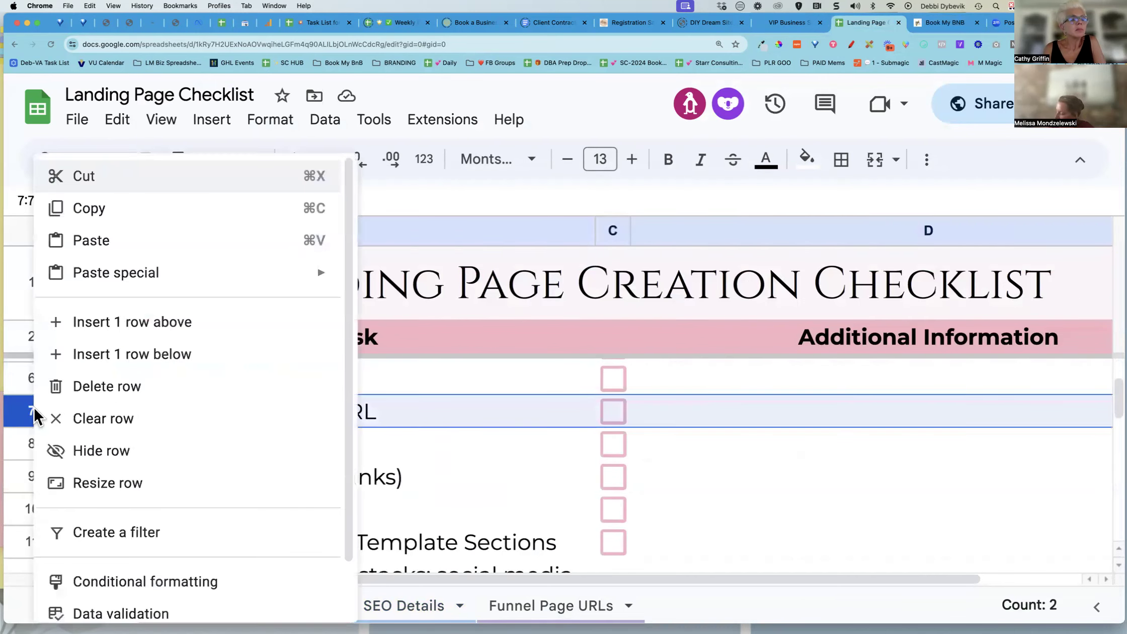
left_click(126, 321)
left_click(184, 409)
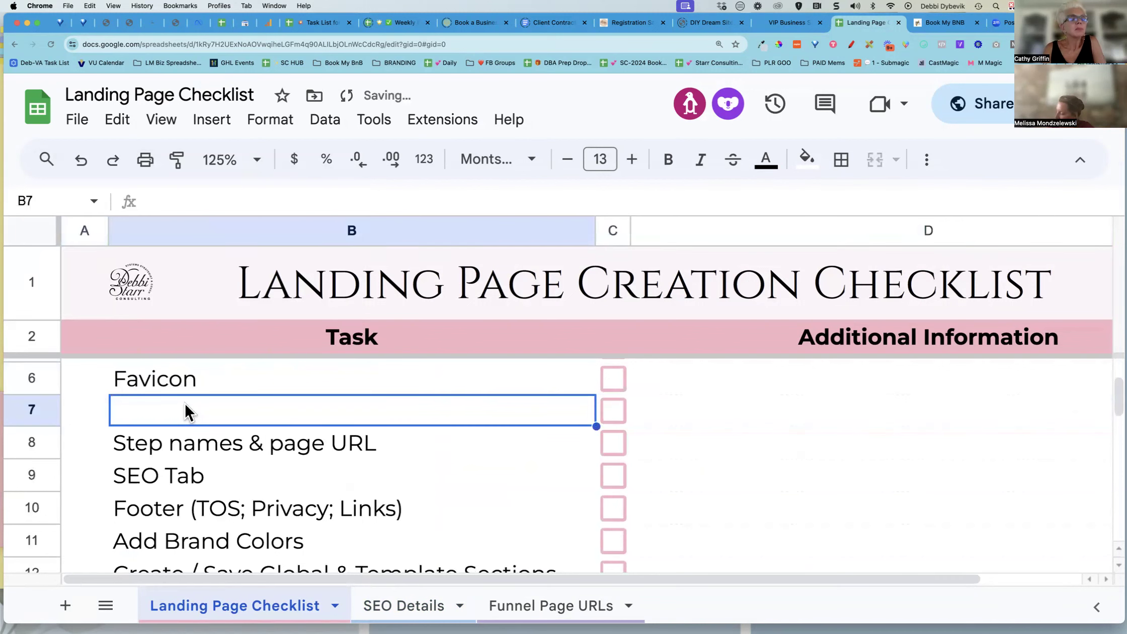
type("Clone if ")
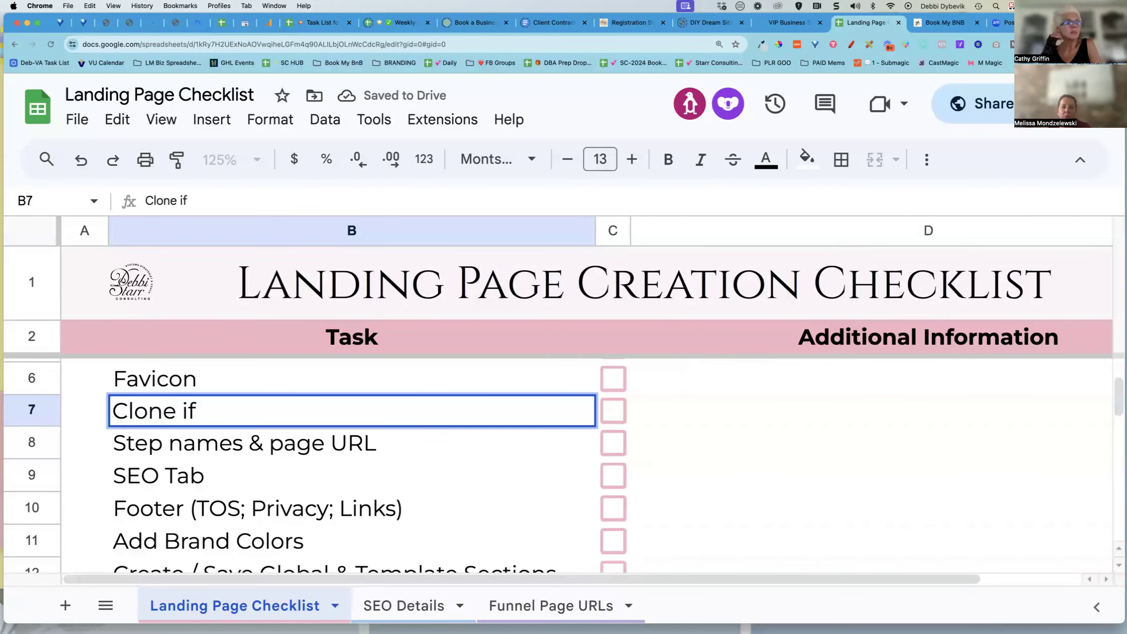
type("working")
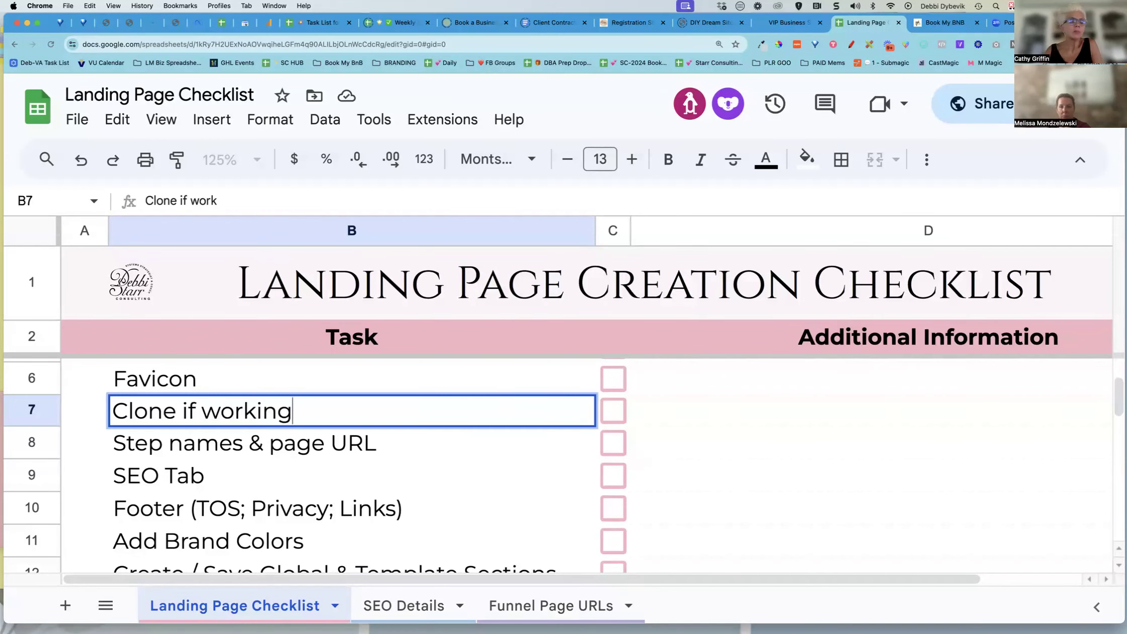
type(" on a live page")
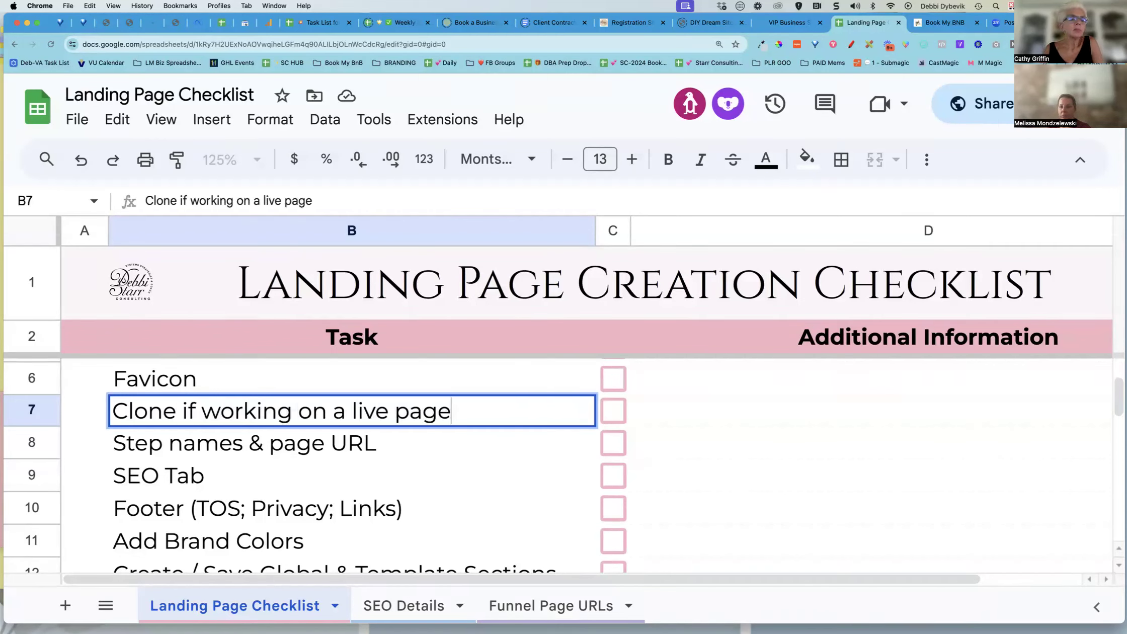
key("Return")
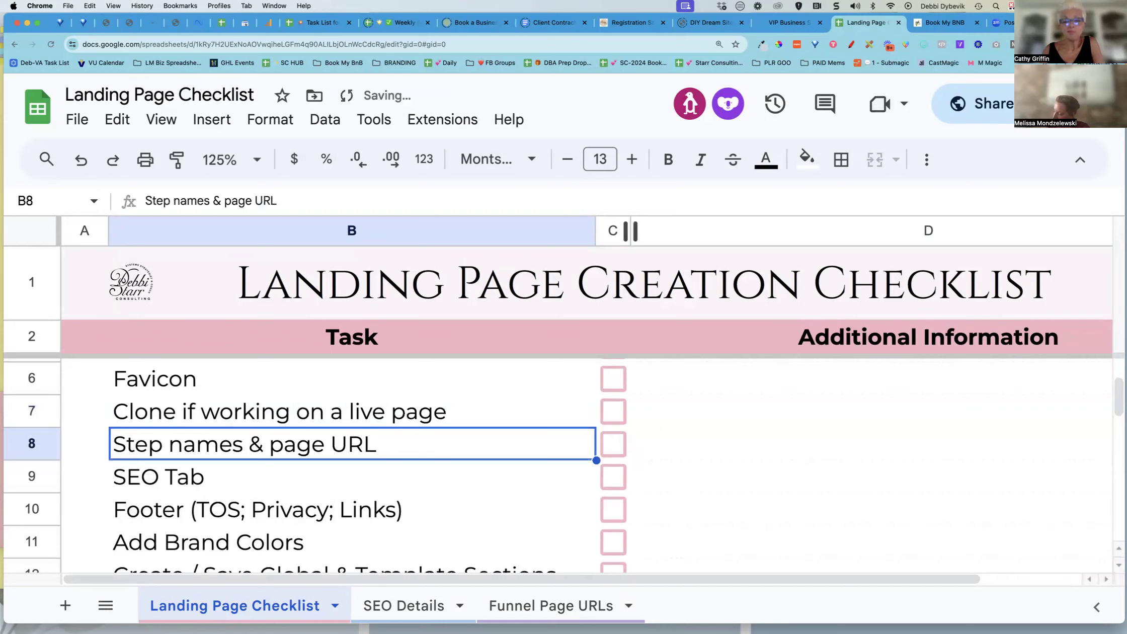
left_click(945, 22)
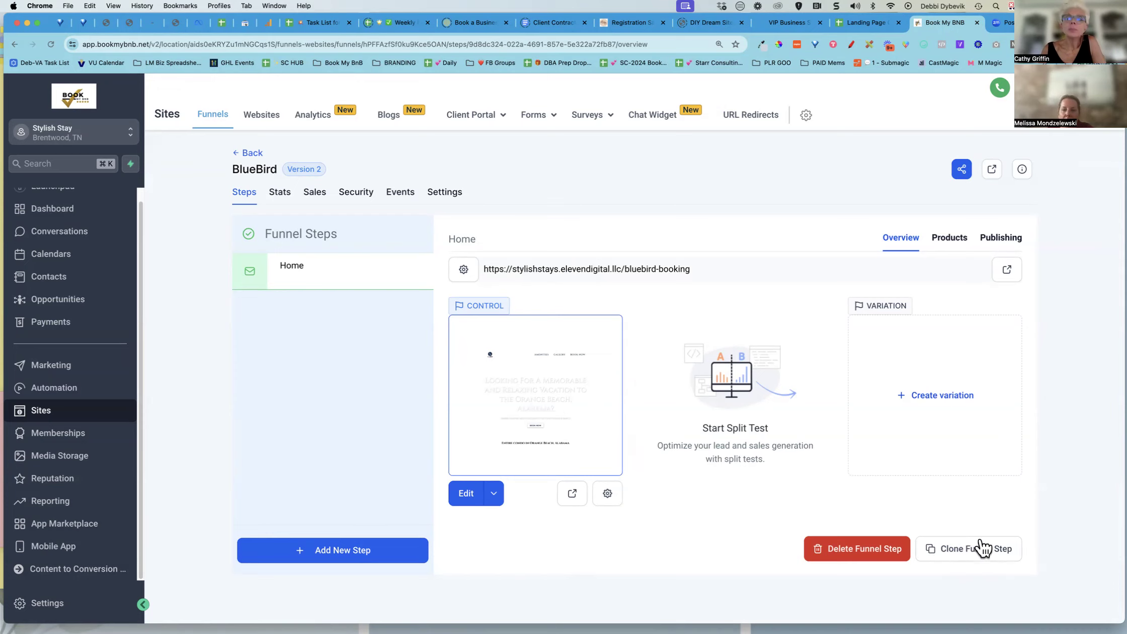
left_click(957, 553)
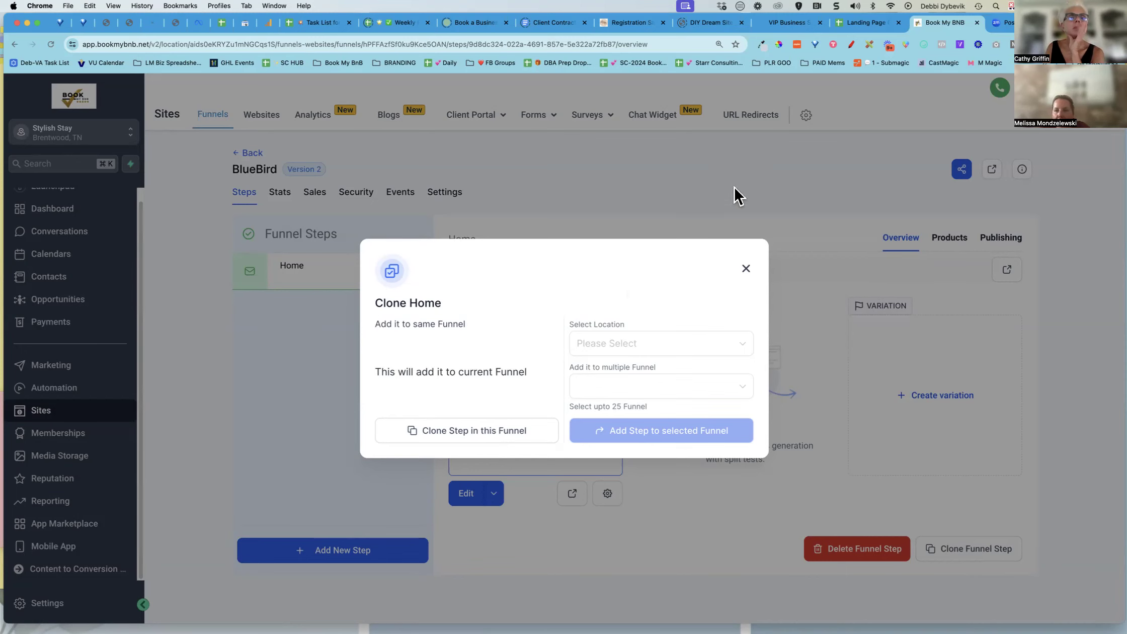
left_click(745, 269)
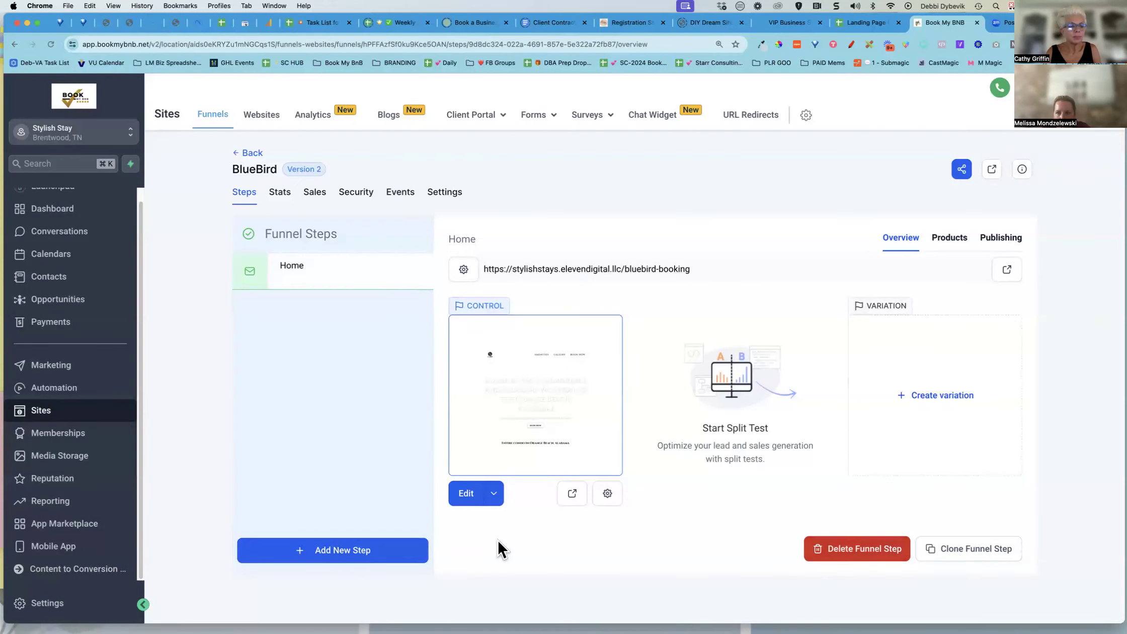
Open the BlueBird Home step in the page builder
left_click(466, 494)
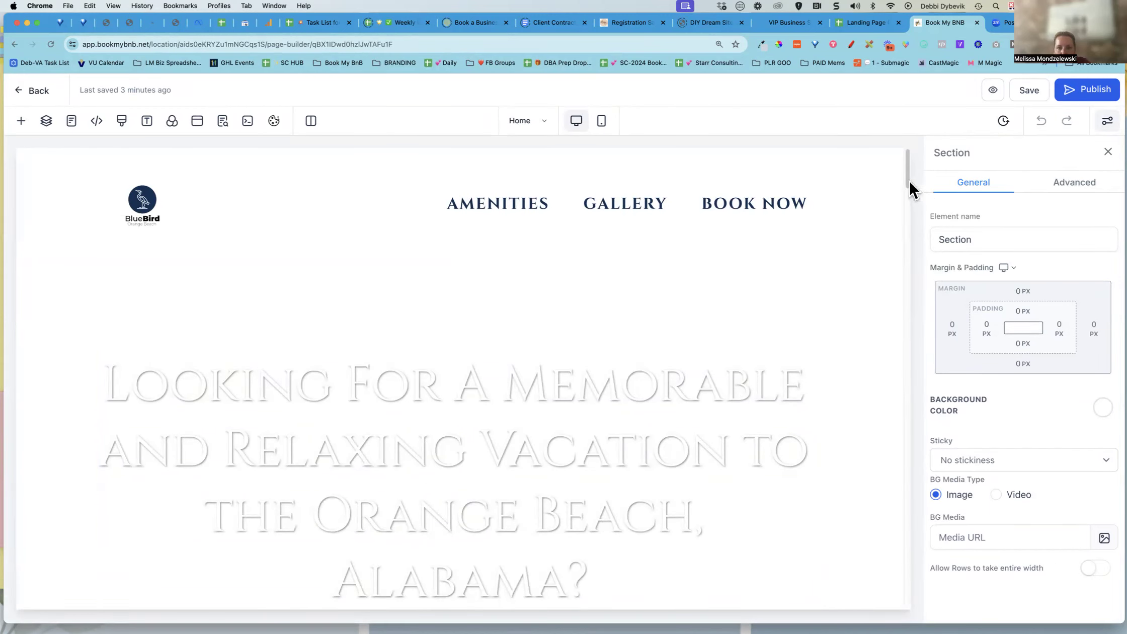
mouse_move(906, 178)
left_mouse_down()
mouse_move(908, 492)
mouse_move(912, 159)
left_mouse_up()
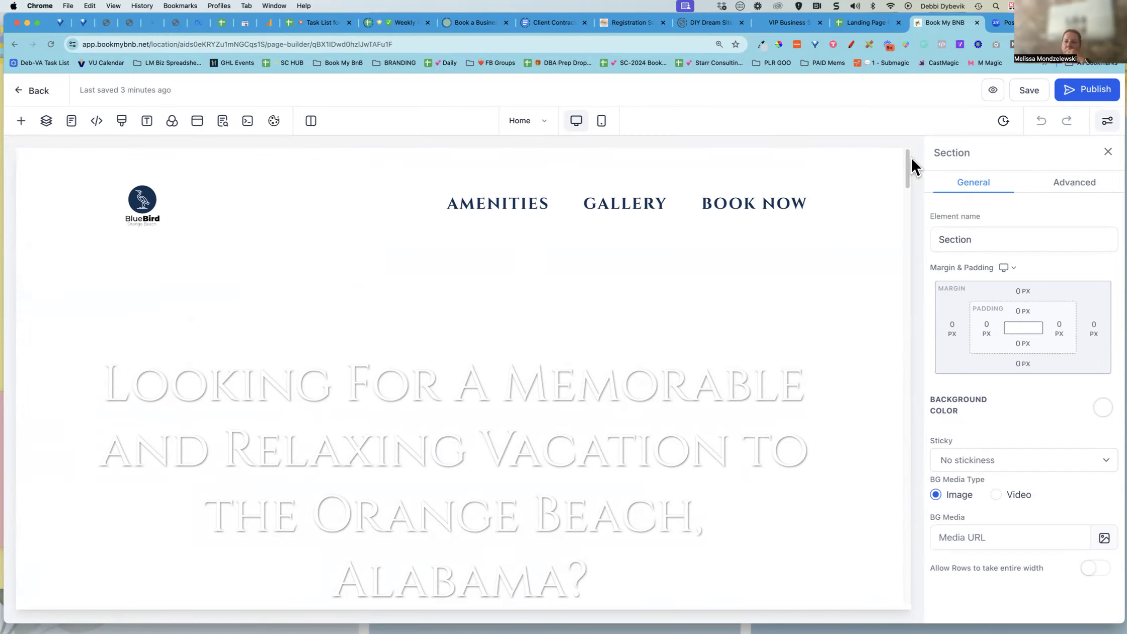
Tick the checklist boxes for Open SEO Details Sheet, Decide on names & acronyms, Connect domain, Clone if working on a live page, and Step names & page URL
left_click(860, 20)
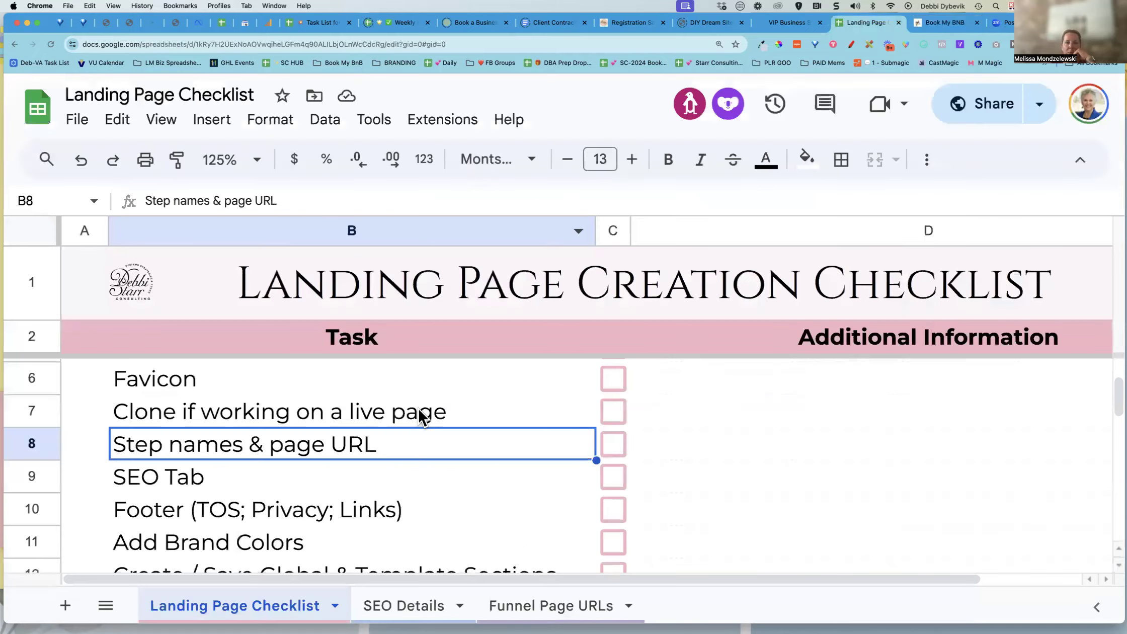
scroll(418, 406, "up", 3)
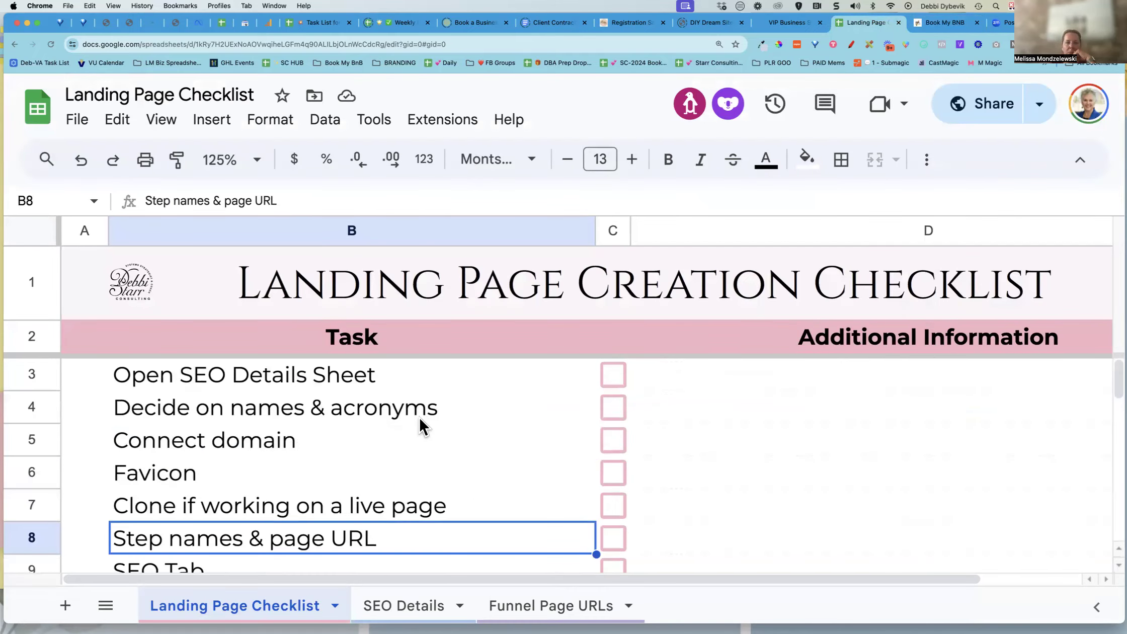
left_click(612, 372)
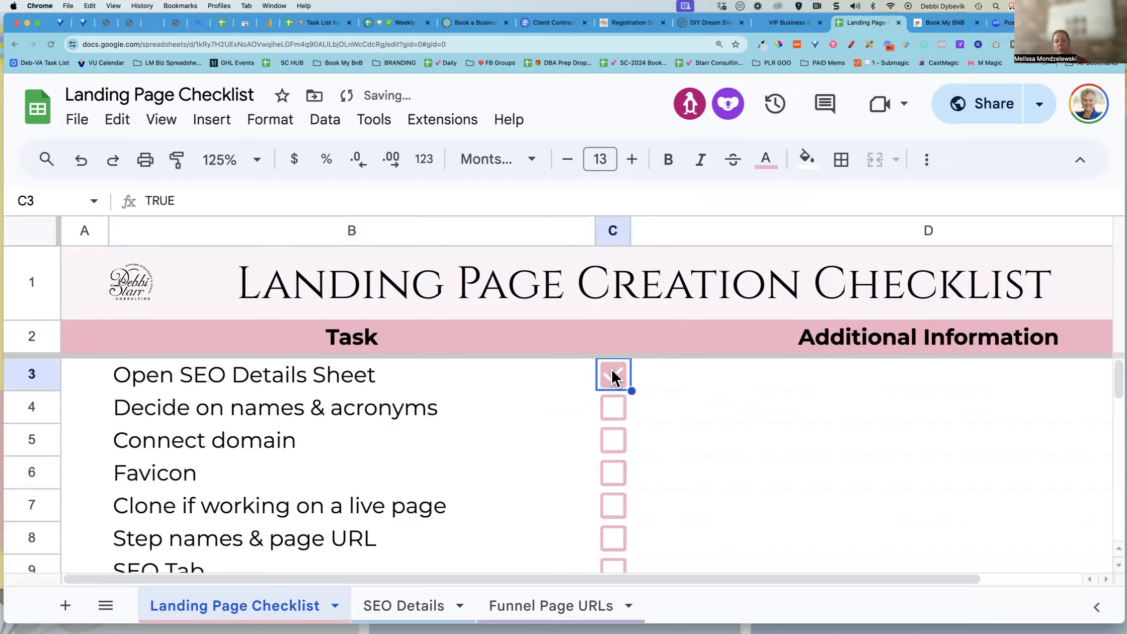
left_click(612, 404)
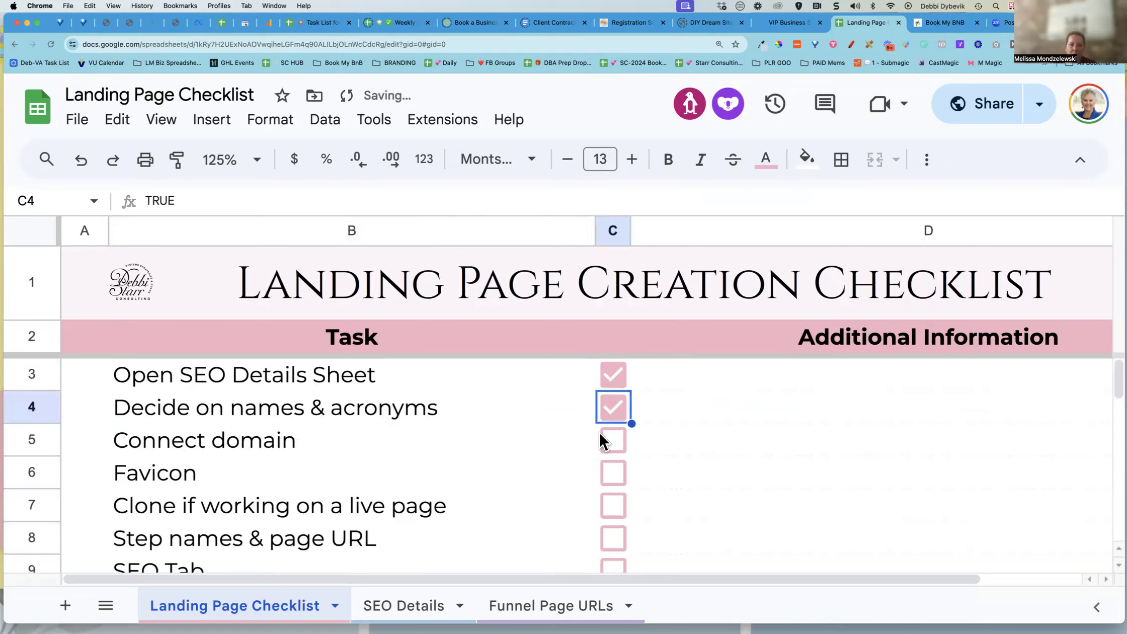
left_click(613, 442)
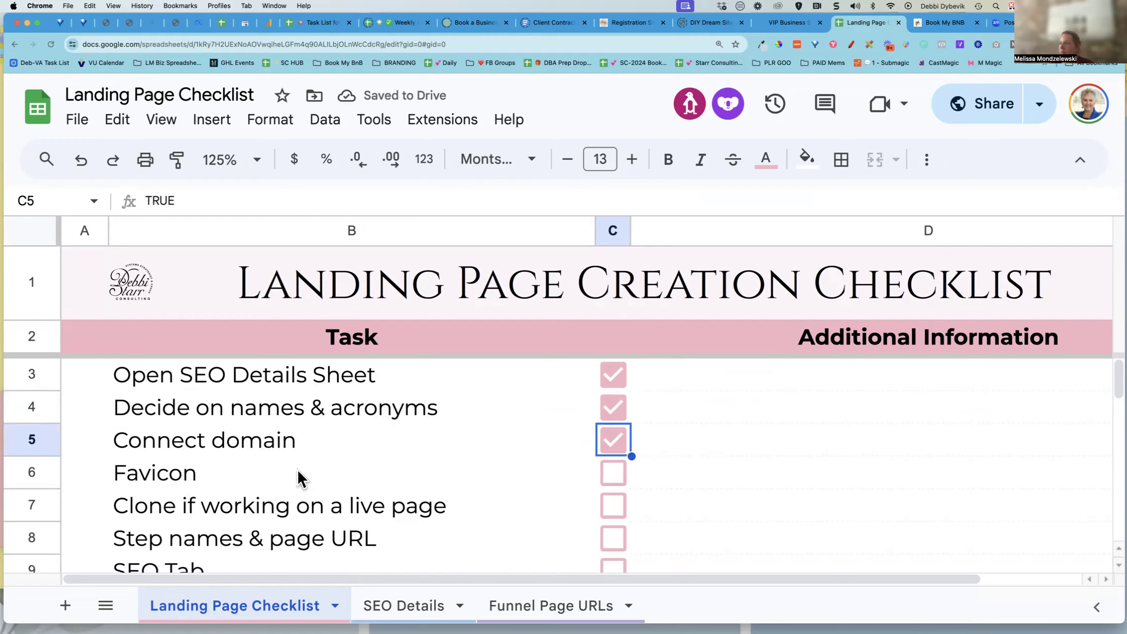
scroll(297, 468, "down", 2)
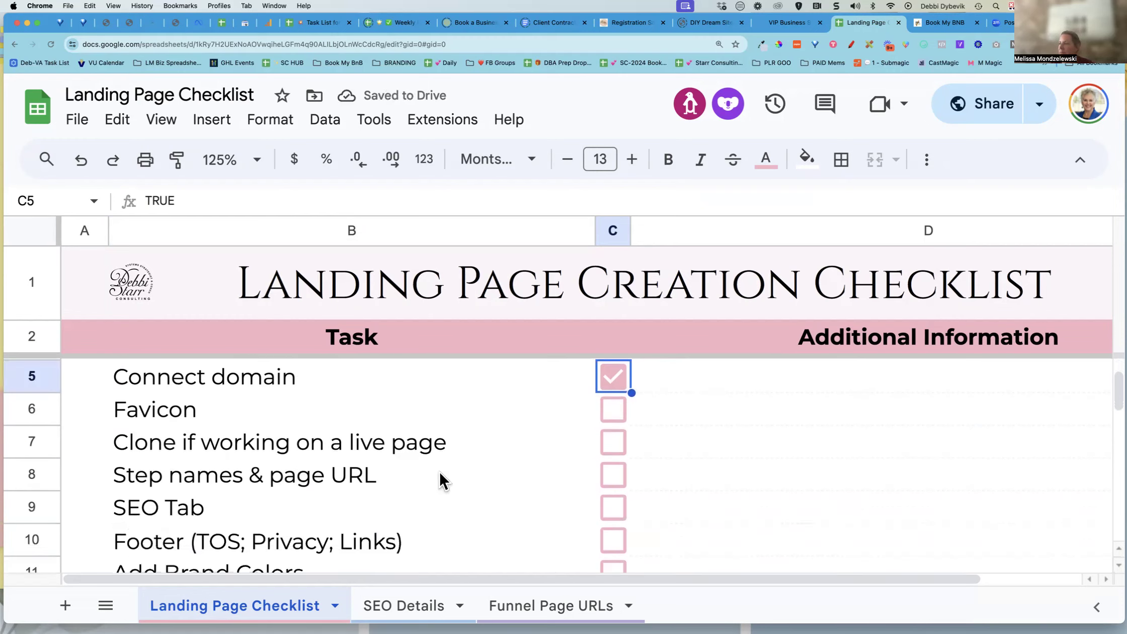
left_click(612, 440)
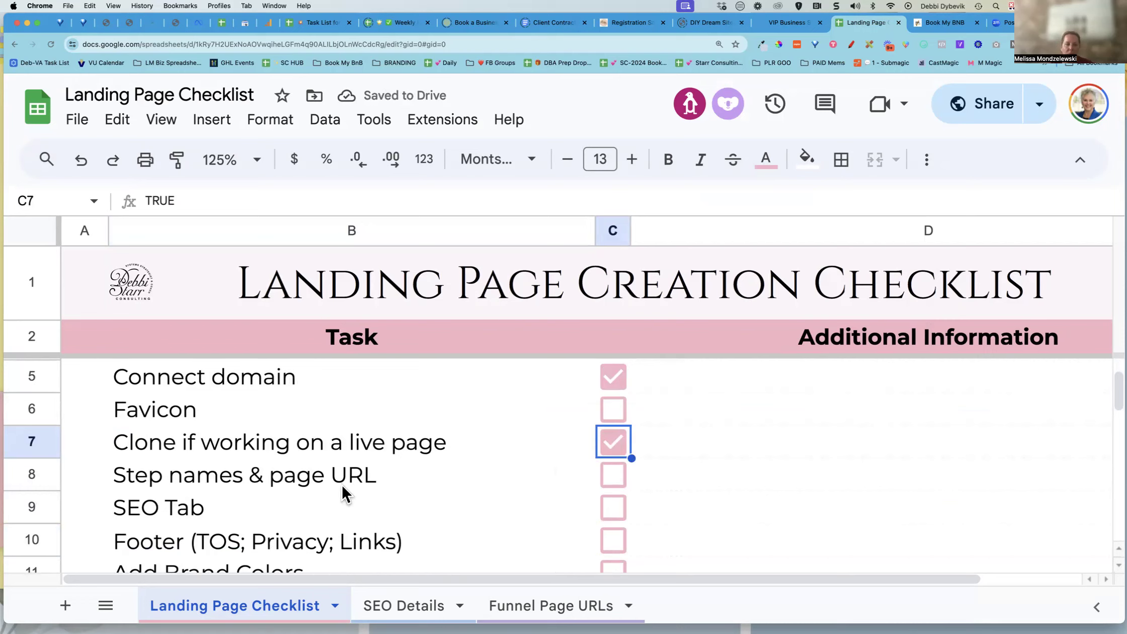
left_click(612, 472)
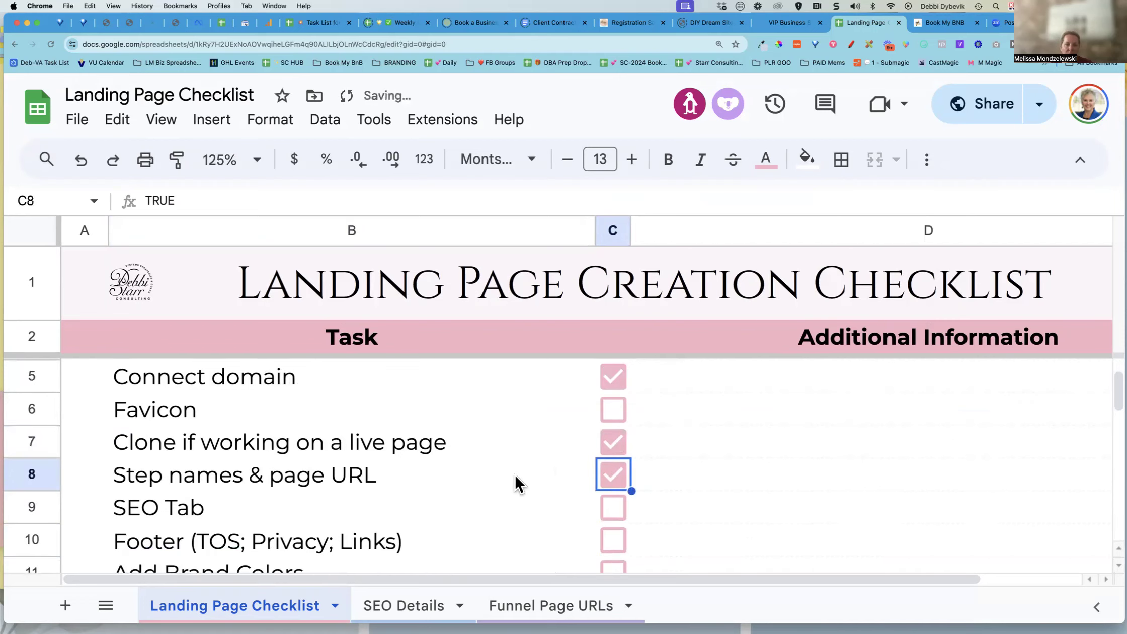
Change the SEO Tab task to "SEO Tab [top menu of platform]"
scroll(513, 472, "down", 1)
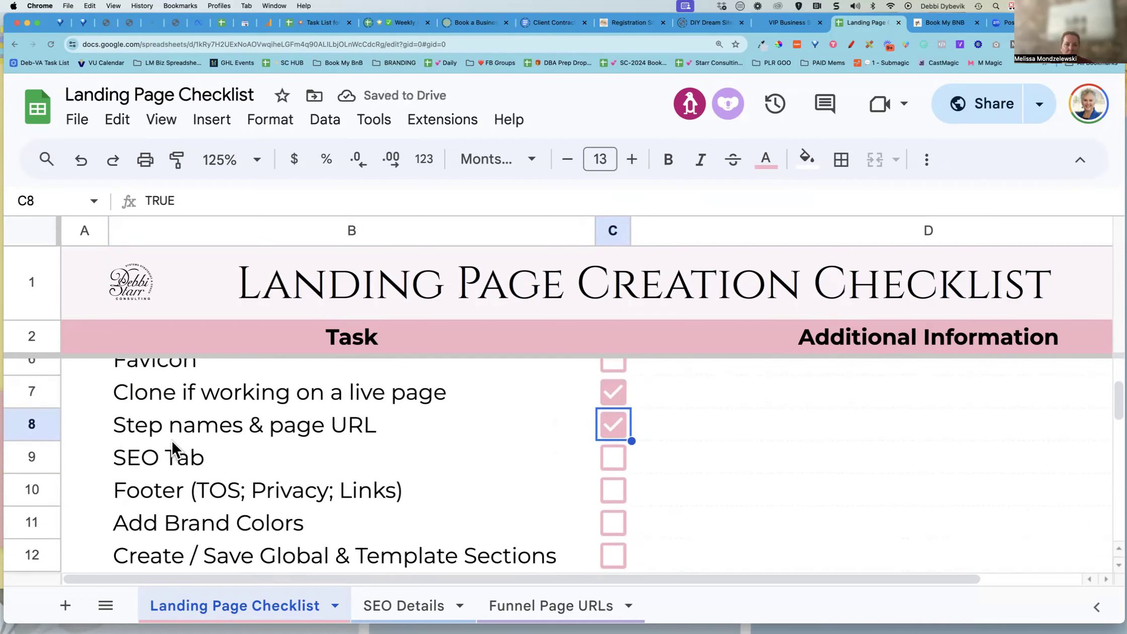
scroll(171, 443, "down", 1)
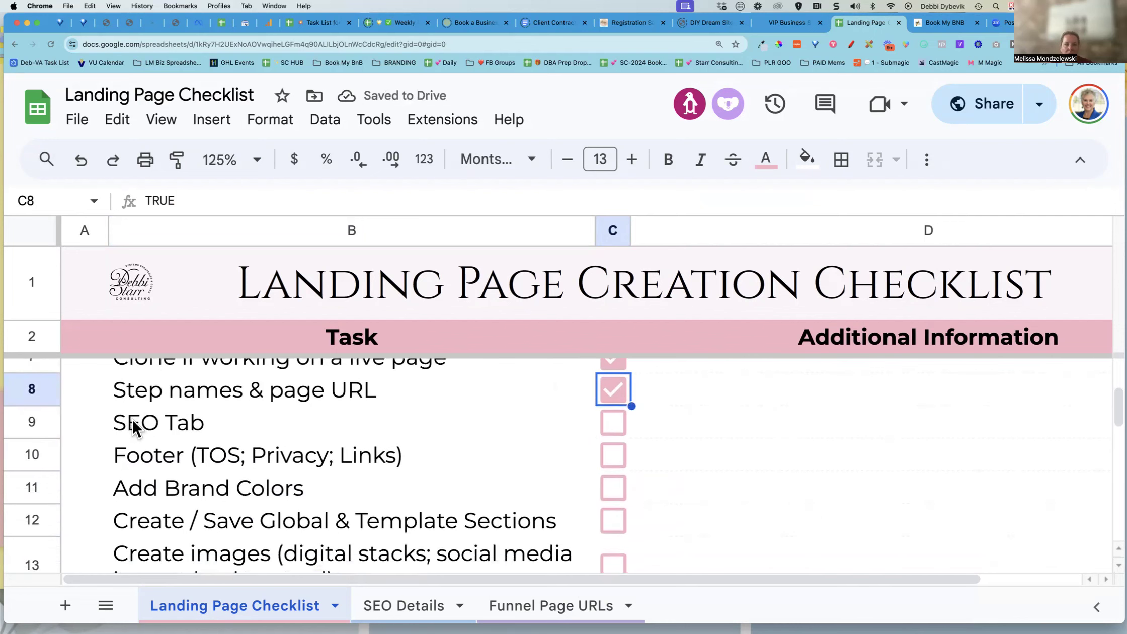
left_click(155, 419)
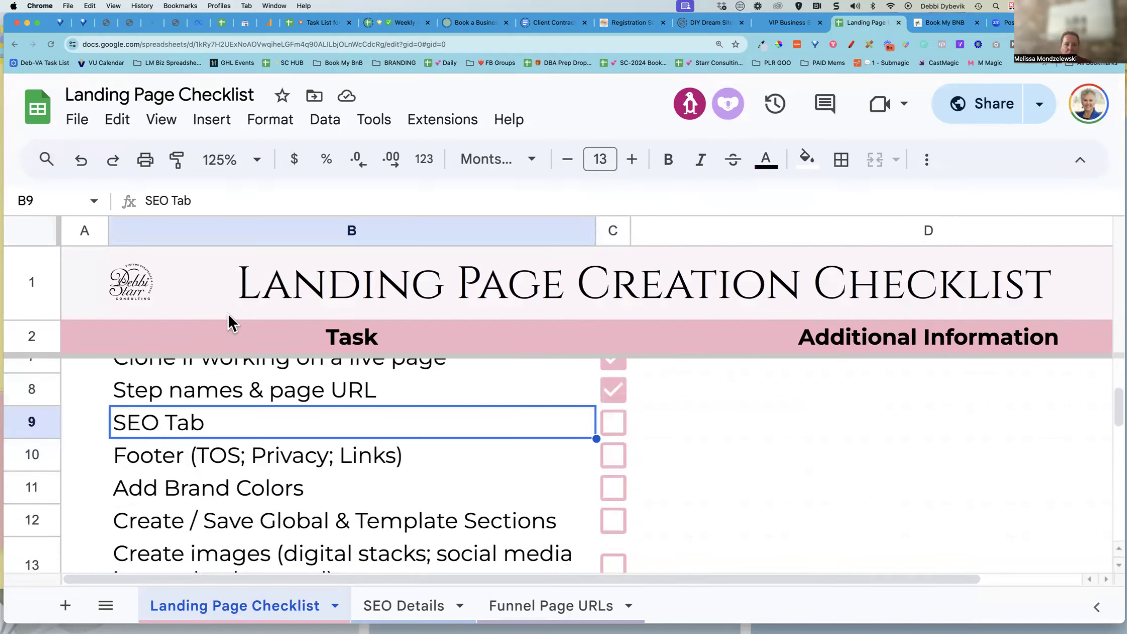
left_click(216, 200)
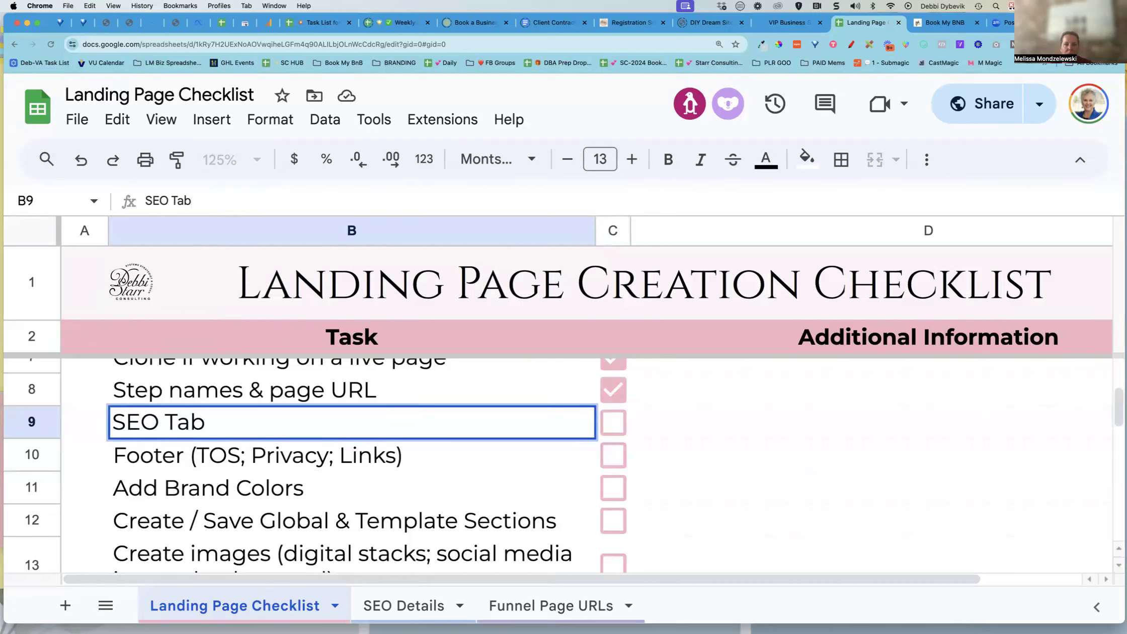
type("[top")
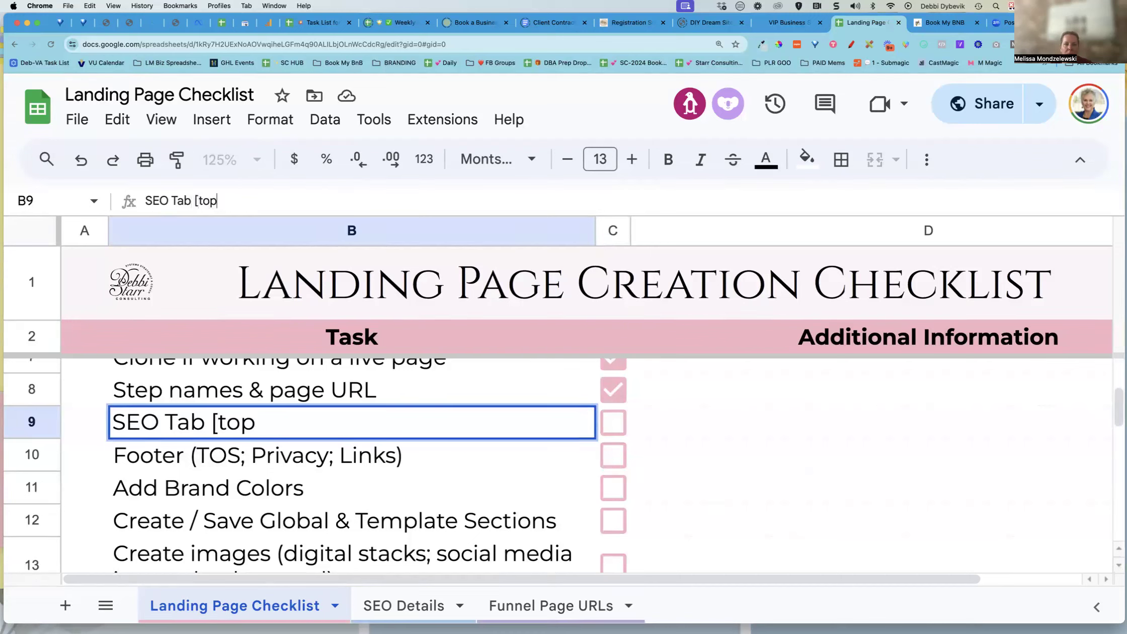
type(" menu of ")
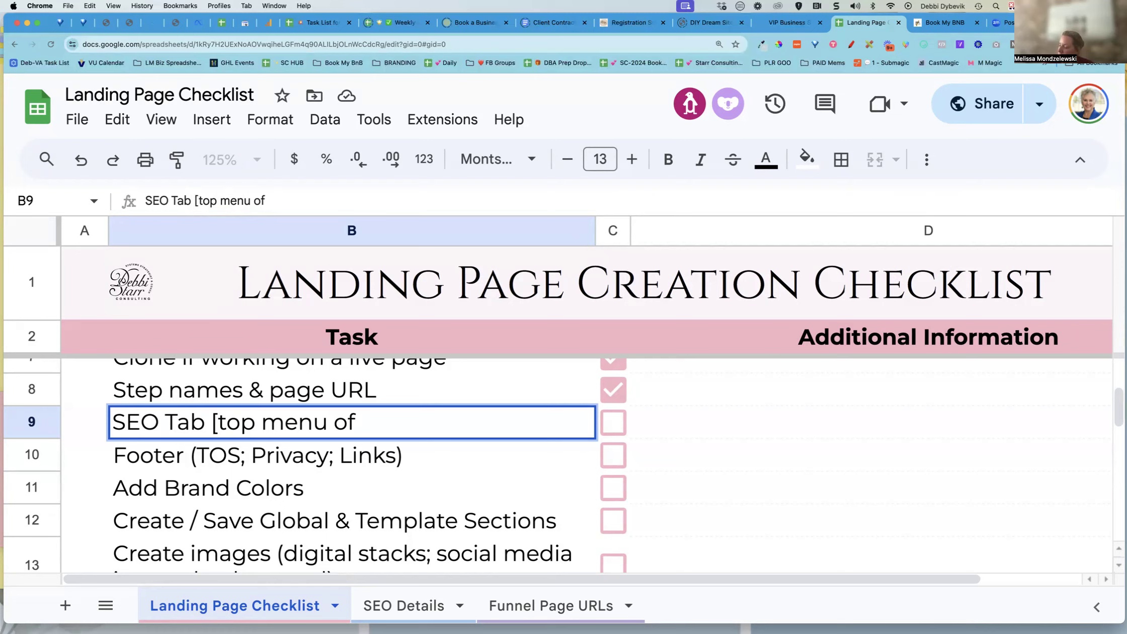
type("platform")
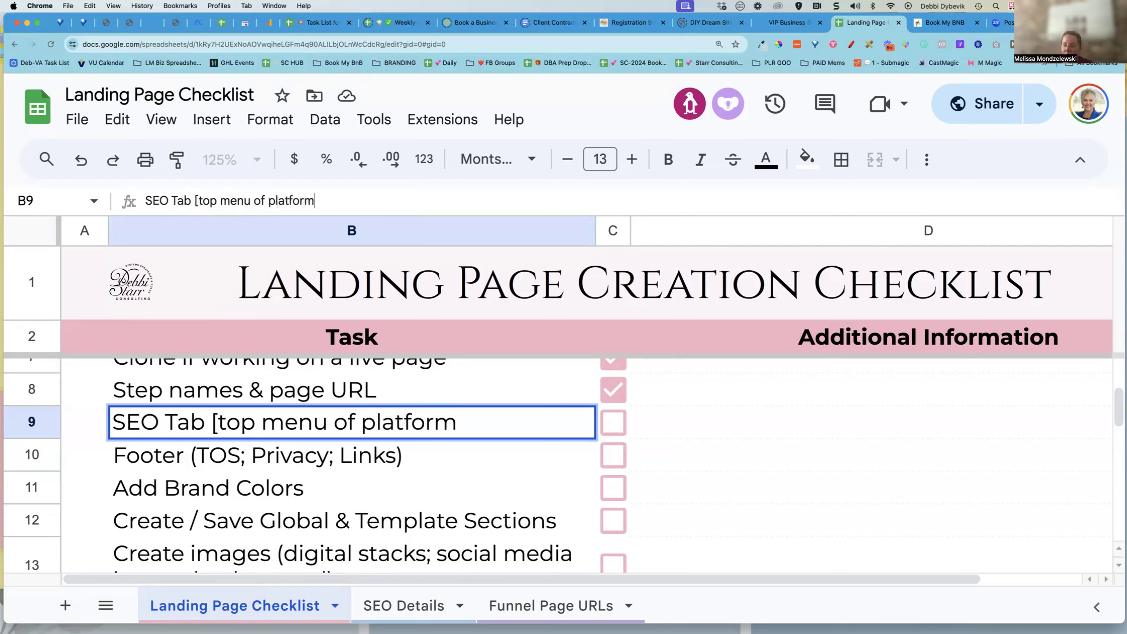
type("]")
Open the SEO Meta Data panel in the page builder and scroll through its preview and sections
left_click(941, 23)
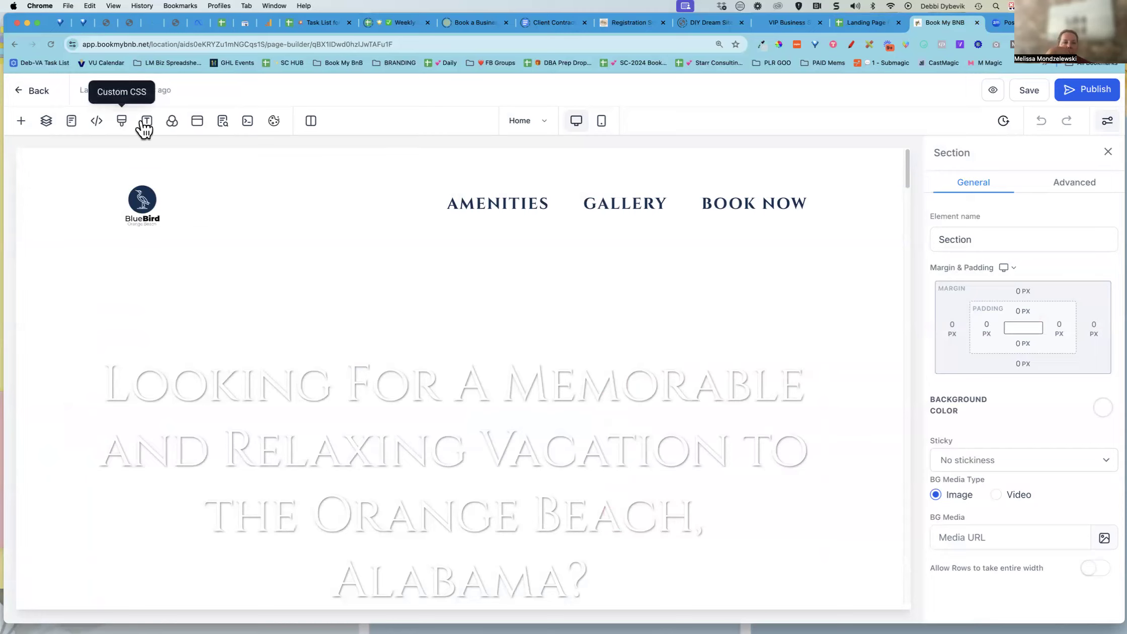
left_click(224, 130)
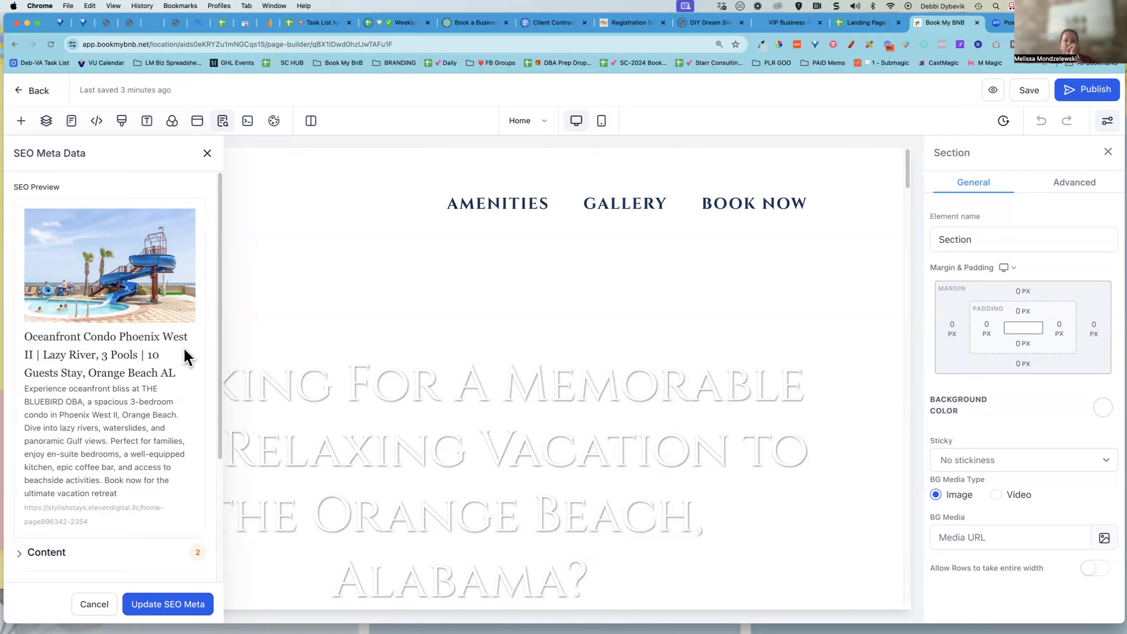
scroll(183, 347, "down", 5)
scroll(183, 348, "up", 5)
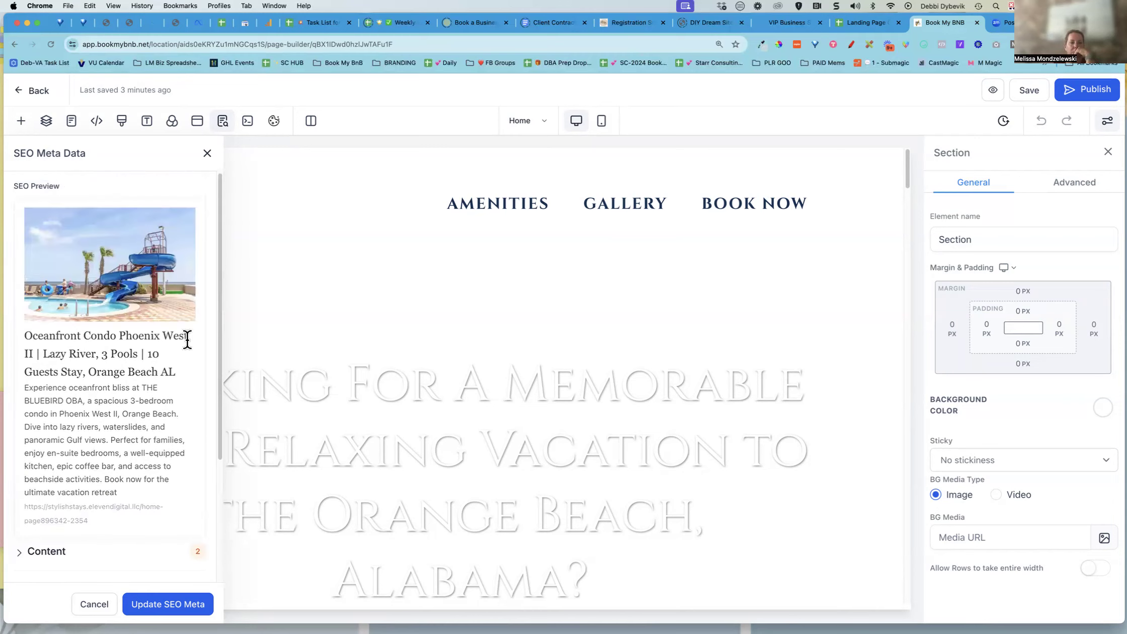
scroll(96, 523, "down", 3)
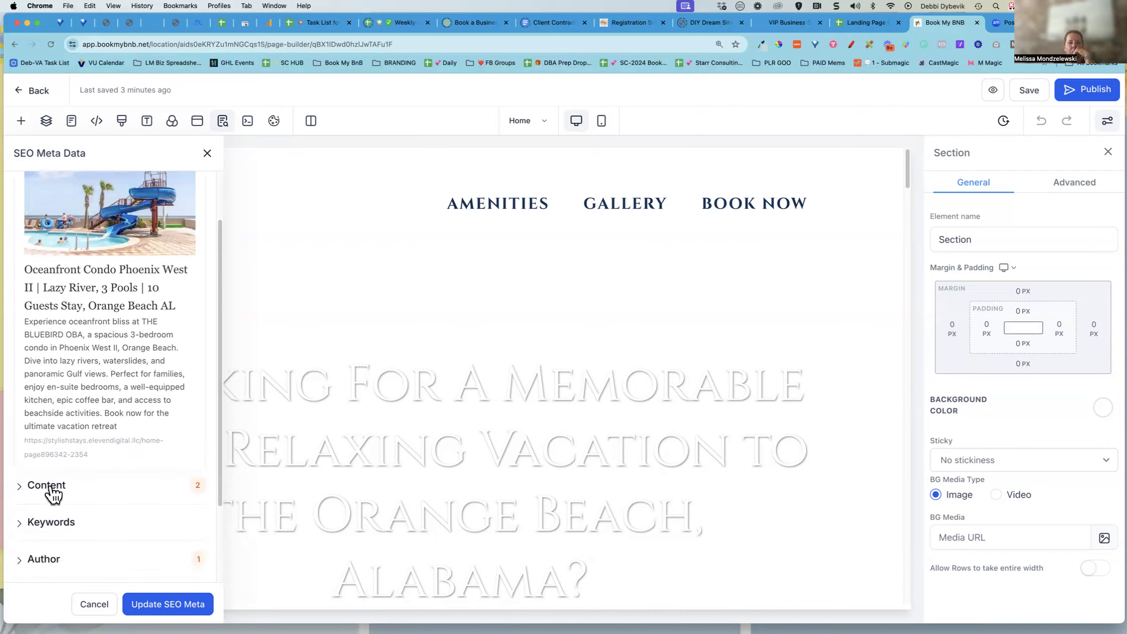
Copy the SEO title from the Content section and paste it into the Page Title cell of the SEO Details sheet
left_click(46, 485)
scroll(101, 372, "down", 5)
triple_click(131, 355)
key("super+c")
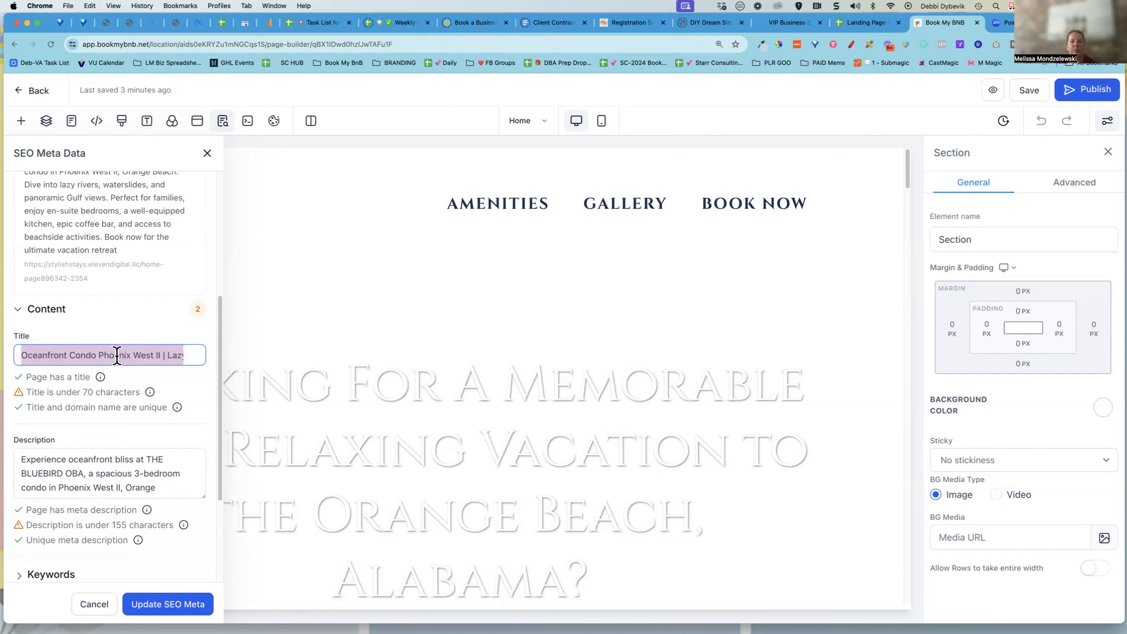
left_click(860, 23)
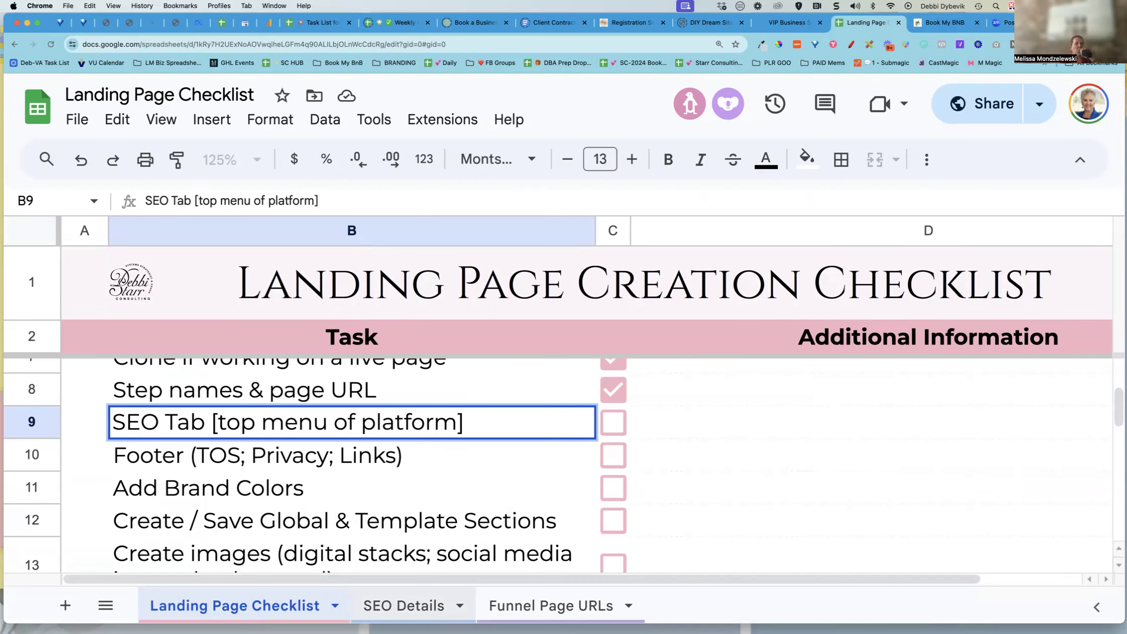
left_click(403, 605)
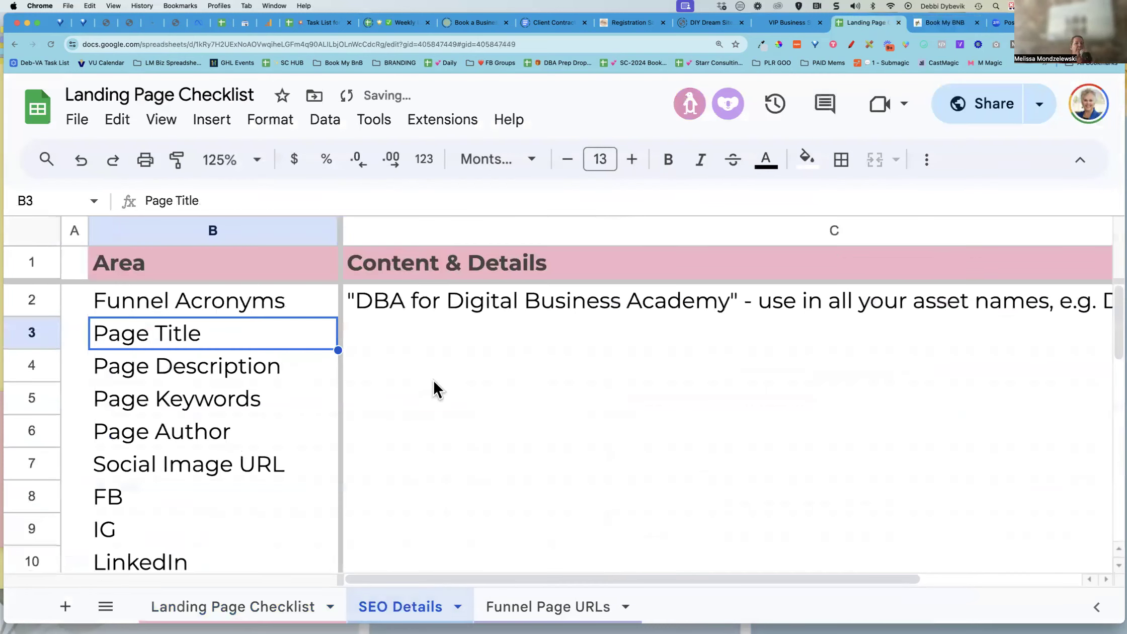
left_click(403, 345)
key("super+v")
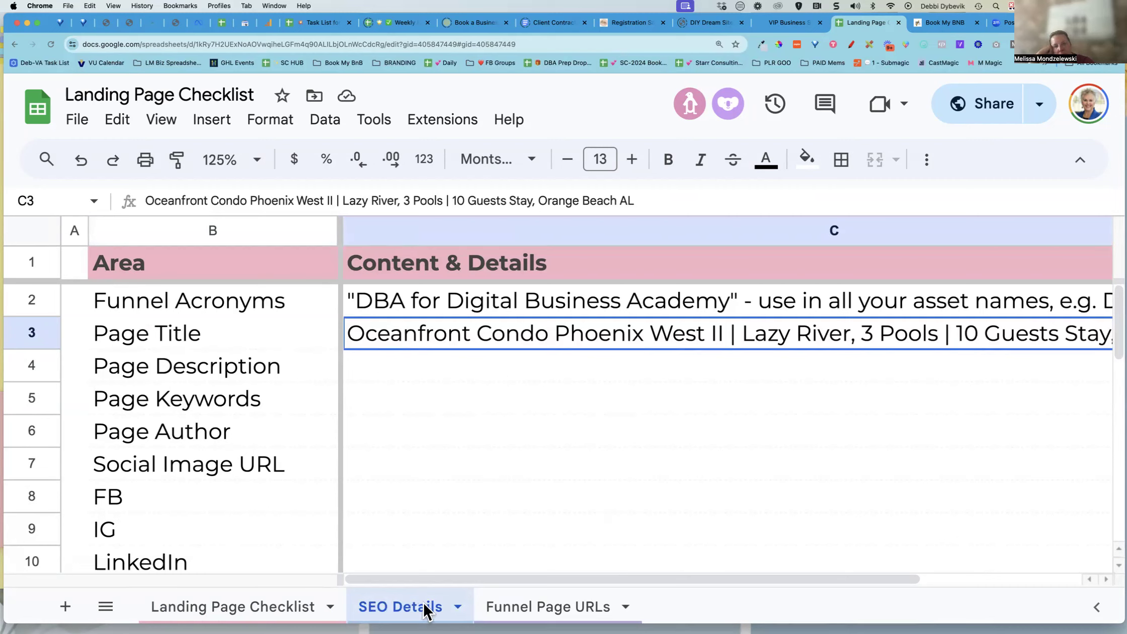
left_click(457, 607)
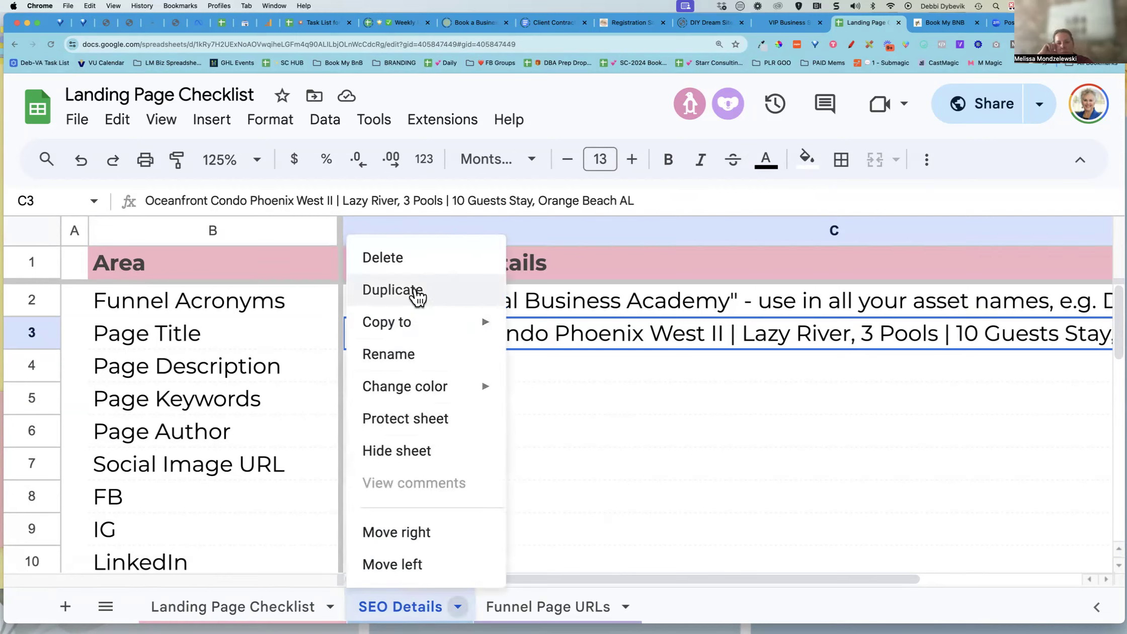
left_click(572, 496)
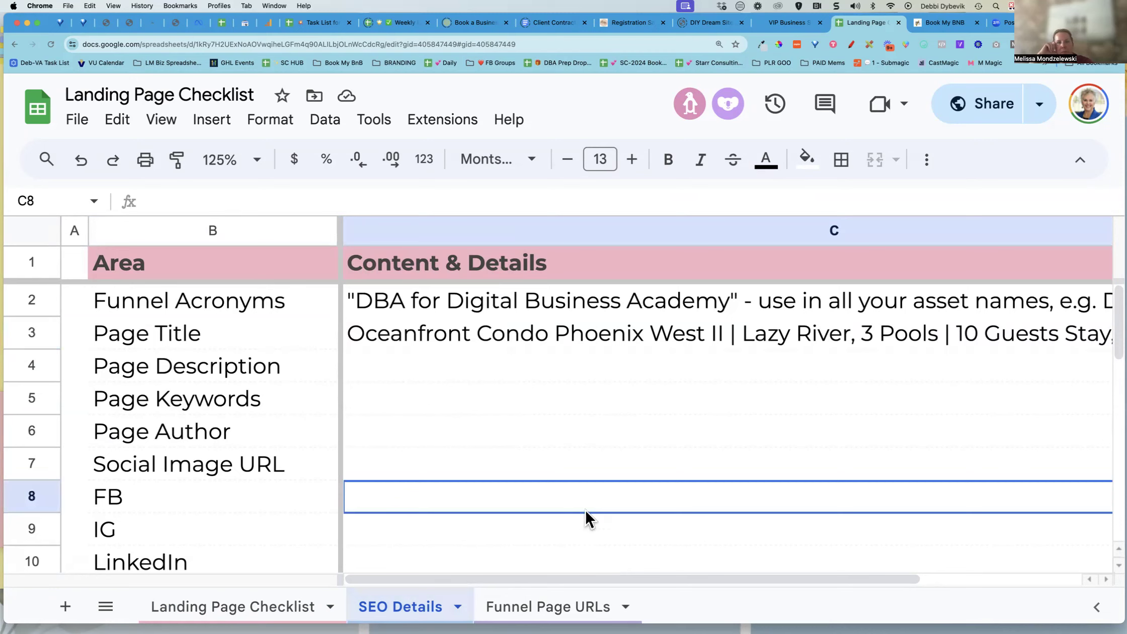
left_click(540, 329)
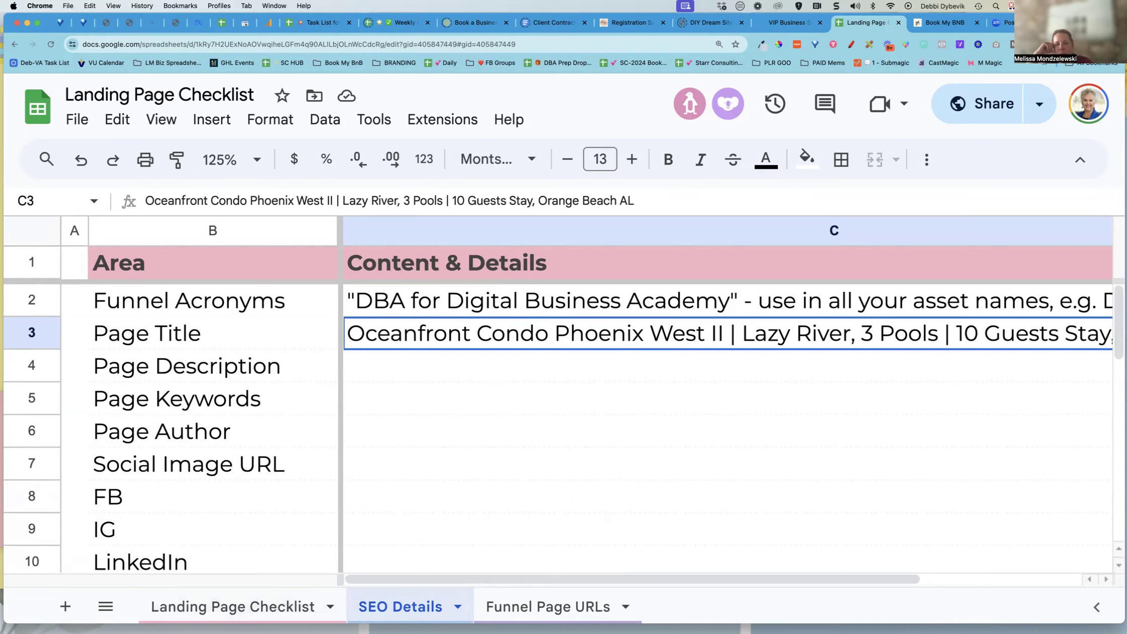
Read through the full page title in the SEO Meta Data title field
left_click(949, 24)
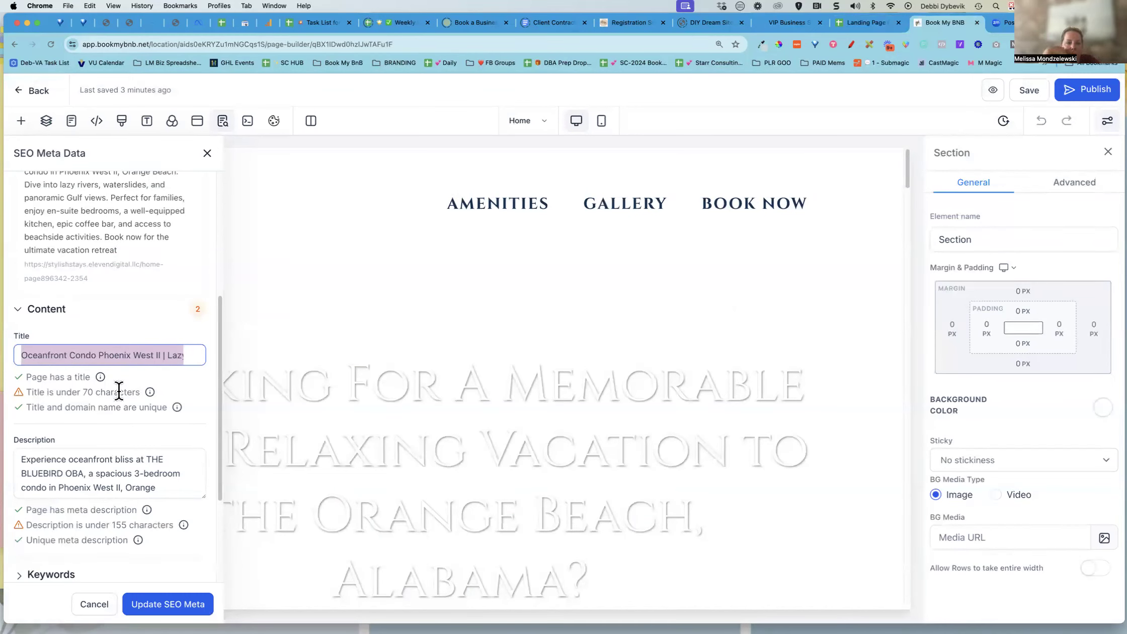
left_click(155, 355)
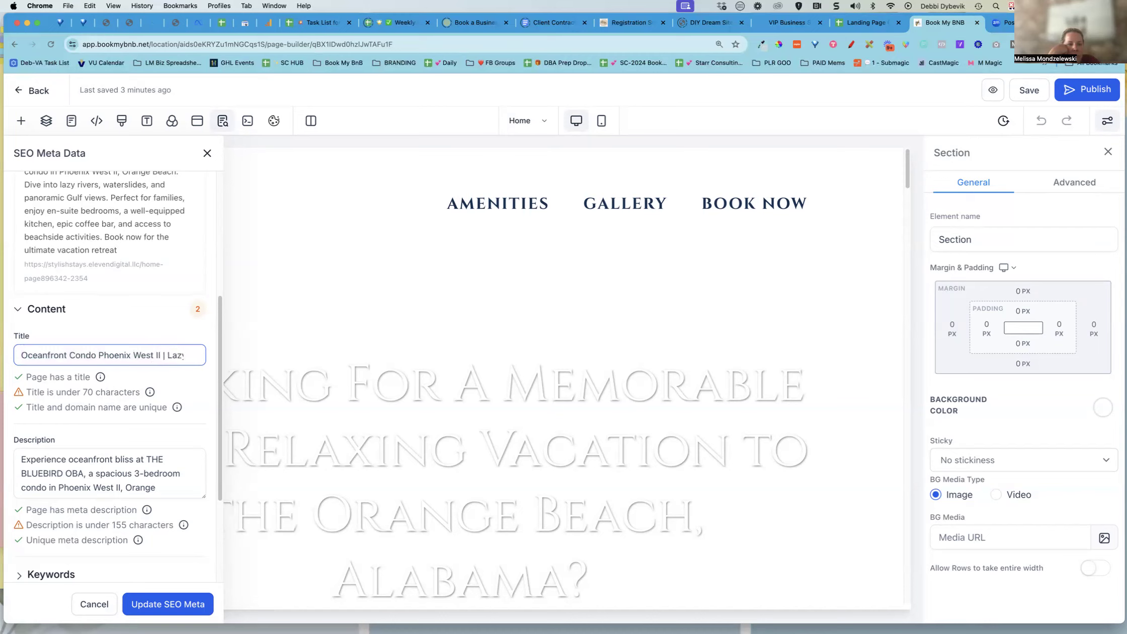
key("Right")
key("Right")
key("Right")
key("Right")
key("Right")
key("Right")
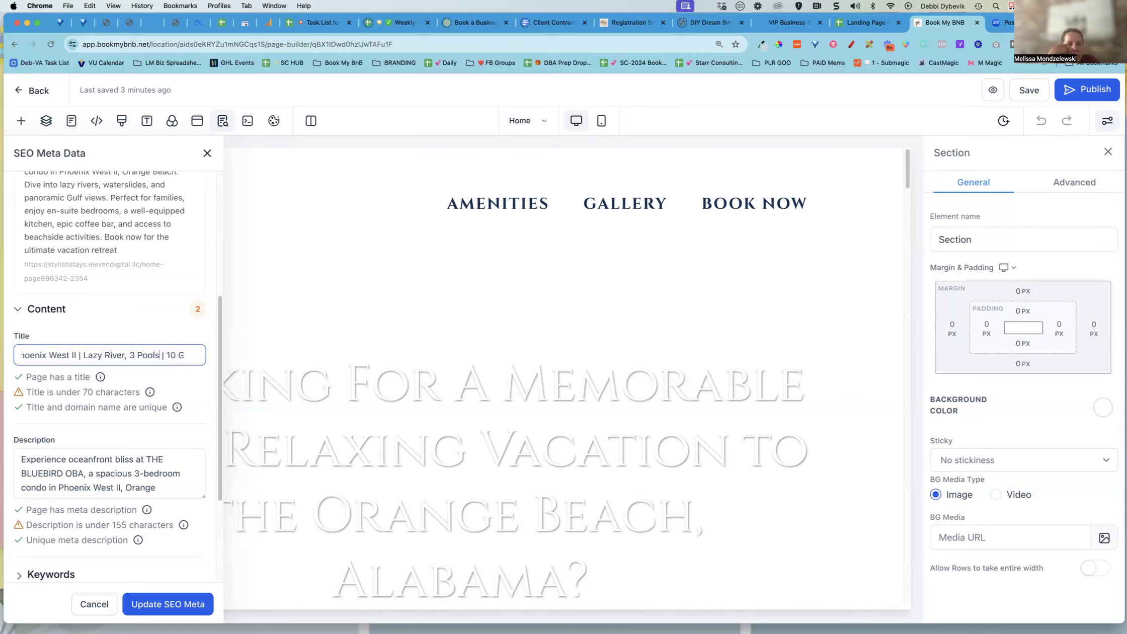
key("Right")
key("Right")
key("Right")
key("Right")
key("Right")
key("Right")
key("Right")
key("Right")
key("Right")
key("Right")
key("Right")
key("Right")
key("Right")
key("Right")
key("Right")
key("Right")
key("Right")
key("Right")
key("Right")
key("Right")
key("Right")
key("Right")
key("Right")
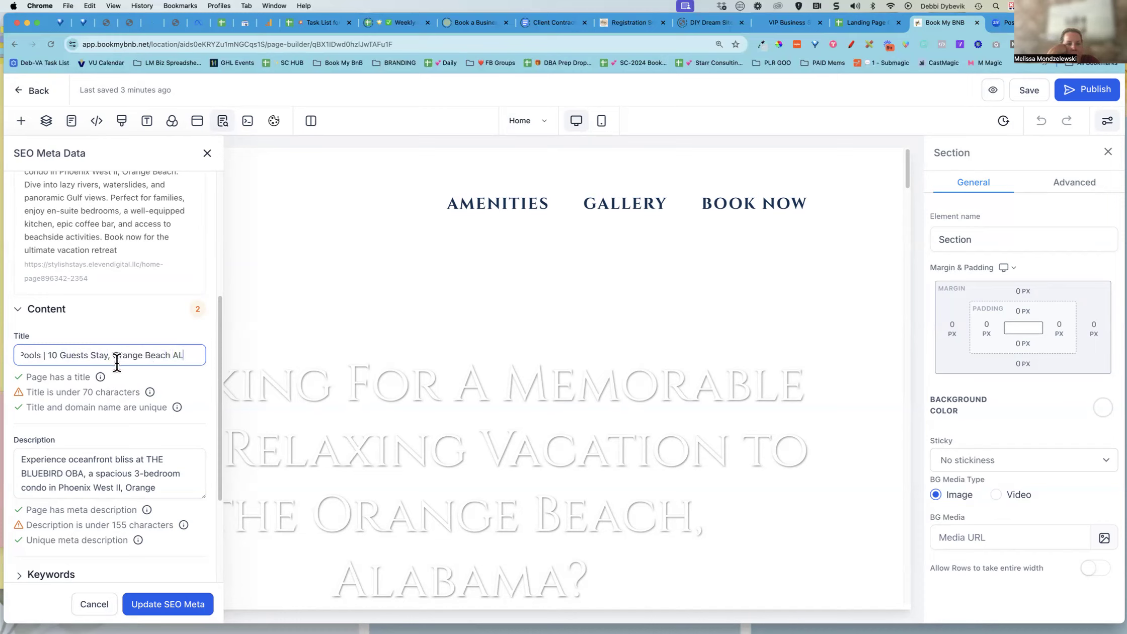
Copy the full meta description from the SEO panel and paste it into the Page Description cell of SEO Details
left_click(96, 472)
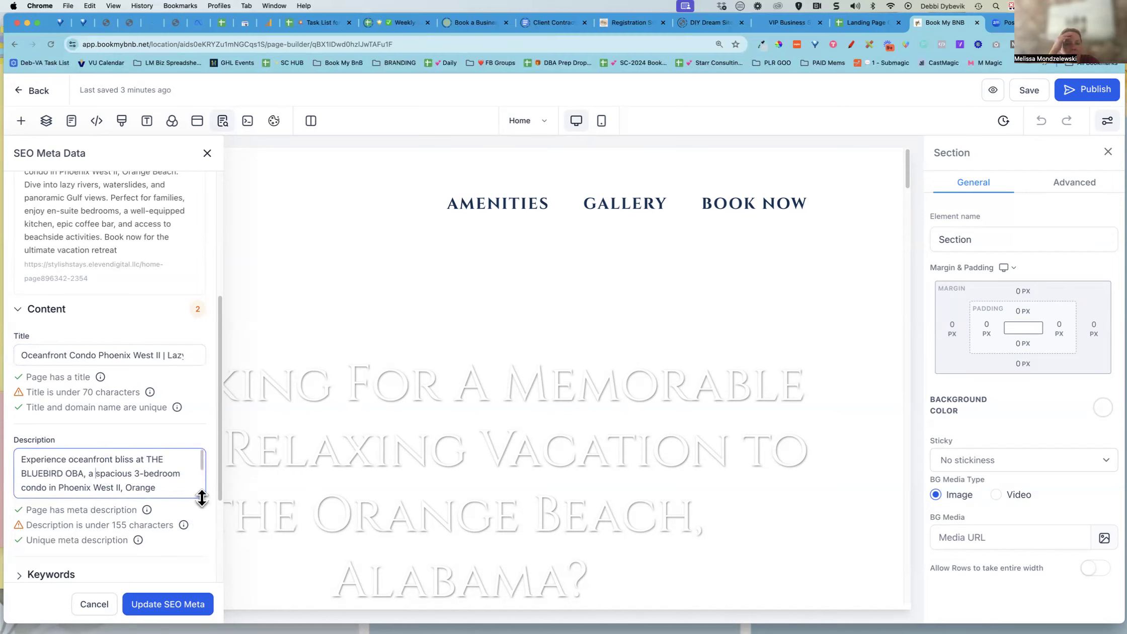
left_click_drag(202, 497, 202, 619)
scroll(180, 322, "down", 4)
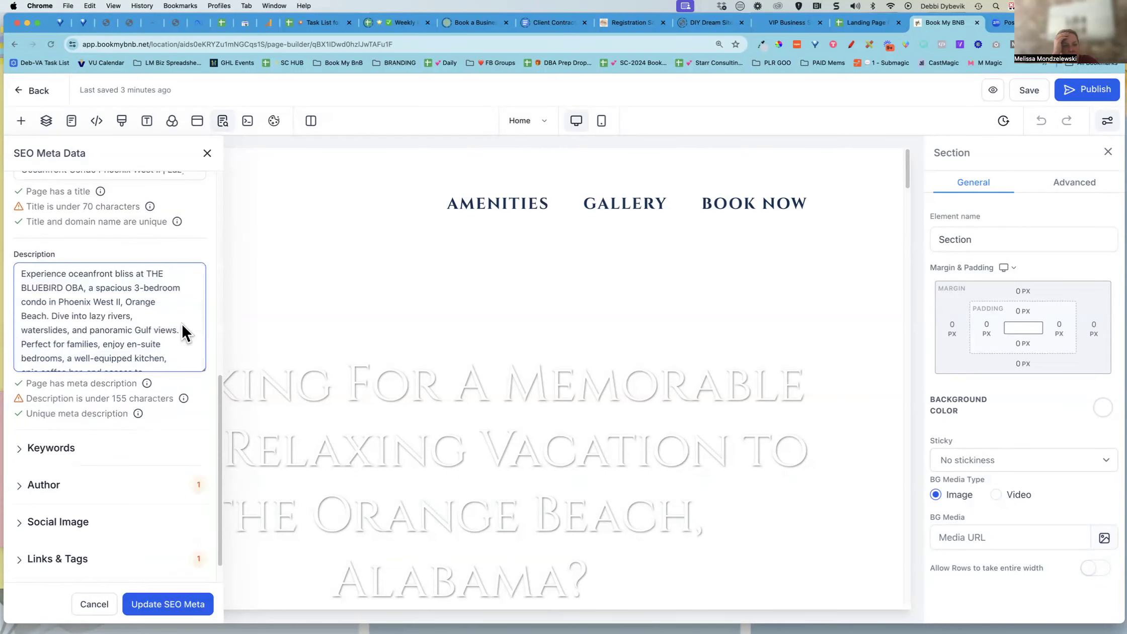
scroll(181, 325, "down", 2)
left_click_drag(200, 339, 199, 446)
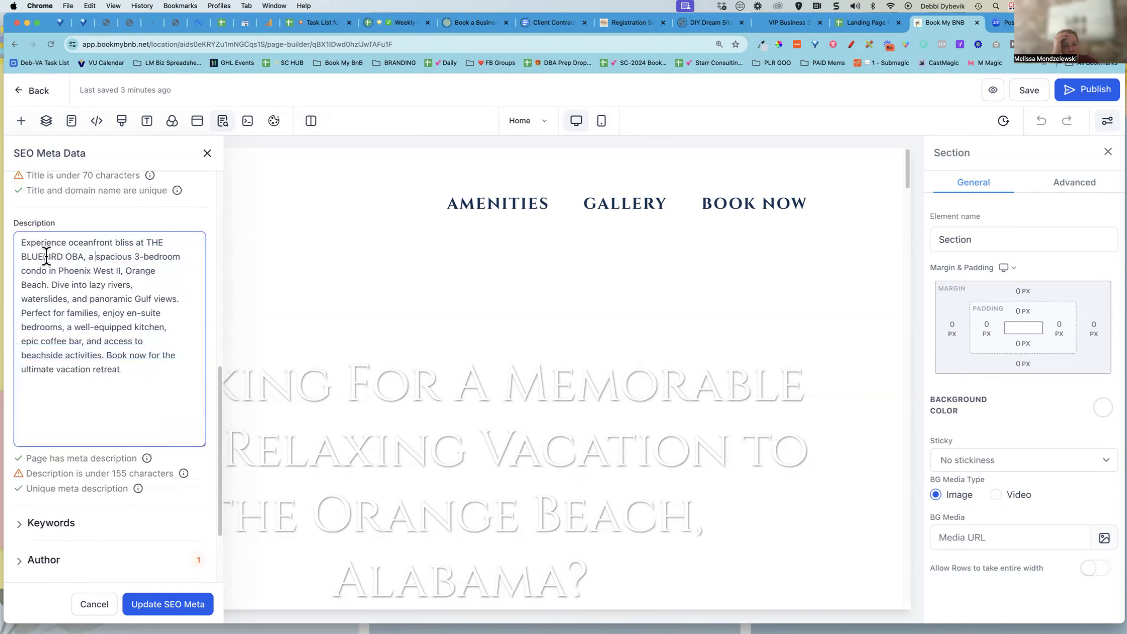
left_click_drag(141, 370, 25, 247)
key("cmd+c")
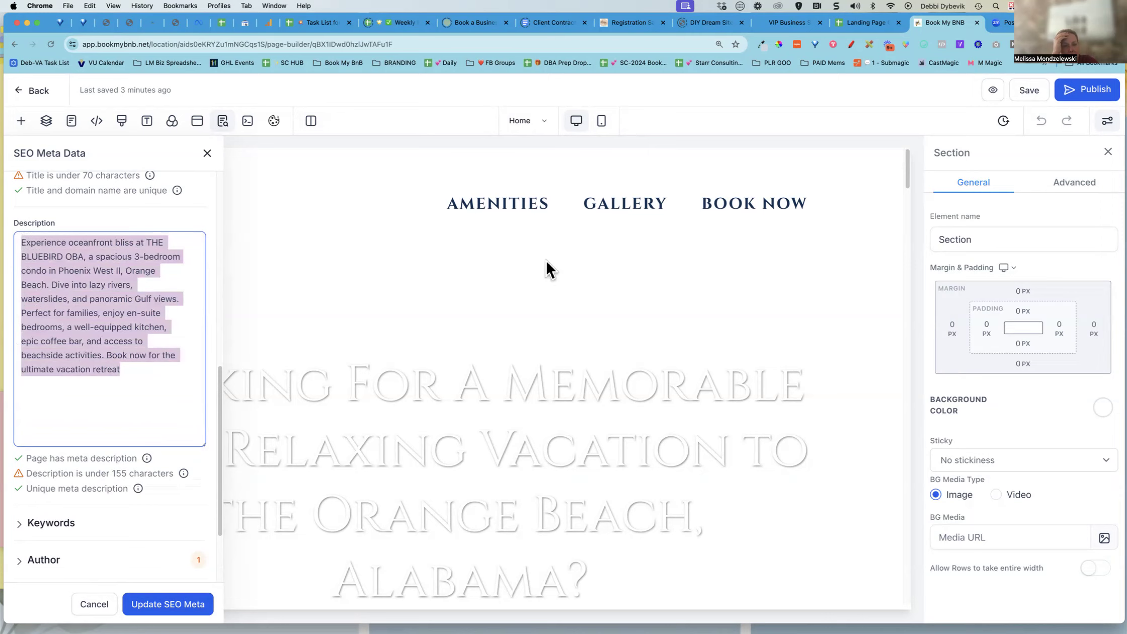
left_click(867, 26)
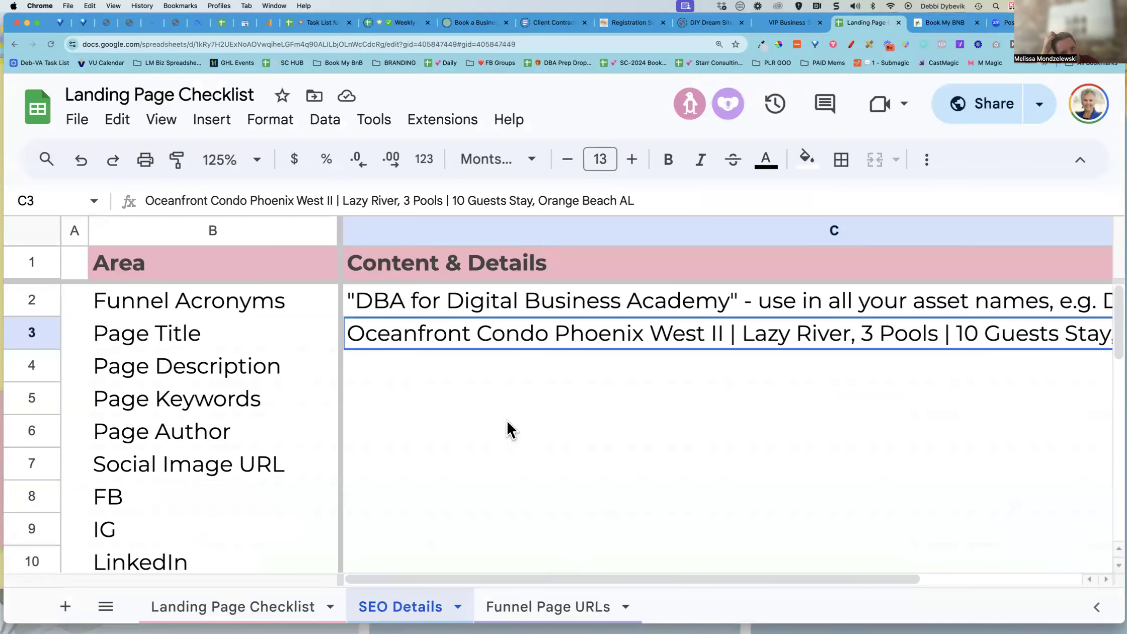
left_click(415, 362)
key("cmd+v")
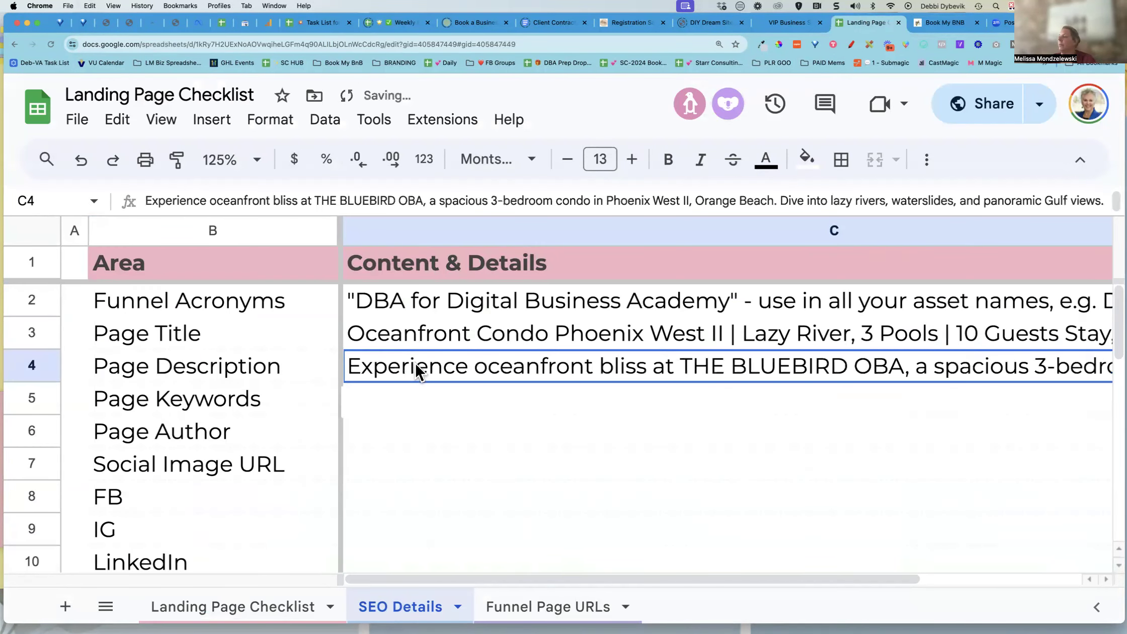
double_click(414, 362)
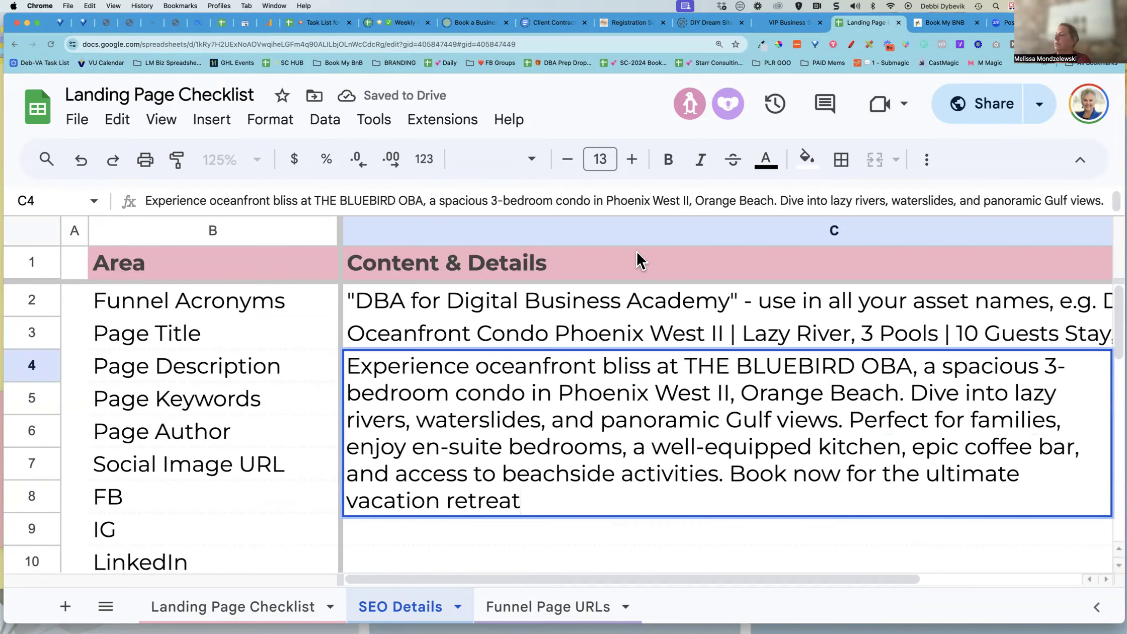
key("Return")
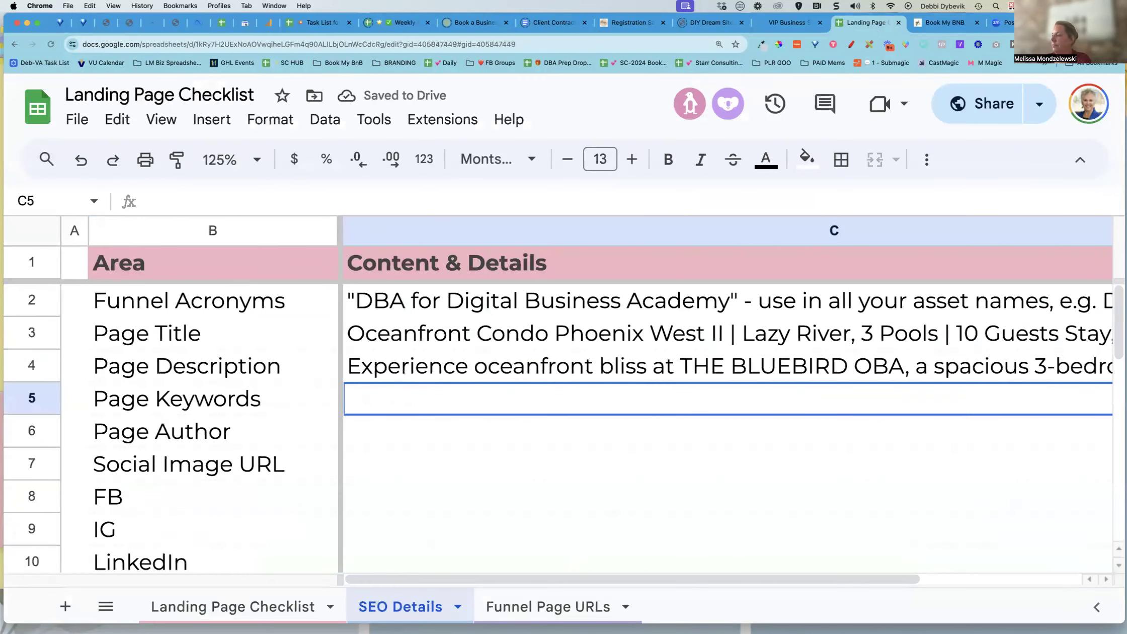
Apply the None text rotation format to the whole Content & Details column
left_click(644, 223)
left_click(274, 121)
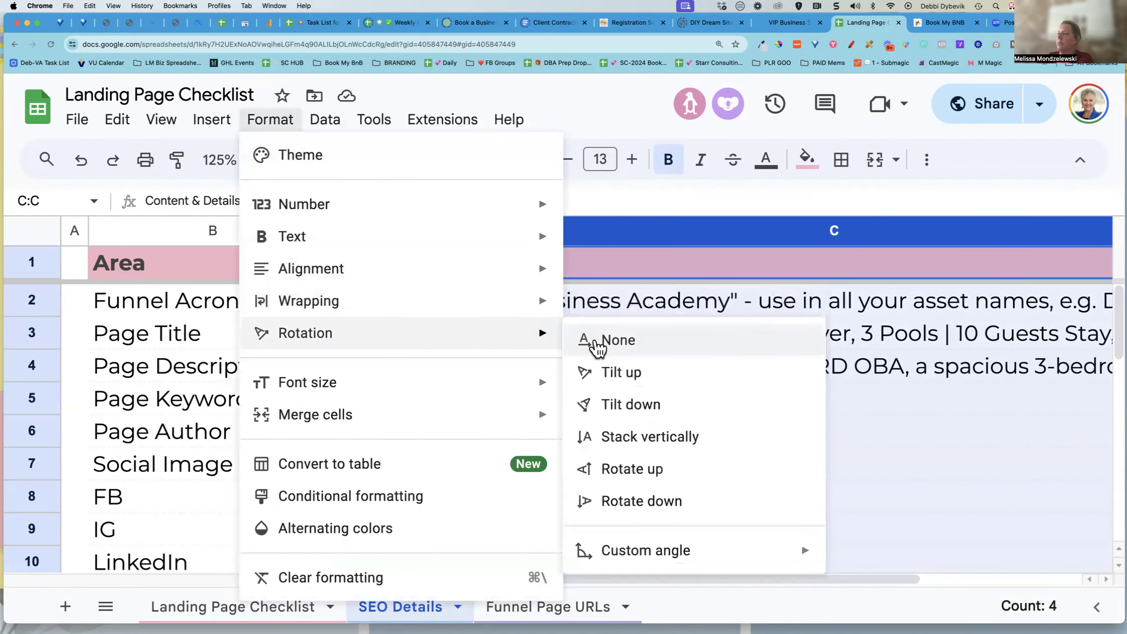
mouse_move(542, 313)
left_click(619, 340)
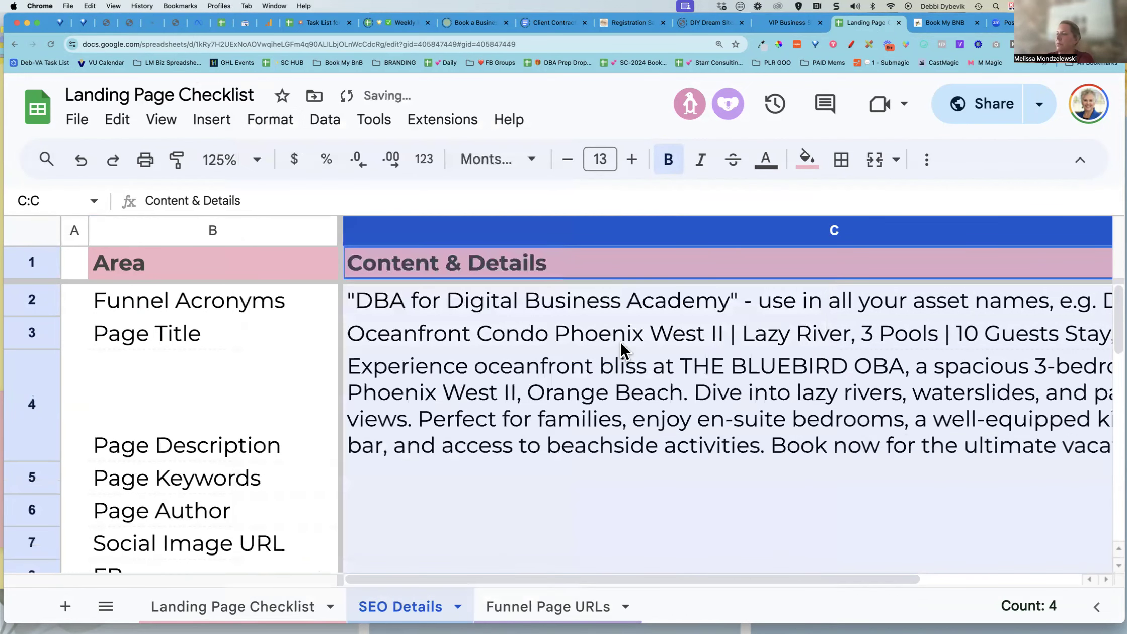
left_click(559, 509)
left_click(553, 423)
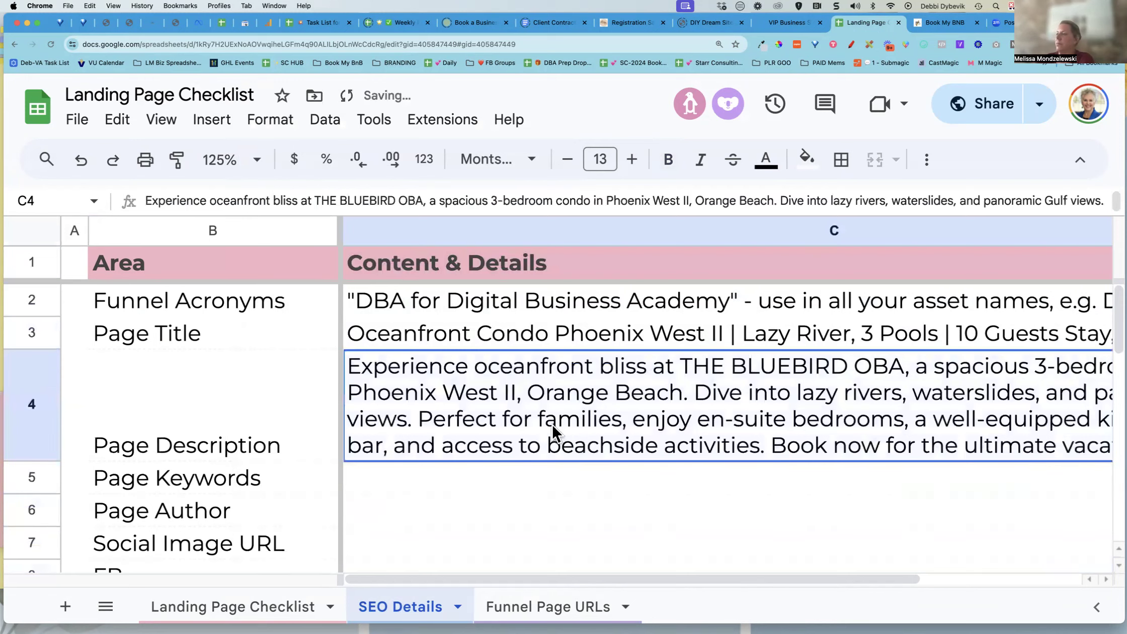
left_click_drag(512, 571, 852, 587)
left_click_drag(696, 579, 452, 566)
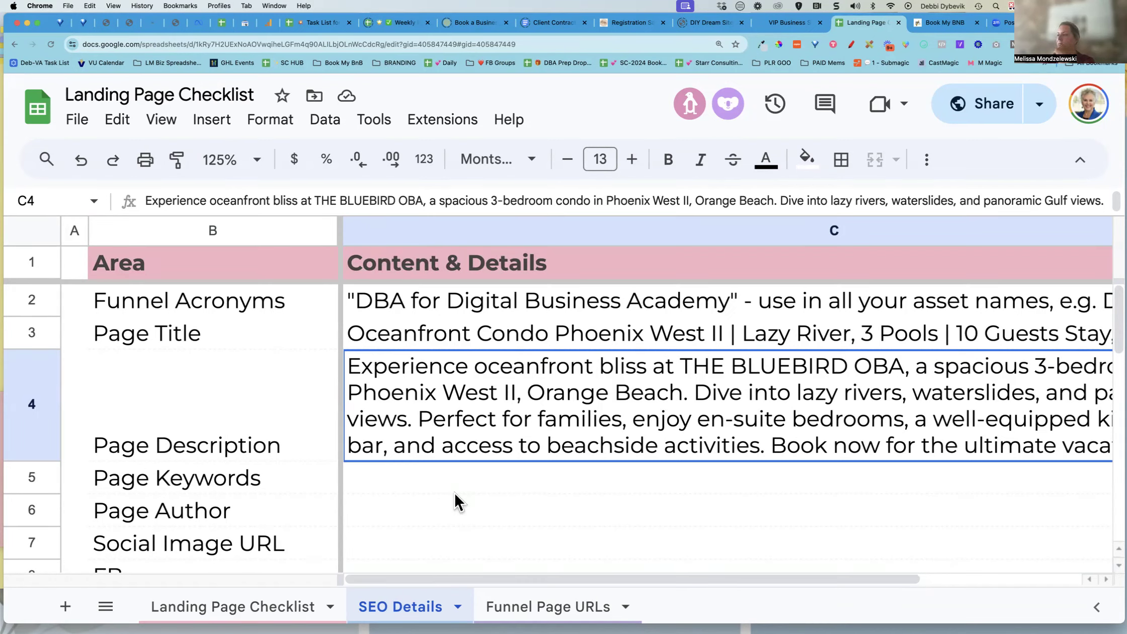
key("Return")
left_click(561, 553)
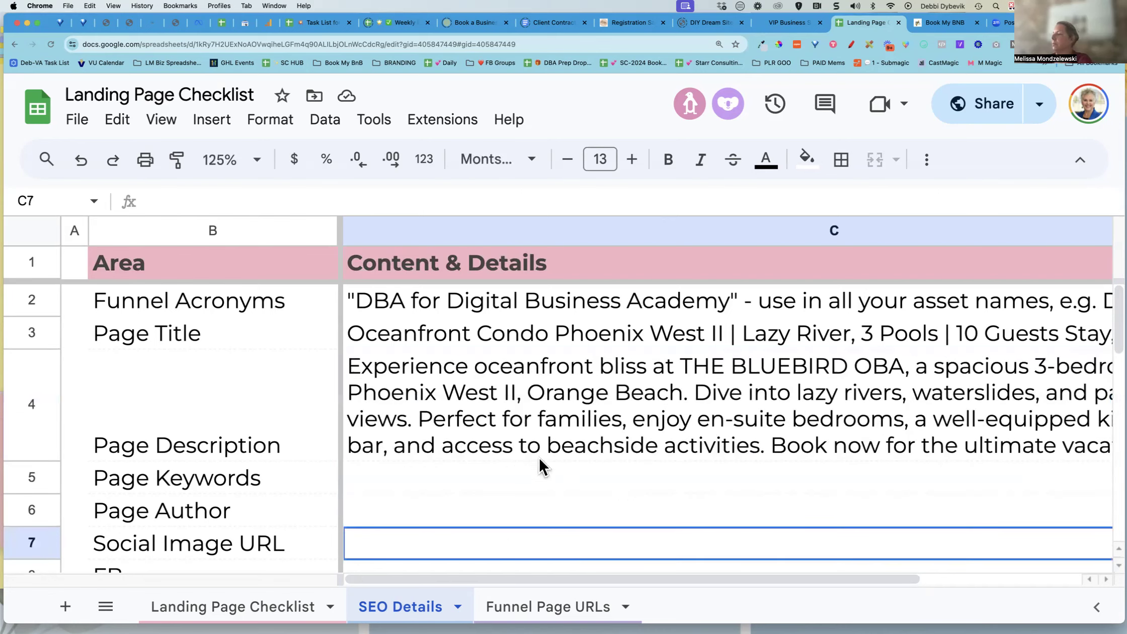
left_click(468, 413)
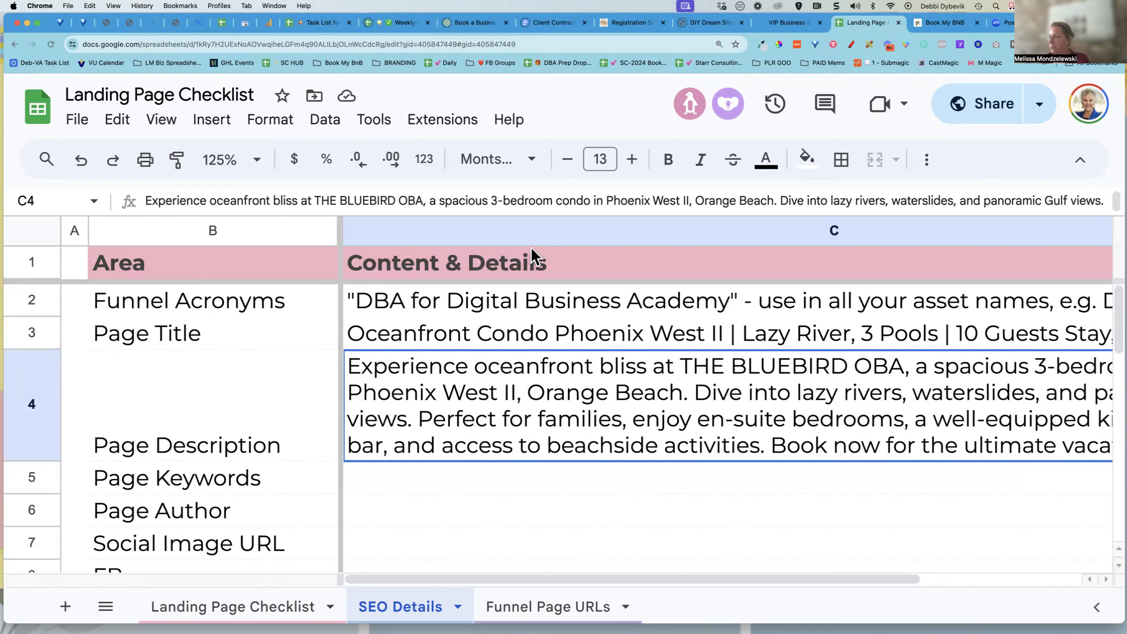
Open the Keywords section in SEO Meta Data and select all of its keywords for copying
left_click(942, 23)
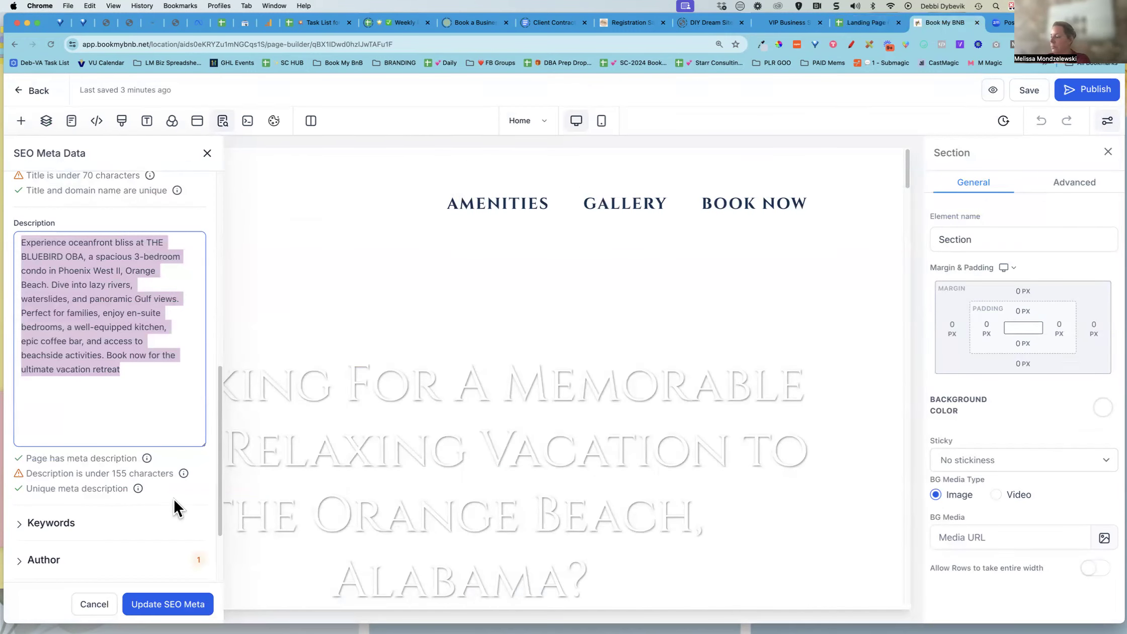
scroll(173, 497, "down", 2)
left_click(50, 462)
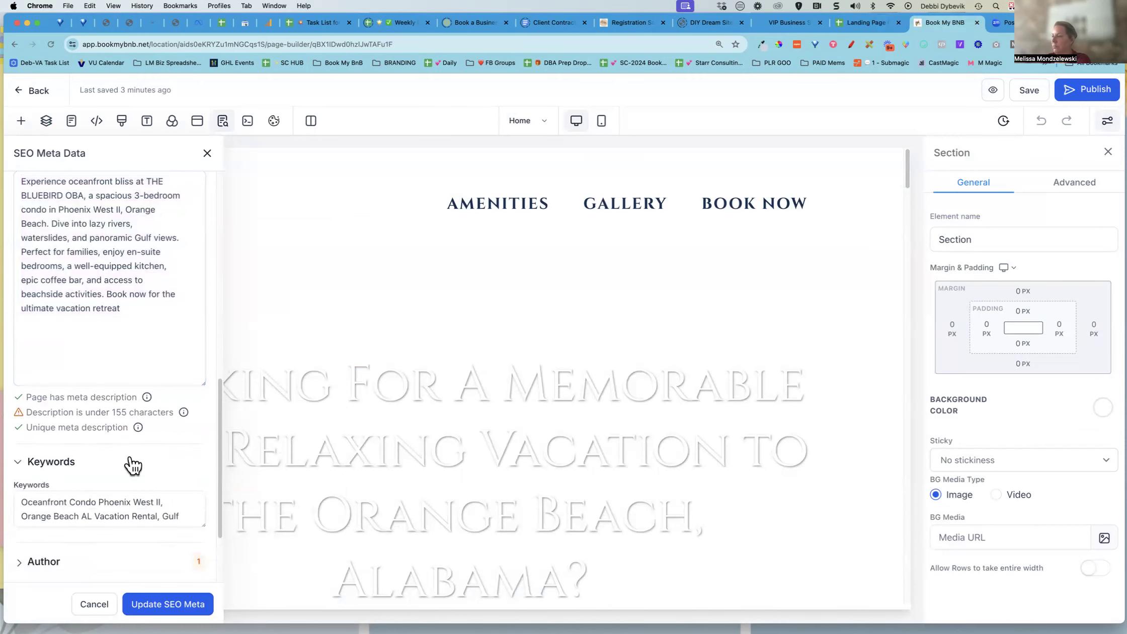
scroll(133, 465, "down", 2)
left_click_drag(202, 467, 189, 564)
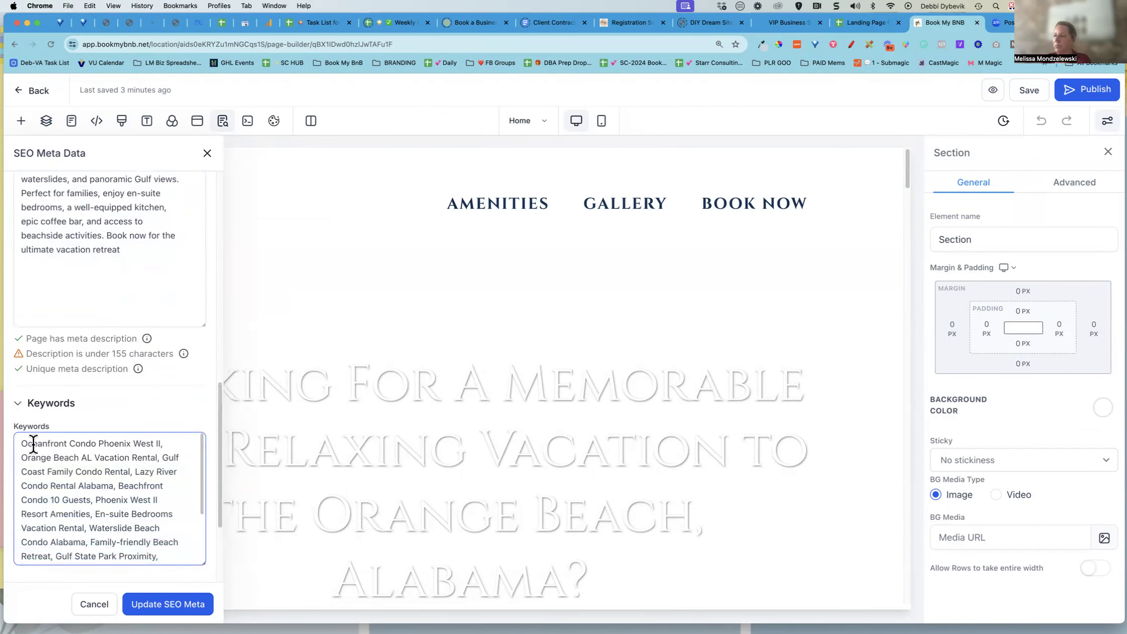
left_click_drag(19, 442, 171, 566)
key("super+c")
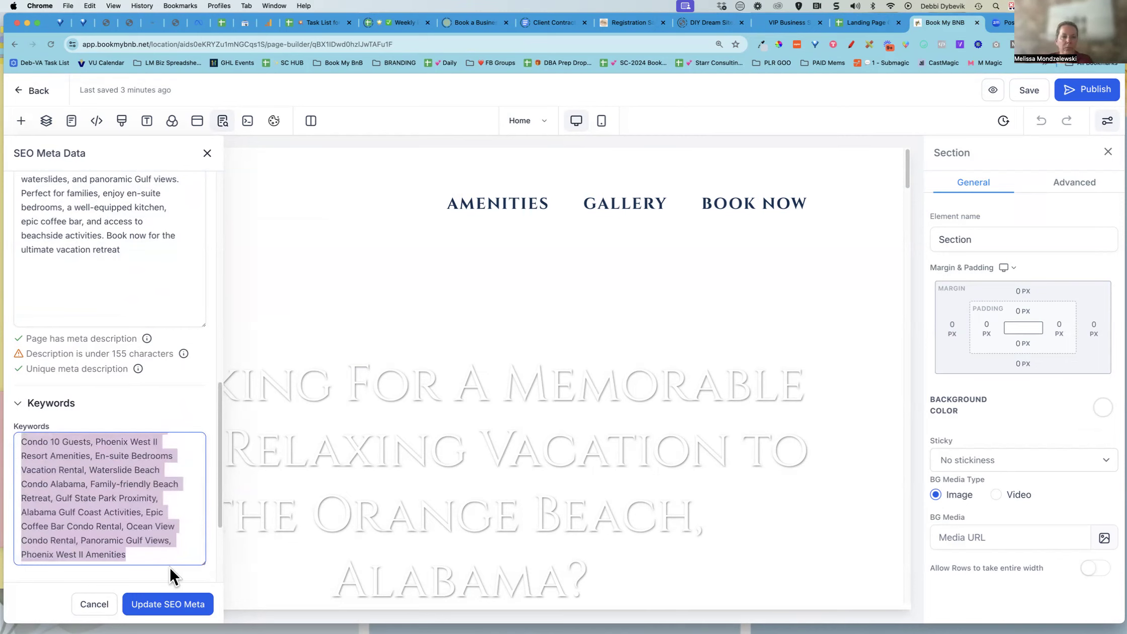
Paste the copied keywords into the Page Keywords cell of the SEO Details sheet
left_click(868, 23)
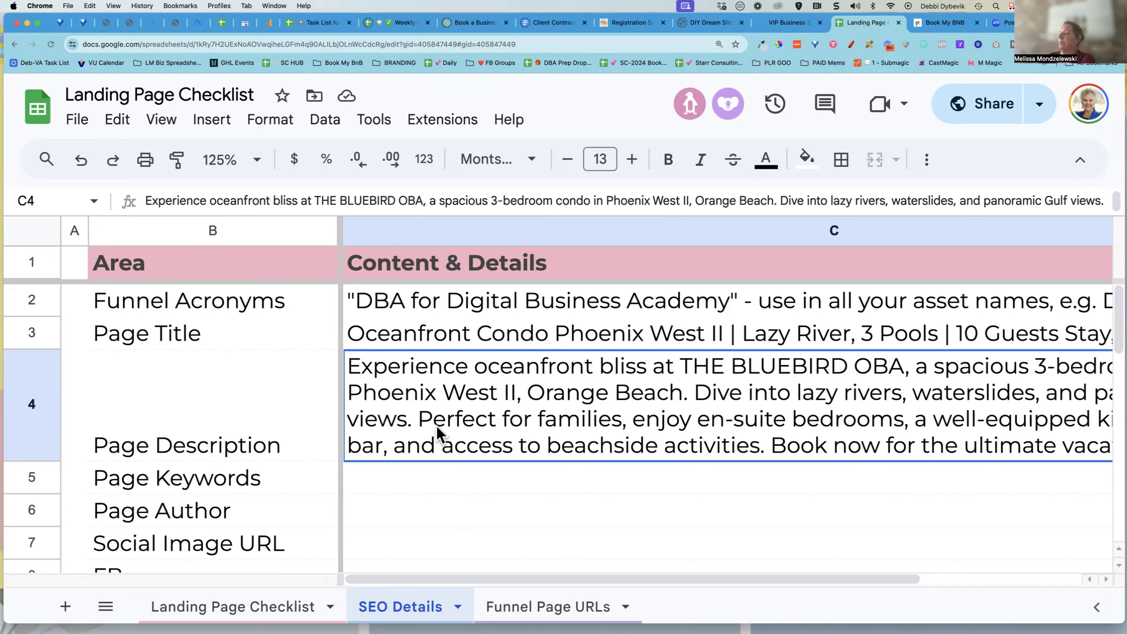
left_click(449, 481)
key("super+v")
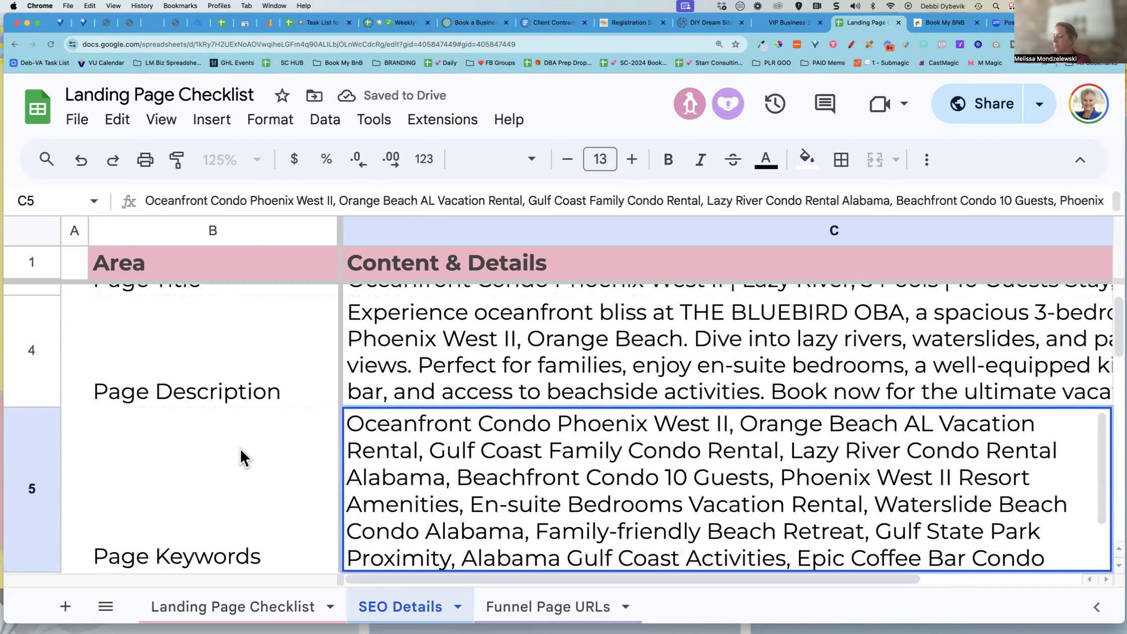
scroll(240, 447, "down", 3)
key("Return")
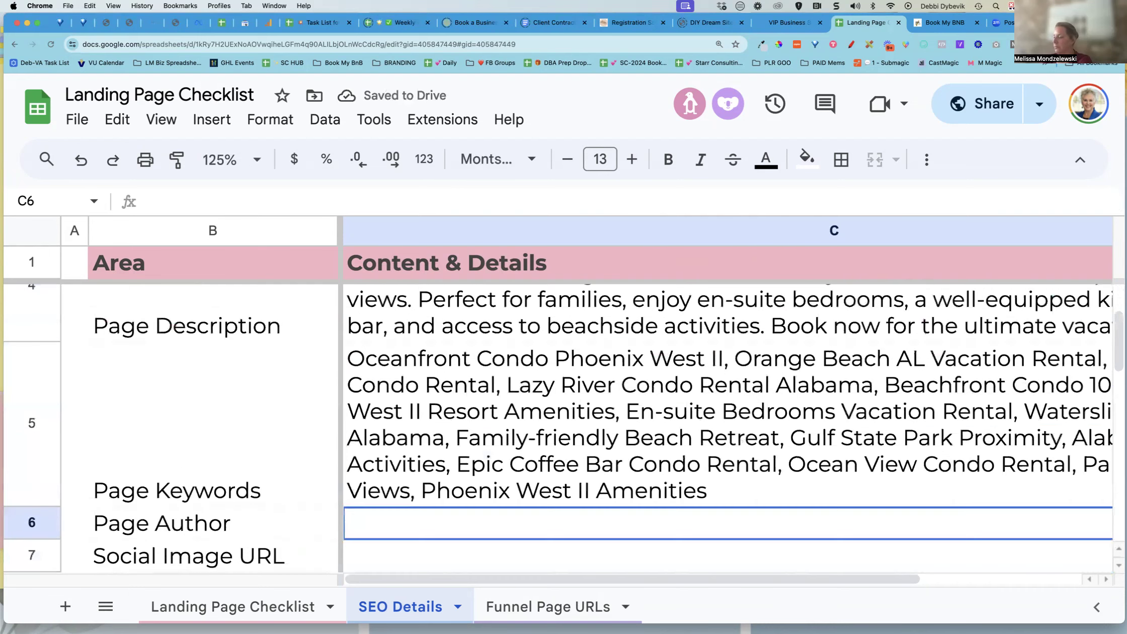
left_click(563, 443)
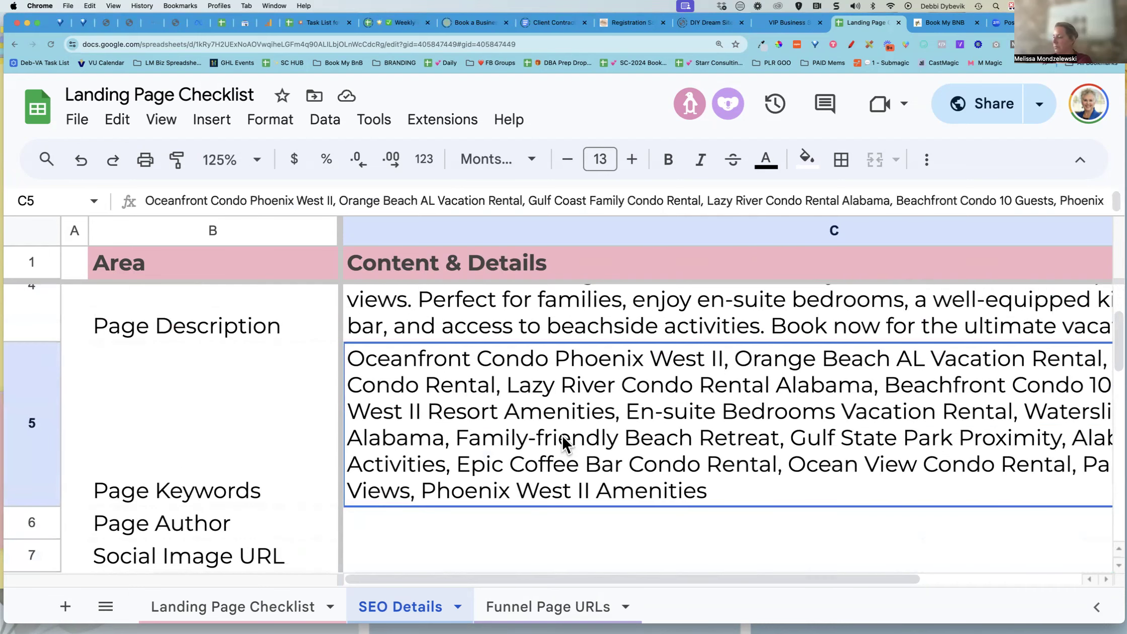
left_click(457, 529)
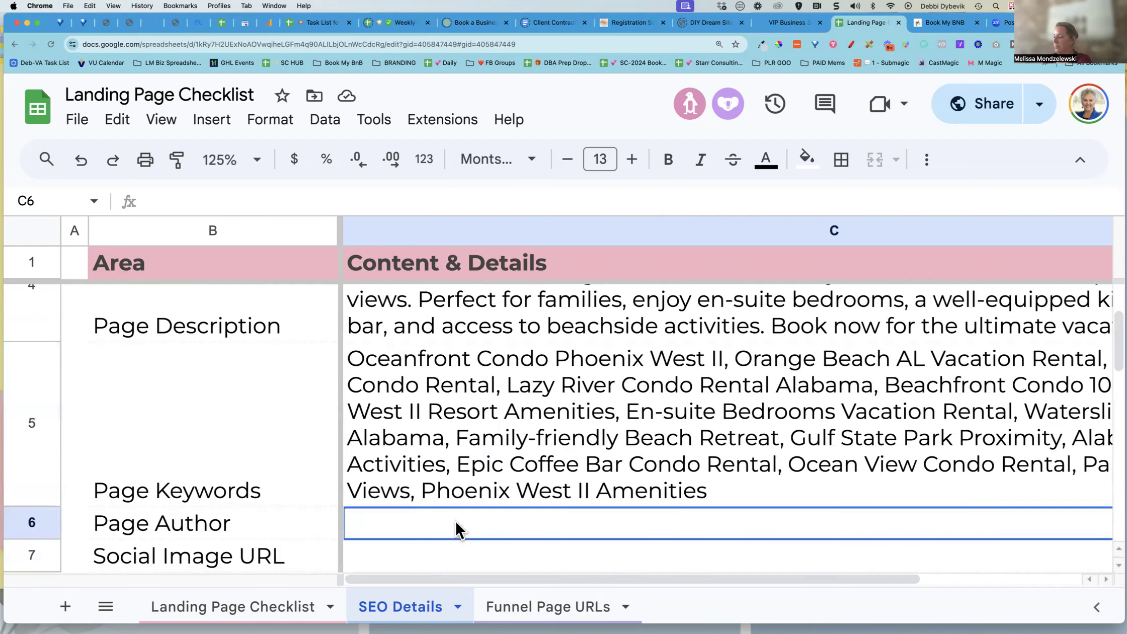
Expand the Author section in SEO Meta Data and enter Stylish Stay as the page author
left_click(938, 24)
scroll(149, 385, "down", 3)
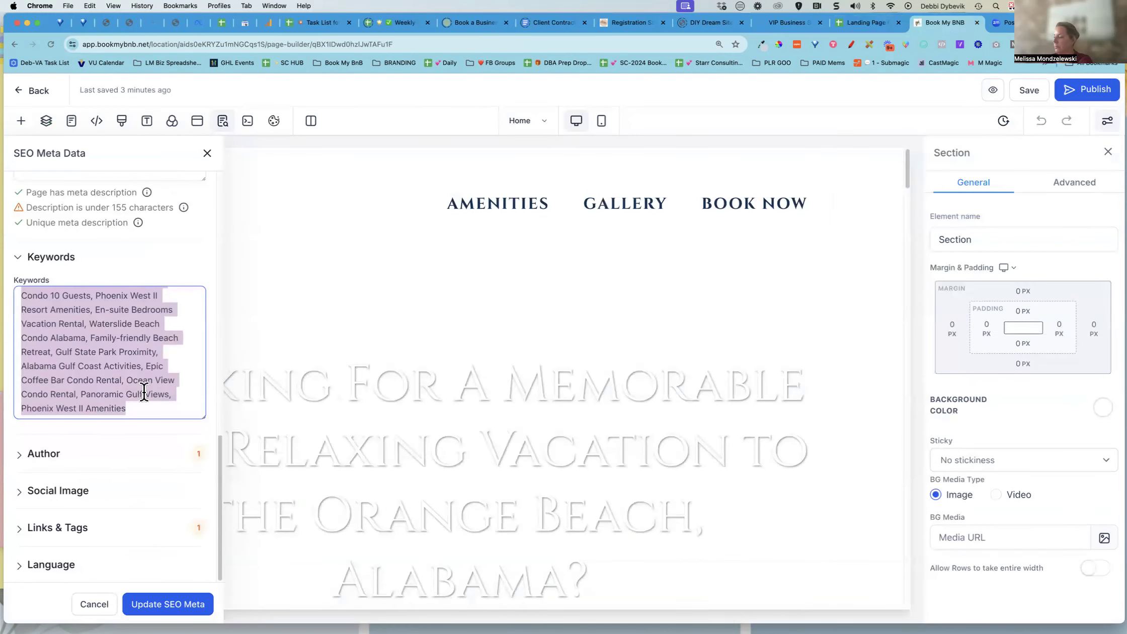
left_click(57, 460)
left_click(76, 494)
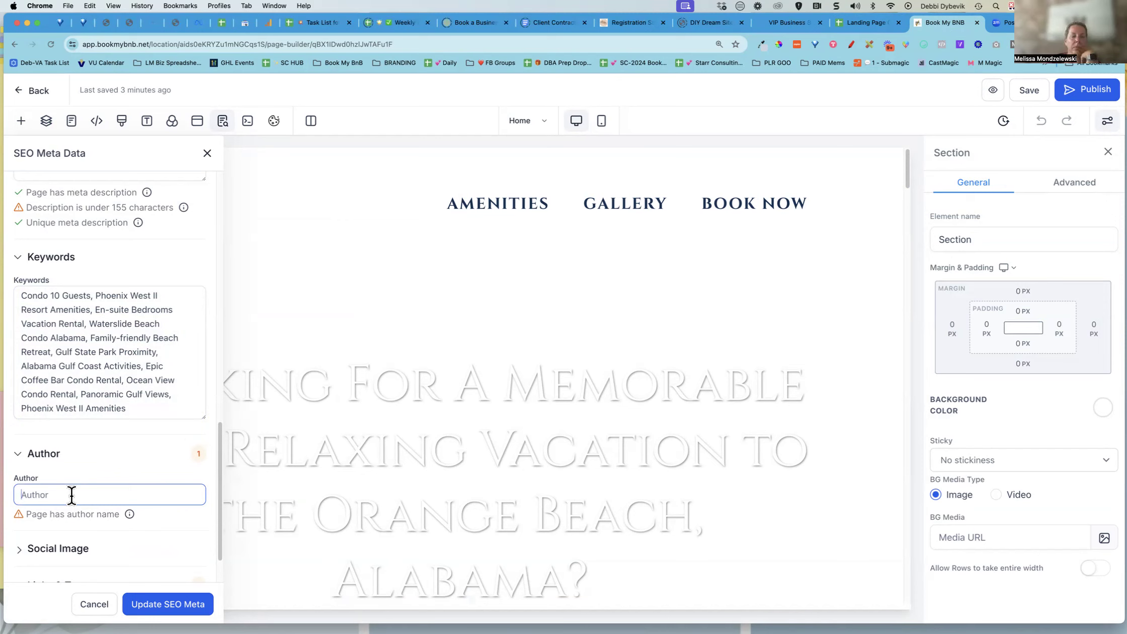
type("Styleish Stay")
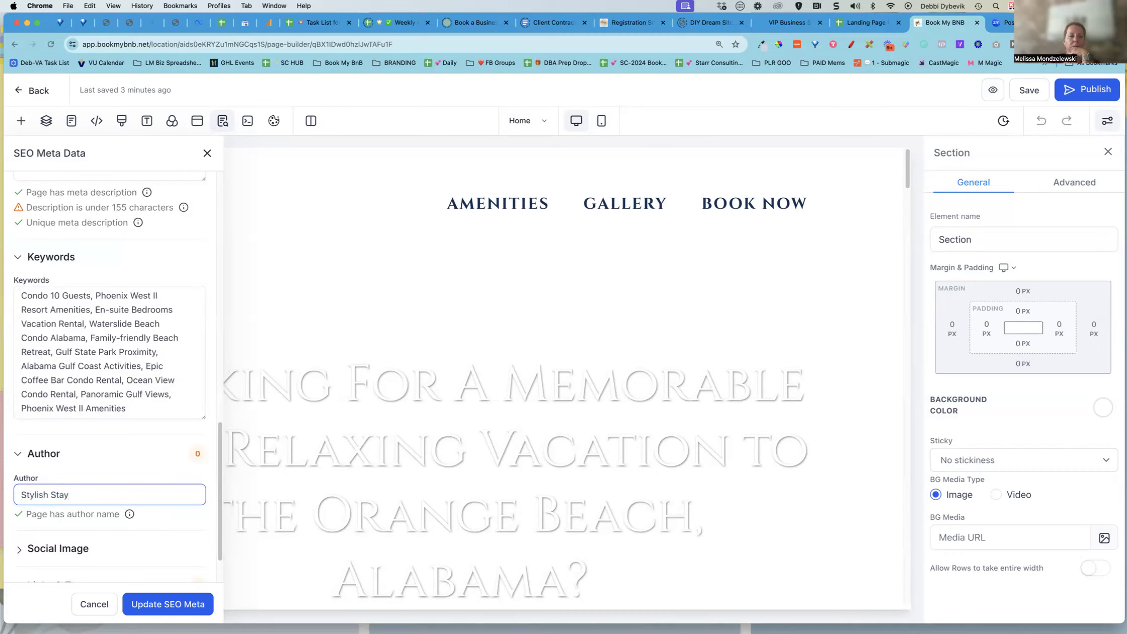
Copy the author name and paste it into the Page Author cell of the SEO Details sheet
triple_click(54, 495)
key("super+c")
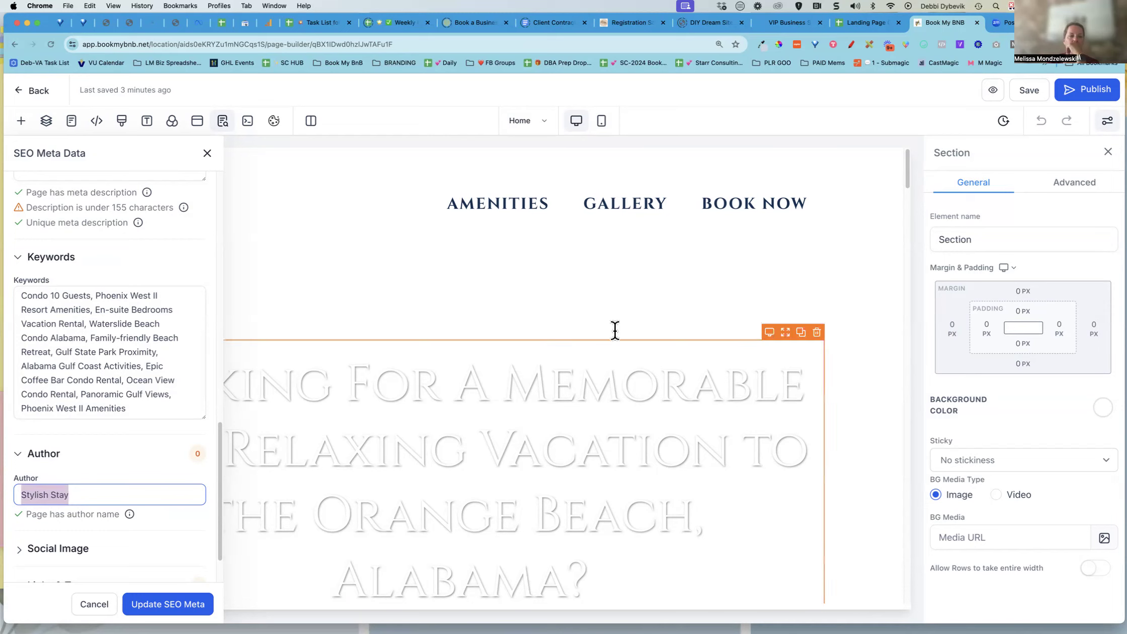
left_click(866, 22)
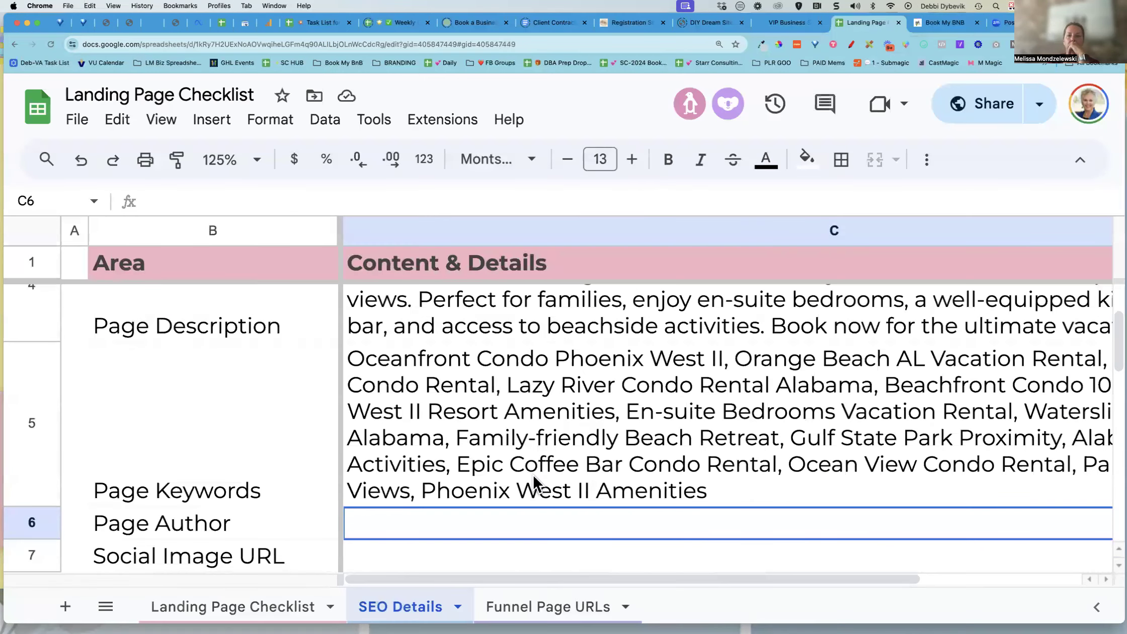
key("super+v")
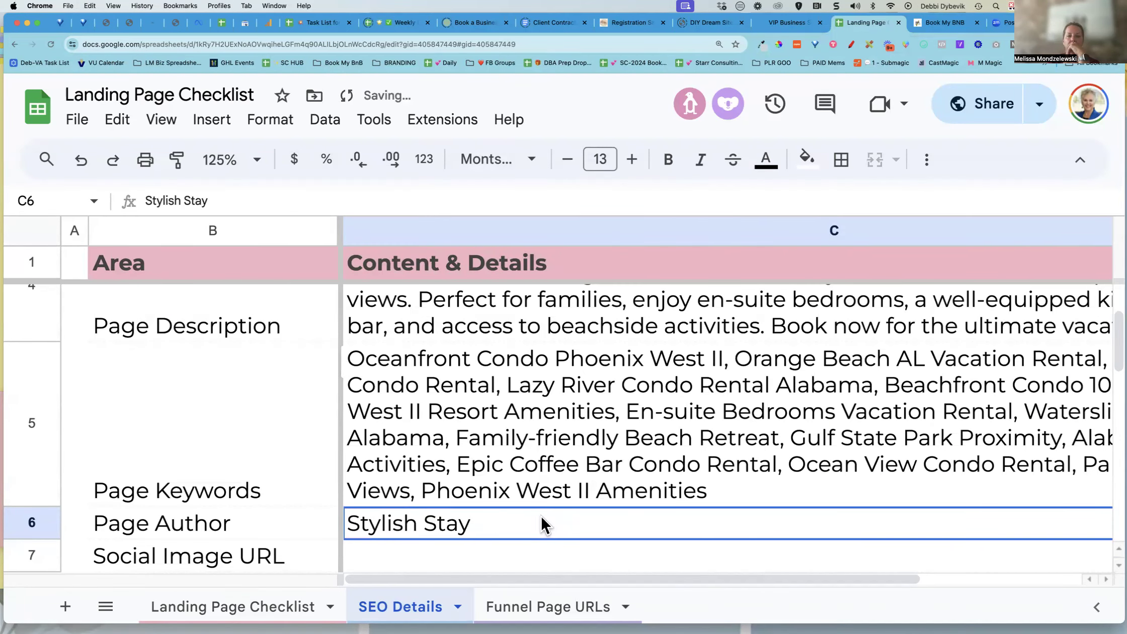
Expand the Social Image section, copy its image URL, and paste it into the Social Image URL cell
left_click(658, 553)
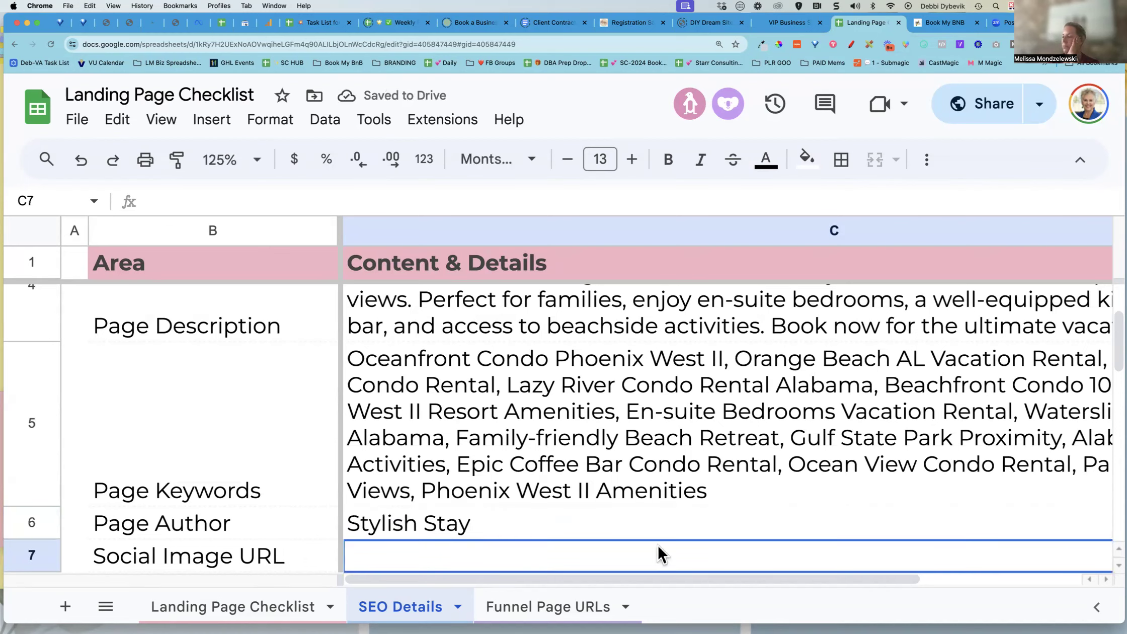
scroll(646, 453, "down", 5)
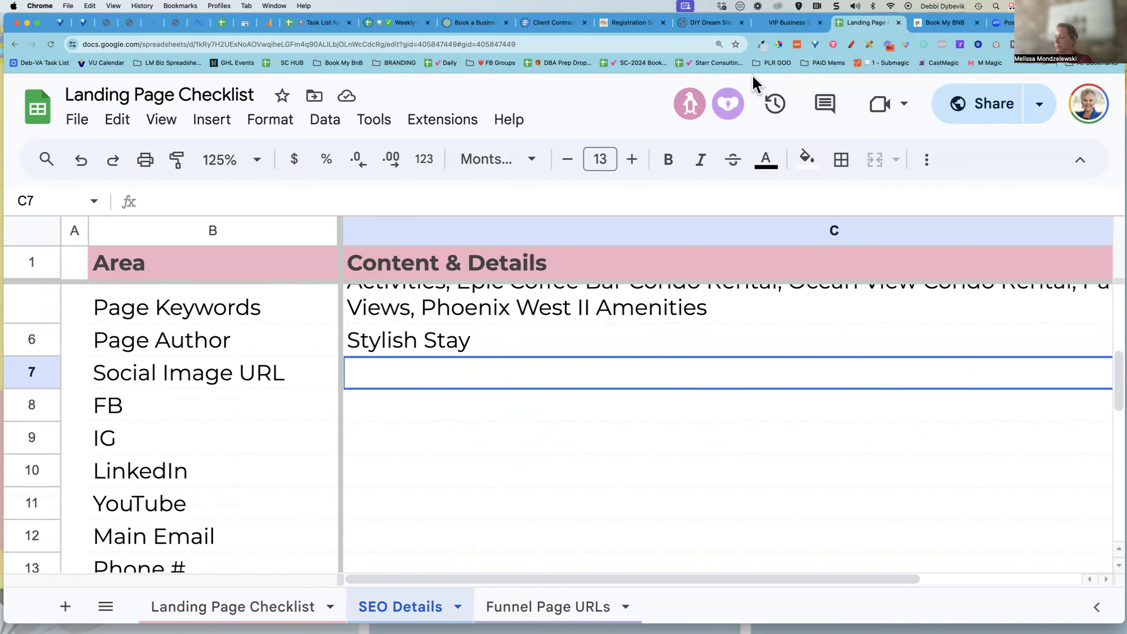
left_click(944, 24)
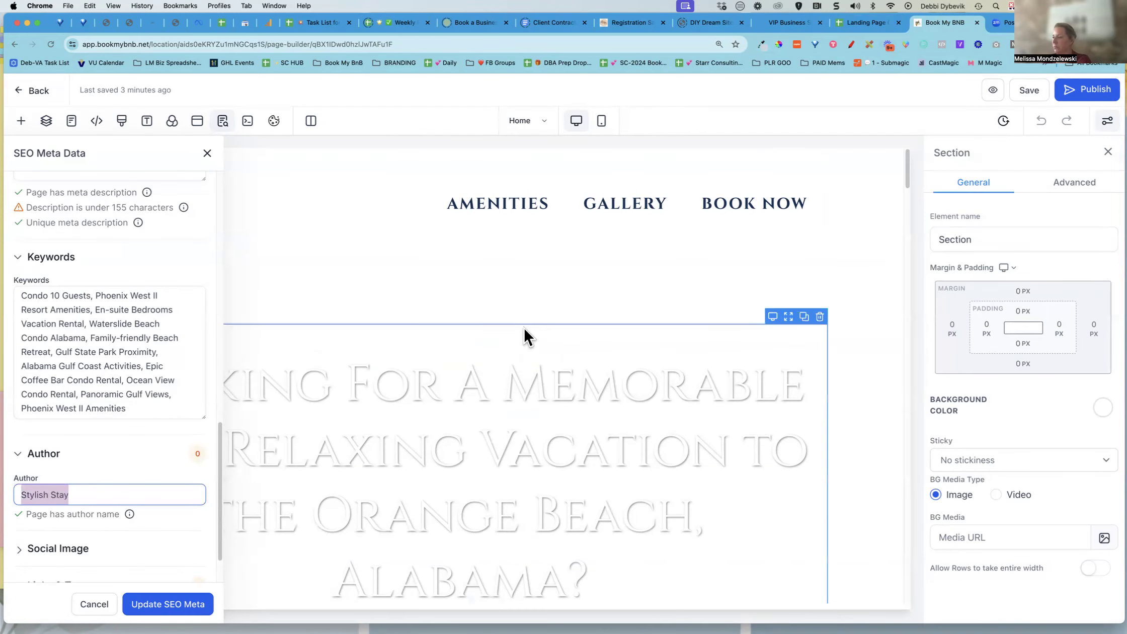
scroll(151, 442, "down", 2)
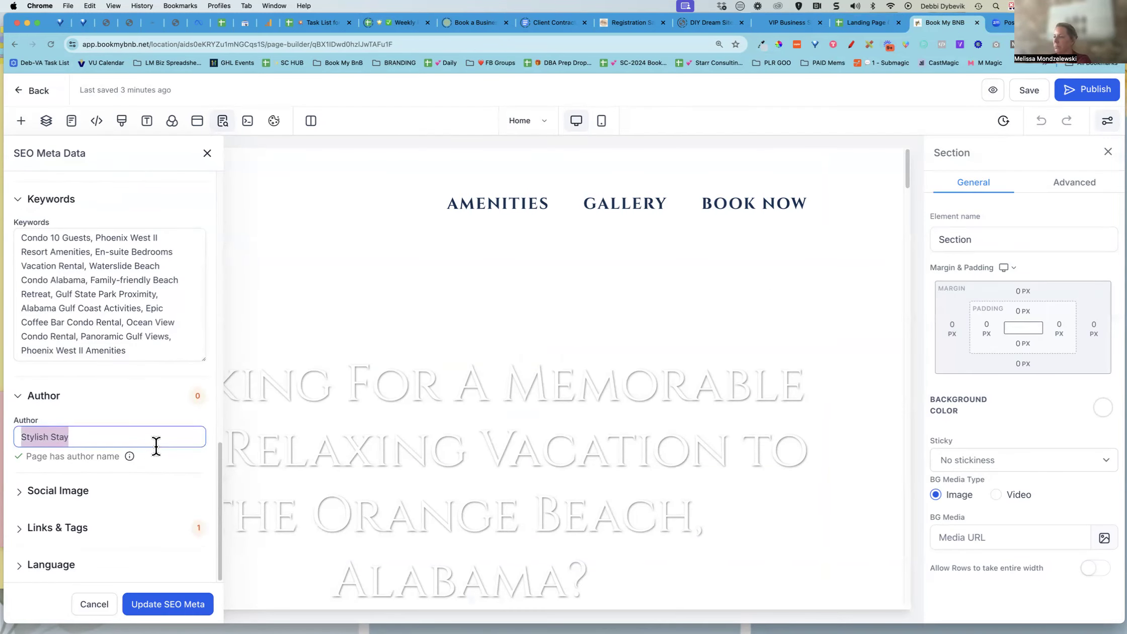
left_click(43, 496)
scroll(125, 420, "down", 2)
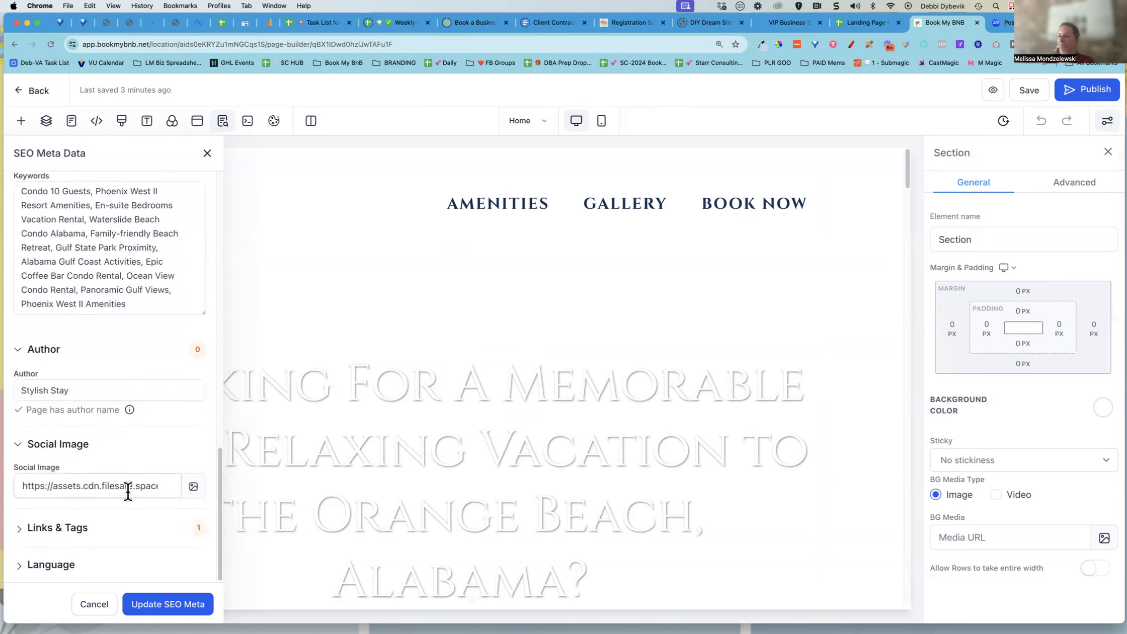
scroll(148, 378, "up", 4)
scroll(148, 376, "up", 10)
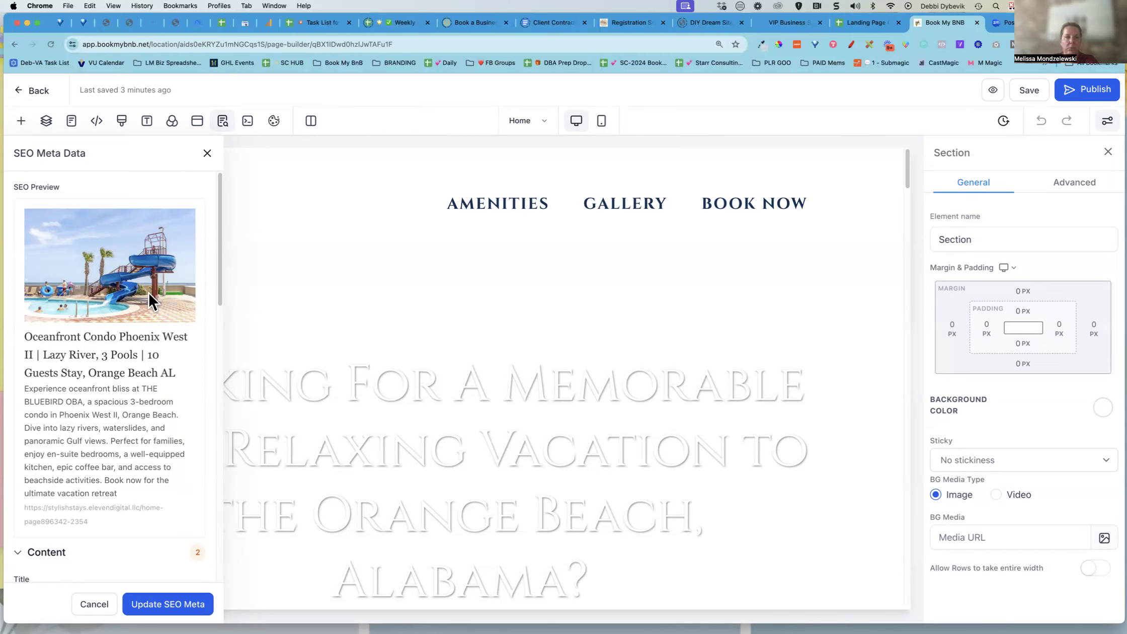
scroll(150, 290, "down", 10)
scroll(149, 294, "down", 8)
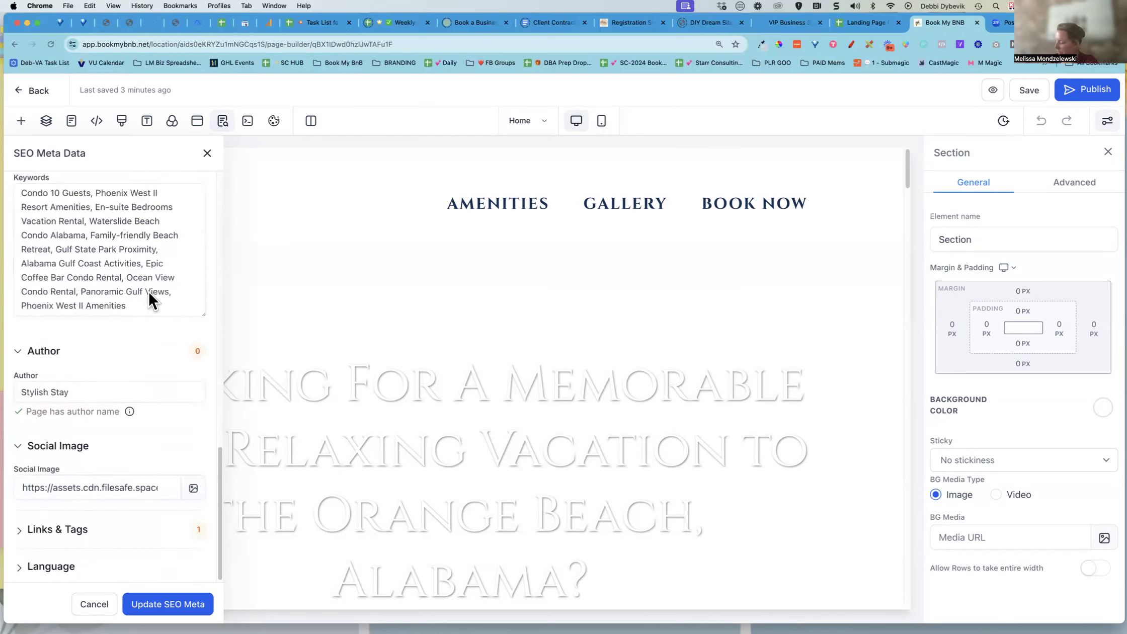
triple_click(133, 488)
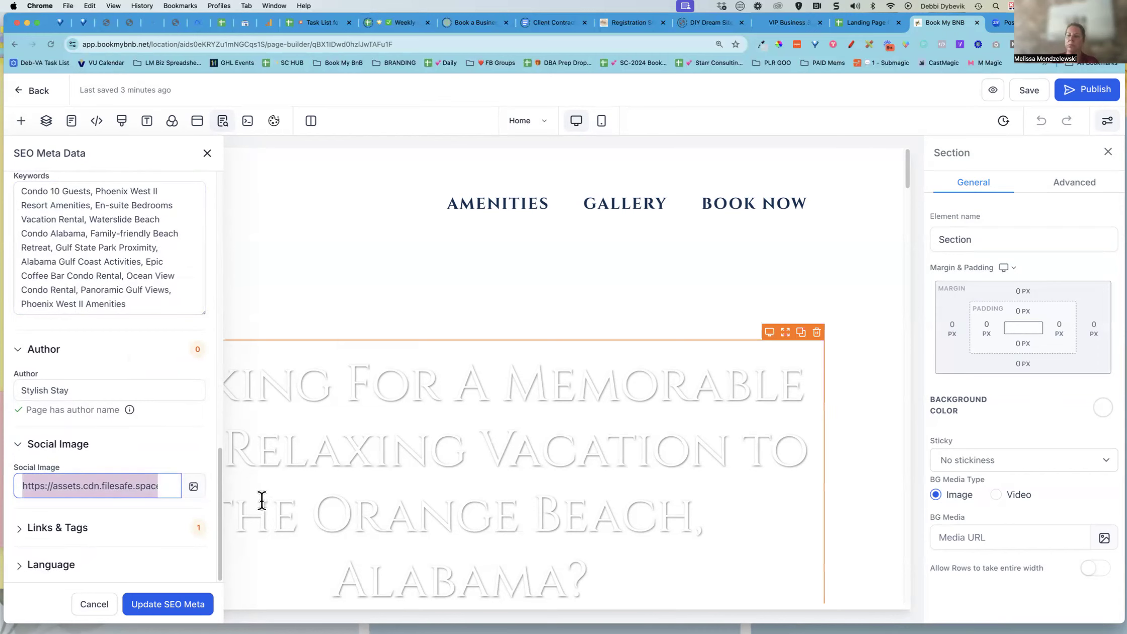
left_click(878, 28)
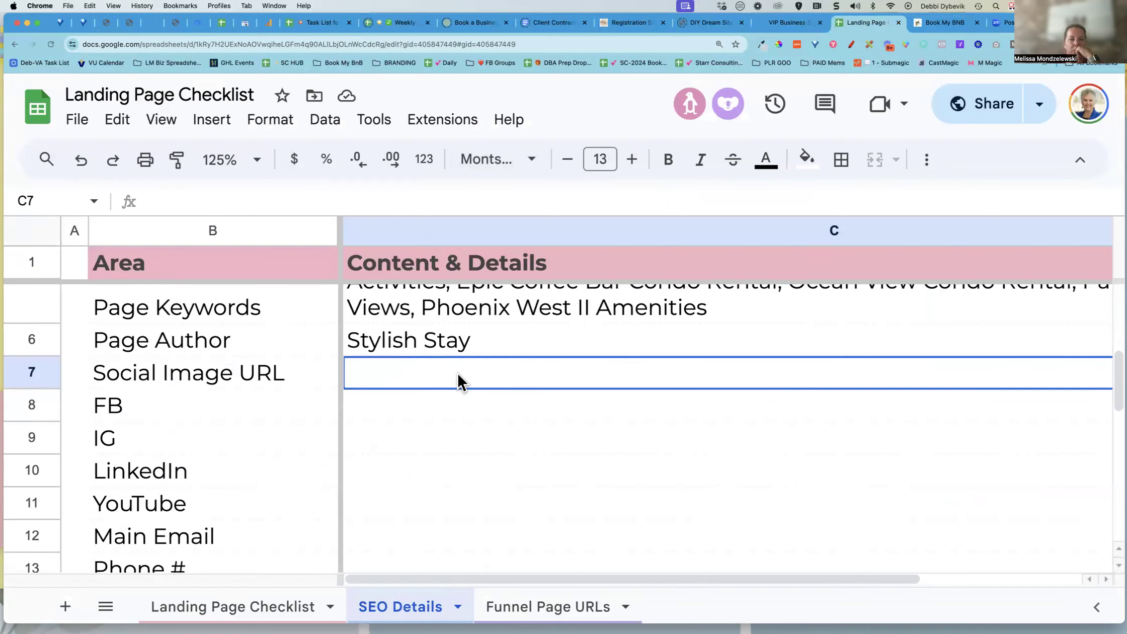
type("https://assets.cdn.filesafe.space/aids0eKRYZu1mNGCqs1S/media/658cb3cd25e0d63ebba00aae.webp")
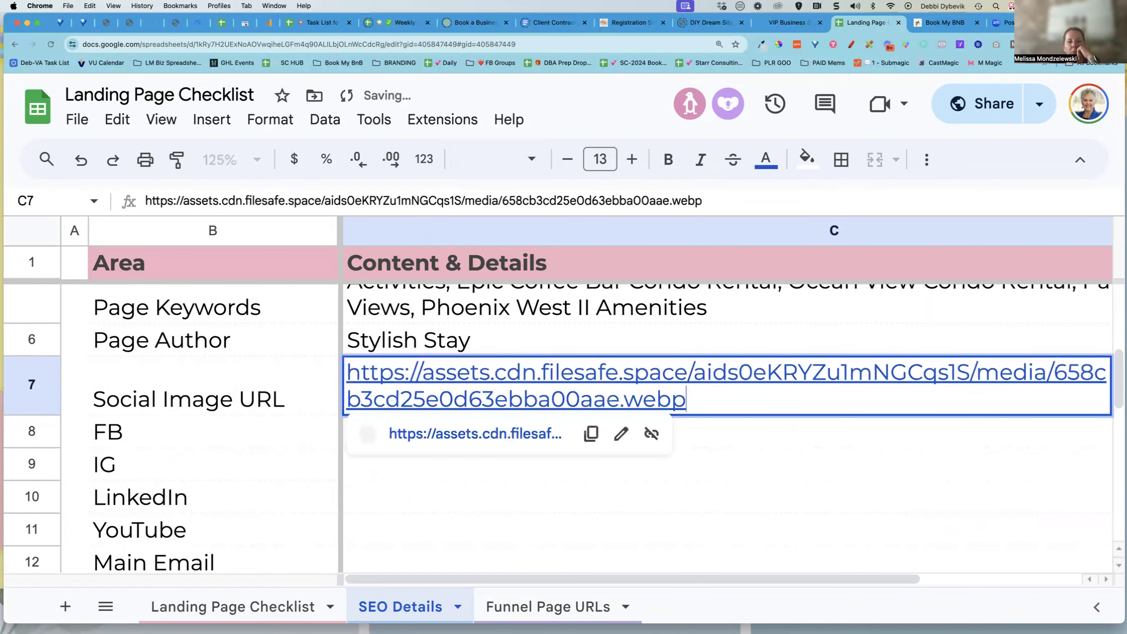
Expand the Links & Tags section and save the SEO meta data with Update SEO Meta
left_click(515, 491)
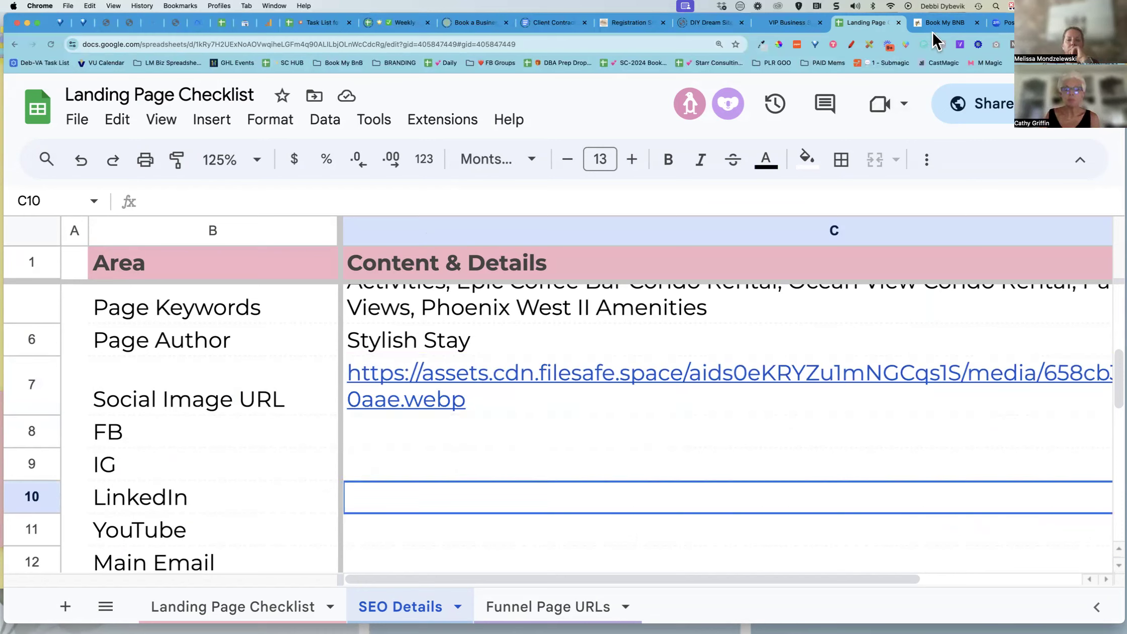
left_click(951, 23)
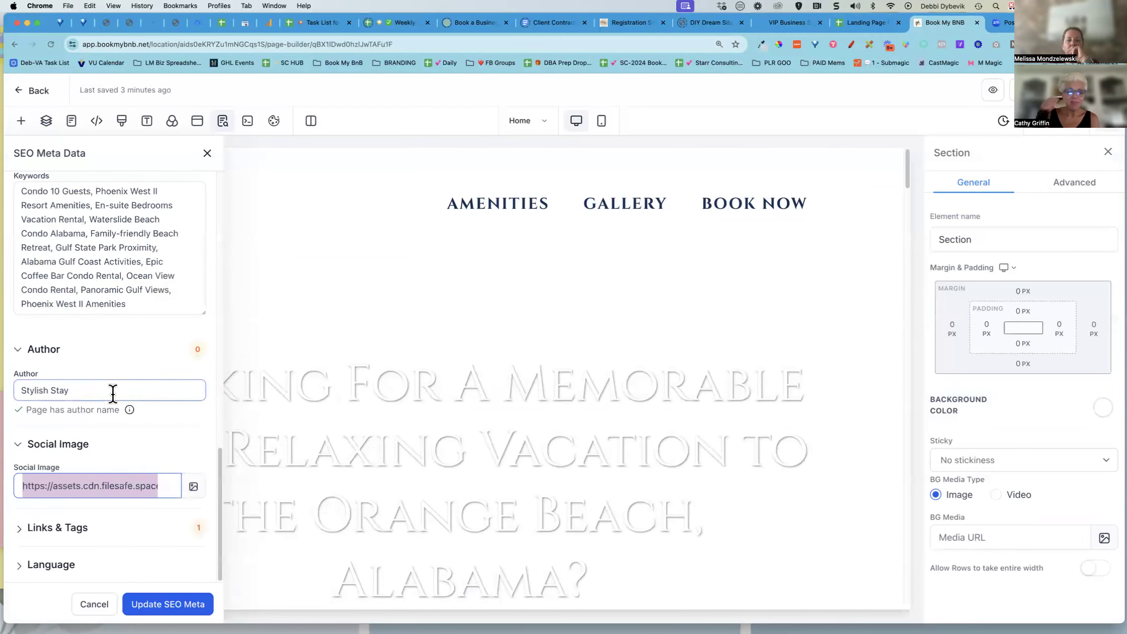
left_click(86, 529)
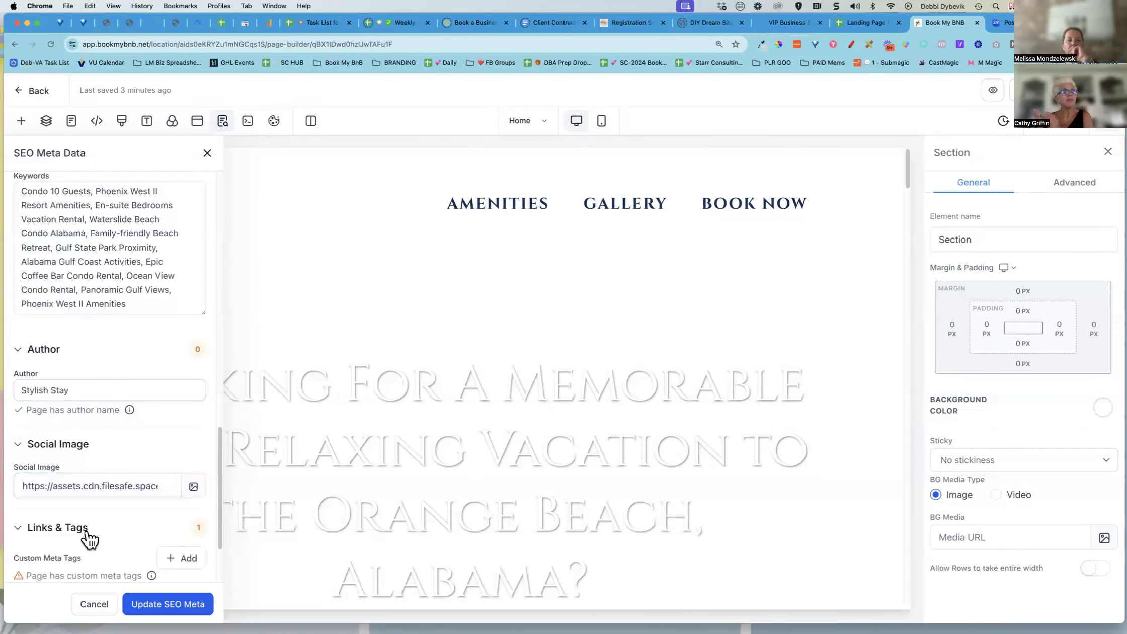
scroll(120, 462, "down", 1)
scroll(120, 461, "down", 2)
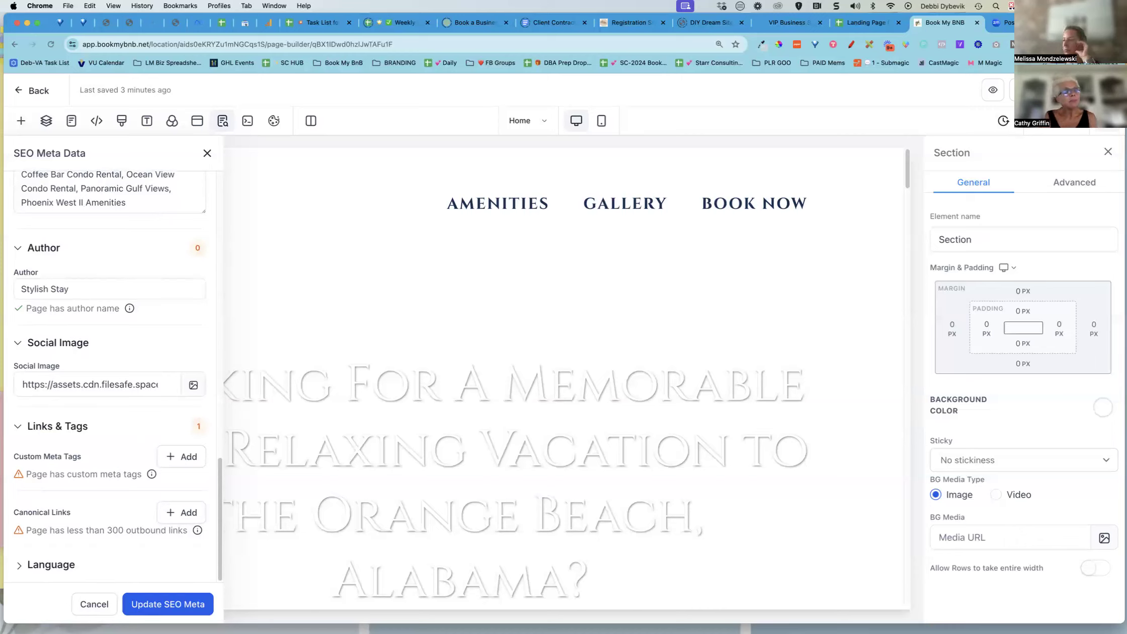
left_click(162, 606)
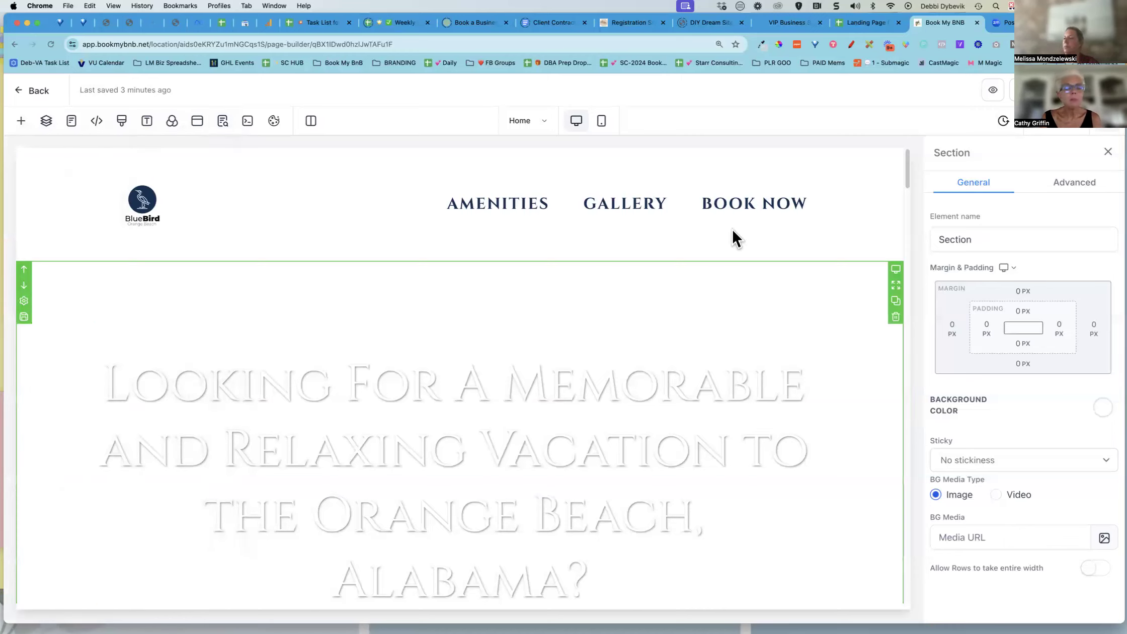
Tick the SEO Tab [top menu of platform] checkbox on the Landing Page Checklist sheet
left_click(867, 23)
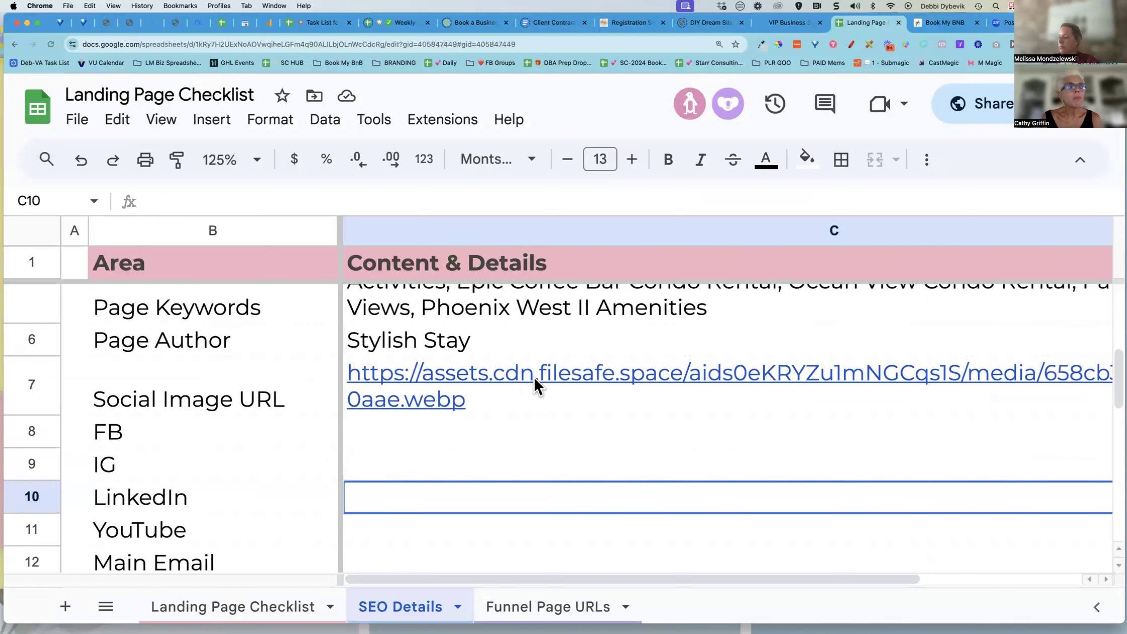
left_click(234, 606)
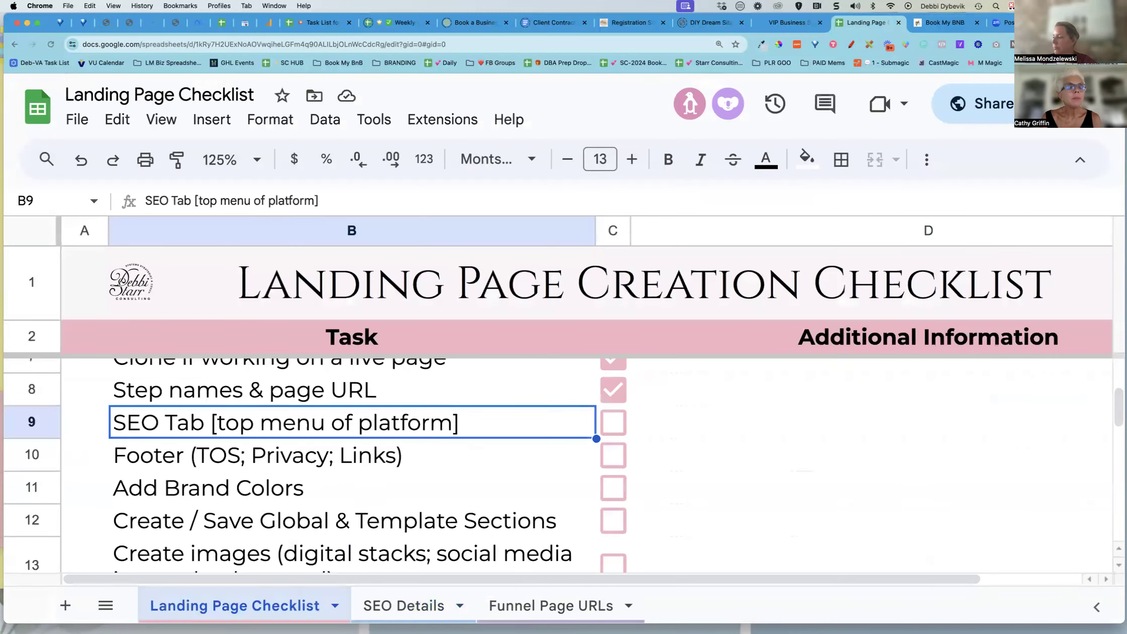
left_click(616, 423)
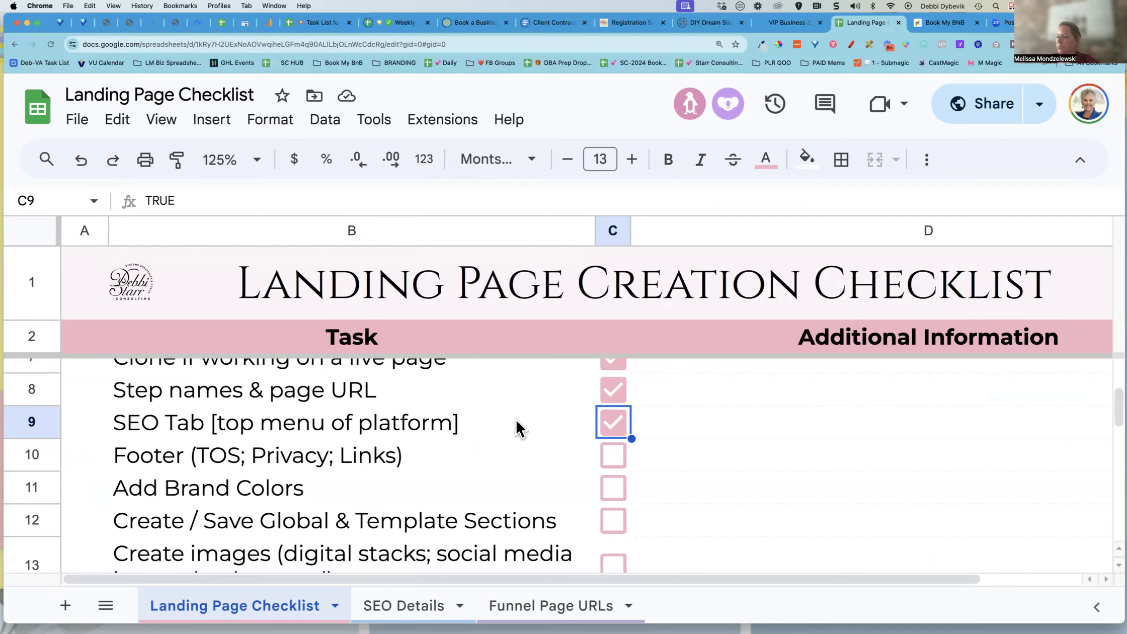
scroll(756, 453, "down", 2)
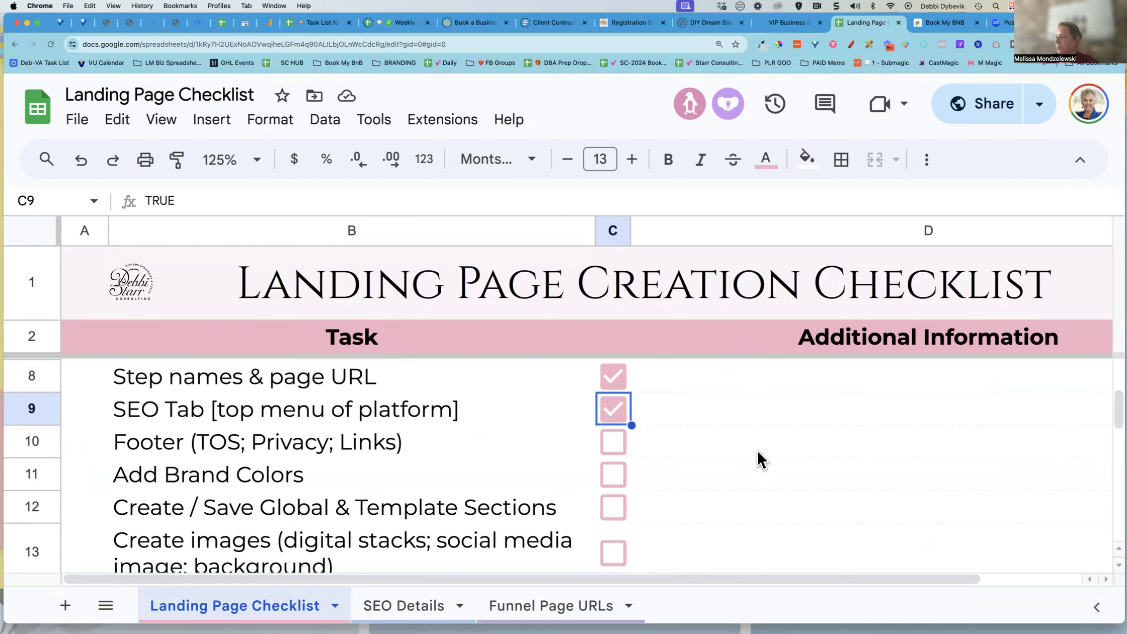
scroll(756, 449, "down", 1)
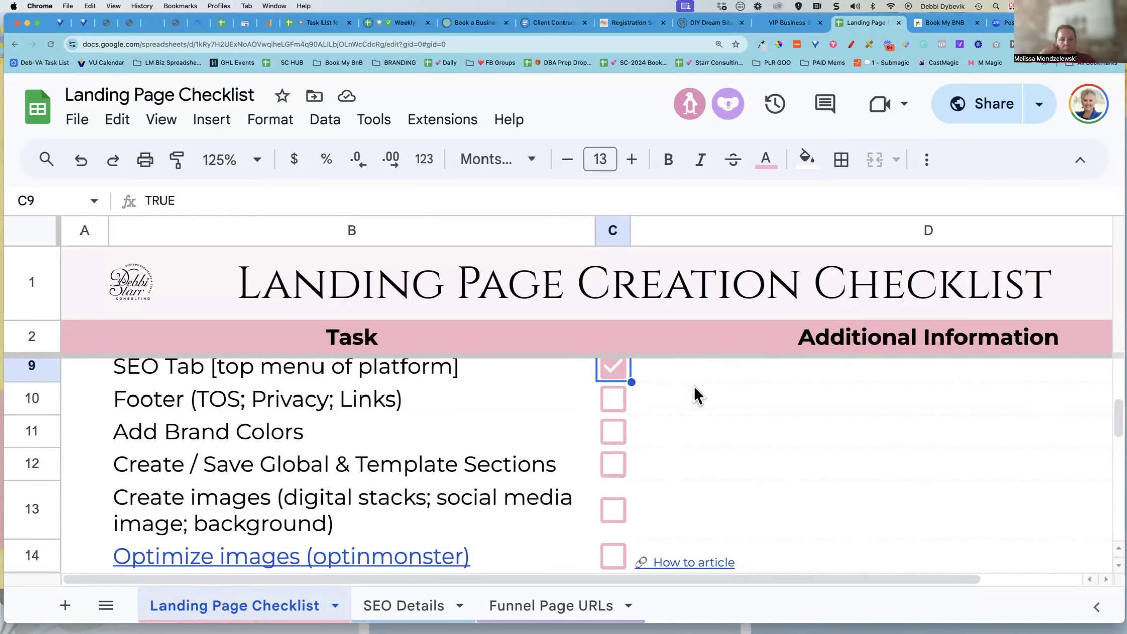
Scroll to the bottom of the landing page and inspect the copyright footer paragraph
left_click(938, 25)
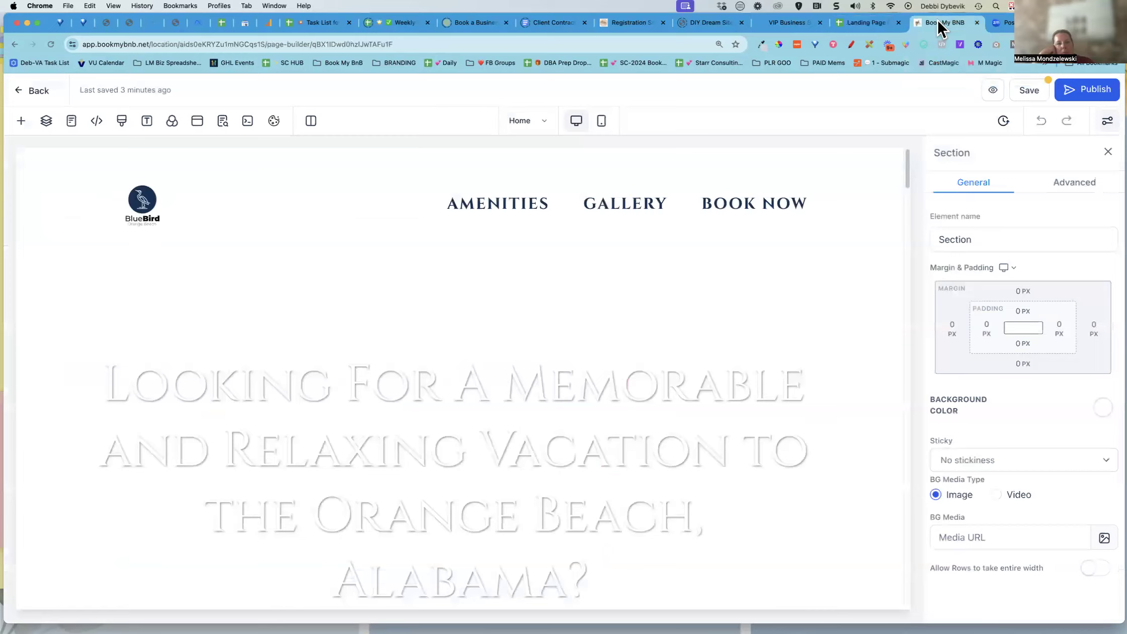
scroll(820, 317, "down", 10)
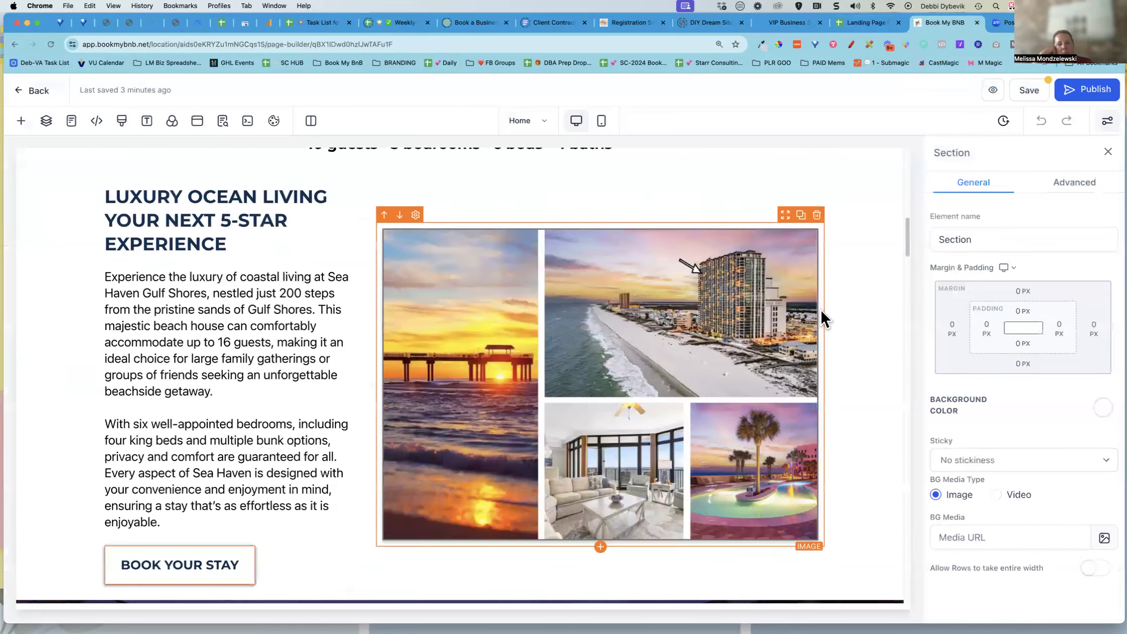
scroll(820, 310, "down", 15)
scroll(821, 312, "down", 5)
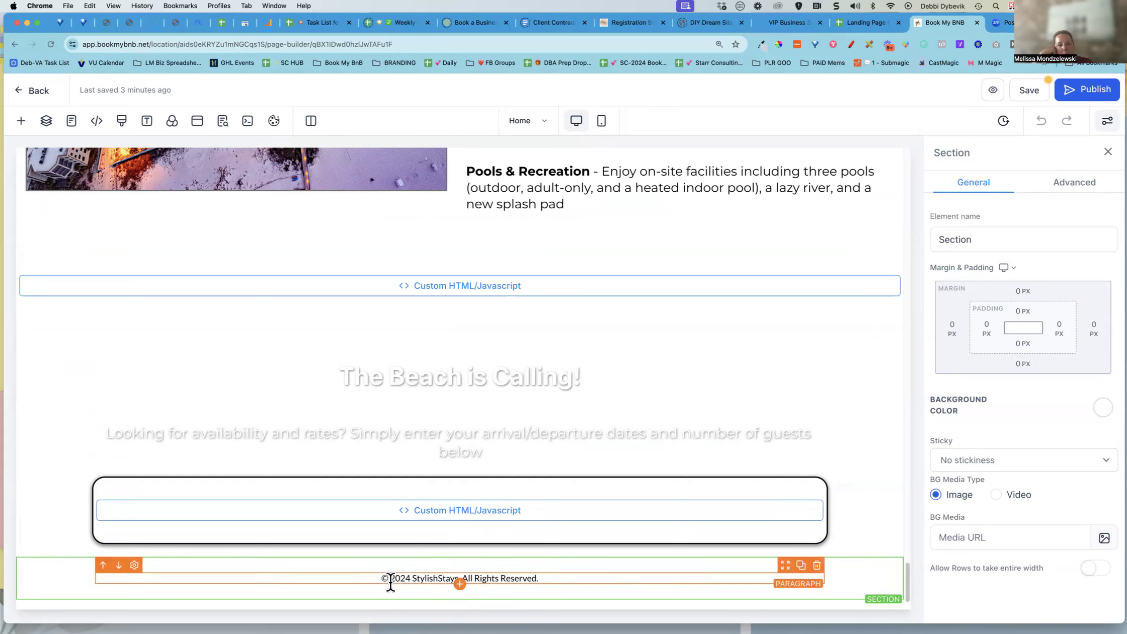
left_click(432, 582)
left_click(545, 581)
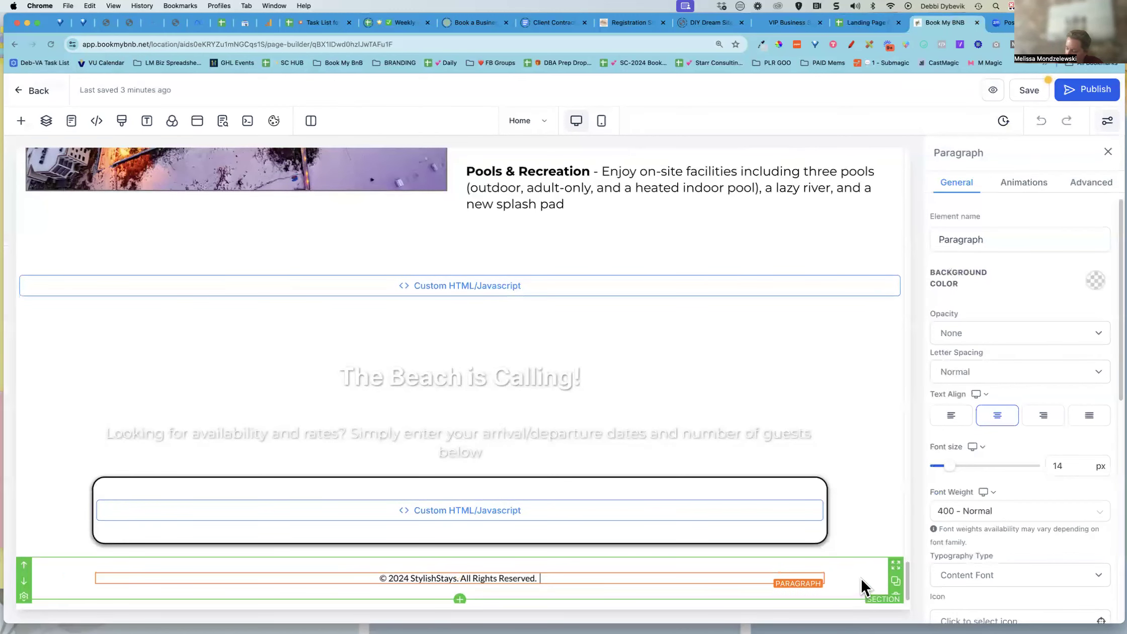
Move the copyright footer section up above The Beach is Calling section
left_click(45, 584)
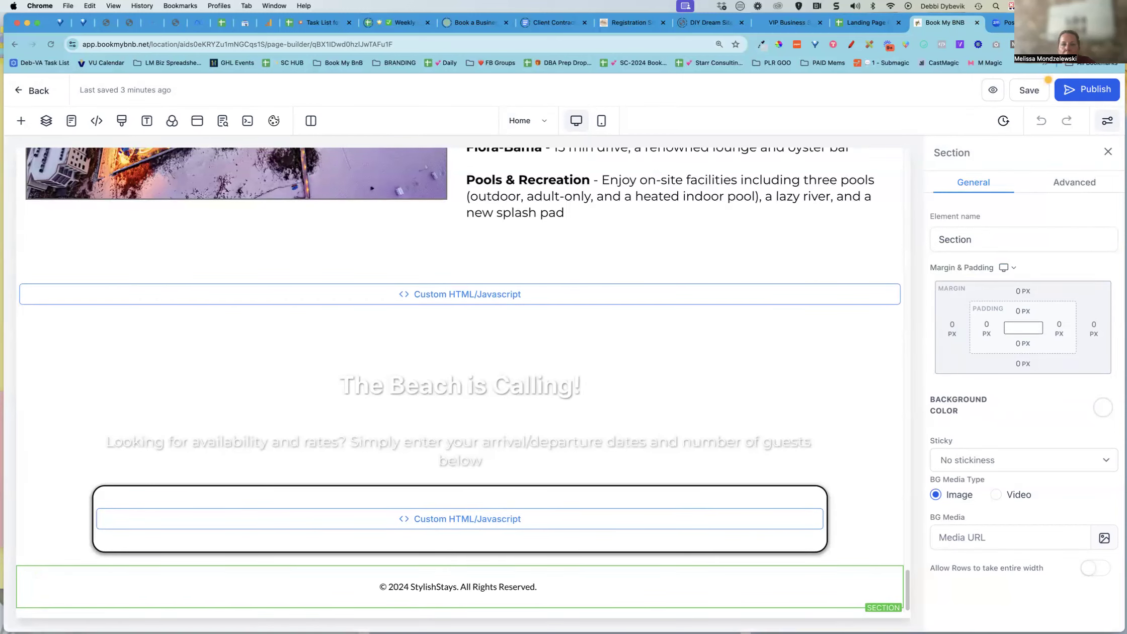
scroll(45, 580, "down", 1)
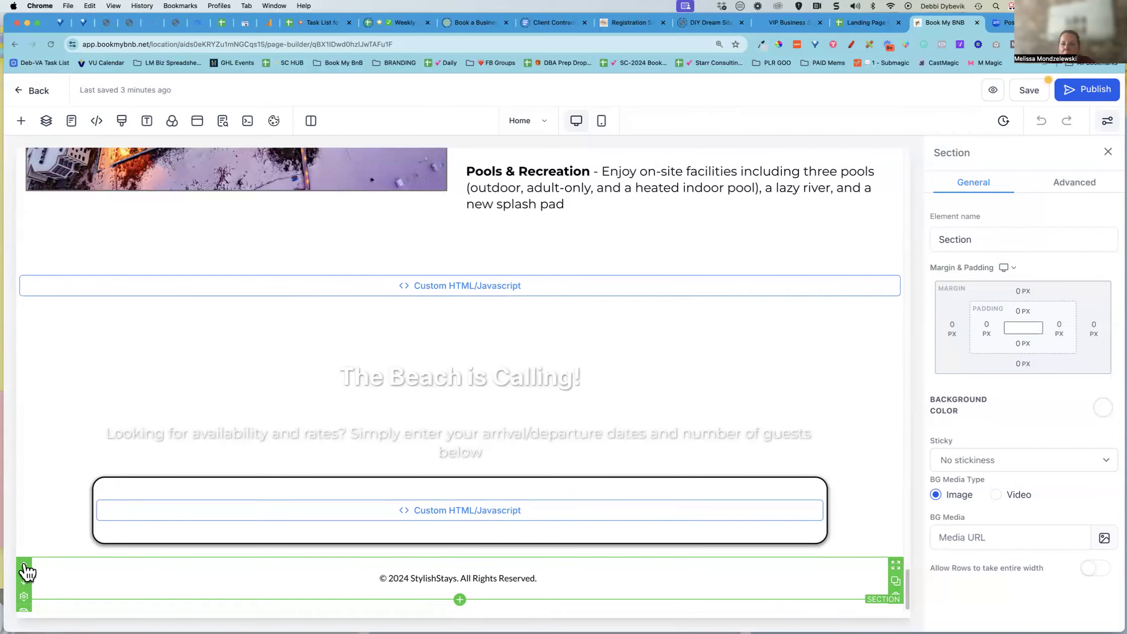
scroll(55, 547, "up", 1)
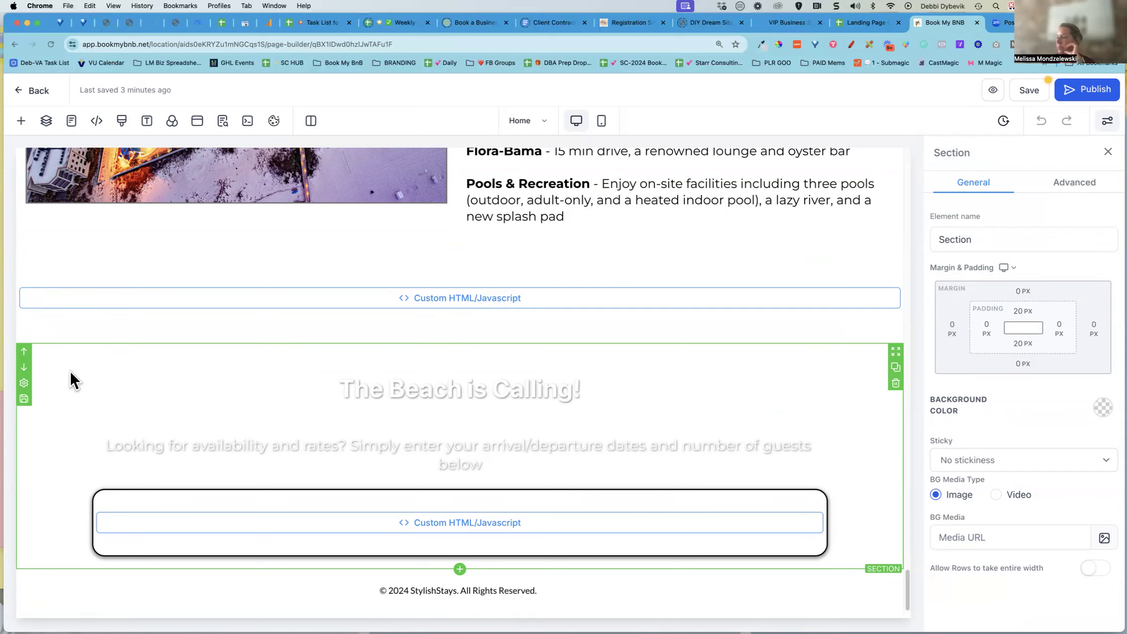
scroll(75, 600, "down", 1)
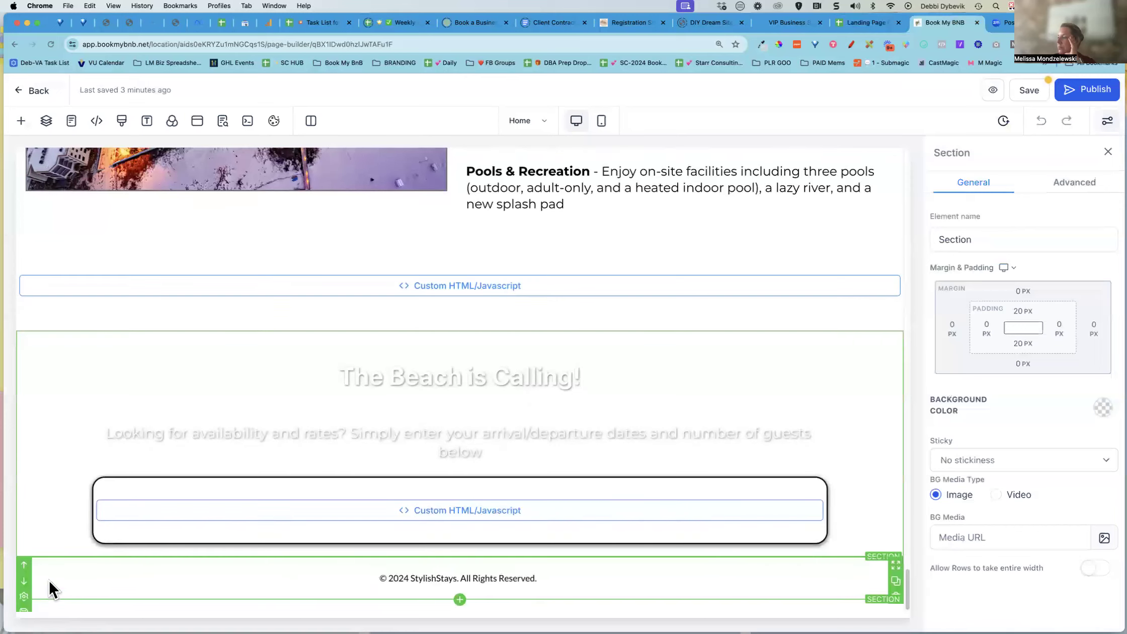
scroll(56, 533, "up", 1)
scroll(33, 571, "down", 1)
left_click(24, 566)
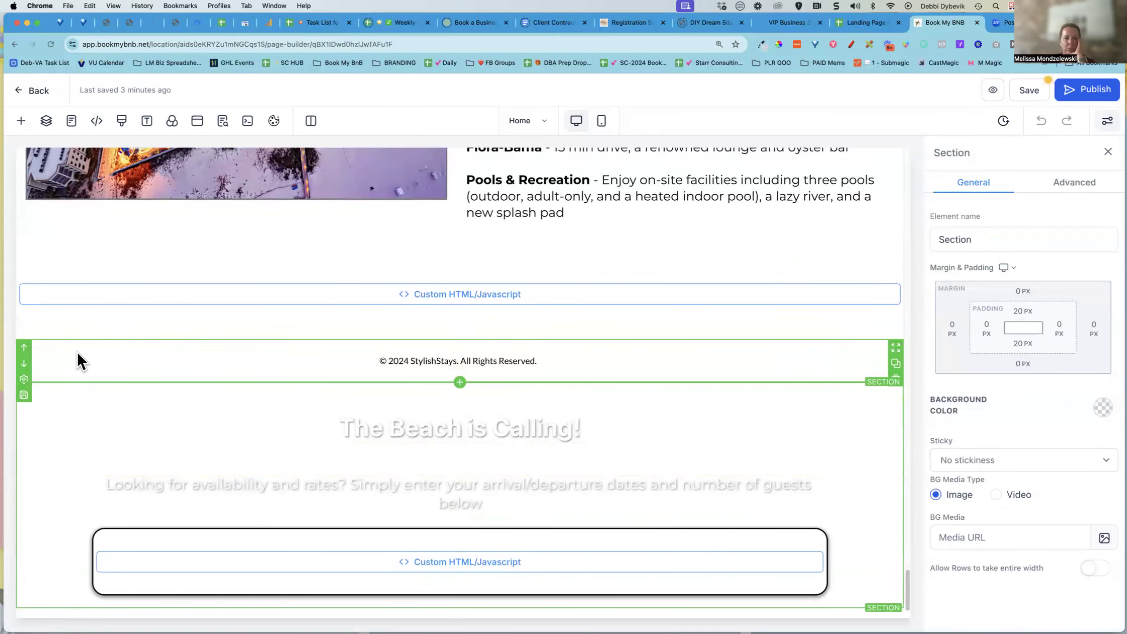
Set the copyright footer section's background color to the dark blue swatch
left_click(78, 354)
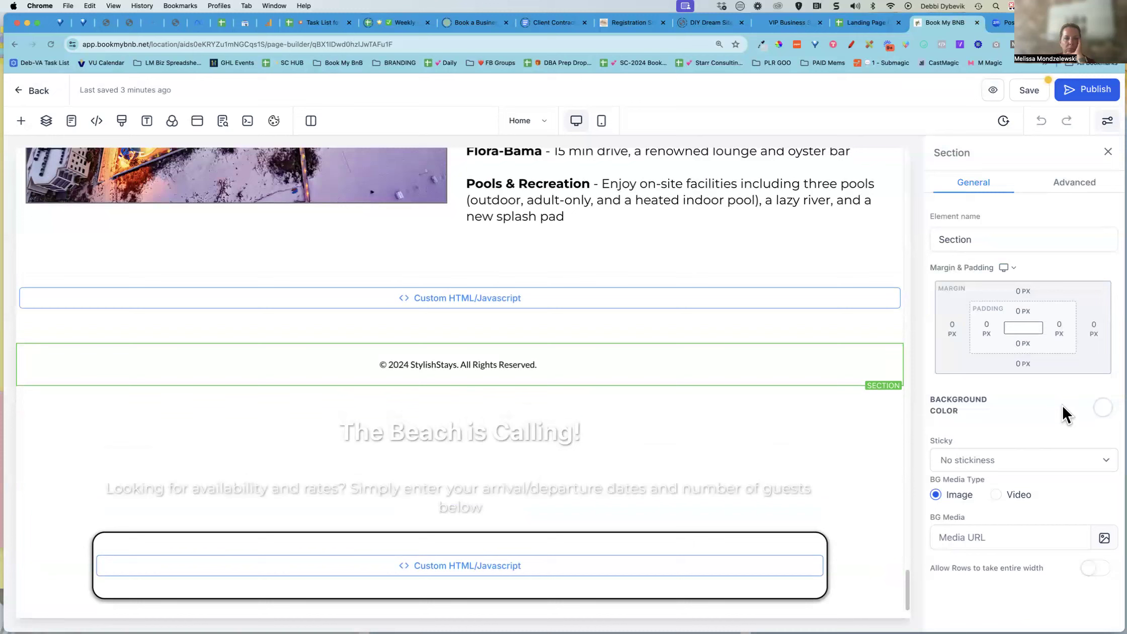
left_click(1099, 408)
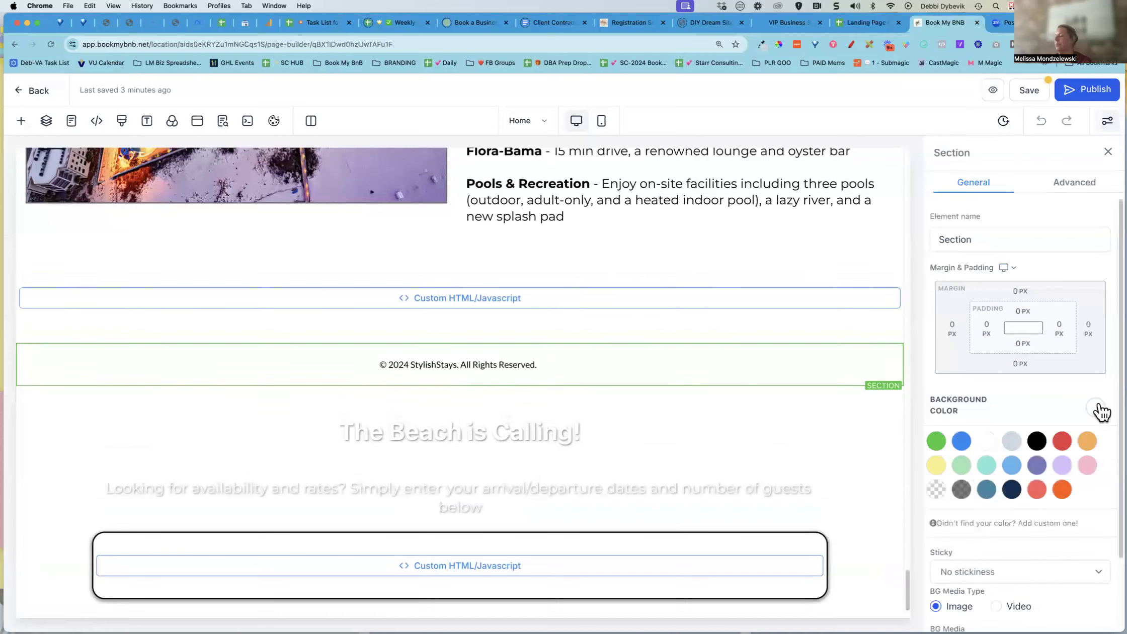
left_click(988, 496)
left_click(988, 495)
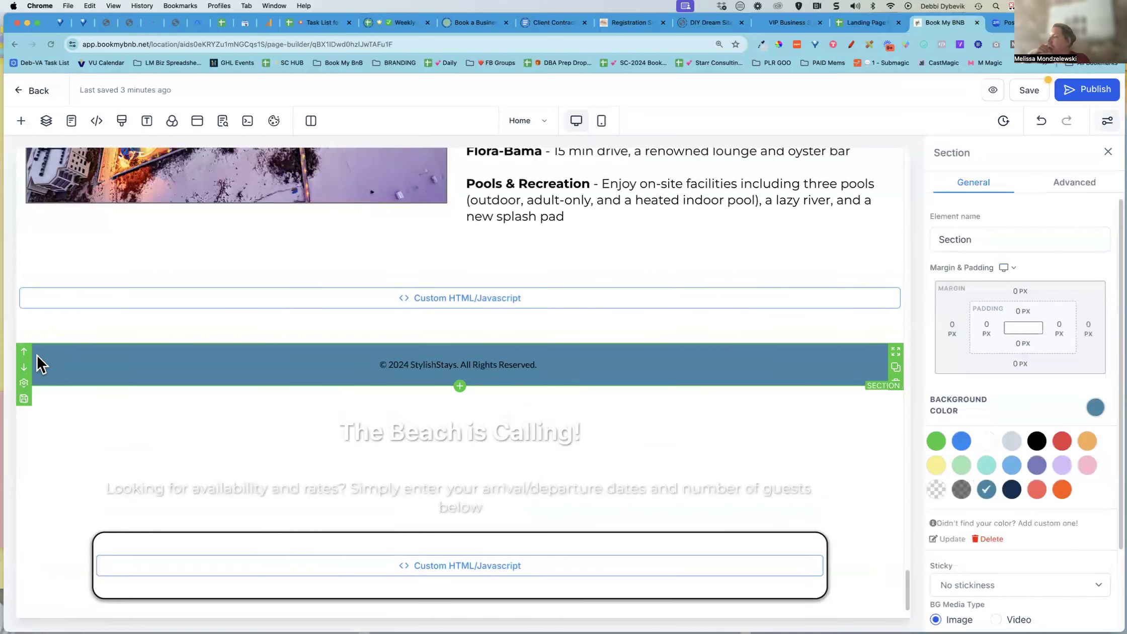
Save the footer section as an asset named SS-FOOTER, adding it to Template
left_click(24, 398)
left_click(476, 344)
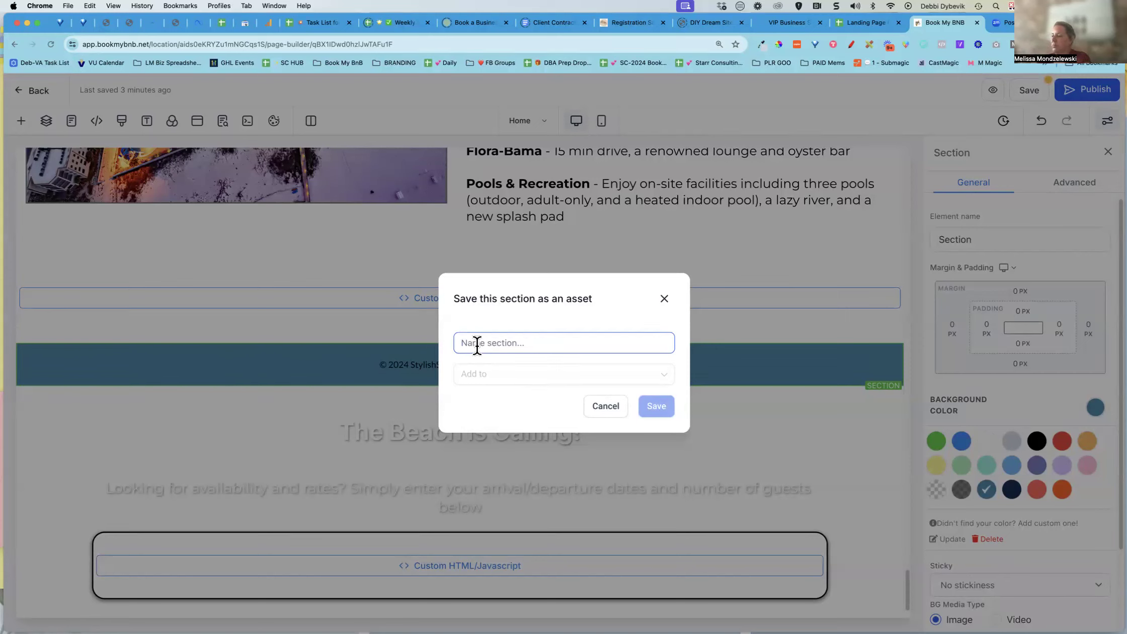
type("SS")
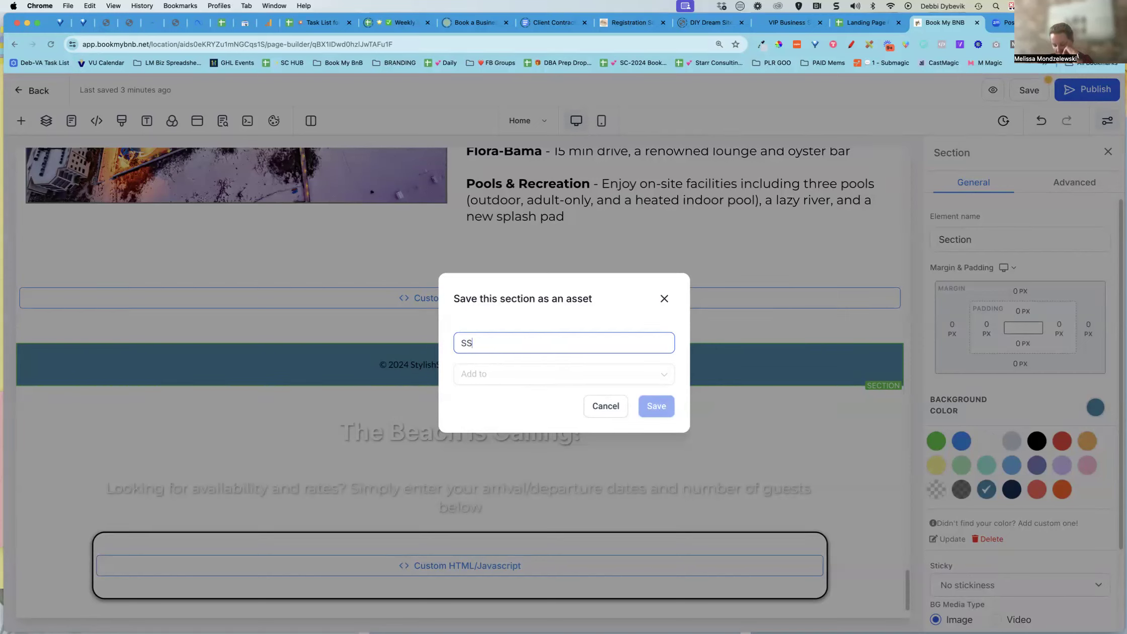
type("-FOOTER")
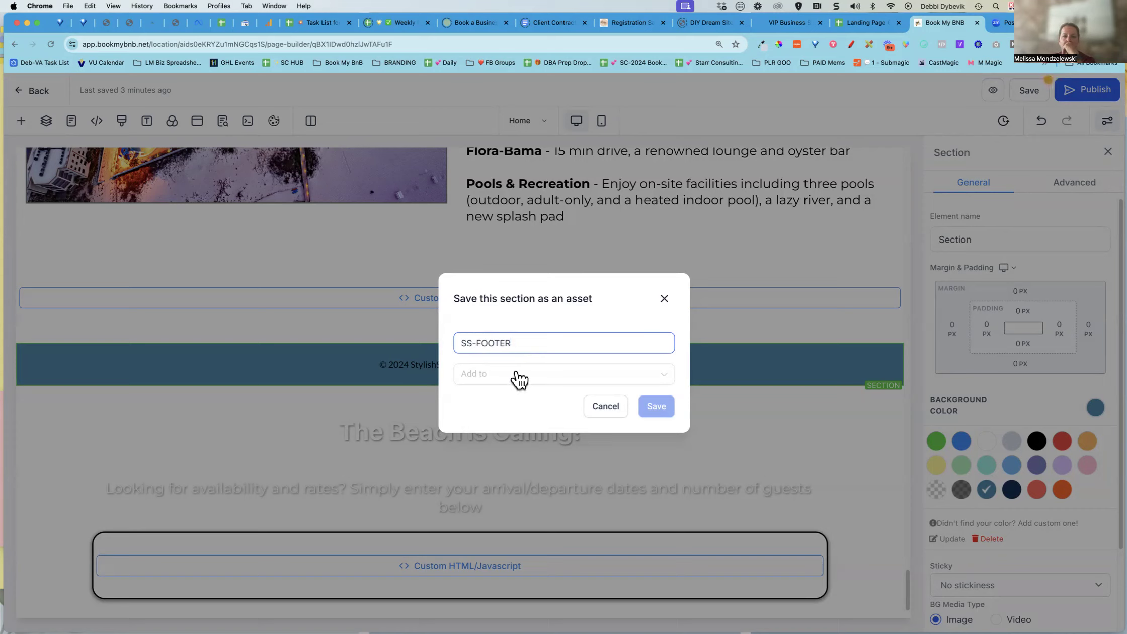
left_click(498, 381)
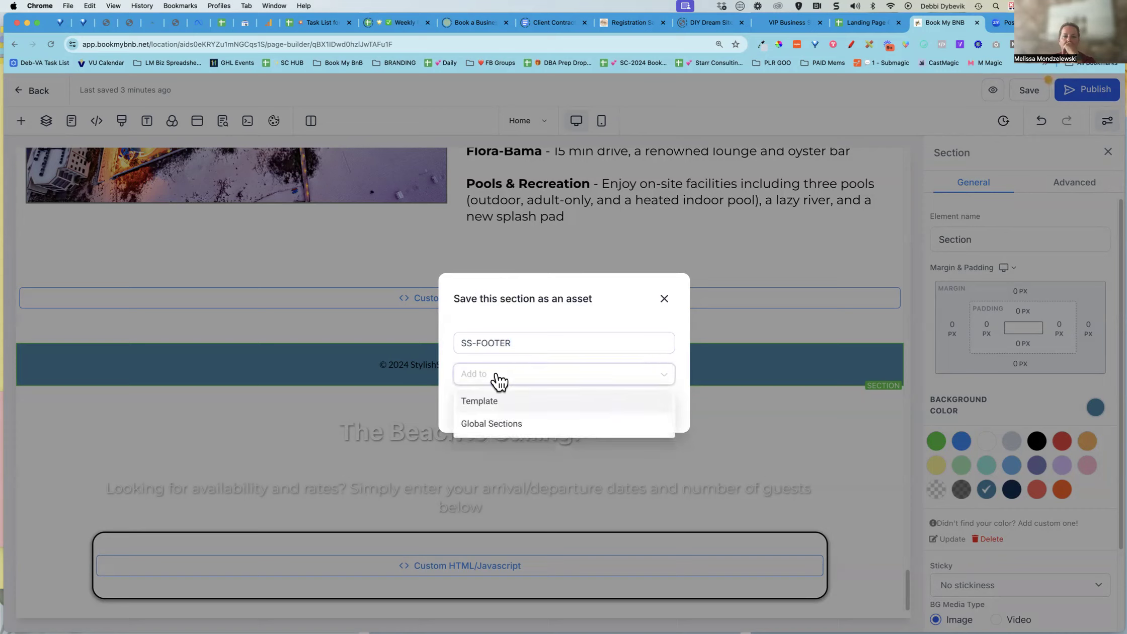
left_click(485, 400)
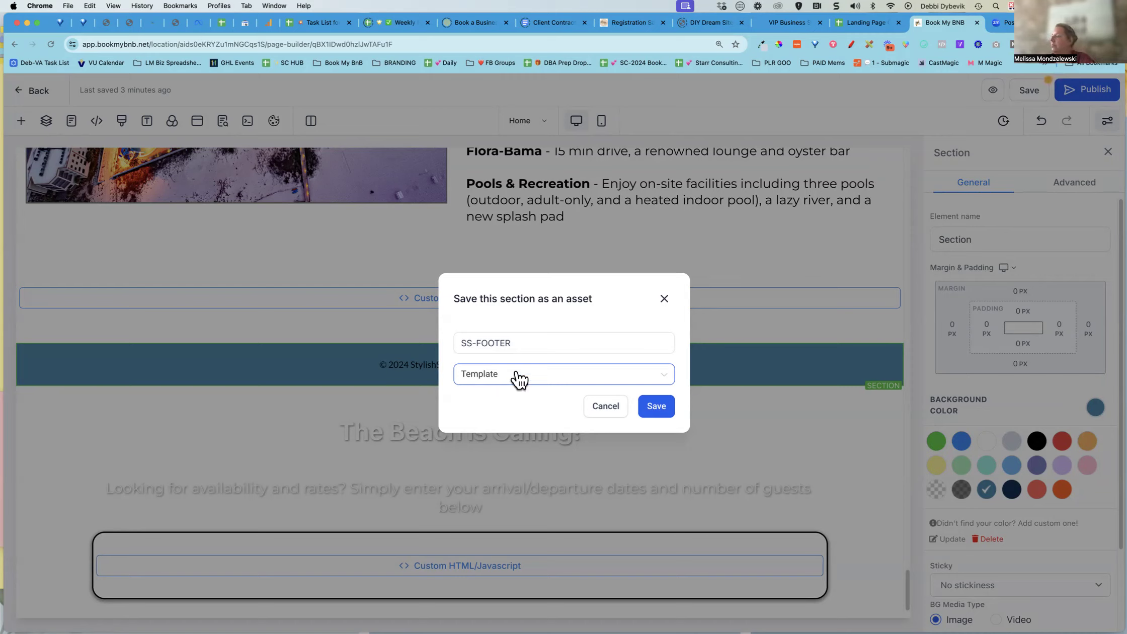
left_click(657, 407)
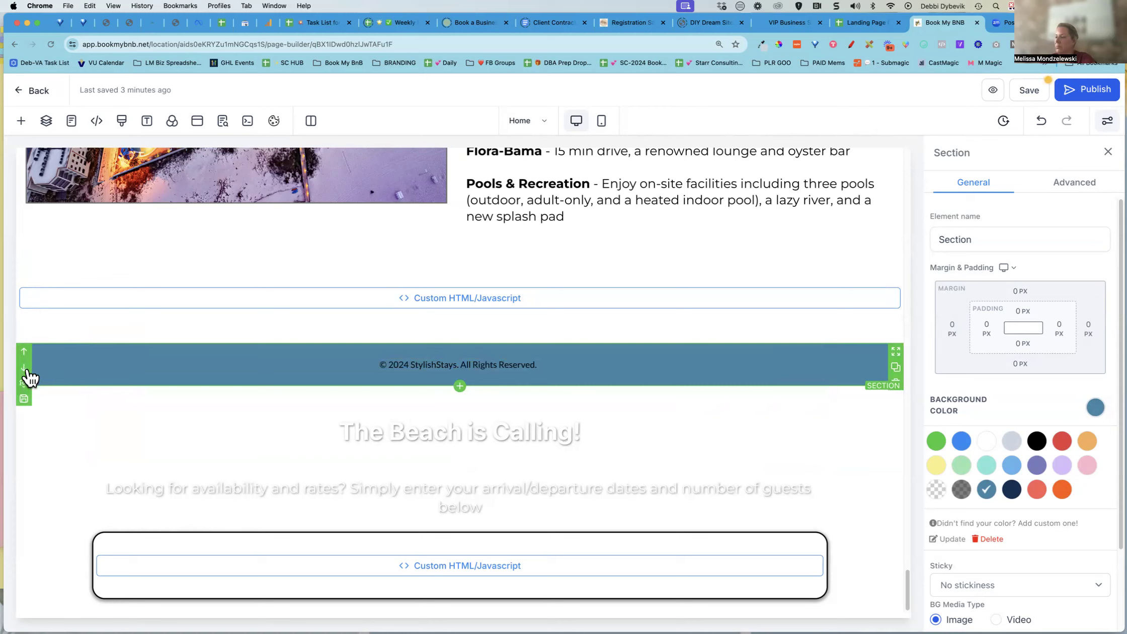
Reset the footer section's background to white and move the footer back below The Beach is Calling section
left_click(1099, 408)
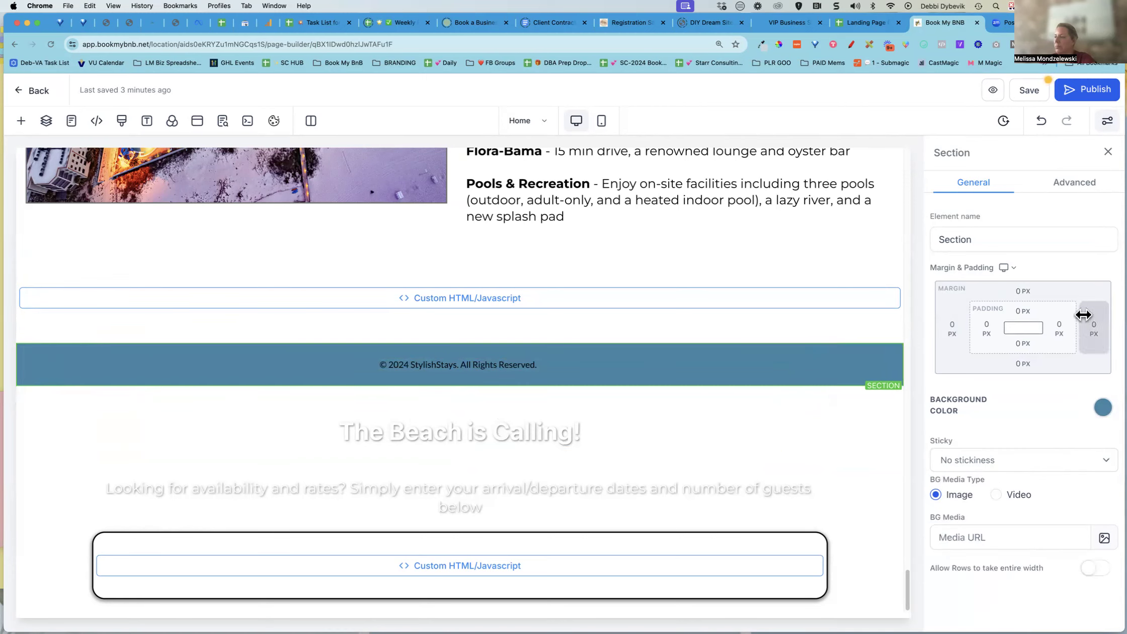
left_click(1100, 413)
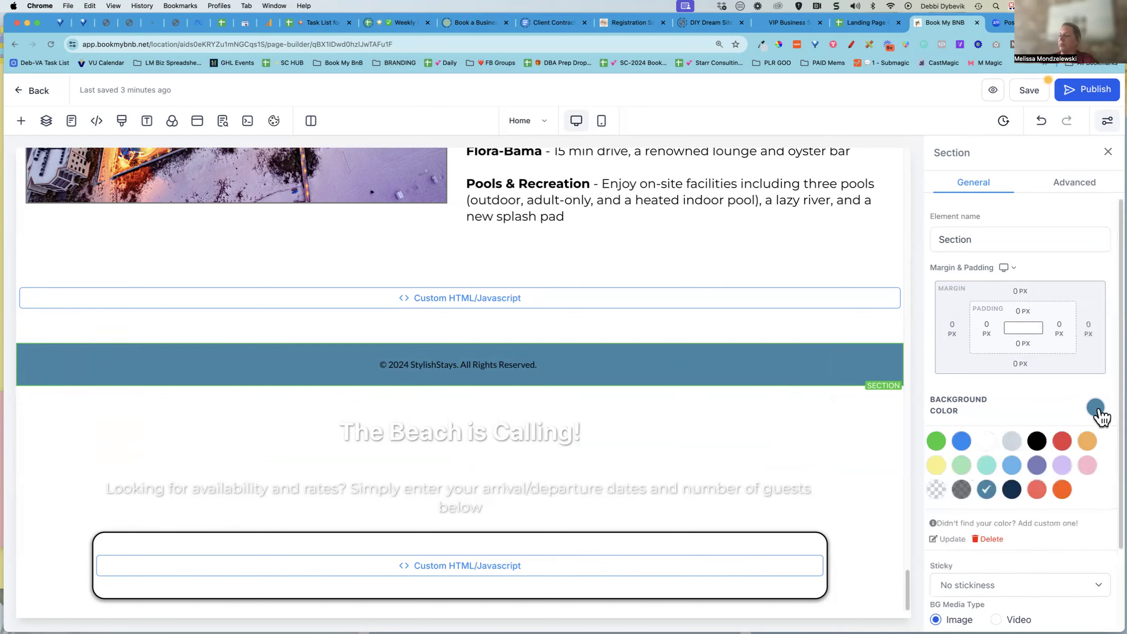
left_click(997, 442)
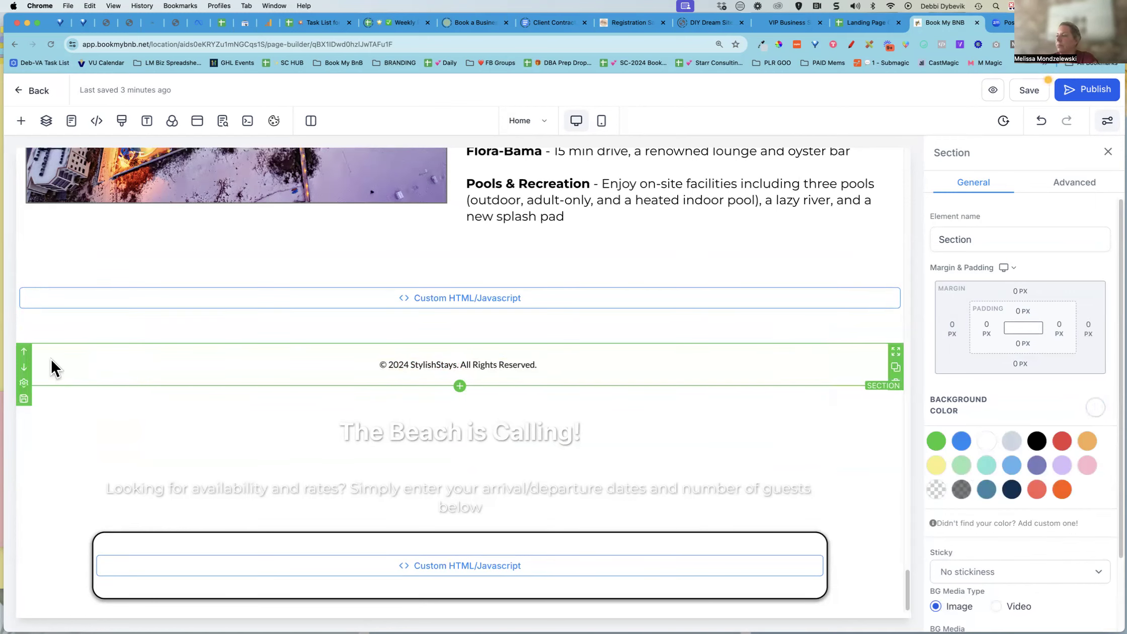
left_click(23, 367)
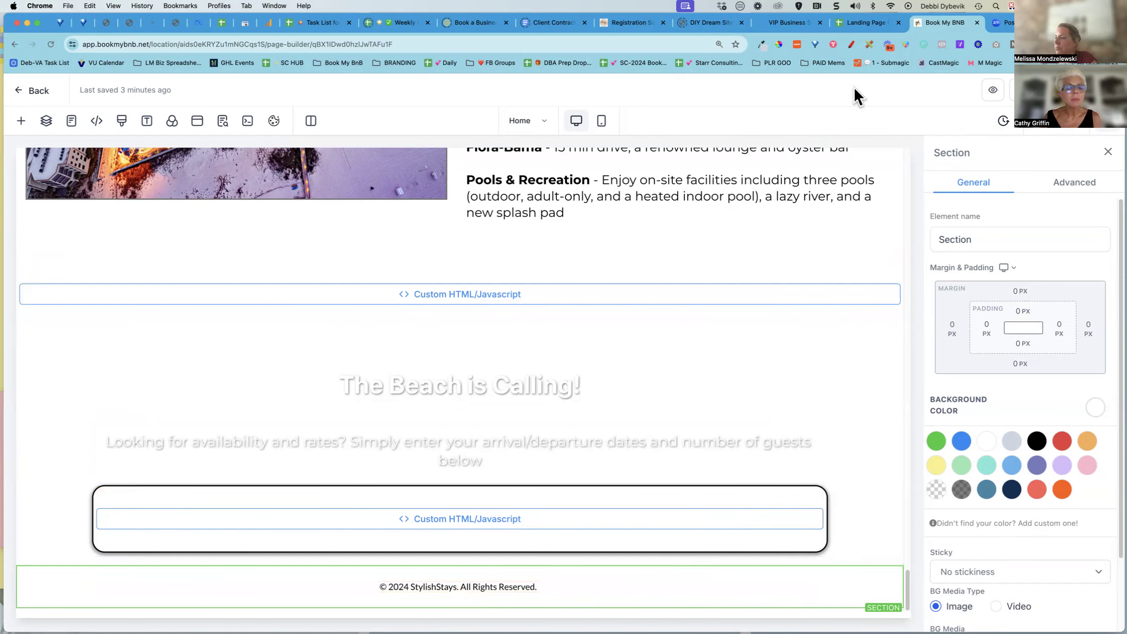
Tick the Footer (TOS; Privacy; Links) checkbox on the Landing Page Checklist sheet
left_click(868, 20)
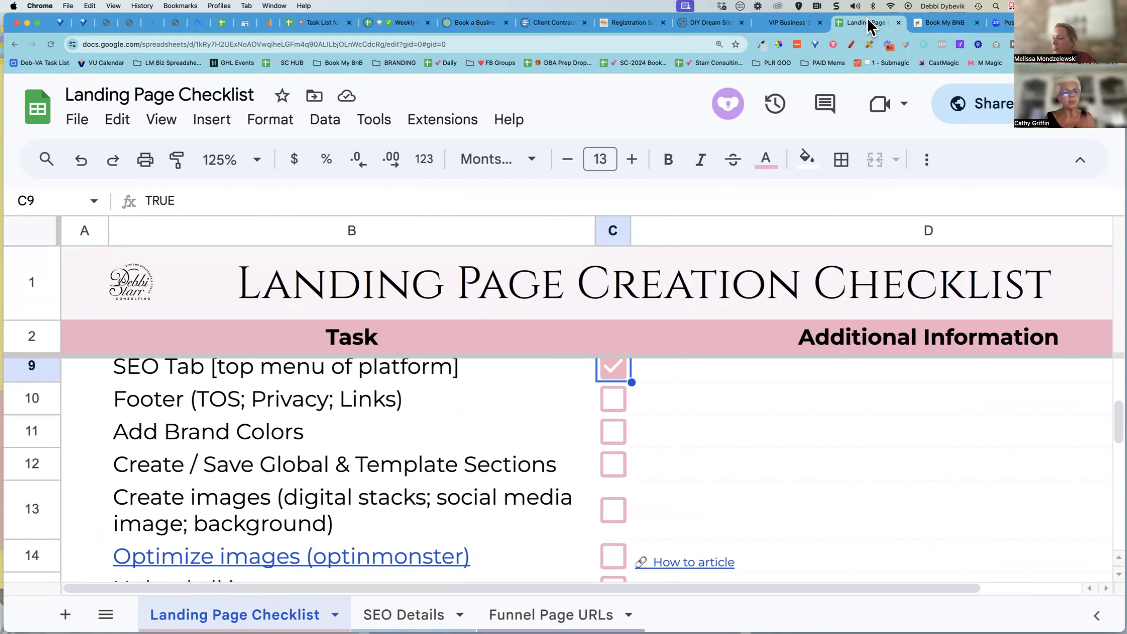
left_click(612, 399)
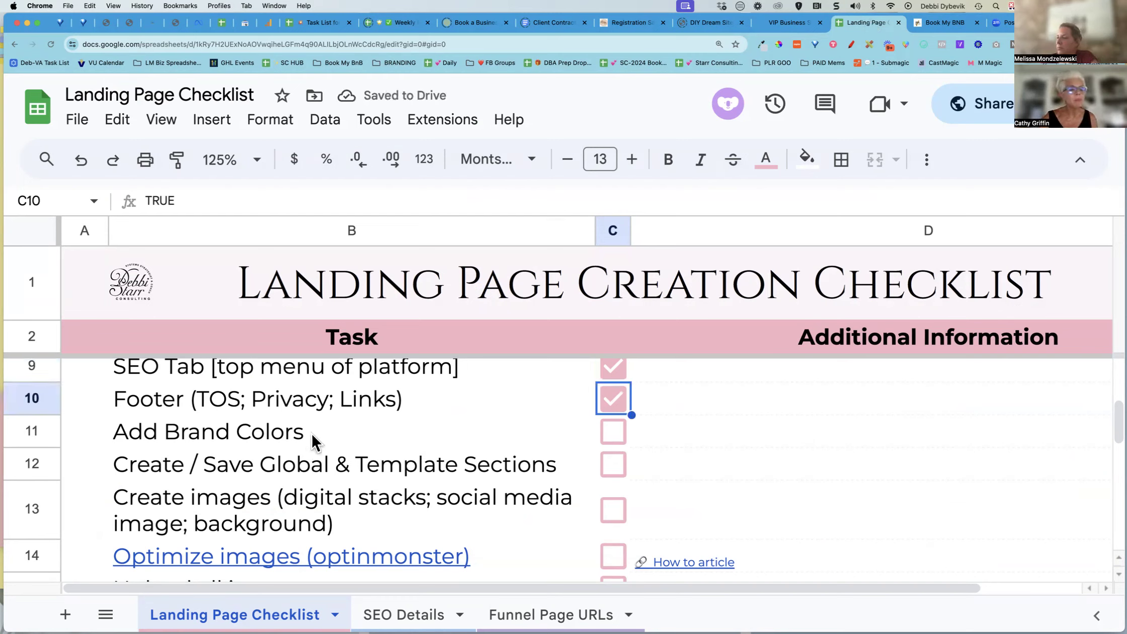
scroll(311, 431, "down", 1)
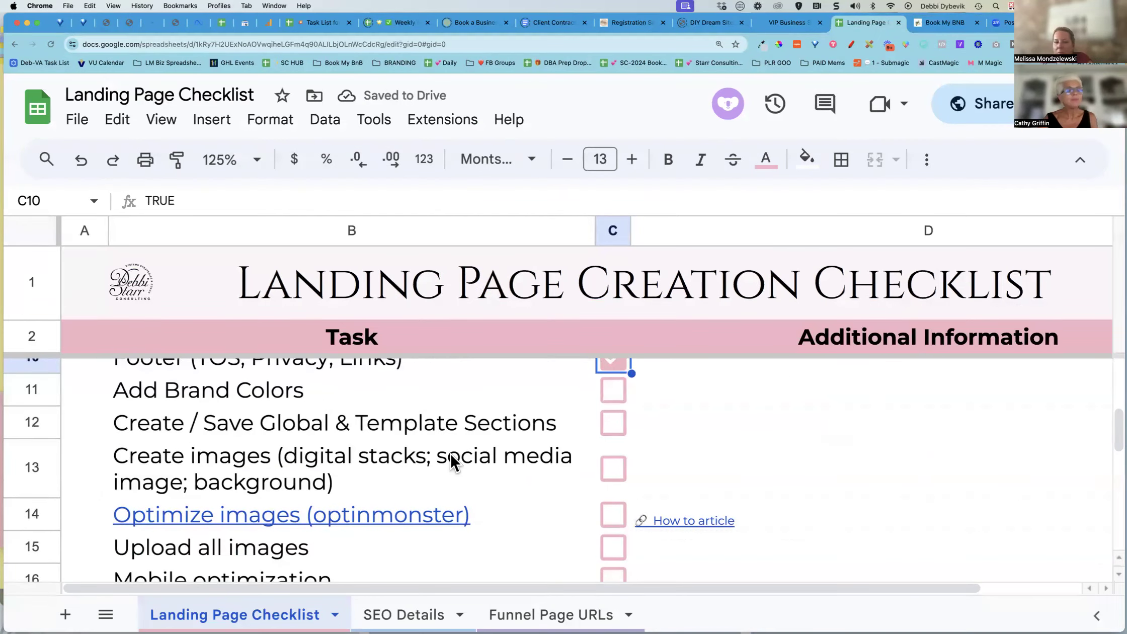
left_click(939, 28)
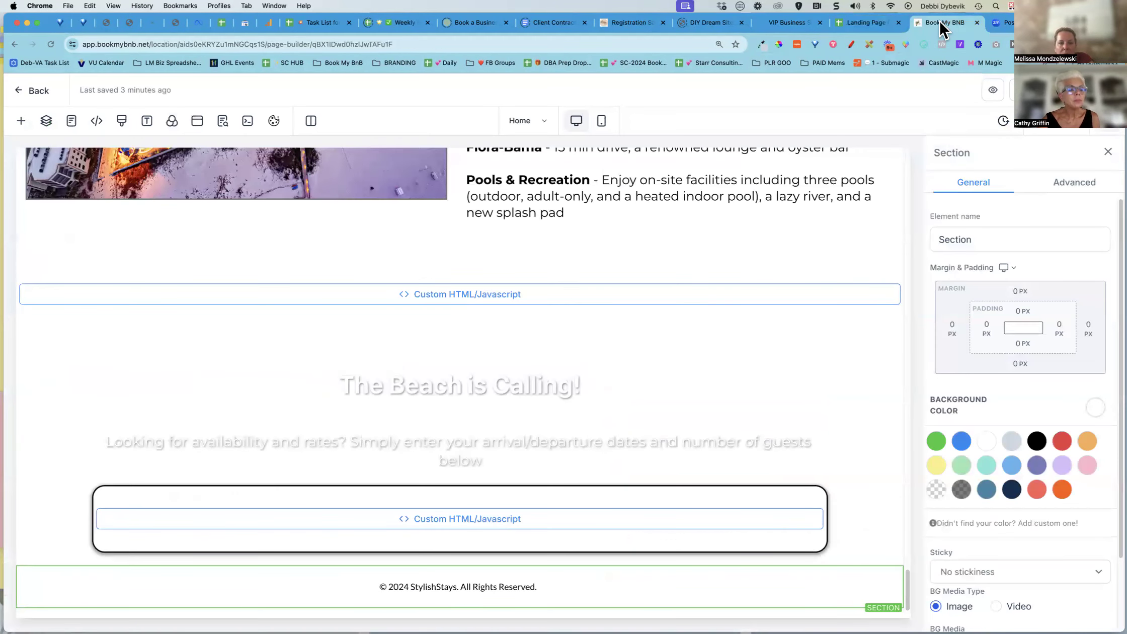
scroll(838, 398, "up", 20)
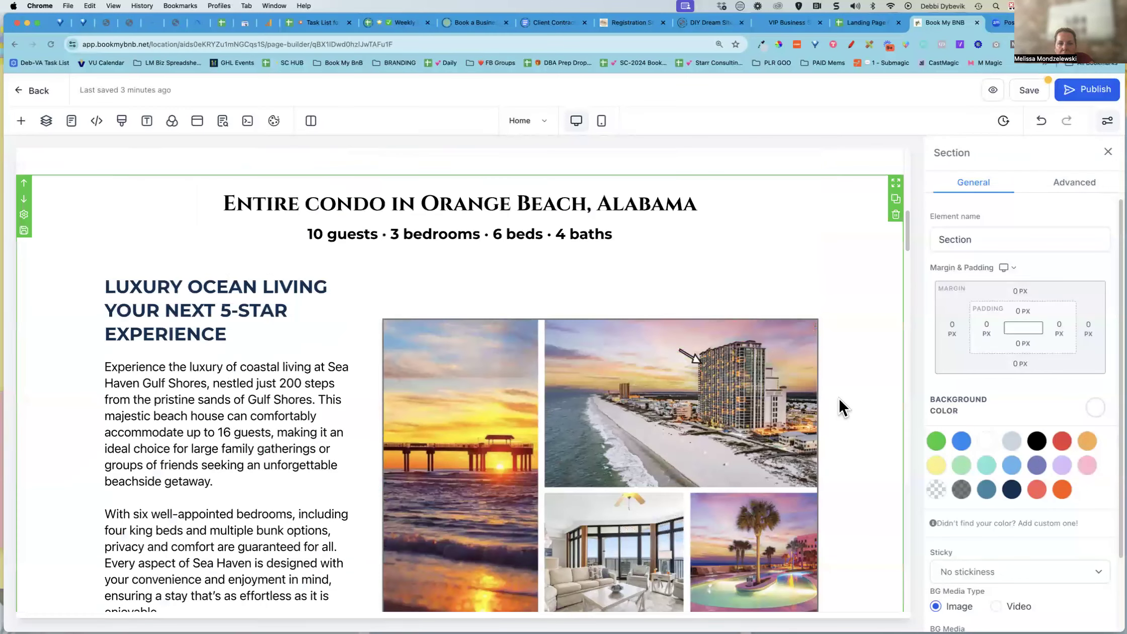
scroll(839, 400, "up", 10)
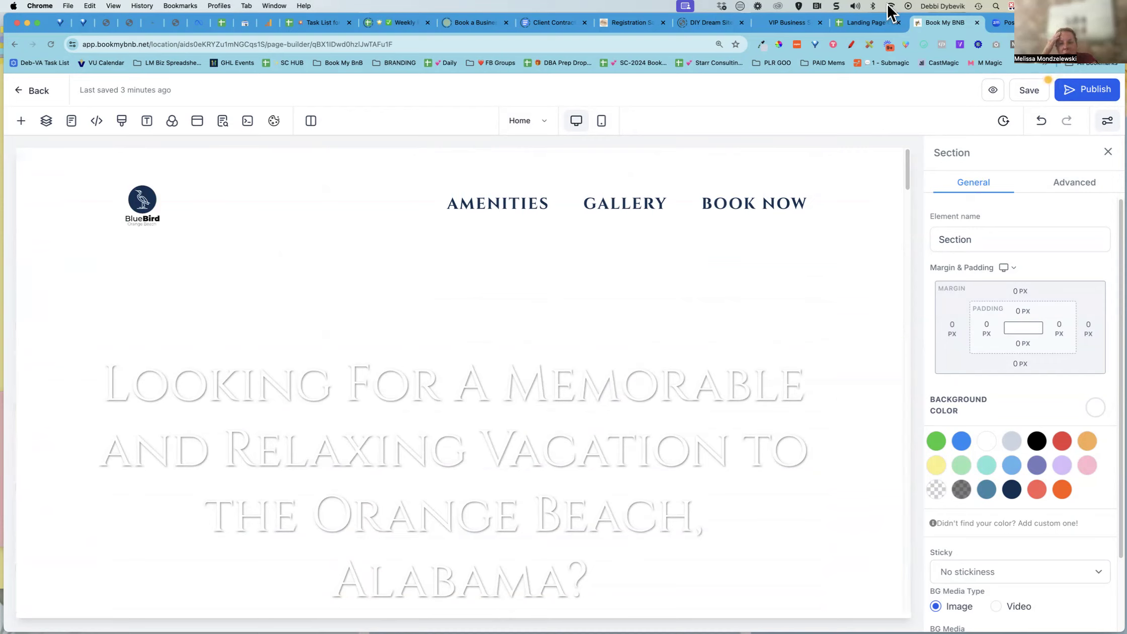
Enter Brand Colors - Dark Blue in the Area column of row 22 on the SEO Details sheet
left_click(864, 22)
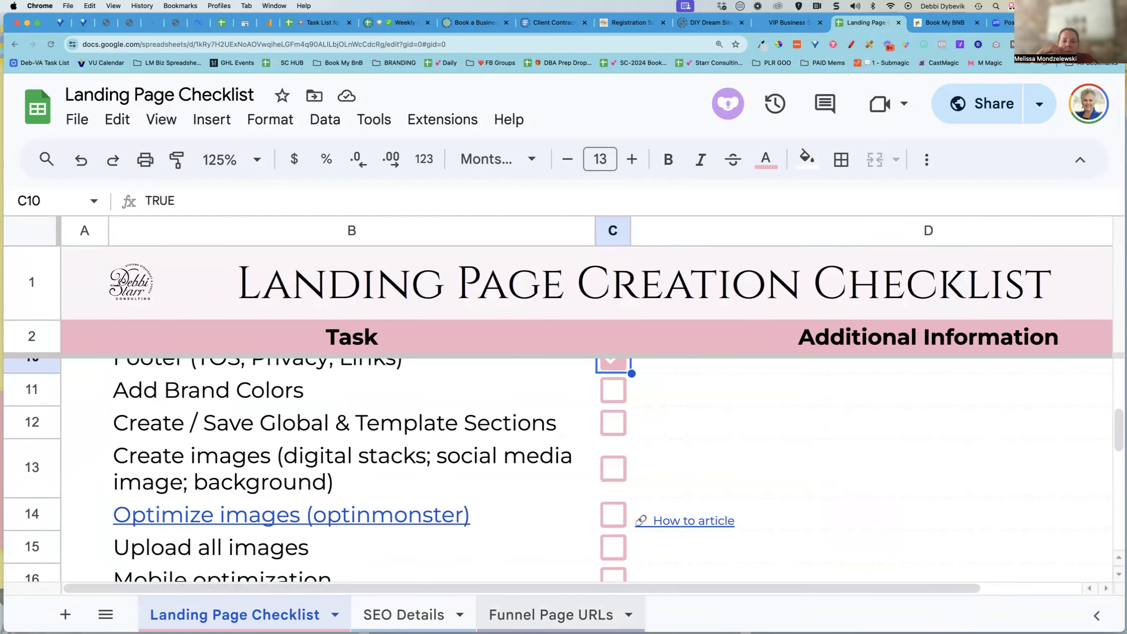
left_click(404, 614)
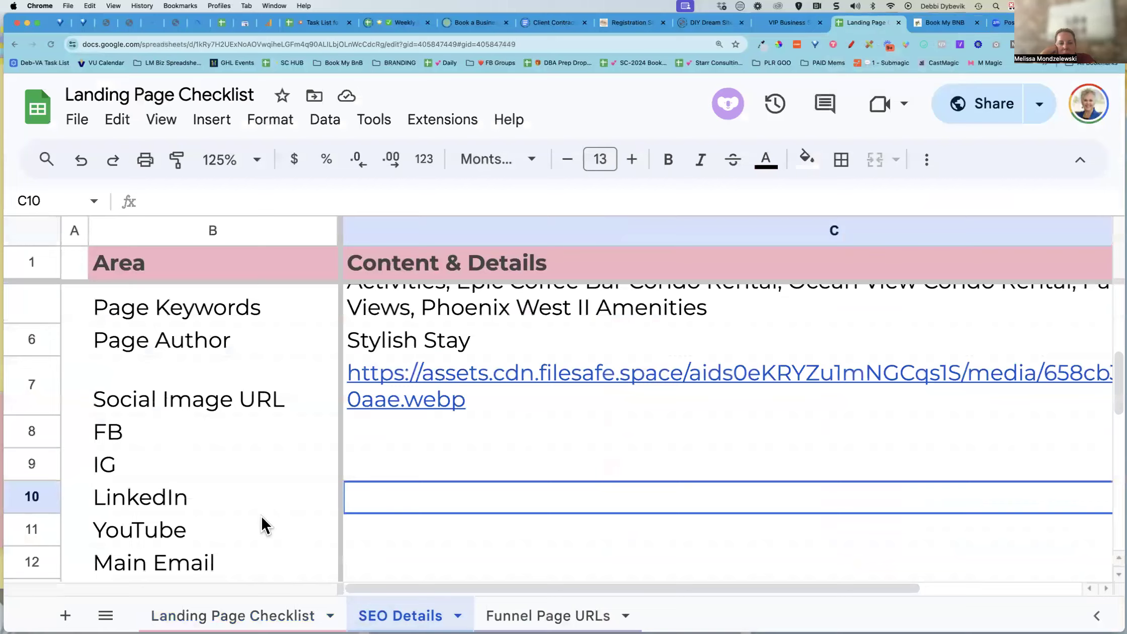
scroll(259, 515, "down", 10)
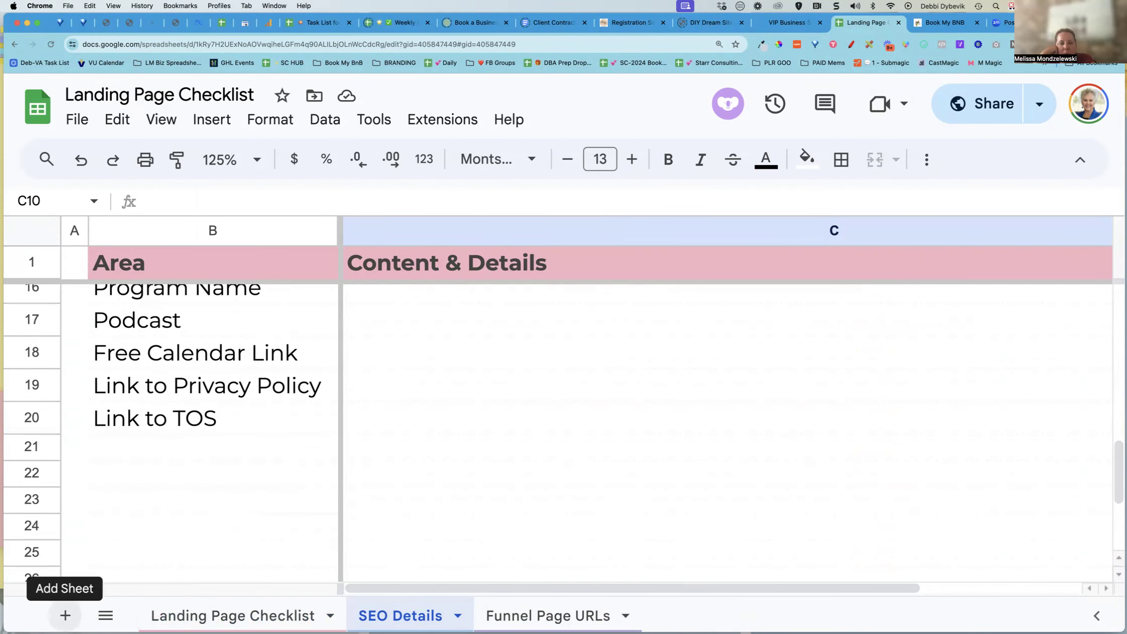
left_click(175, 473)
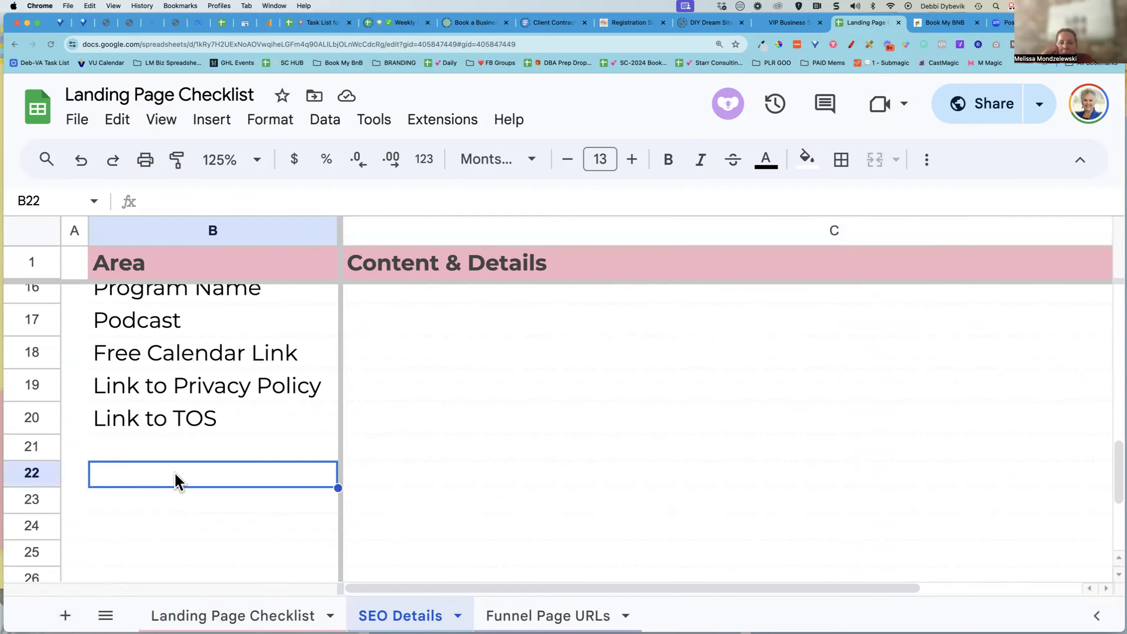
type("Brand Colors -")
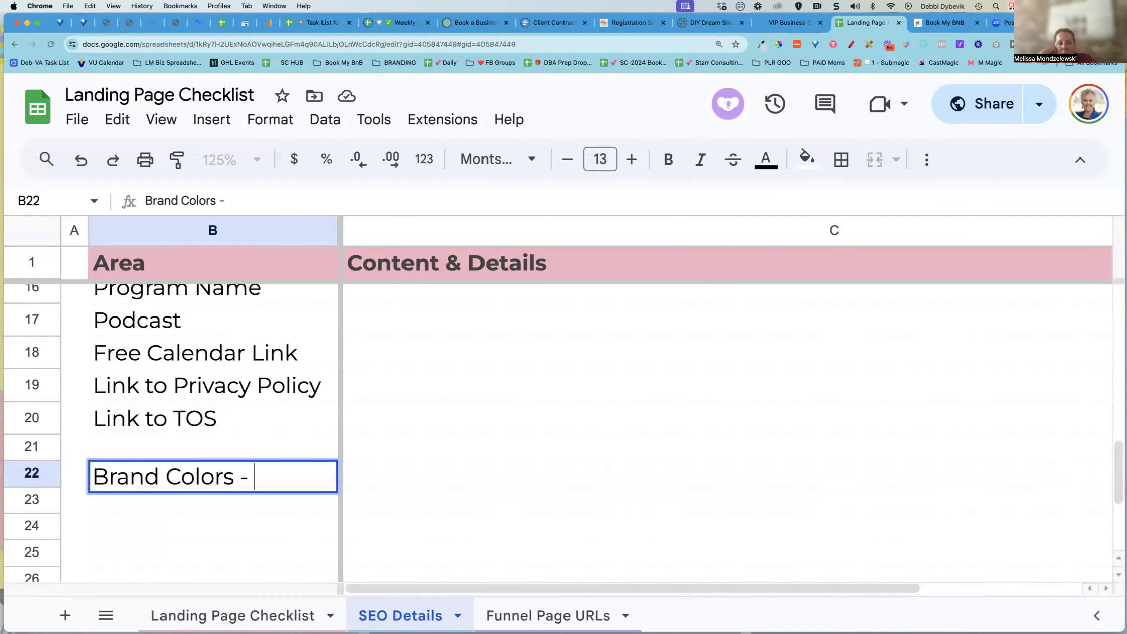
type("Dark")
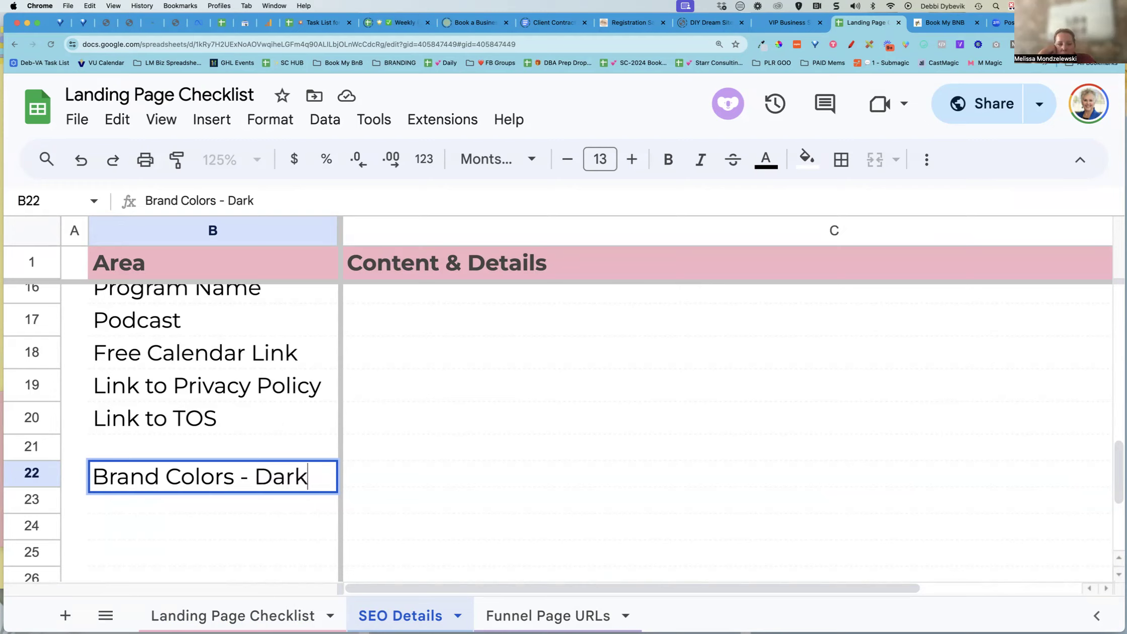
key("BackSpace")
type("k Blue")
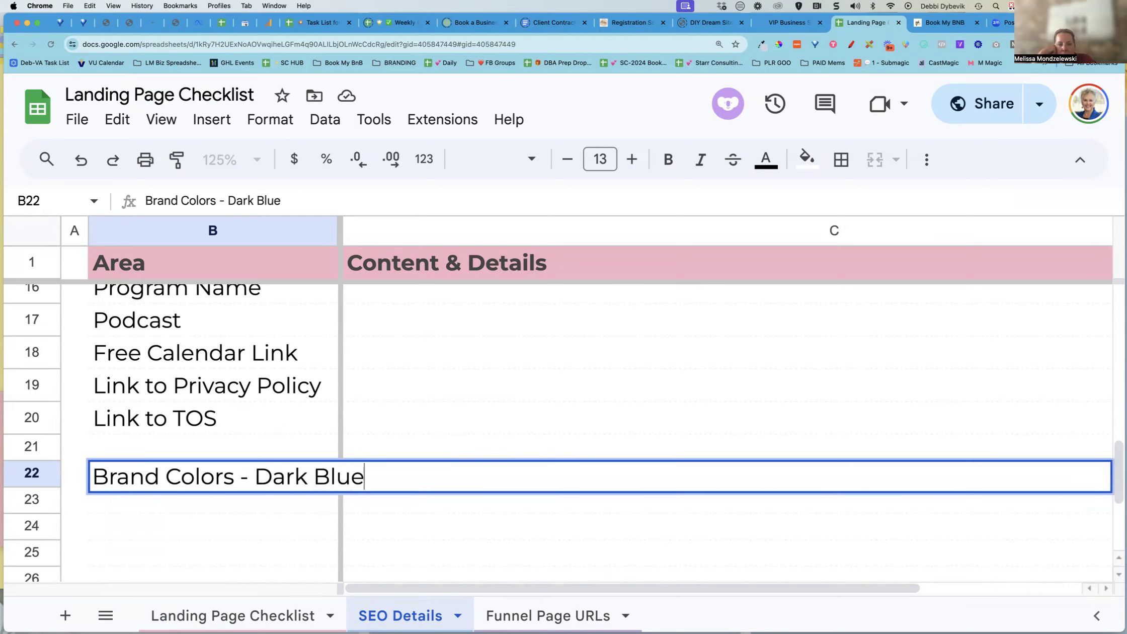
key("Return")
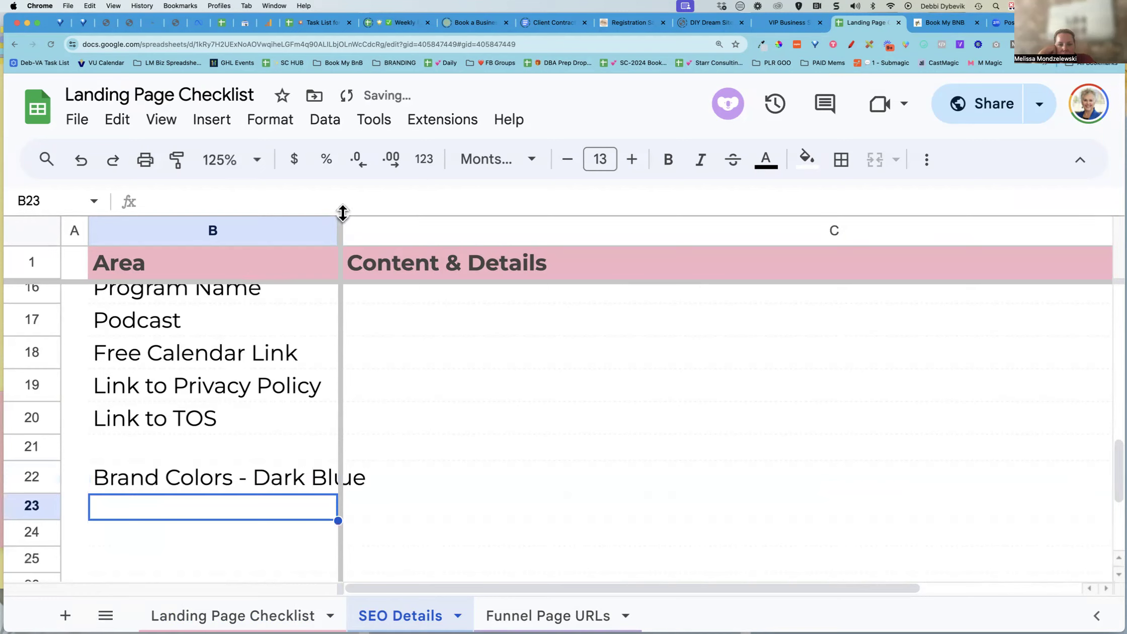
Cut Dark Blue from the row 22 label and paste it into the Content & Details cell of row 22
left_click(276, 476)
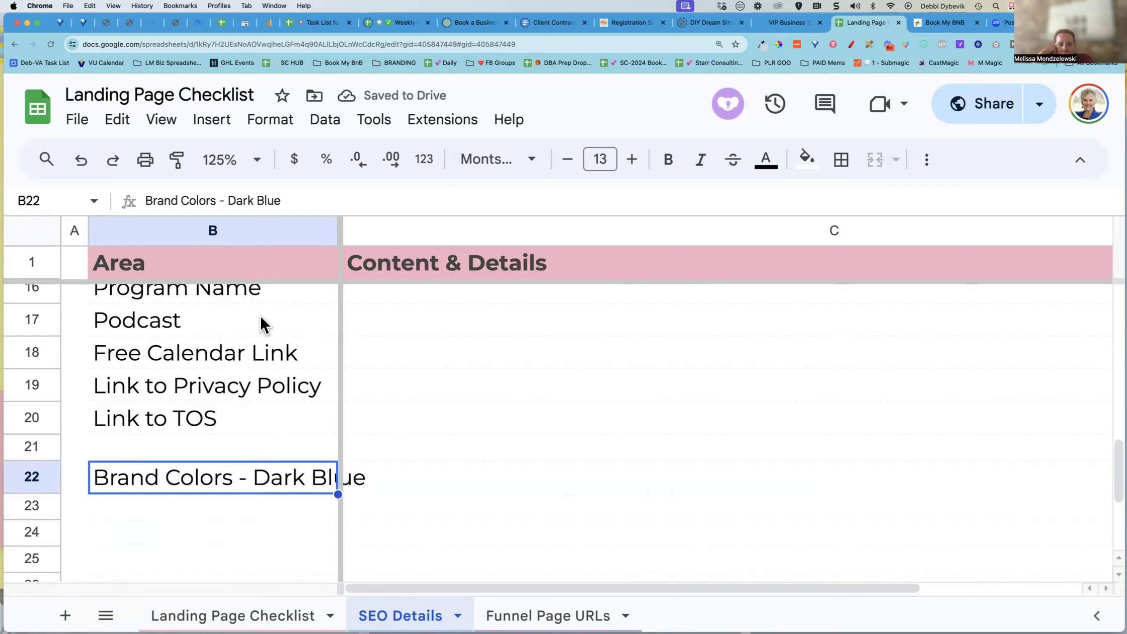
left_click_drag(226, 201, 327, 199)
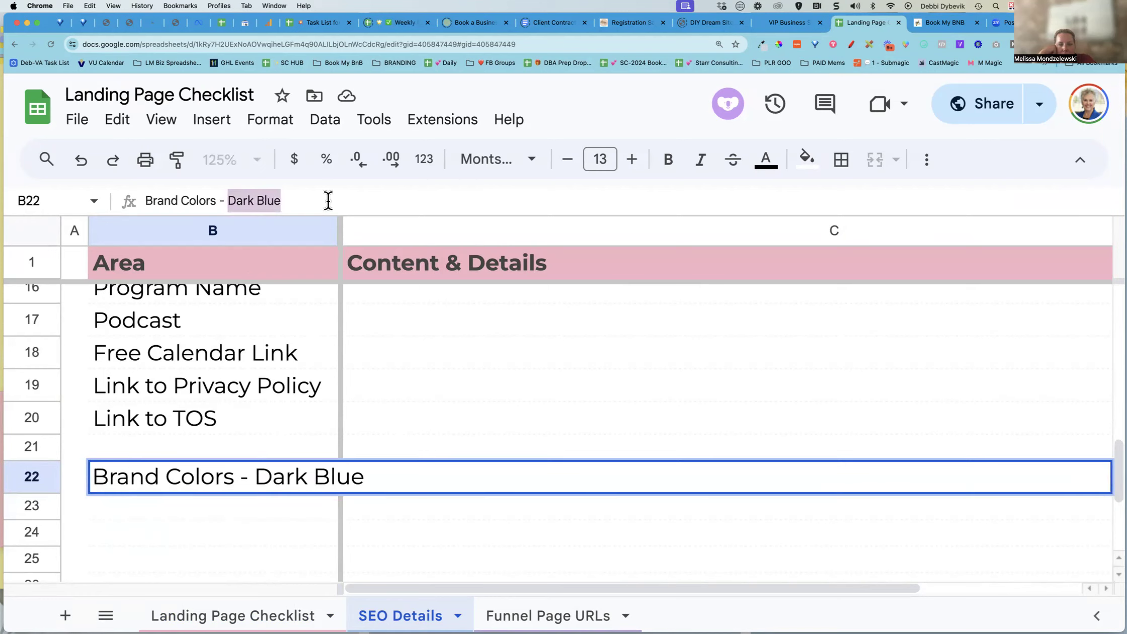
key("super+x")
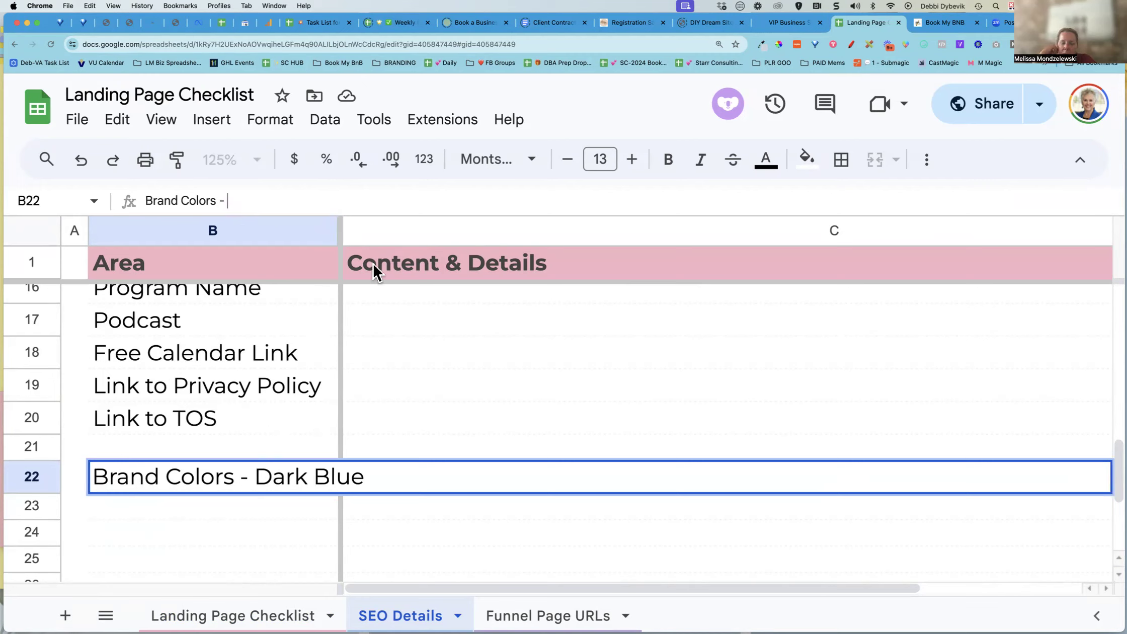
left_click(422, 478)
key("super+v")
key("Return")
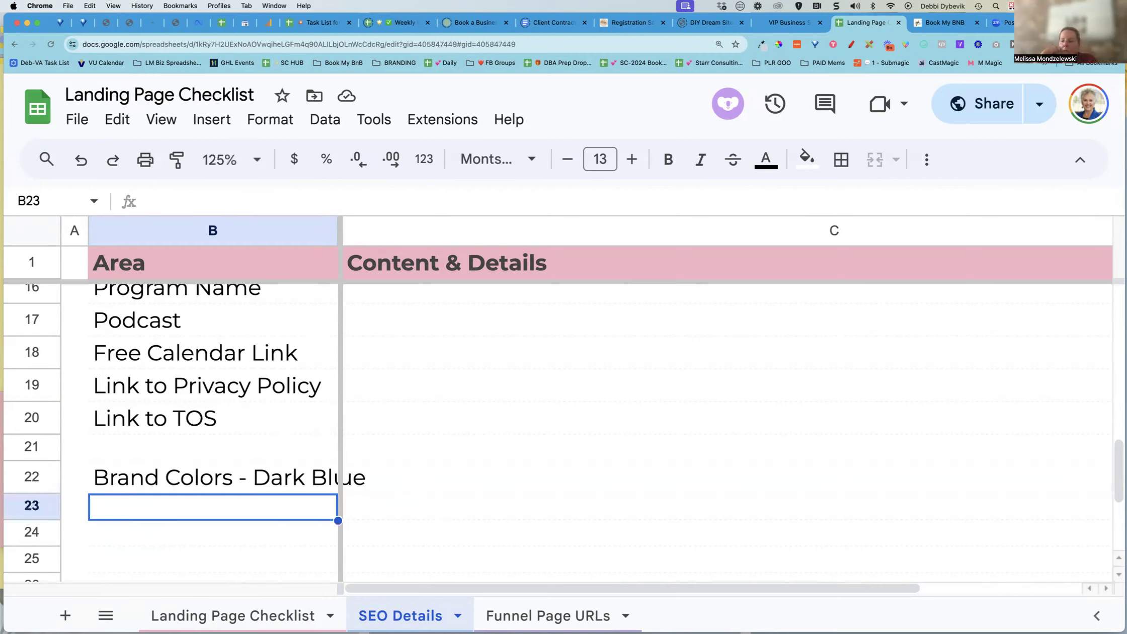
left_click(428, 476)
key("super+v")
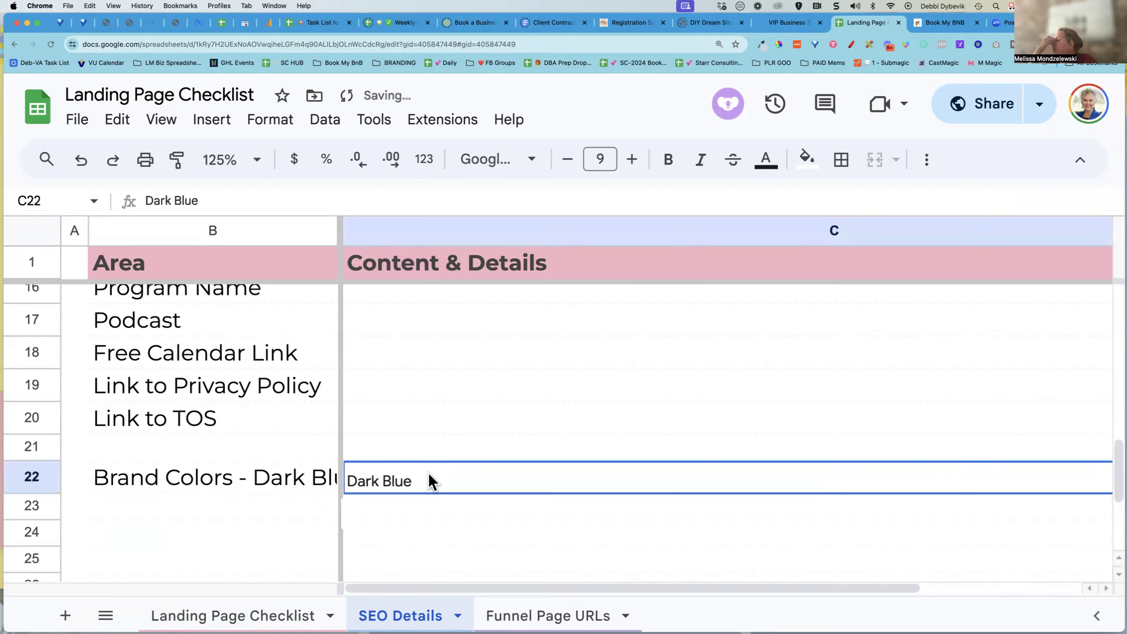
Trim the row 22 Area label down to Brand Colors
left_click(294, 478)
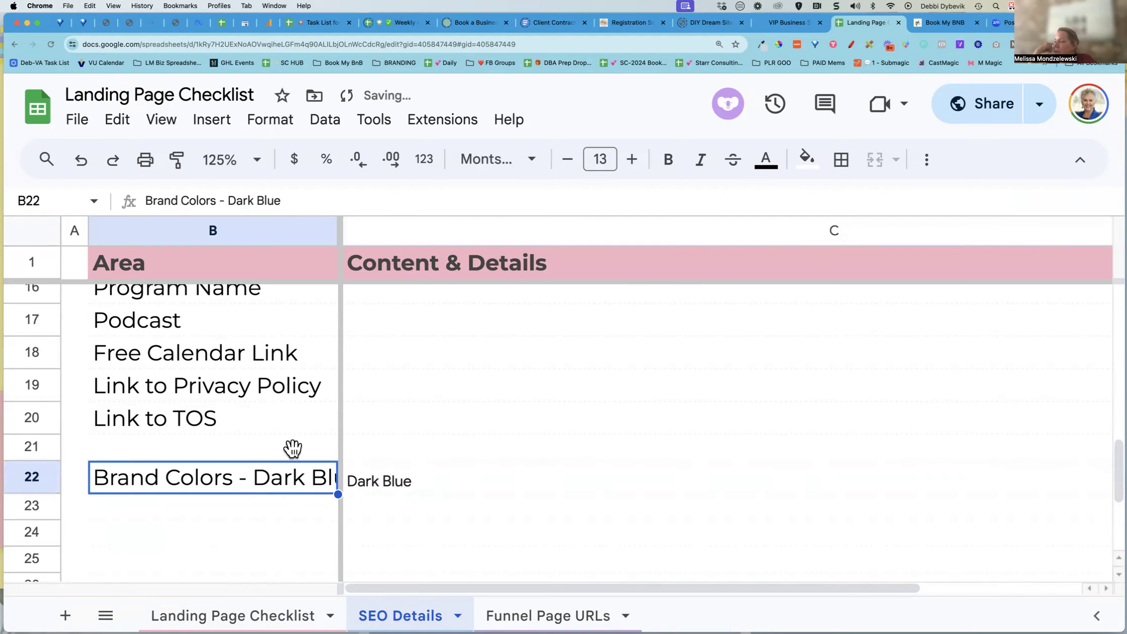
left_click(291, 199)
key("BackSpace")
key("BackSpace")
key("BackSpace")
key("BackSpace")
key("BackSpace")
key("BackSpace")
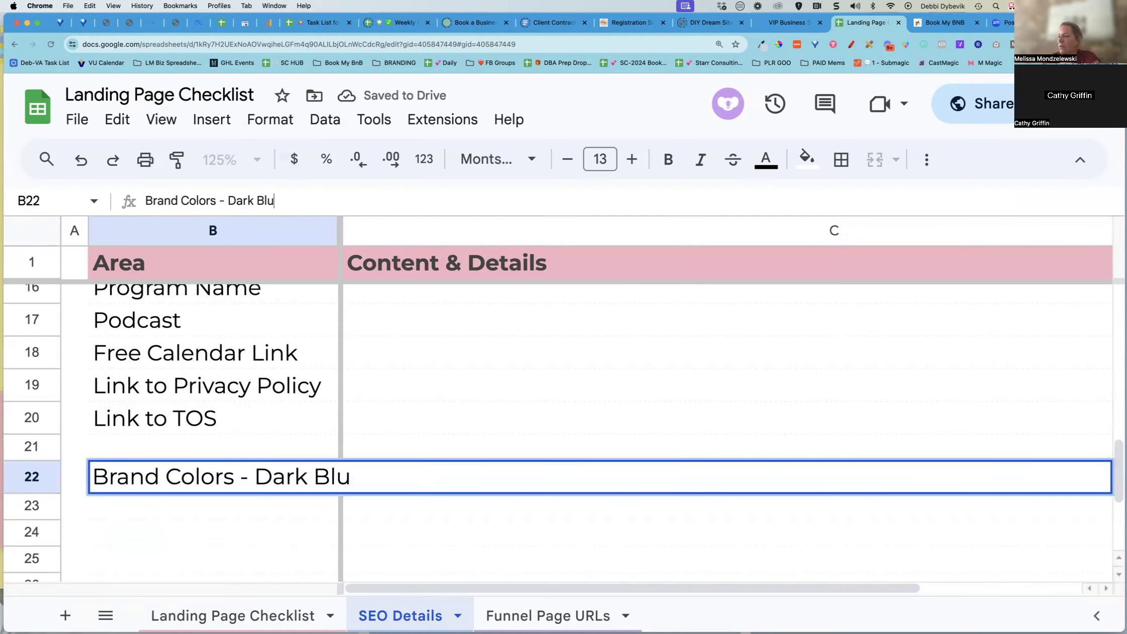
key("BackSpace")
key("BackSpace")
key("BackSpace")
key("BackSpace")
key("BackSpace")
key("BackSpace")
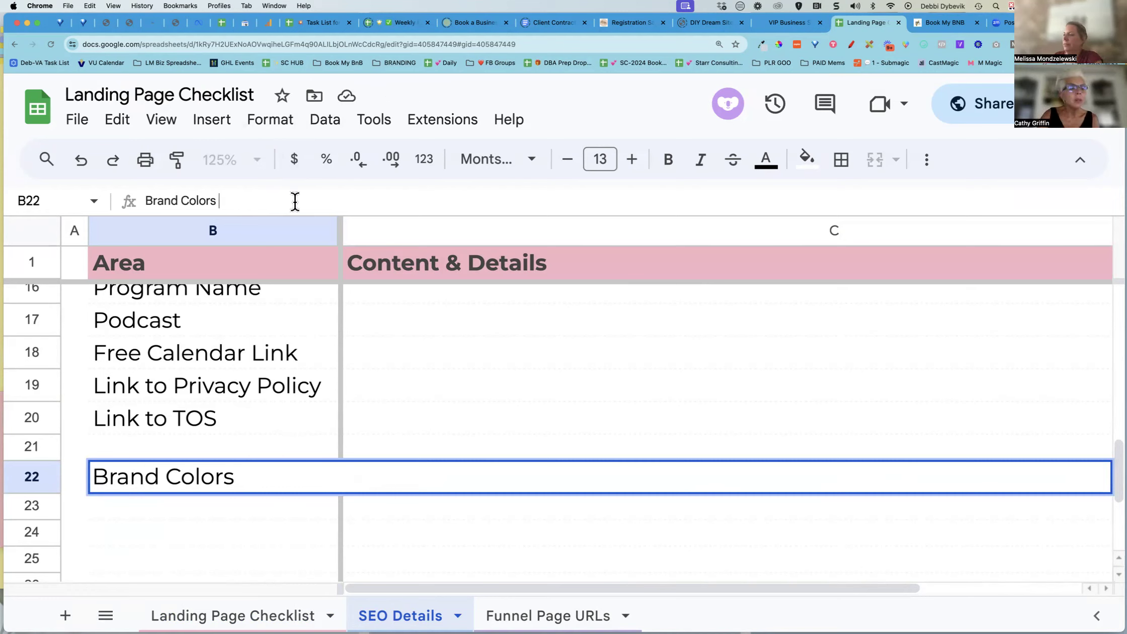
key("Return")
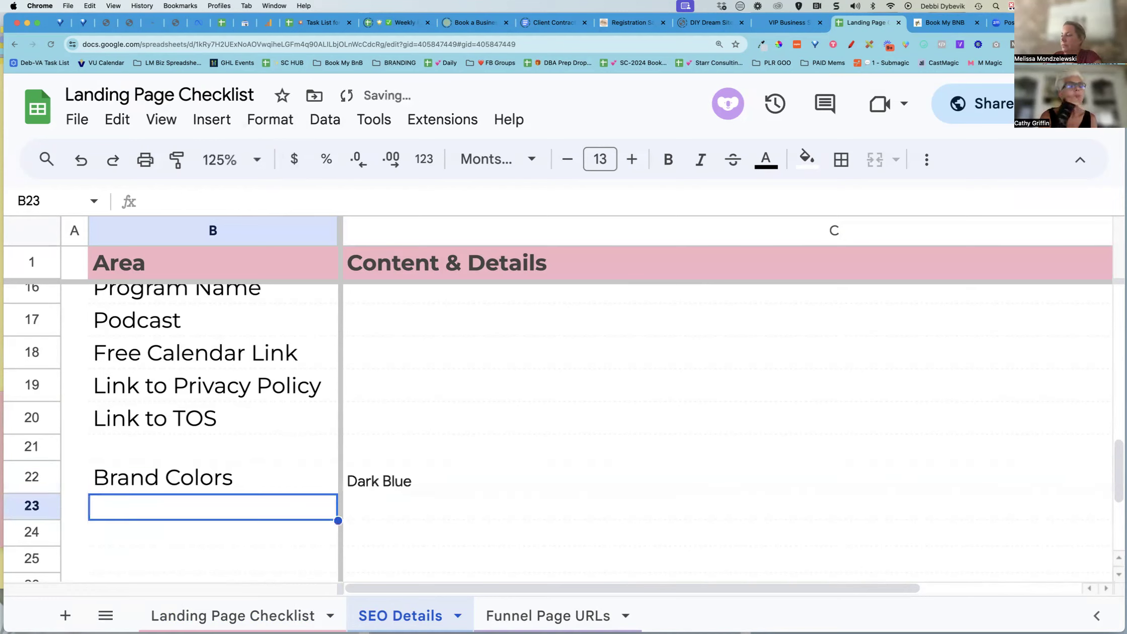
Start adding a hex code after Dark Blue in the Brand Colors content cell, entering ' - #'
left_click(392, 478)
left_click(210, 201)
type("-")
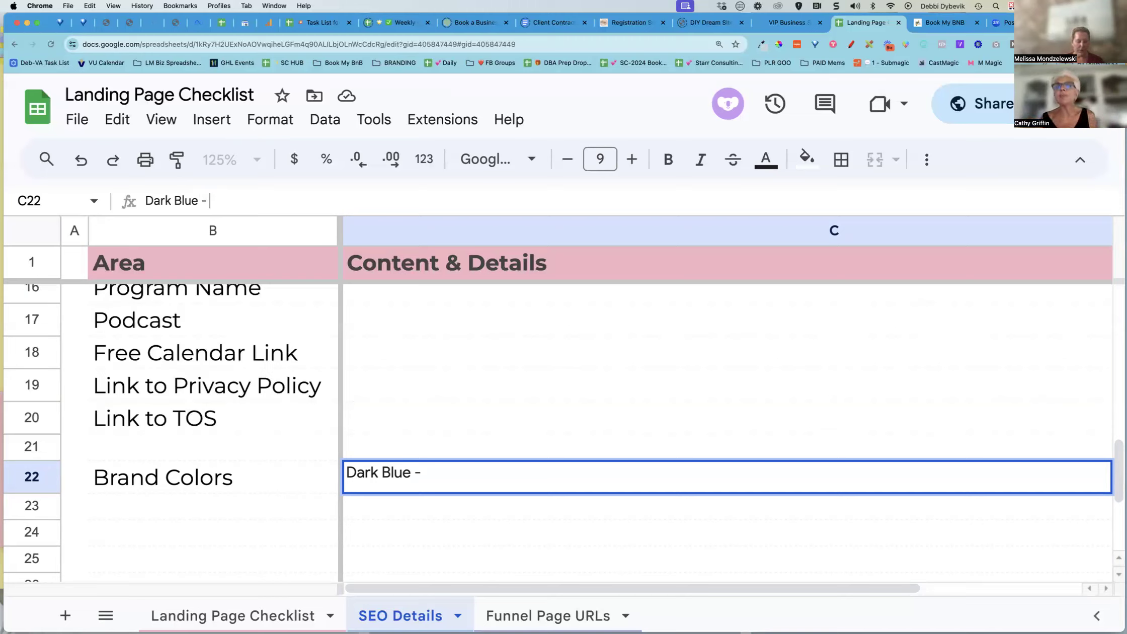
type("#")
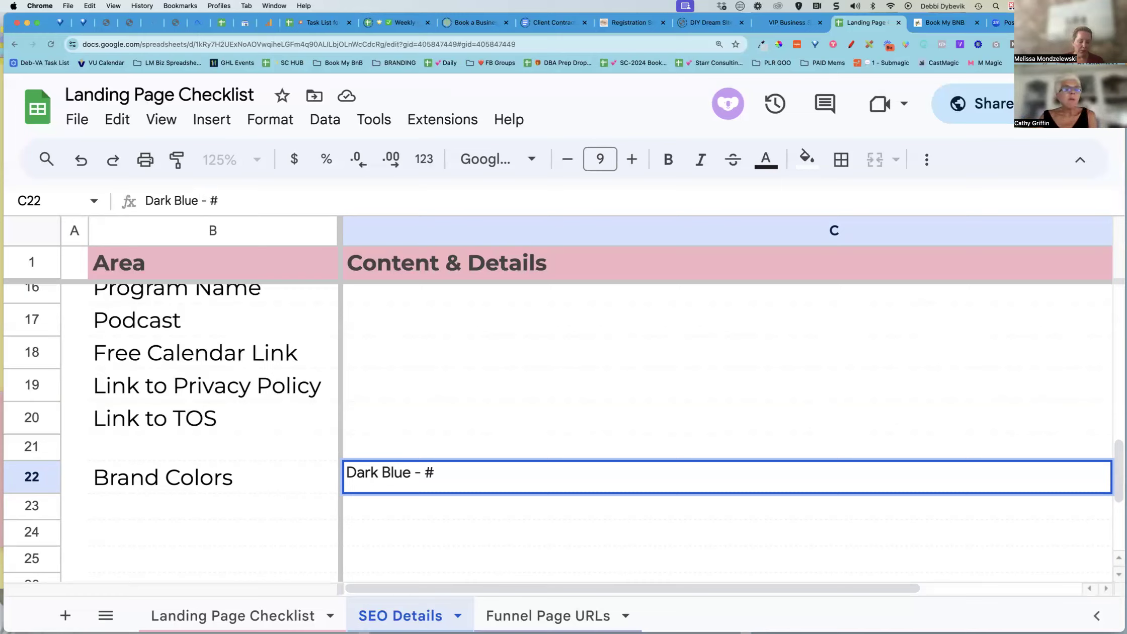
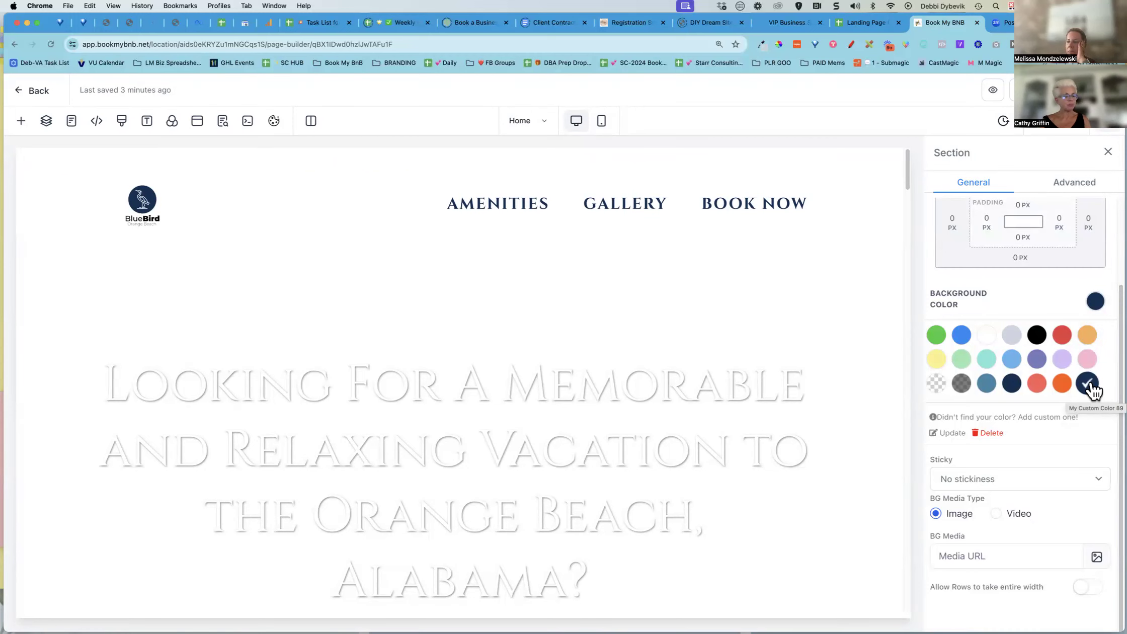
scroll(861, 535, "down", 10)
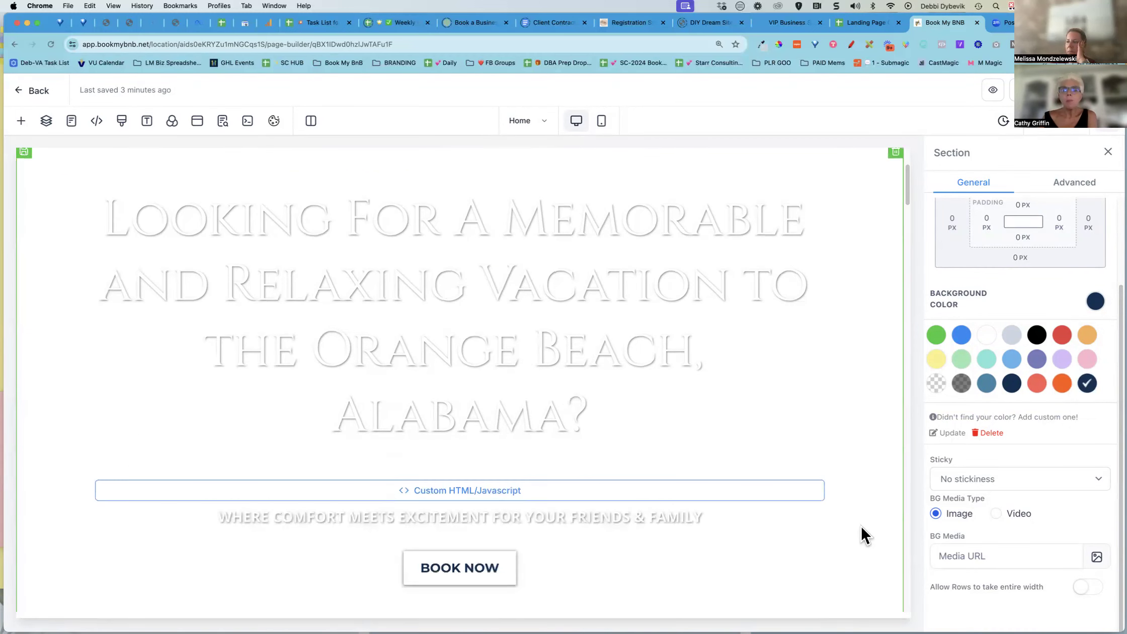
scroll(860, 526, "down", 12)
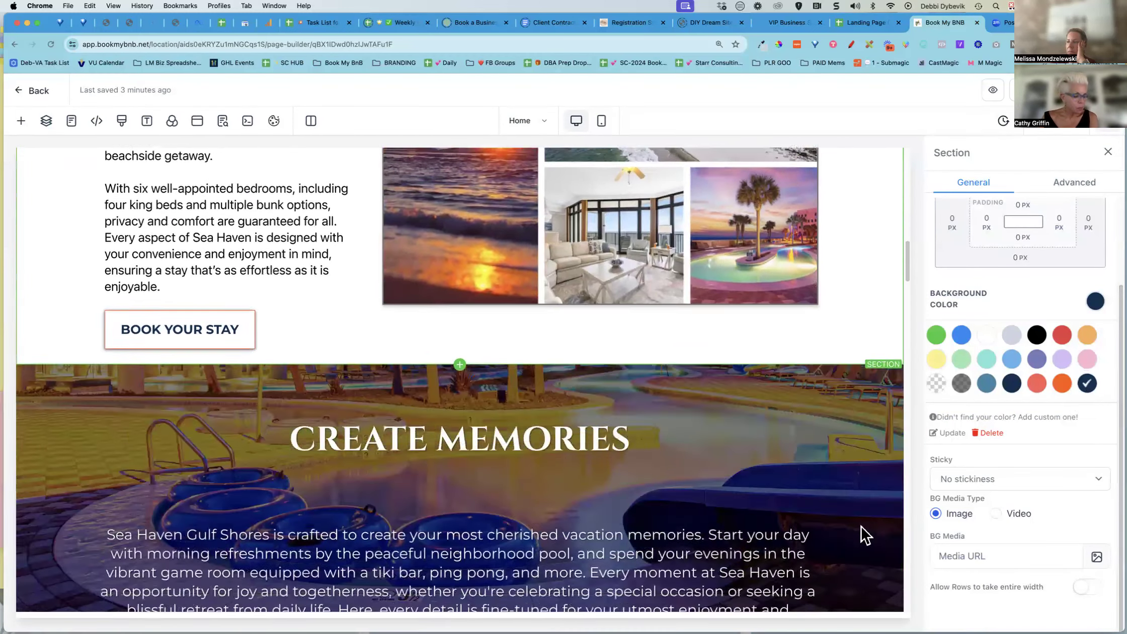
scroll(864, 534, "down", 8)
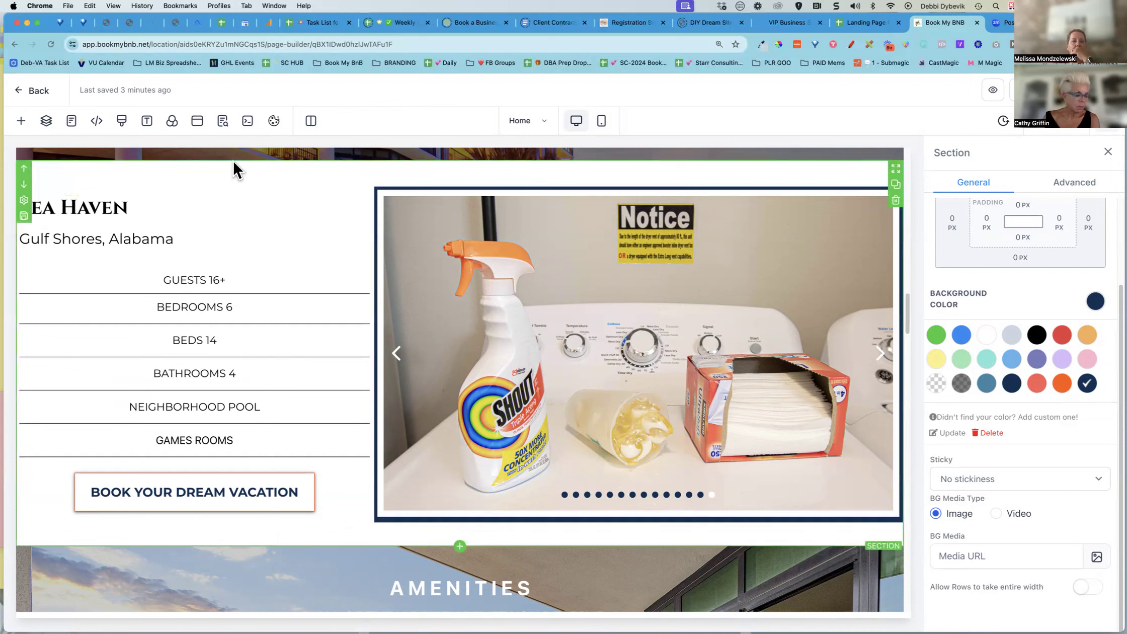
left_click(233, 160)
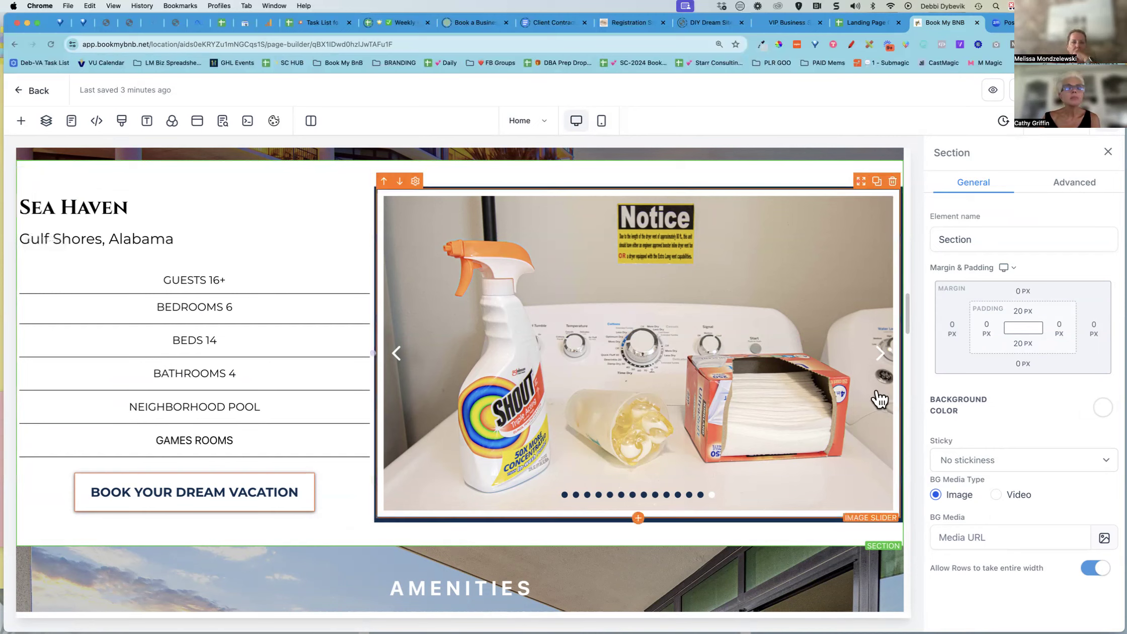
Finish the row 22 Brand Colors entry as Dark Blue - #0d3054 in the SEO Details sheet
left_click(863, 23)
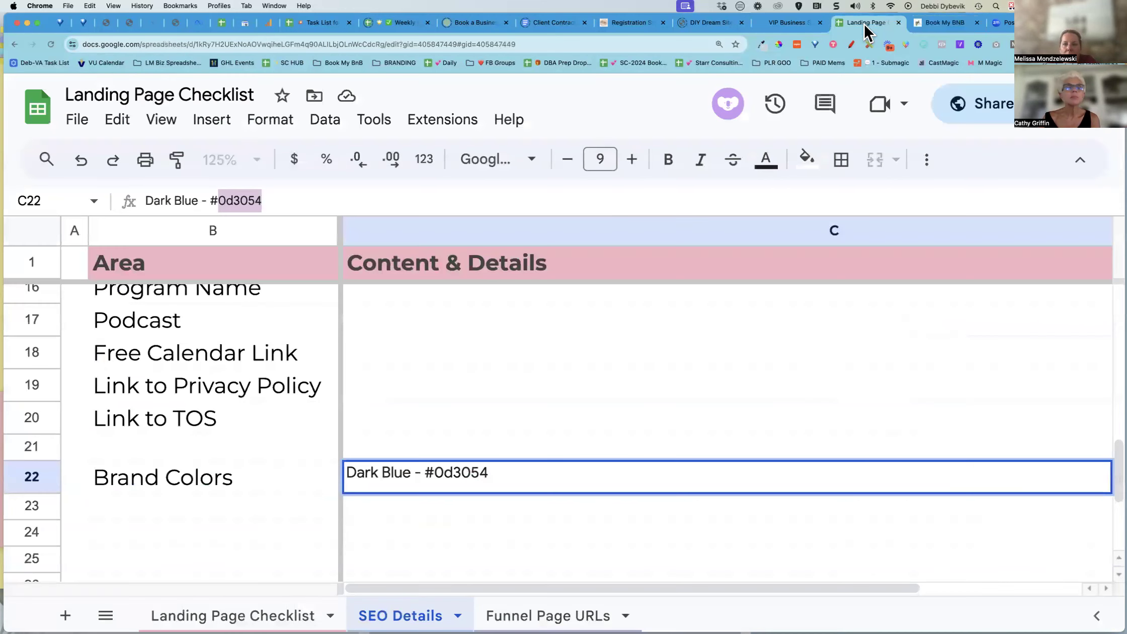
left_click(549, 510)
left_click(539, 524)
left_click(531, 556)
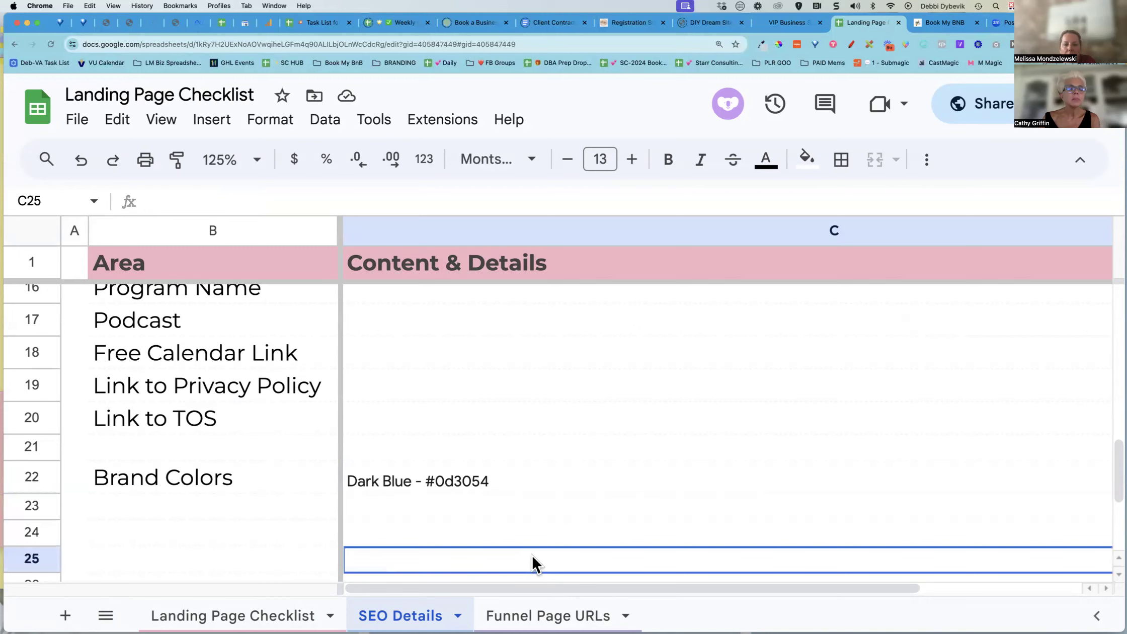
left_click(576, 491)
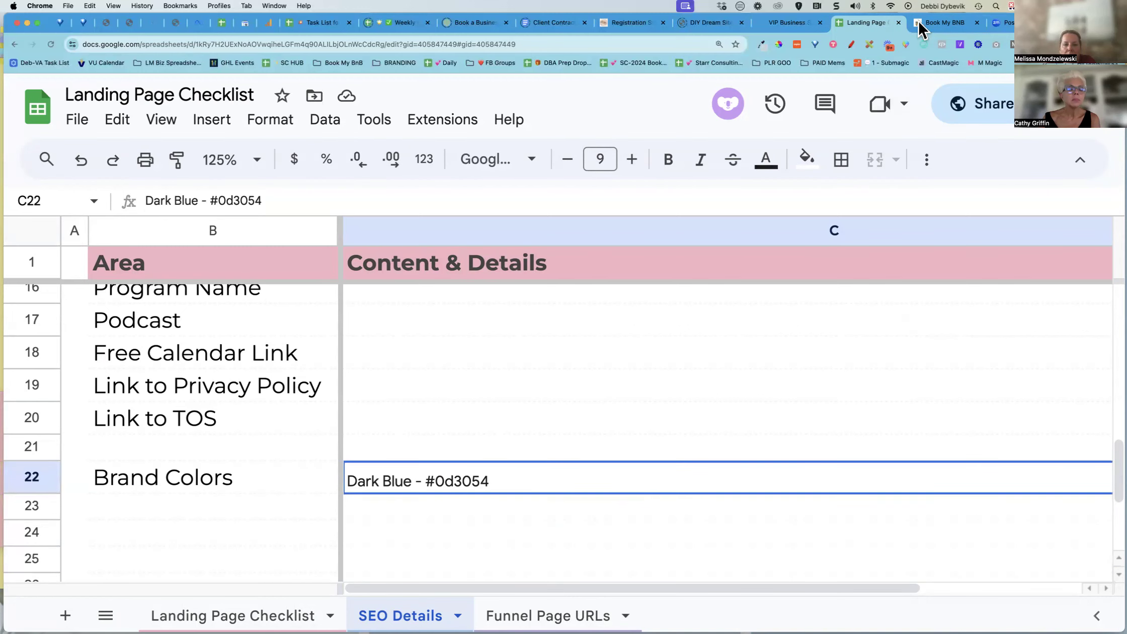
Open the page's SEO meta data panel to review its keywords and author, then close it
left_click(935, 22)
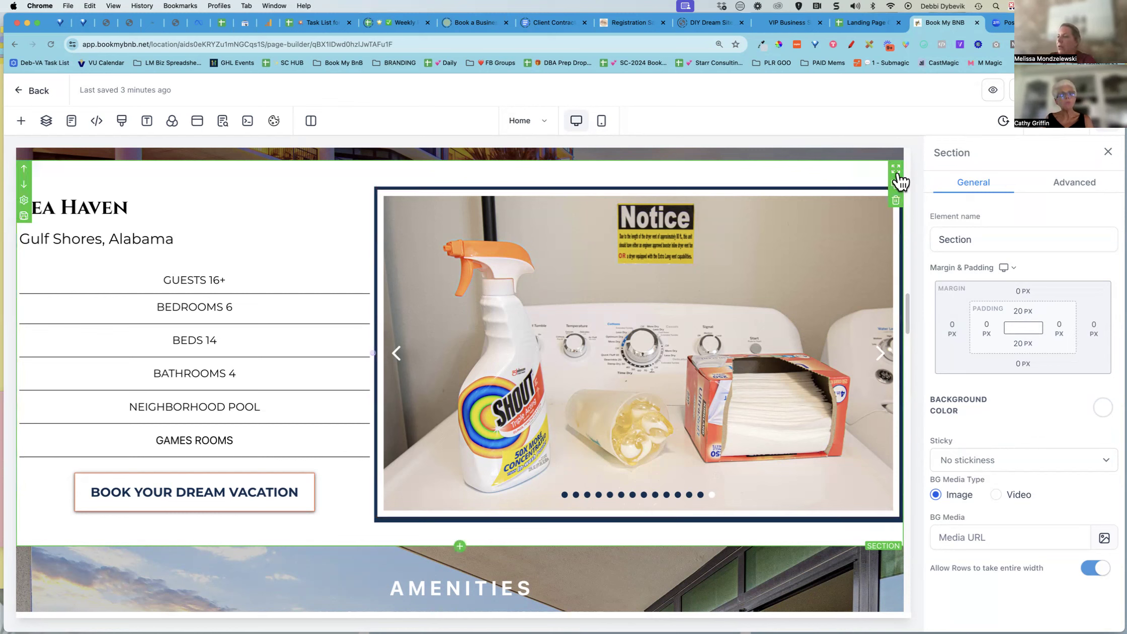
left_click(222, 120)
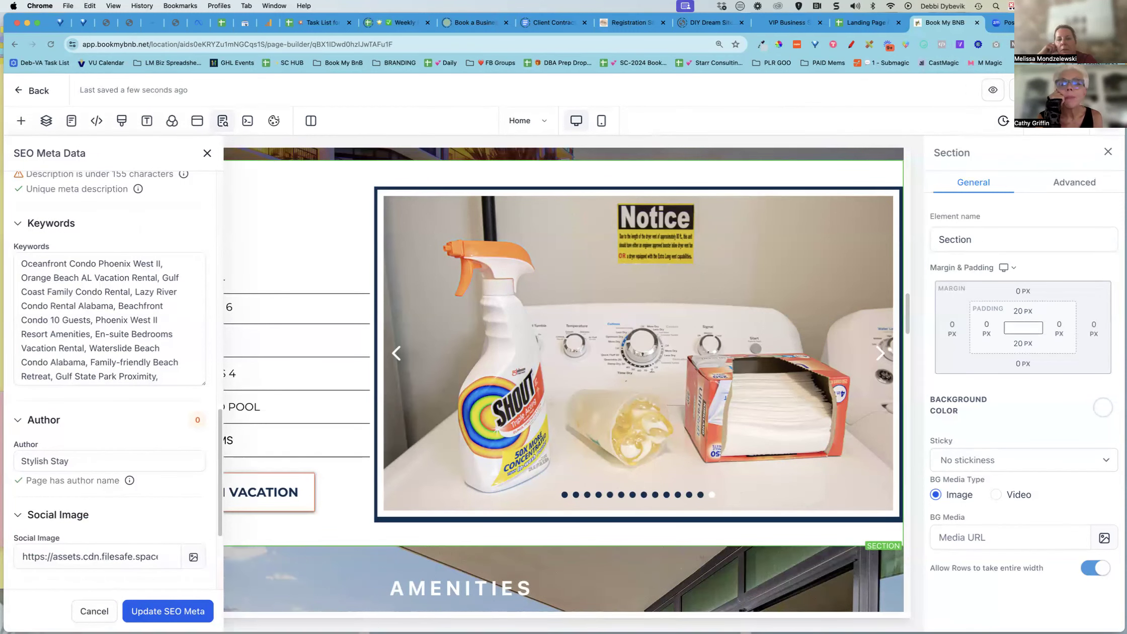
left_click(206, 152)
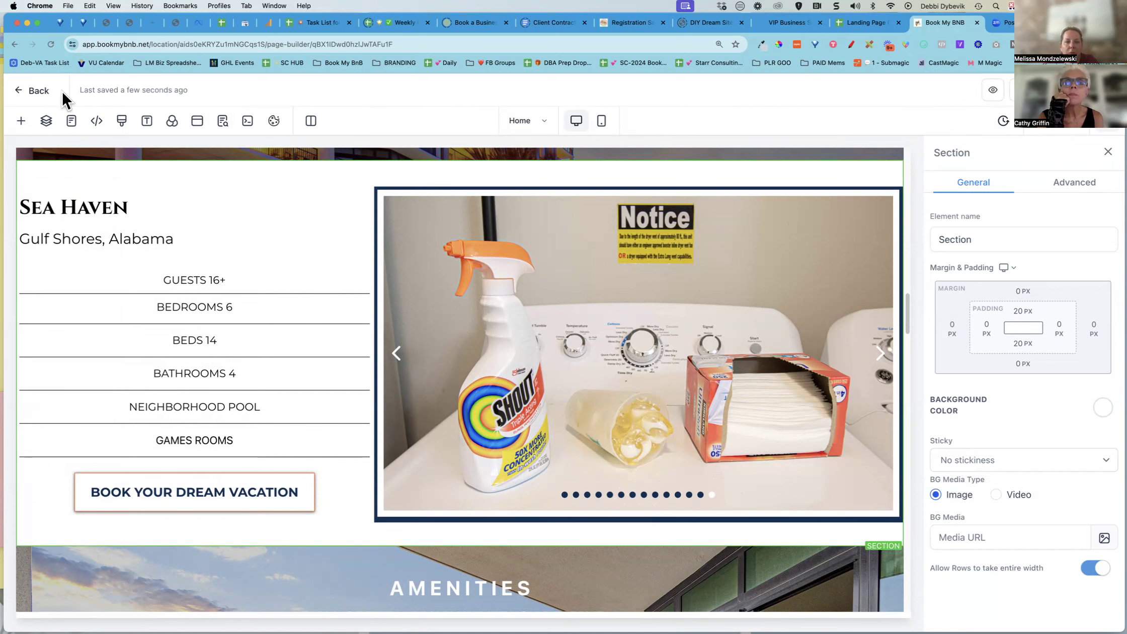
Leave the builder and reopen the BlueBird funnel's Home page for editing from the Active Landing Pages folder
left_click(19, 90)
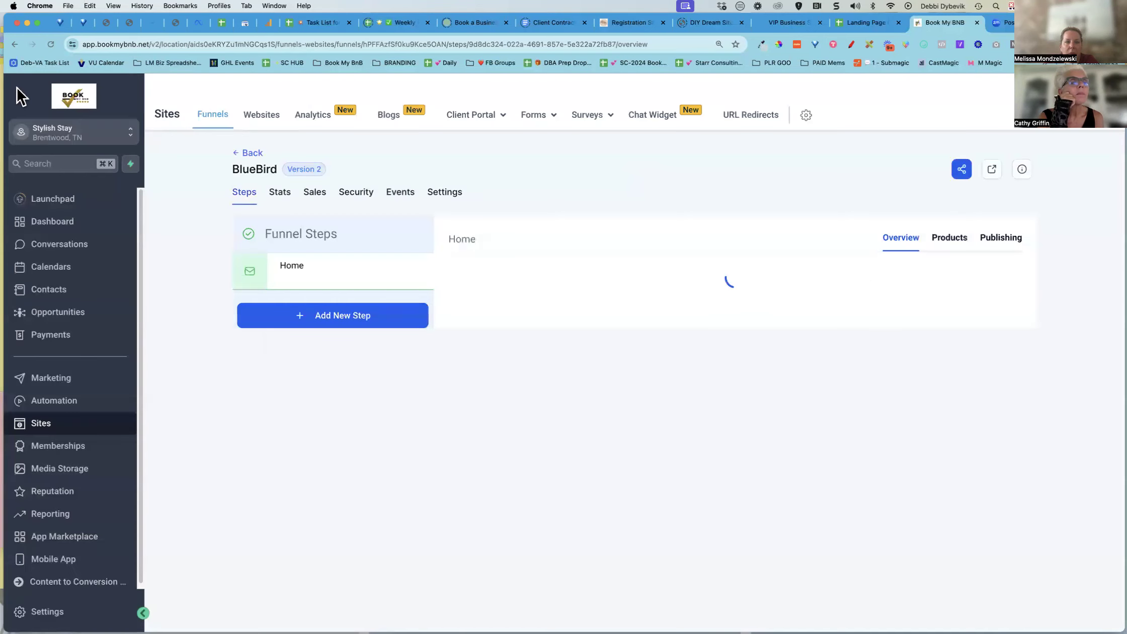
left_click(240, 152)
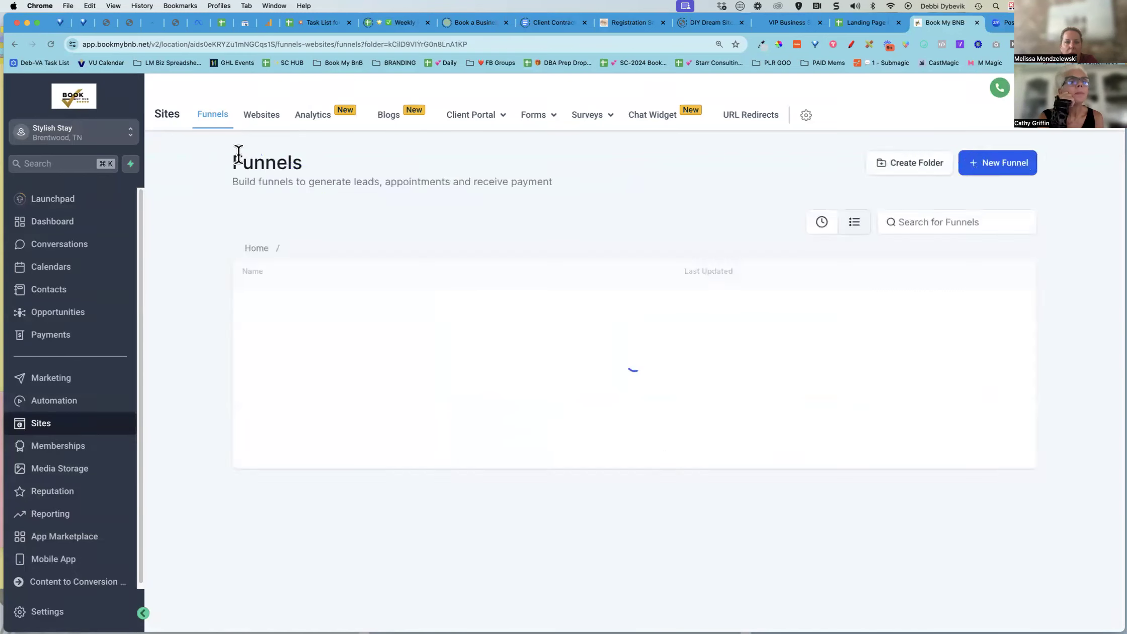
left_click(48, 426)
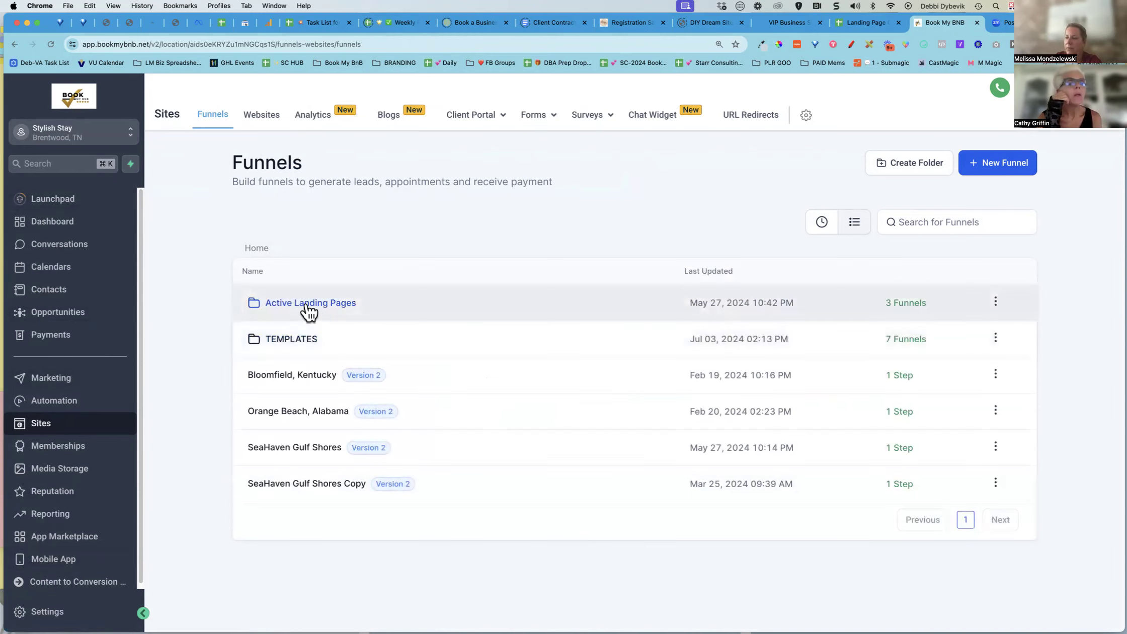
left_click(309, 303)
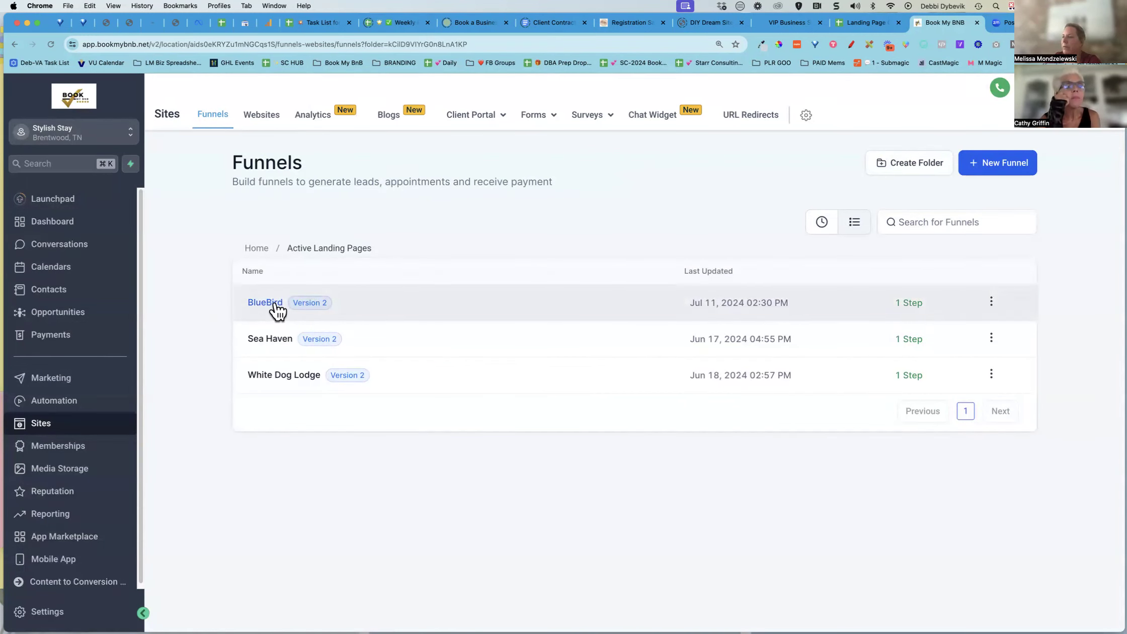
left_click(277, 309)
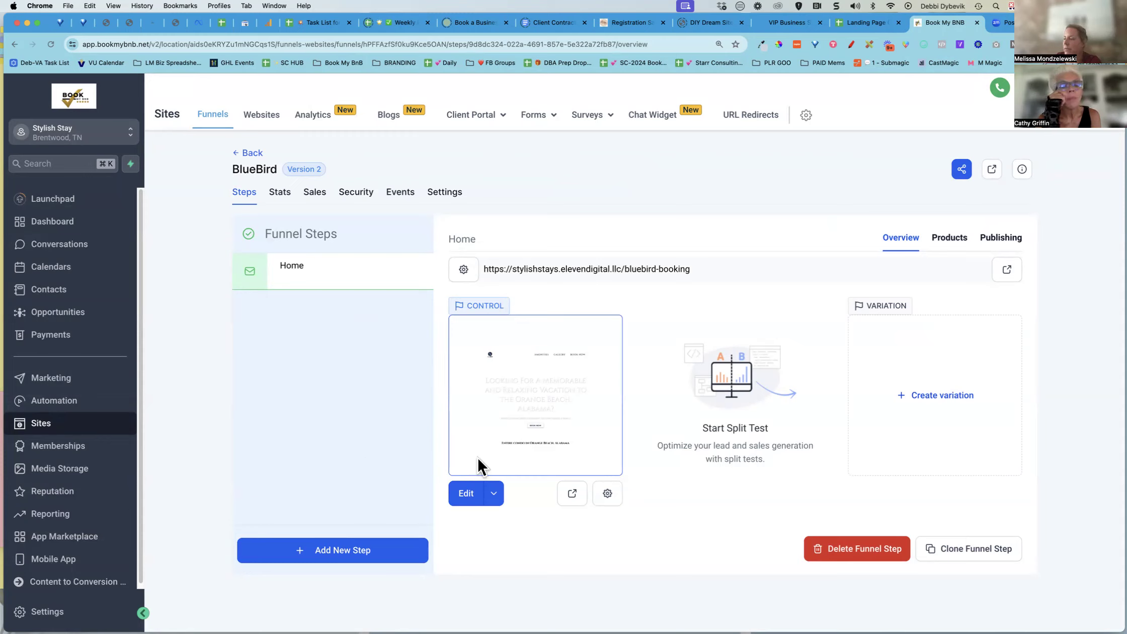
left_click(466, 494)
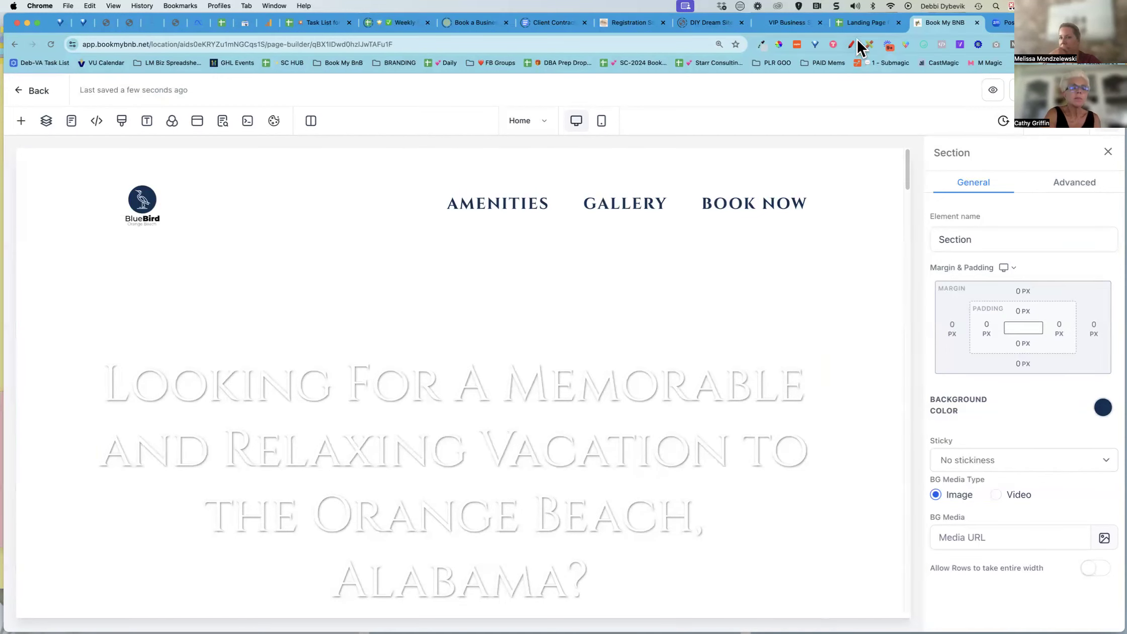
On the Landing Page Checklist sheet, tick Add Brand Colors and Create / Save Global & Template Sections
left_click(865, 23)
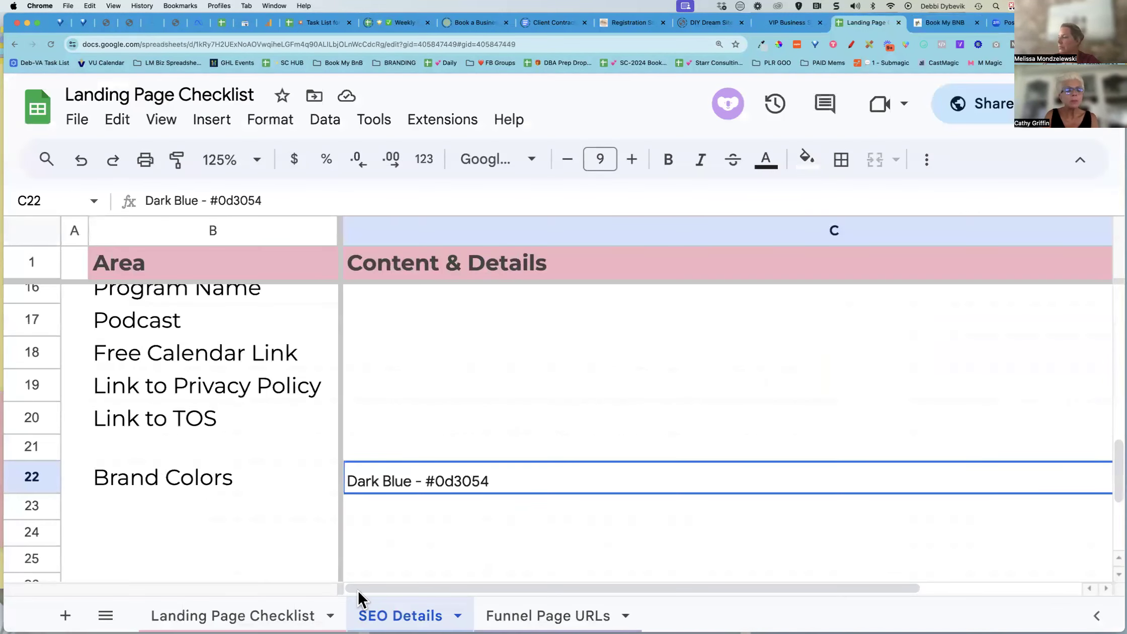
left_click(216, 612)
scroll(410, 432, "down", 1)
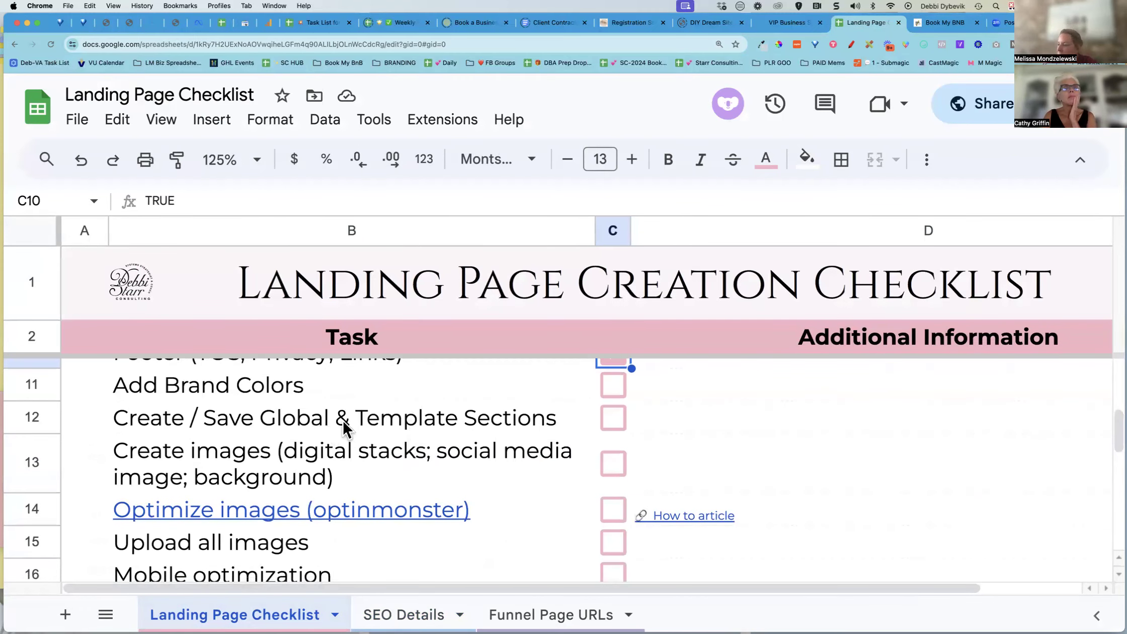
left_click(612, 387)
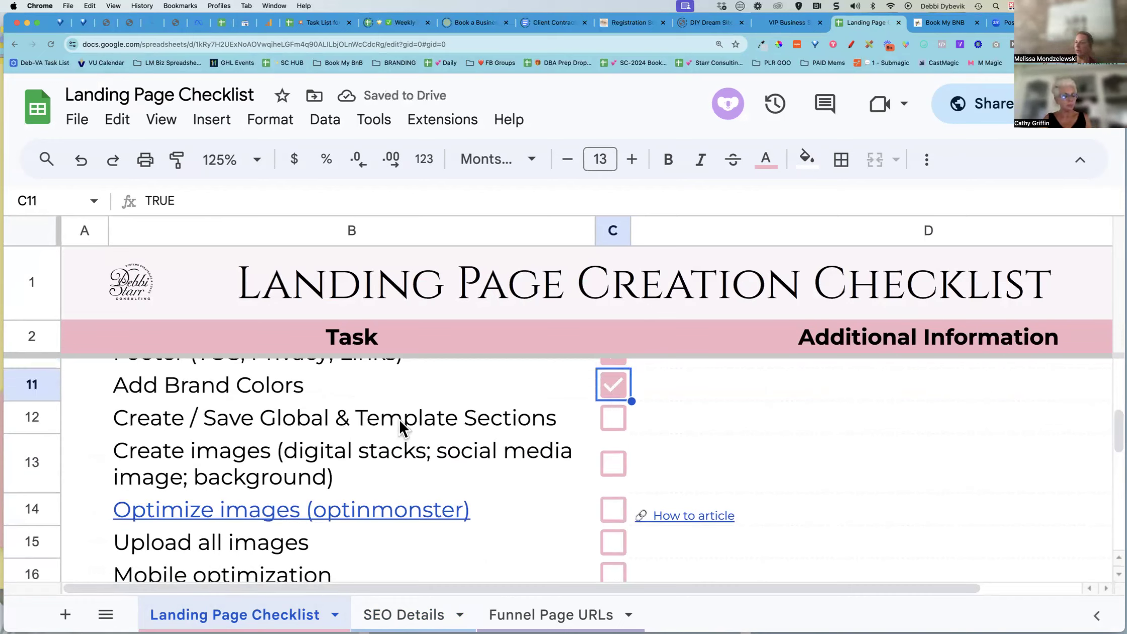
left_click(614, 415)
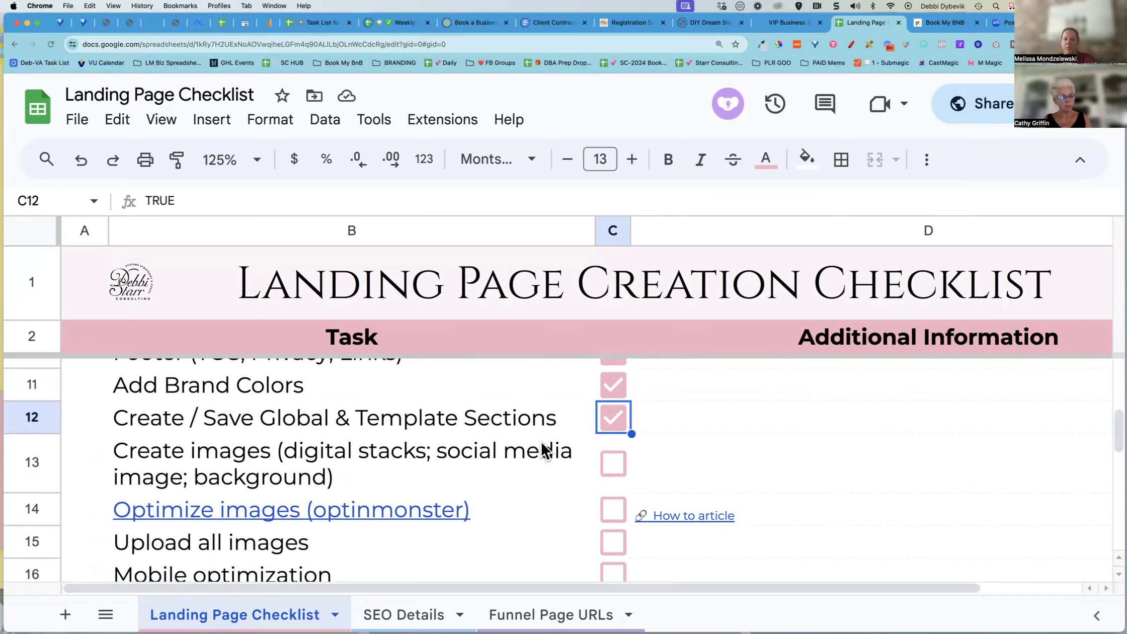
Scroll through the landing page and inspect the Sea Haven image slider's slides
left_click(946, 23)
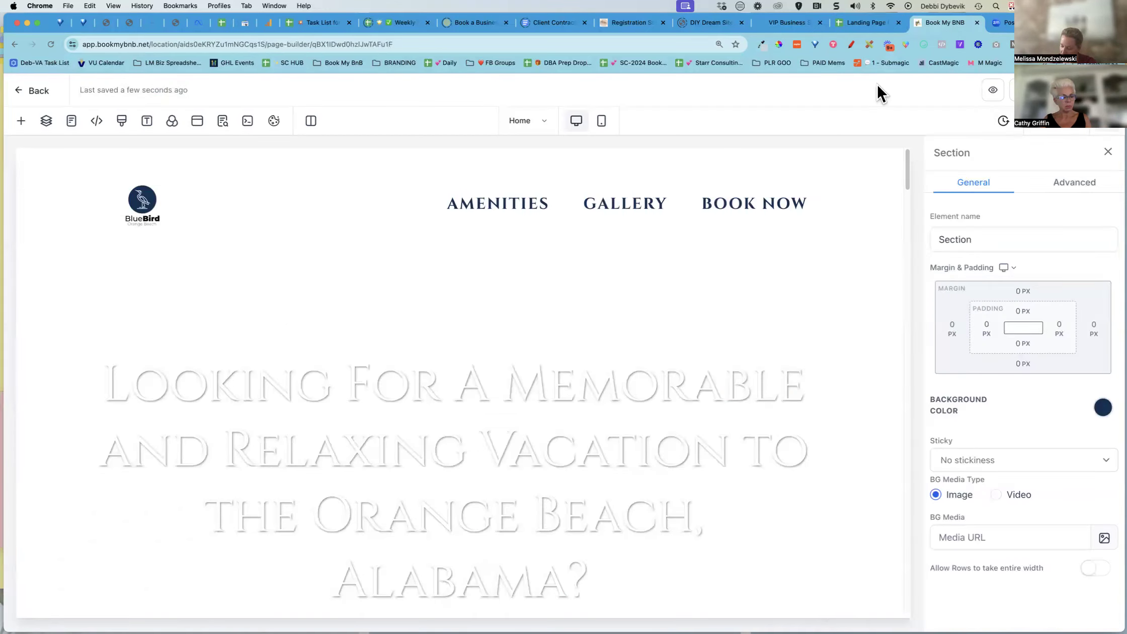
scroll(694, 379, "down", 5)
scroll(695, 380, "down", 7)
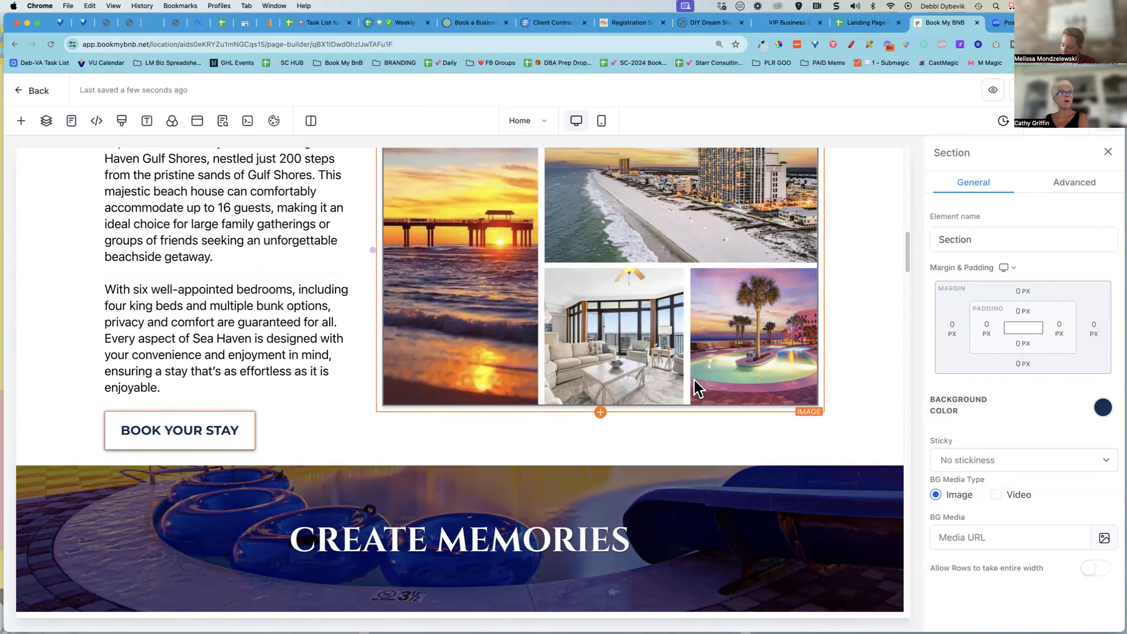
scroll(694, 389, "down", 10)
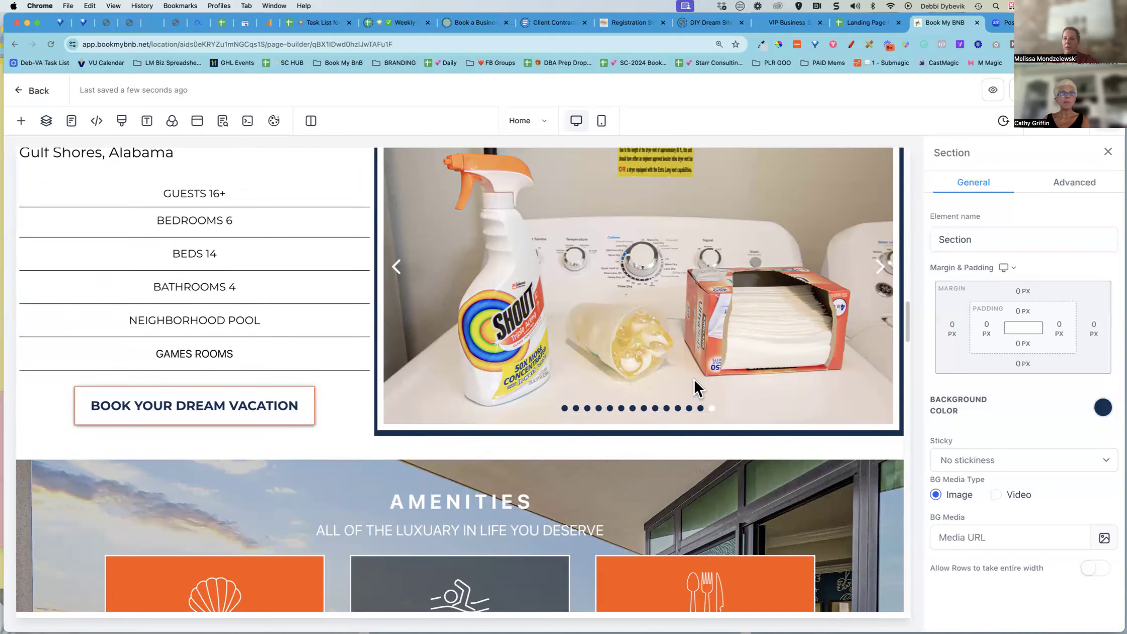
scroll(693, 378, "up", 1)
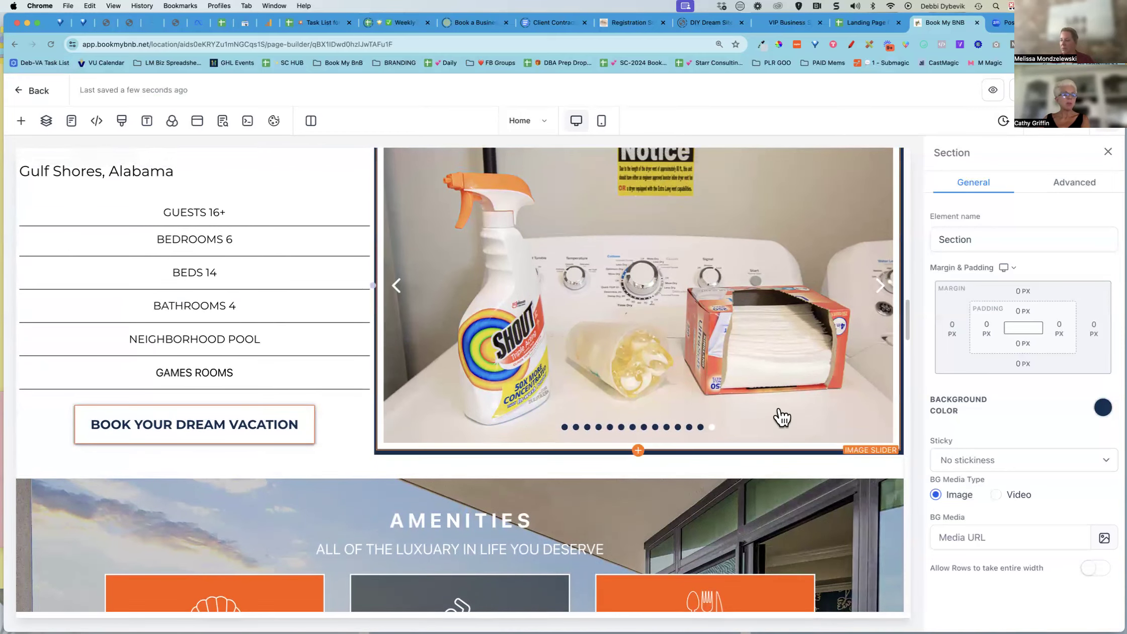
scroll(787, 204, "up", 4)
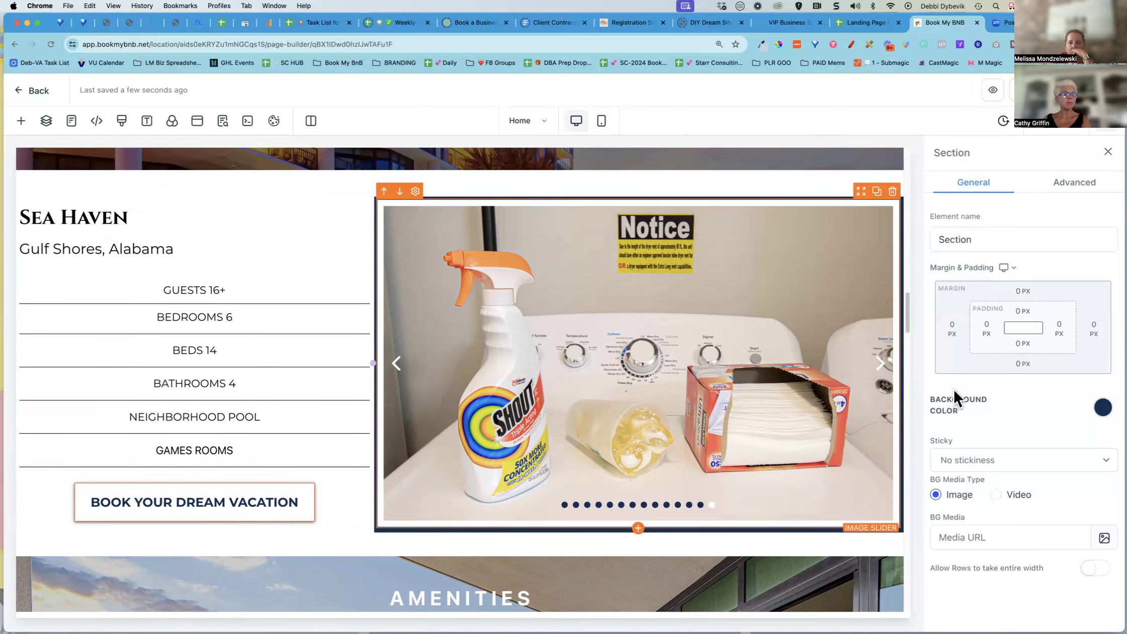
left_click(785, 351)
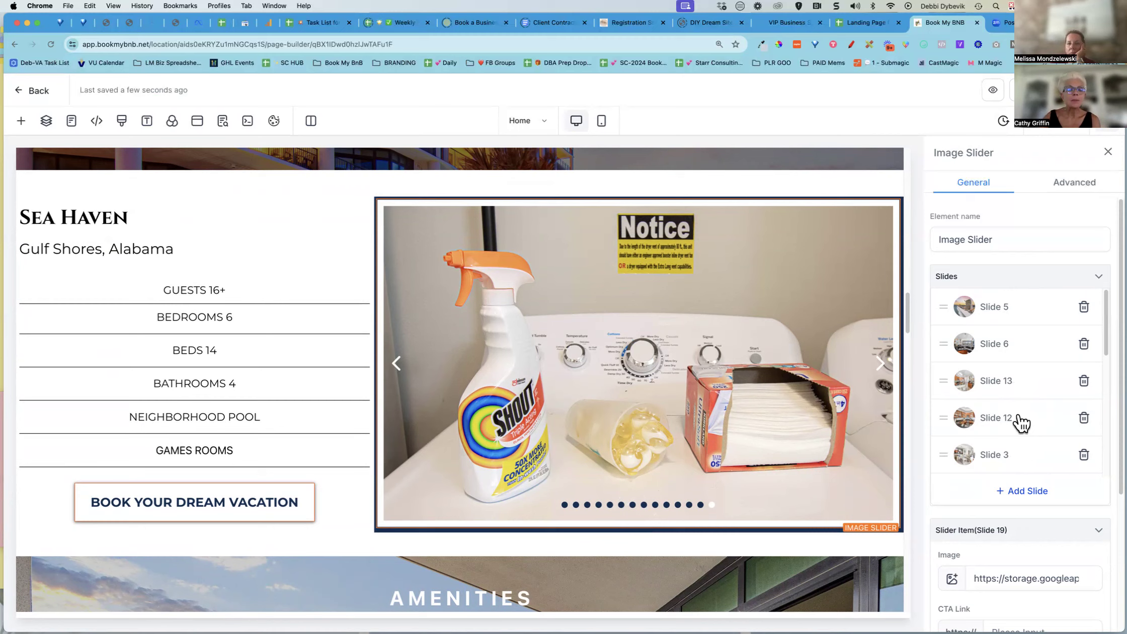
left_click(996, 317)
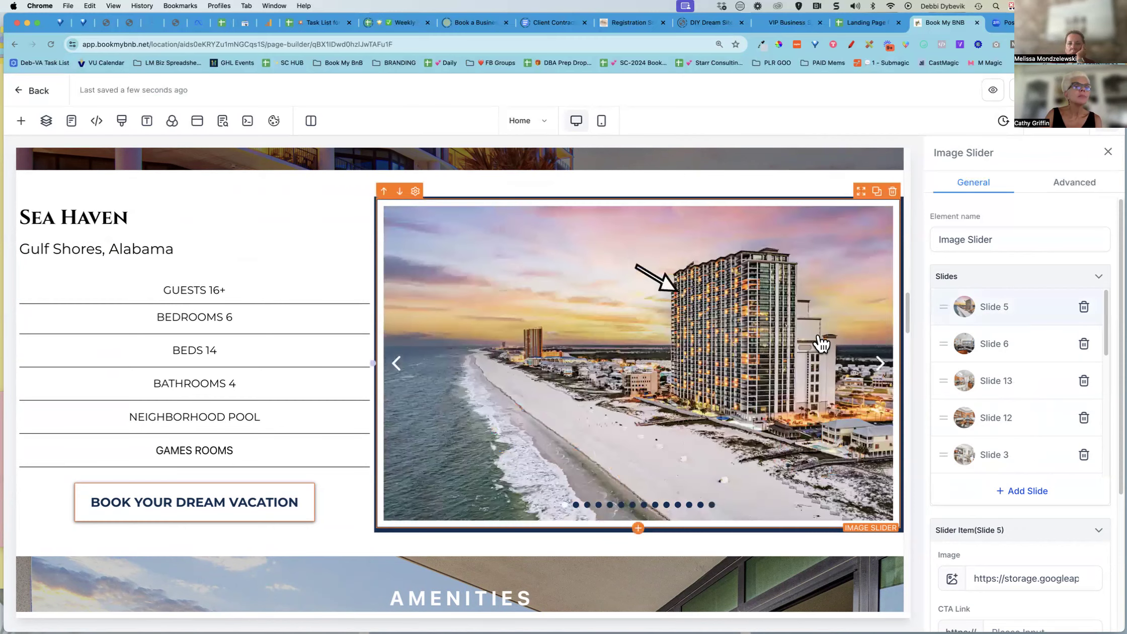
Open the collage image's media picker, browse the Updated Photos BlueBird Pics & Videos folder and copy the BlueBird logo link
scroll(813, 338, "down", 10)
left_click(617, 314)
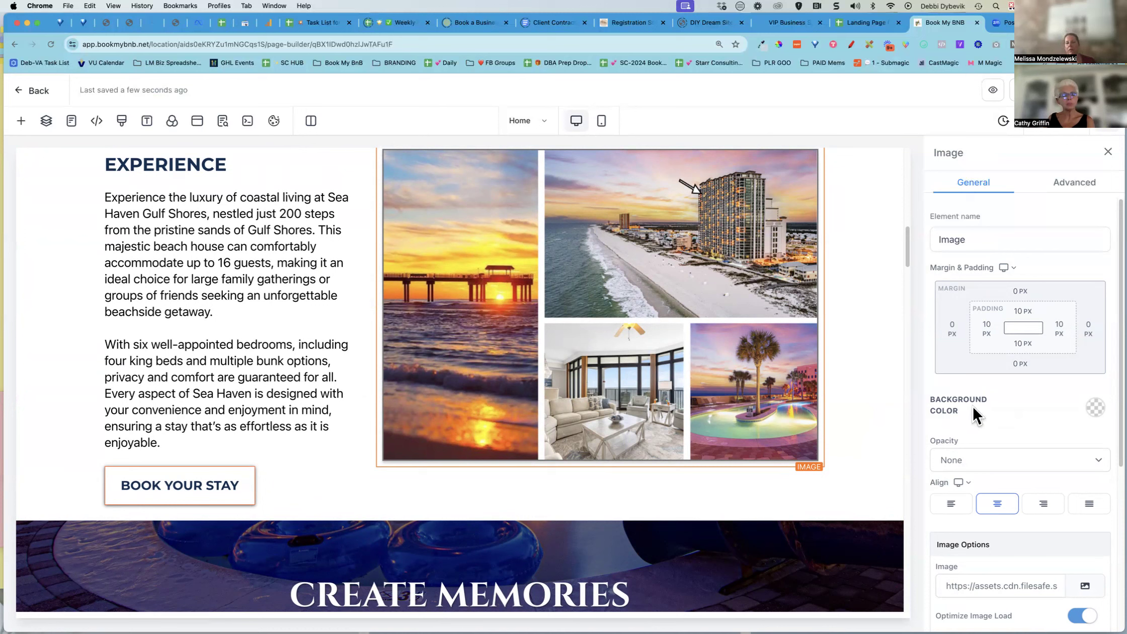
scroll(1009, 402, "down", 5)
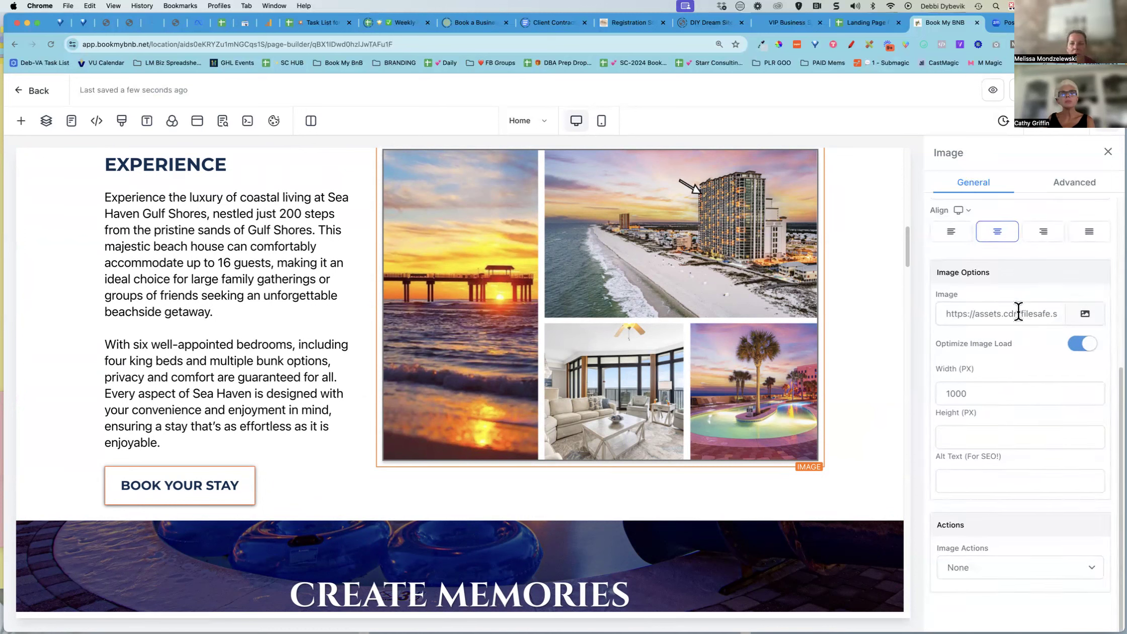
left_click(1085, 315)
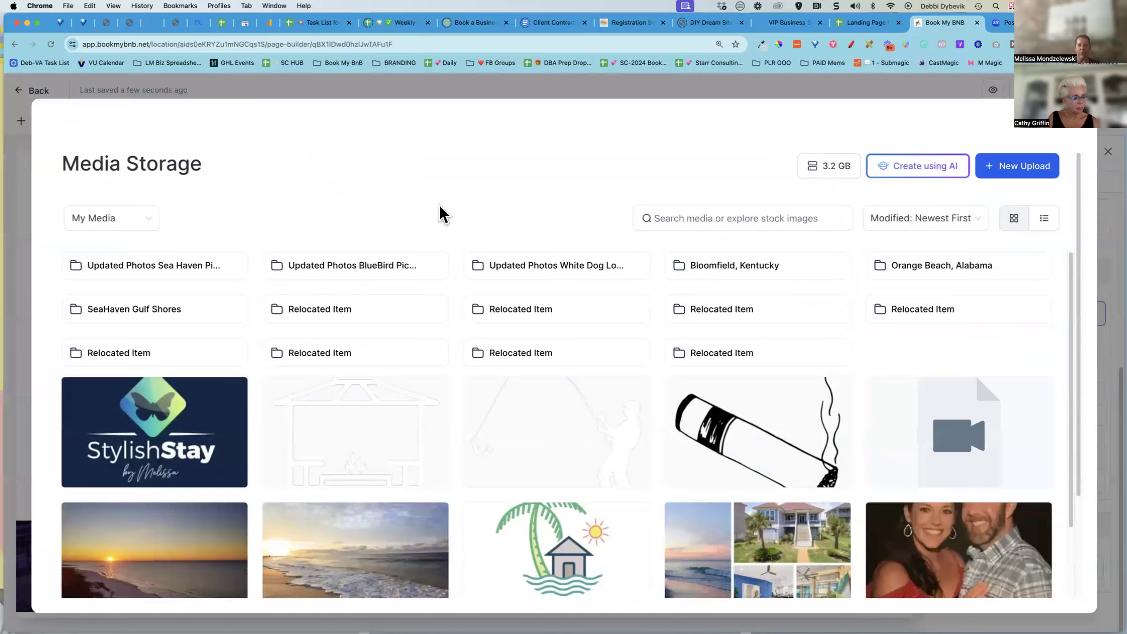
scroll(433, 433, "down", 10)
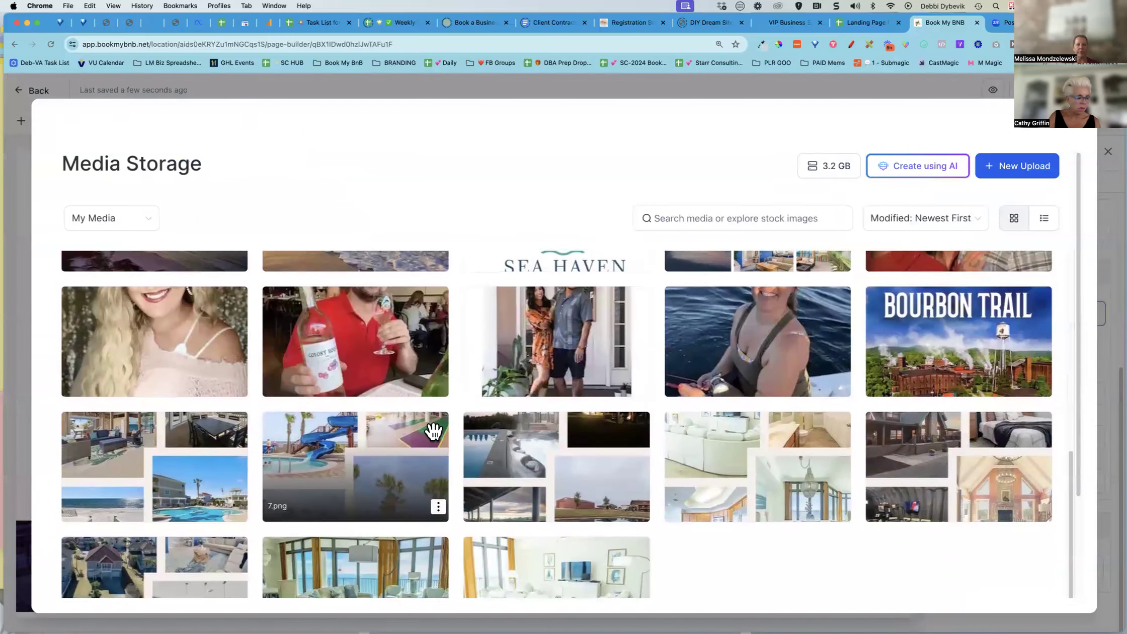
scroll(433, 432, "up", 10)
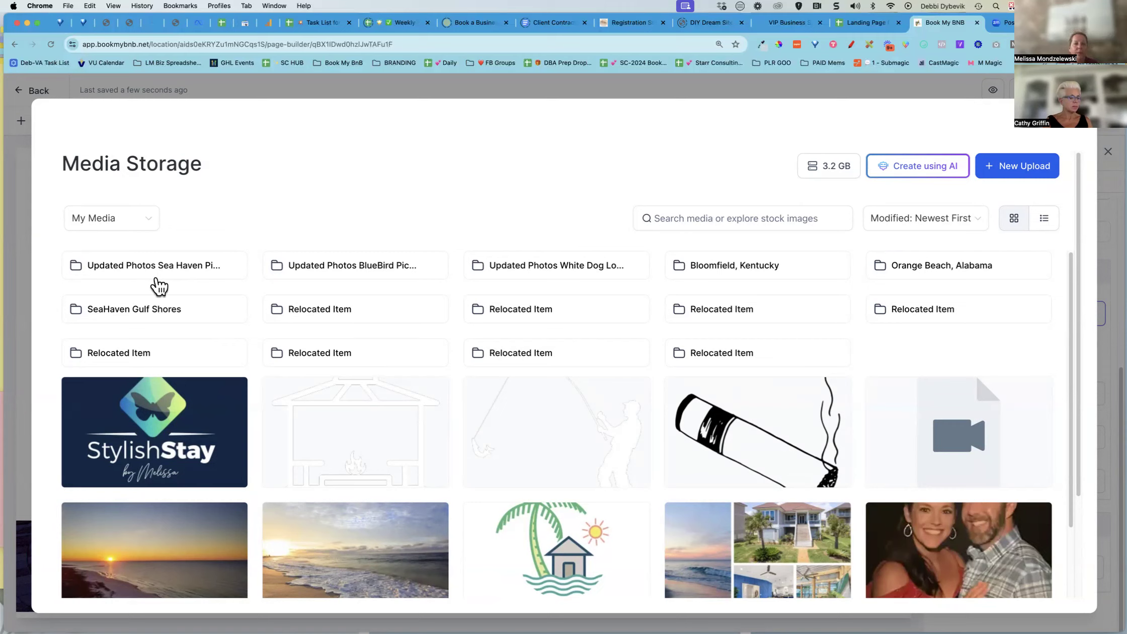
left_click(364, 269)
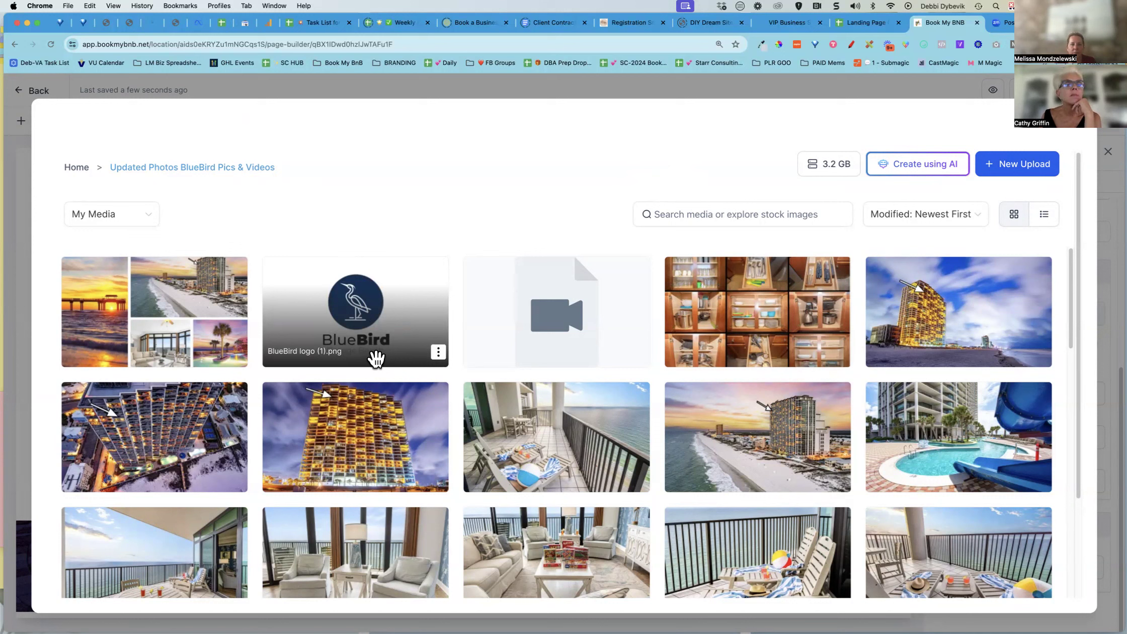
left_click(439, 353)
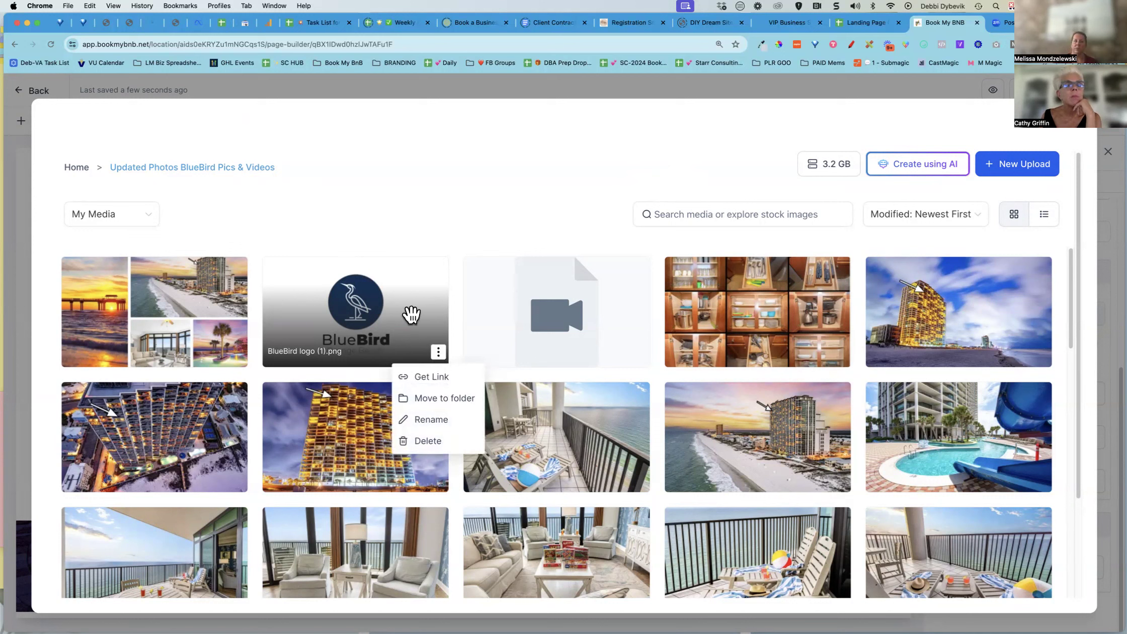
left_click(432, 377)
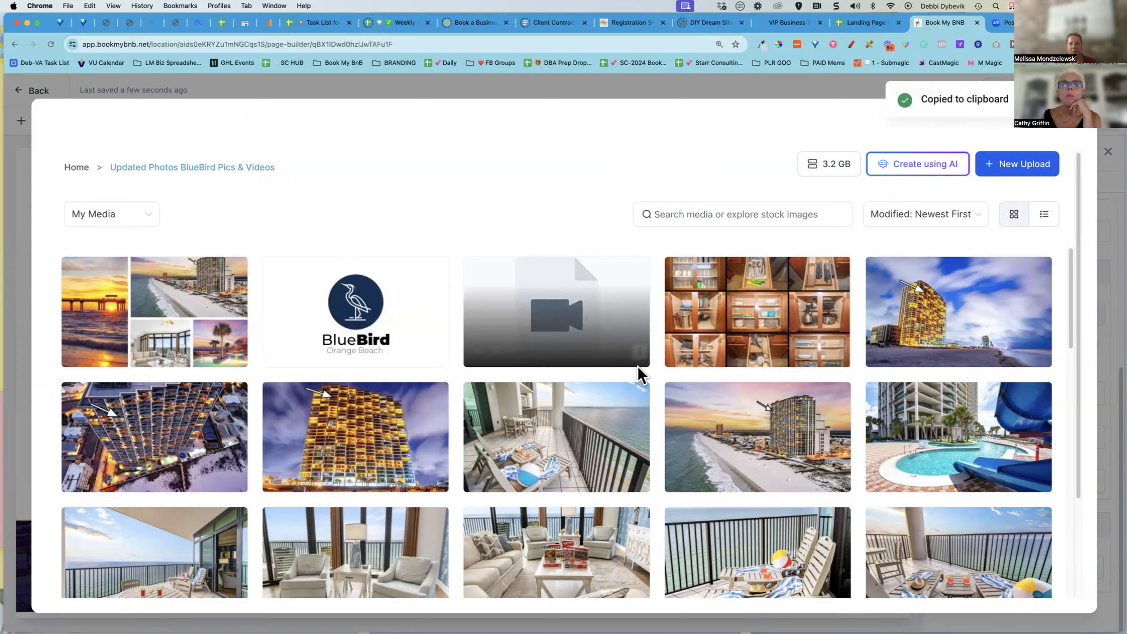
Try adding a Photos used alot label below Brand Colors on the SEO Details sheet, then clear it
left_click(868, 24)
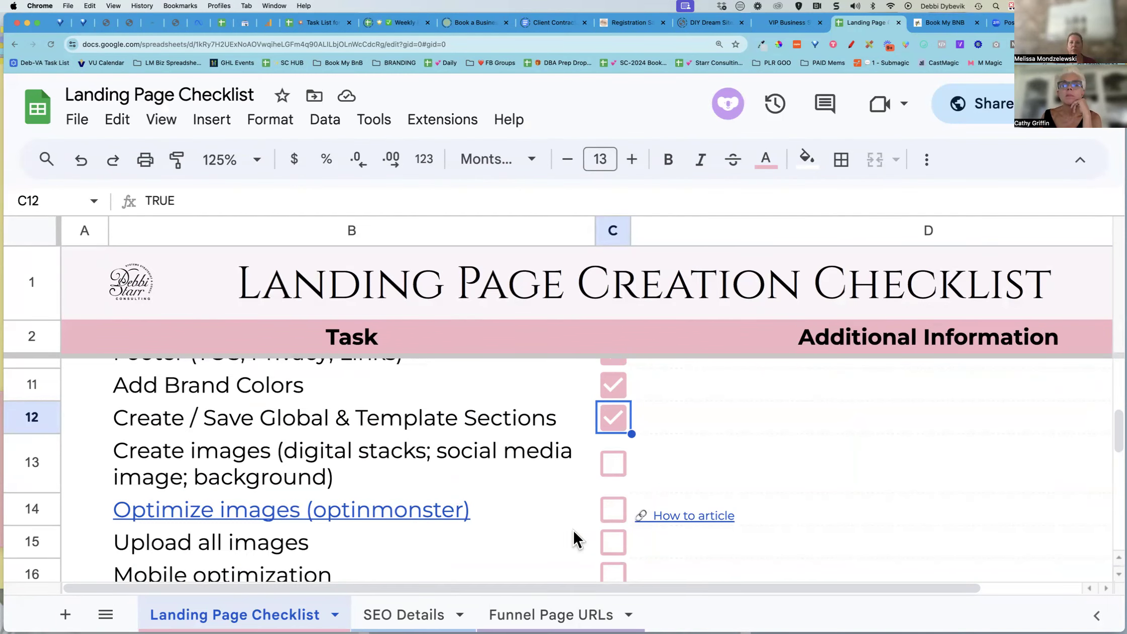
left_click(404, 614)
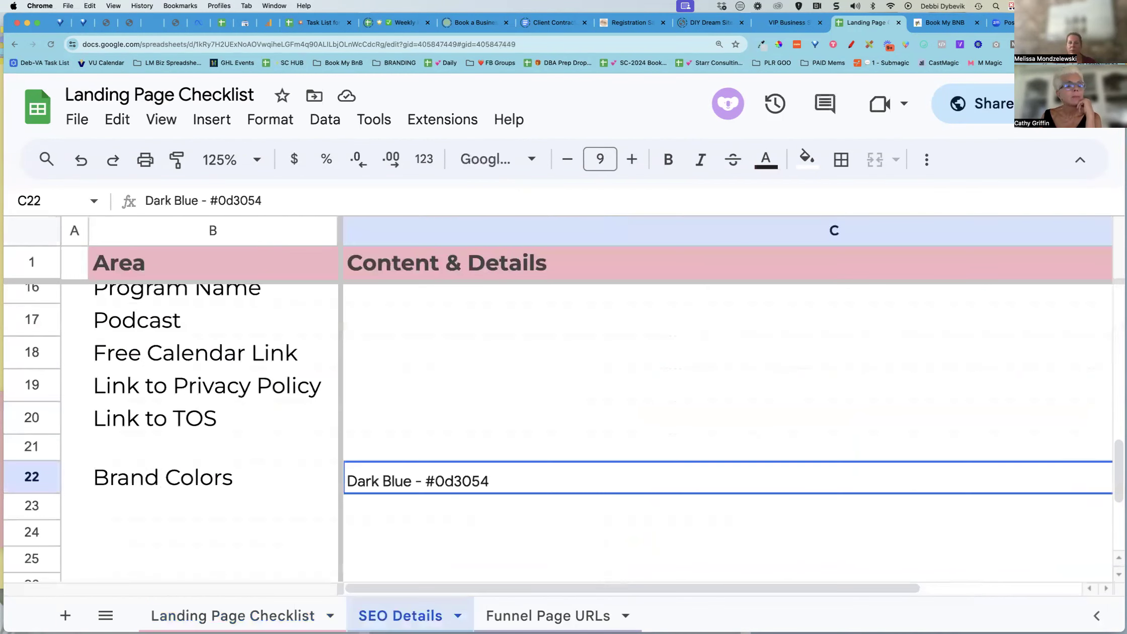
left_click(469, 518)
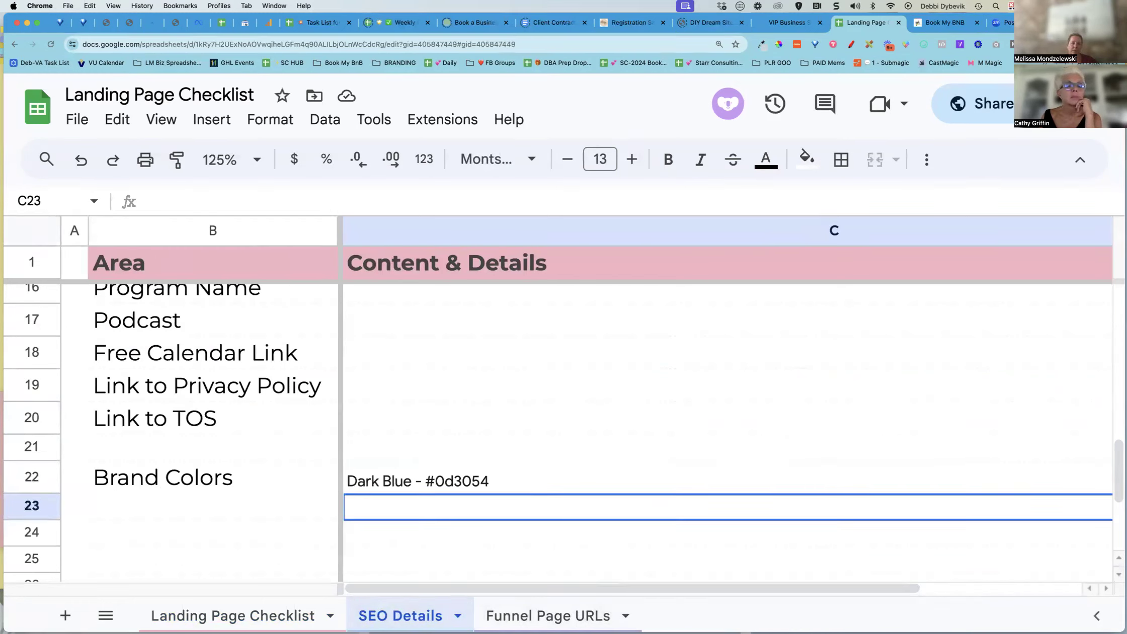
left_click(210, 553)
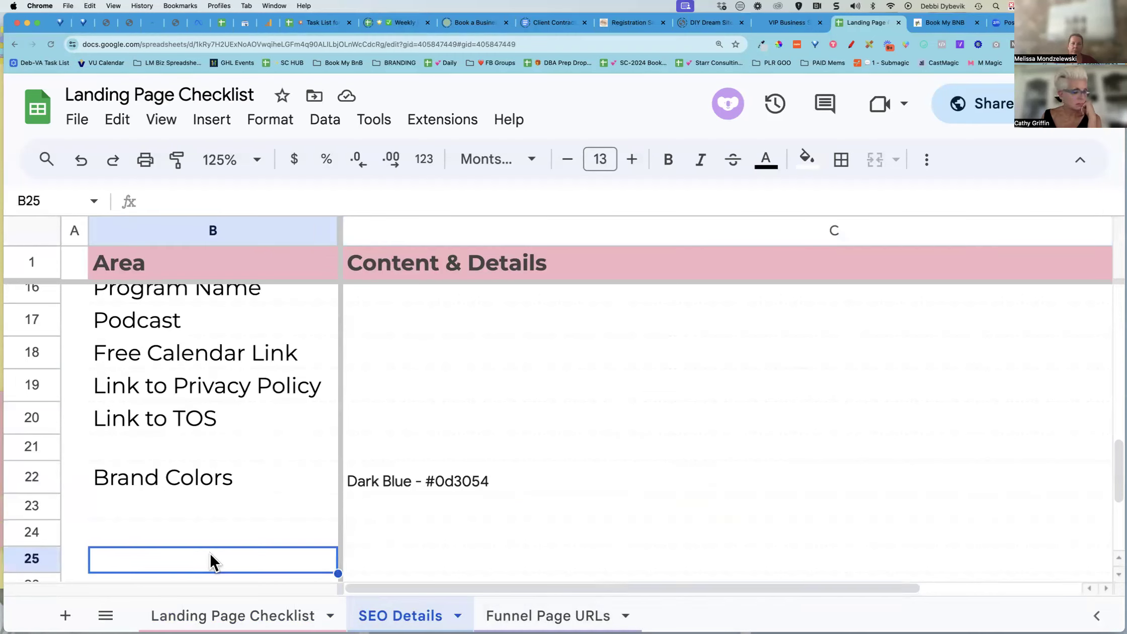
type("P")
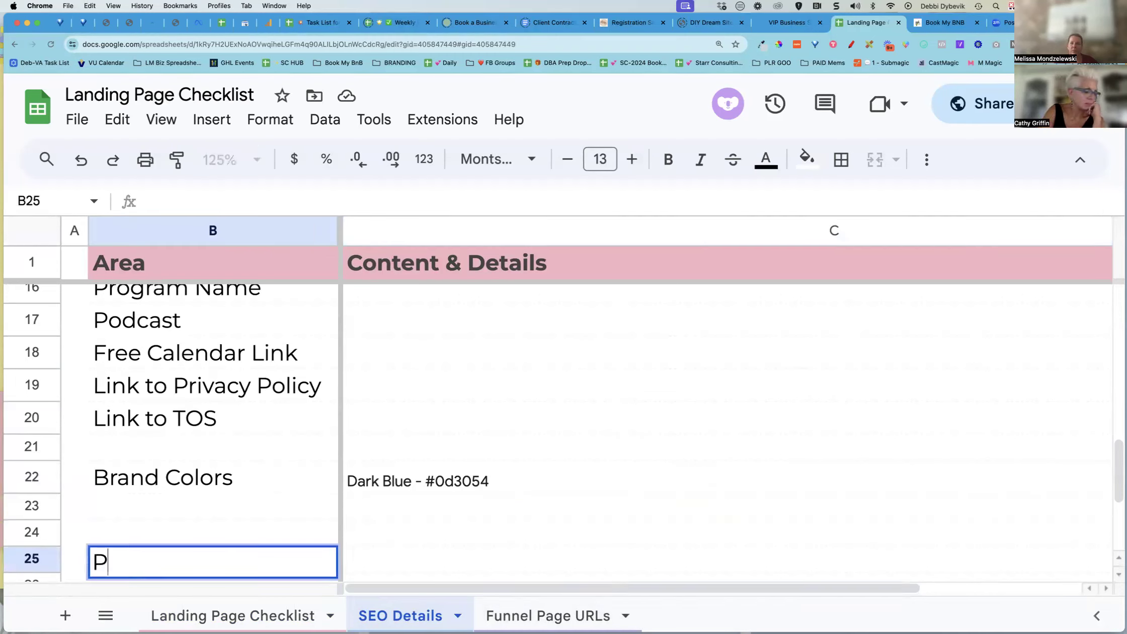
type("hotos")
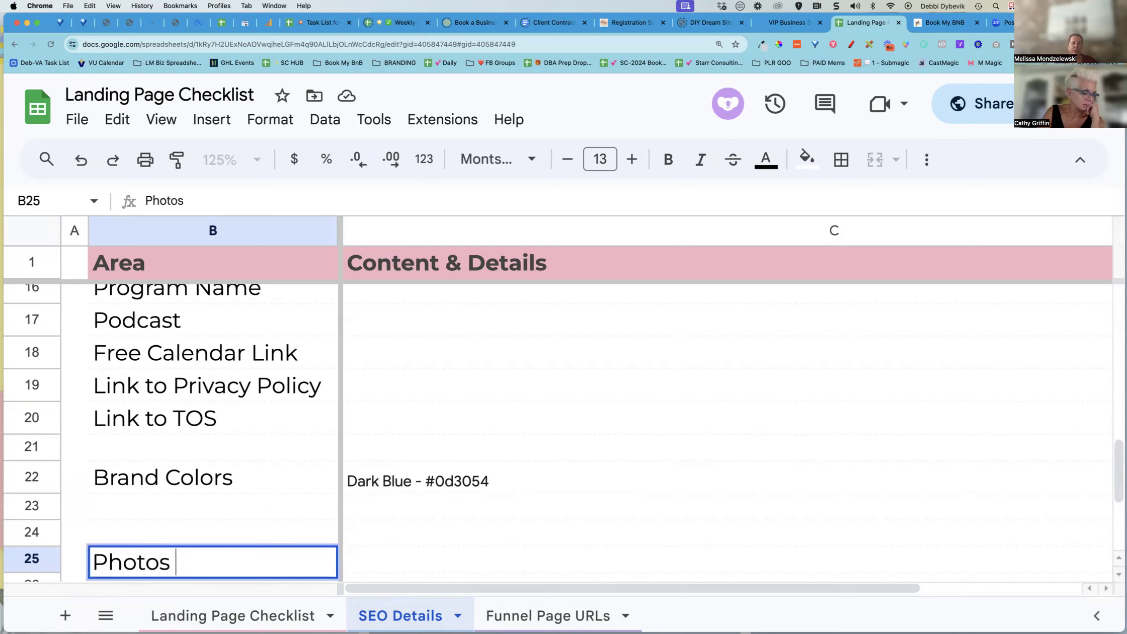
type(" used alot")
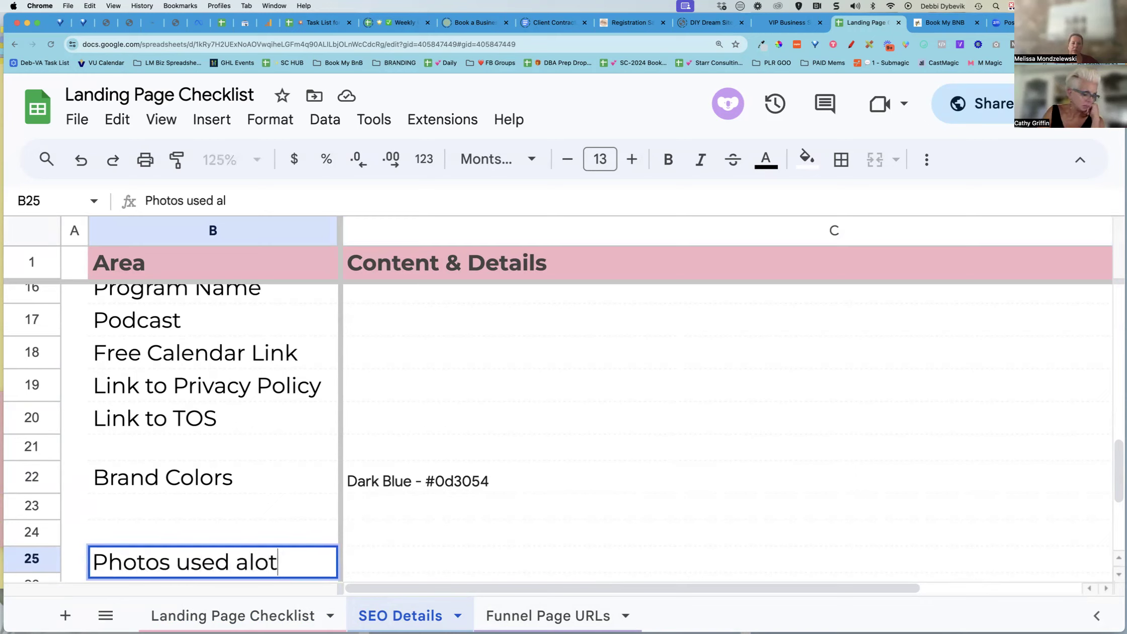
key("Tab")
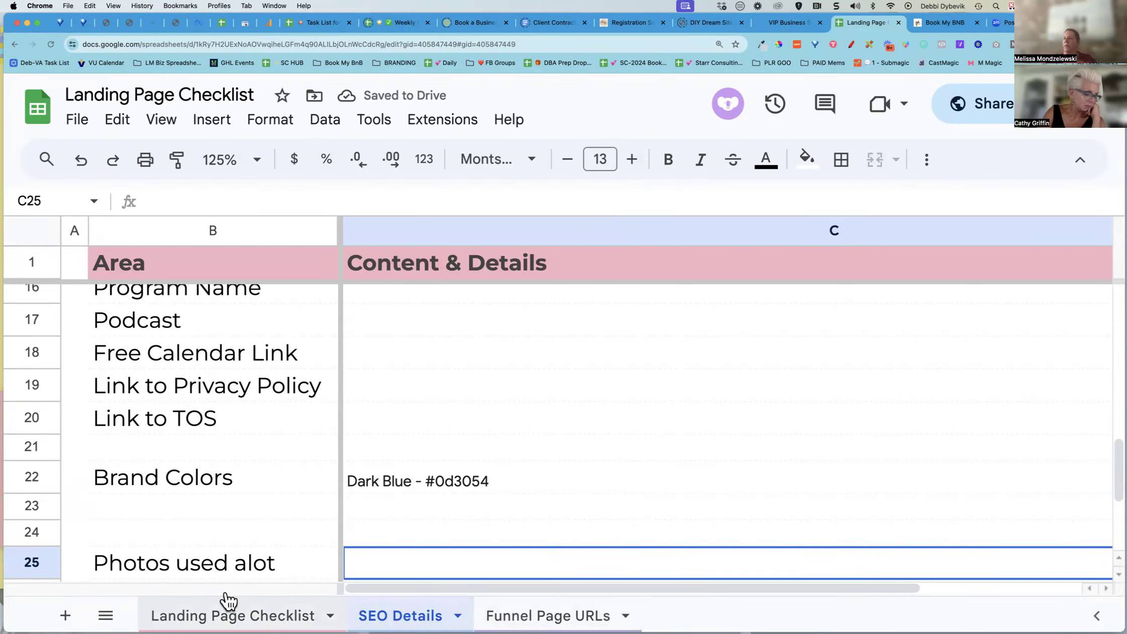
left_click(231, 563)
key("BackSpace")
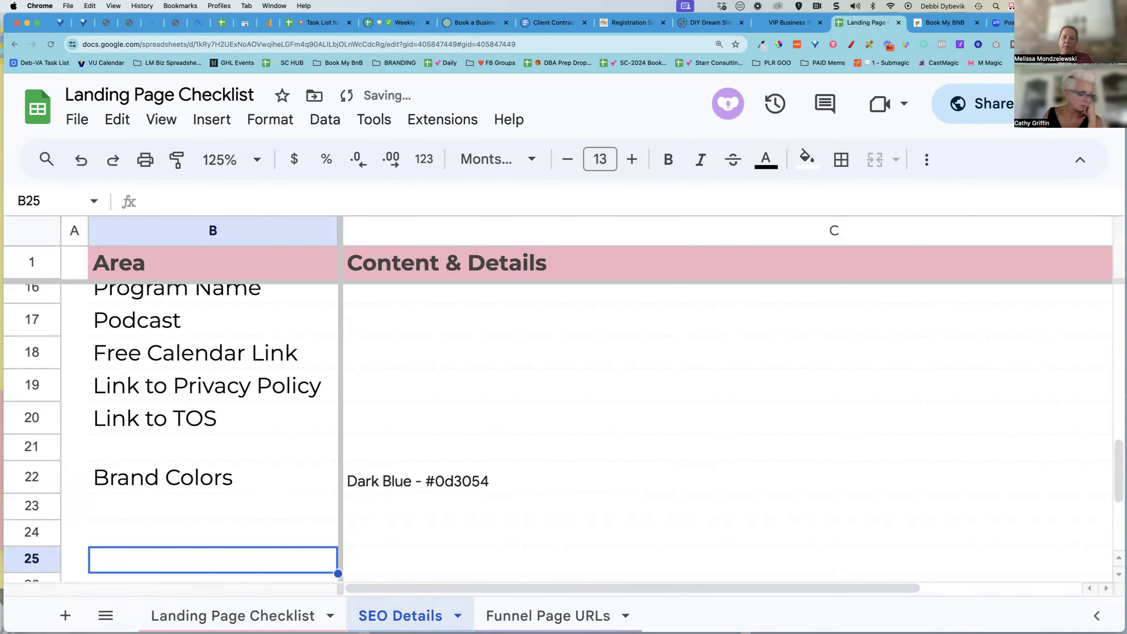
Add a new sheet and enter the column headers Photo Name and Link
left_click(65, 615)
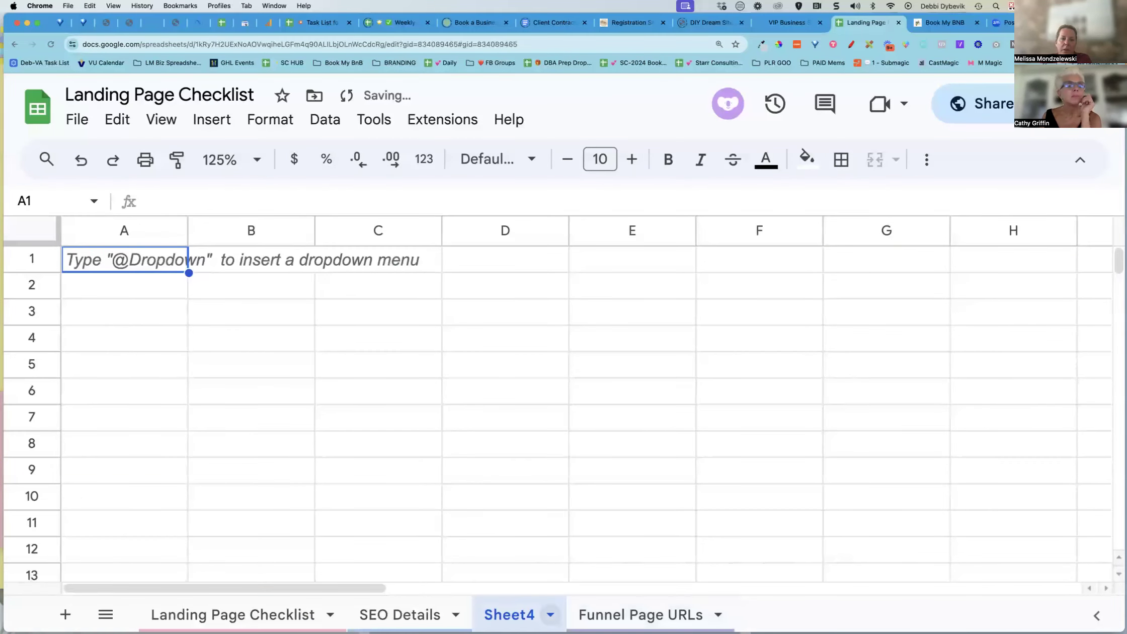
left_click(163, 262)
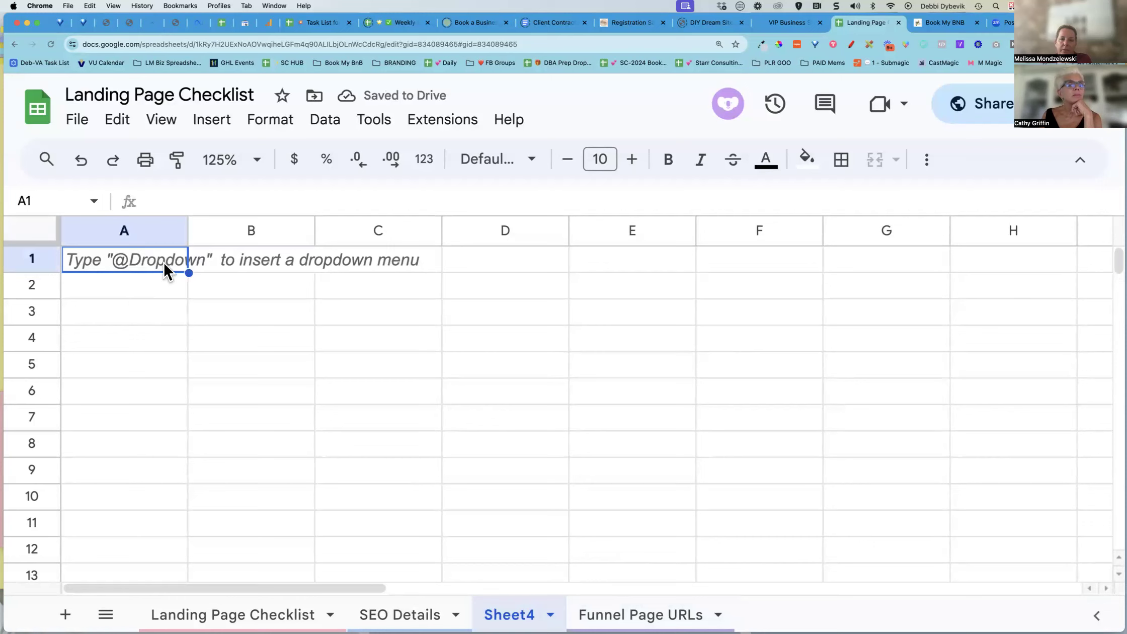
type("Phone")
key("BackSpace")
key("BackSpace")
key("BackSpace")
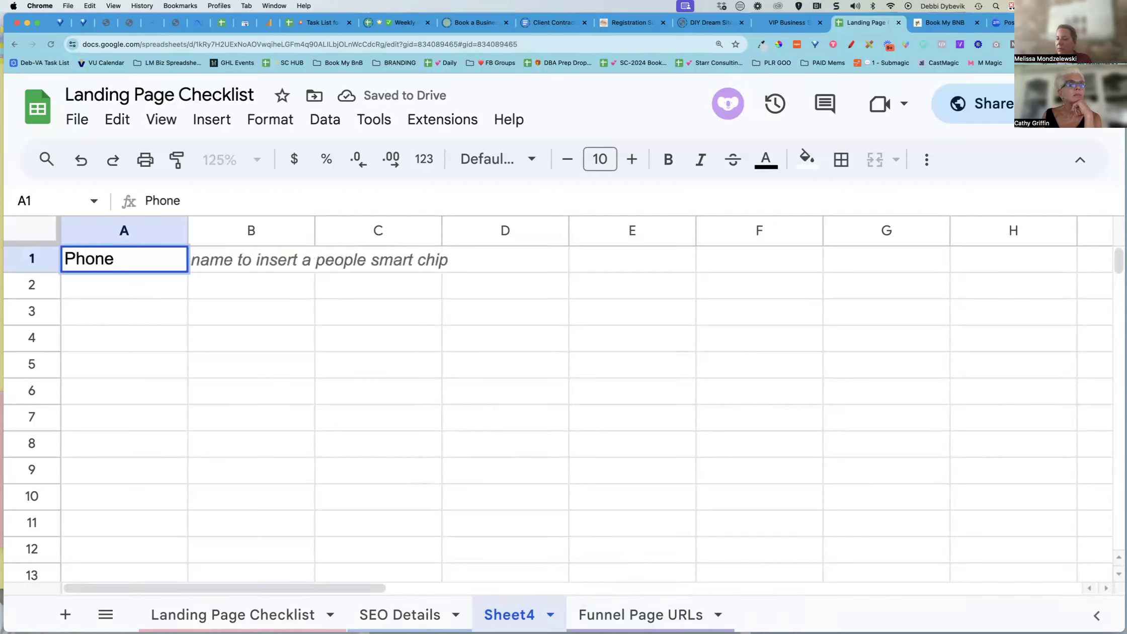
type("to Name")
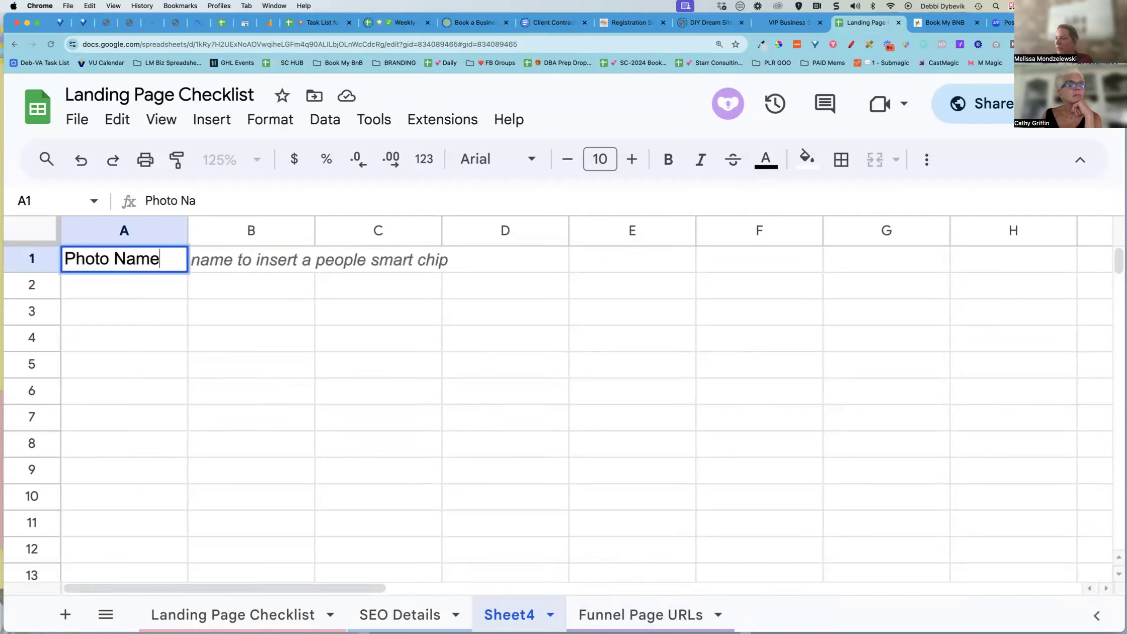
key("Tab")
type("Lin")
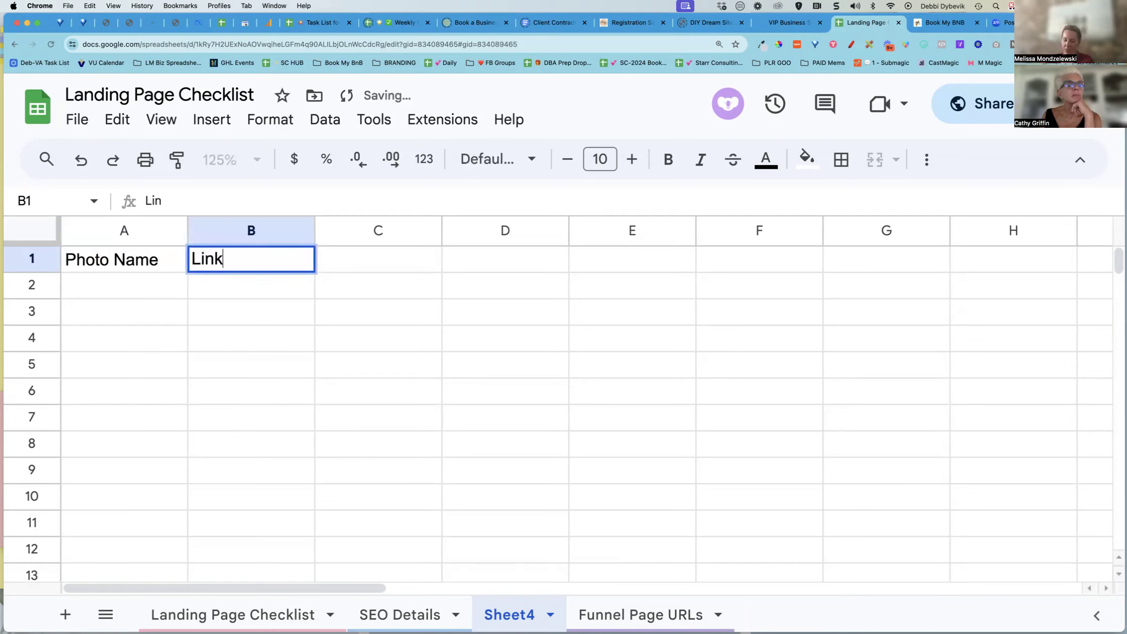
type("k")
key("Return")
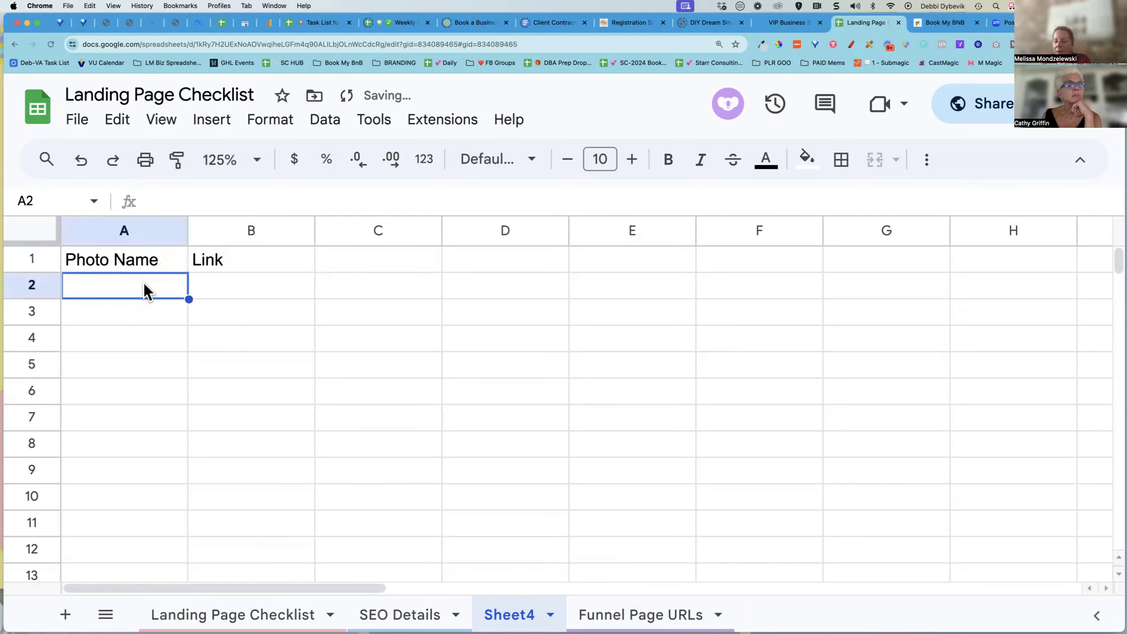
Enter BB Logo as the first photo name and paste the copied BlueBird logo link beside it
type("BB Logo")
key("Tab")
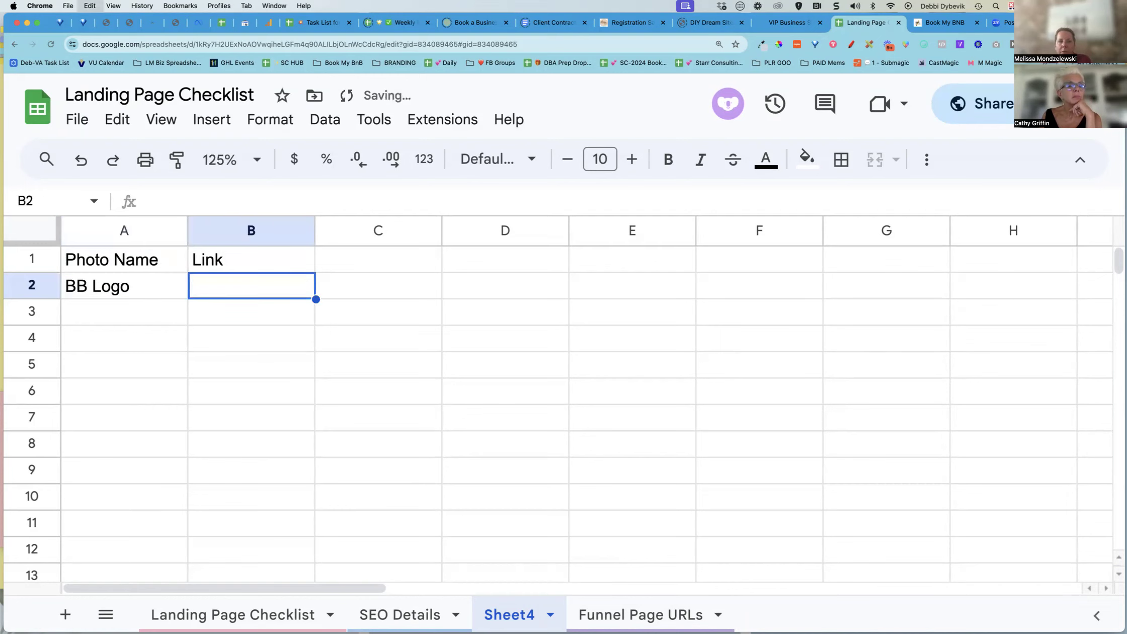
type("https://storage.googleapis.com/msgsndr/aids0eKRYZu1mNGCqs1S/media/666785f2072c06e9518cb500.png")
left_click(181, 426)
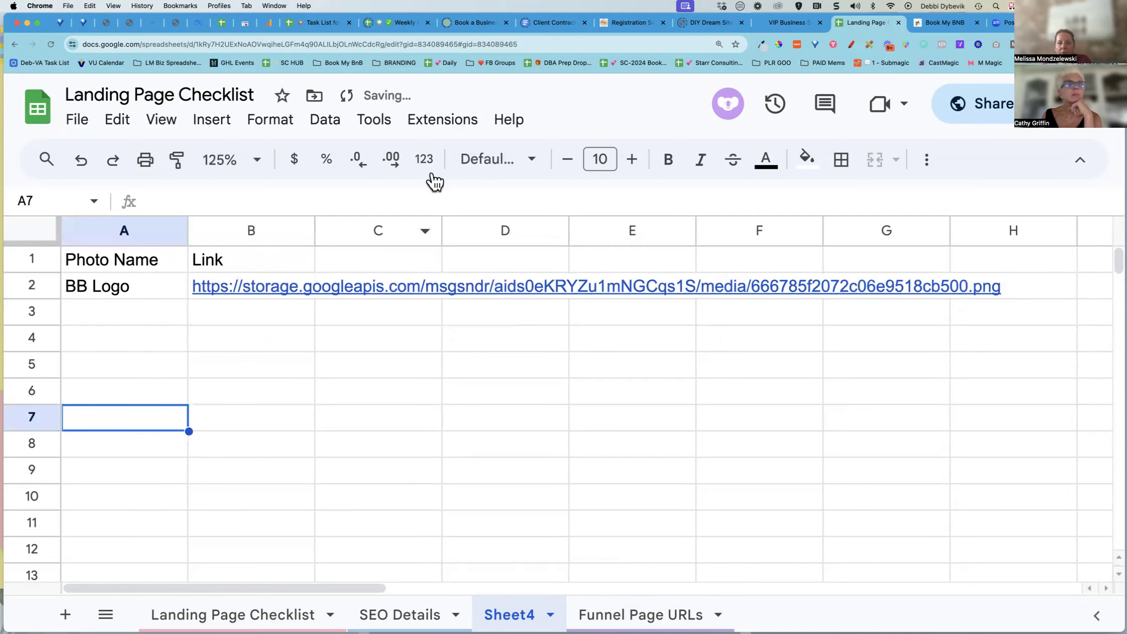
Widen the Link column and make the Photo Name and Link headers bold
left_click_drag(315, 230, 445, 231)
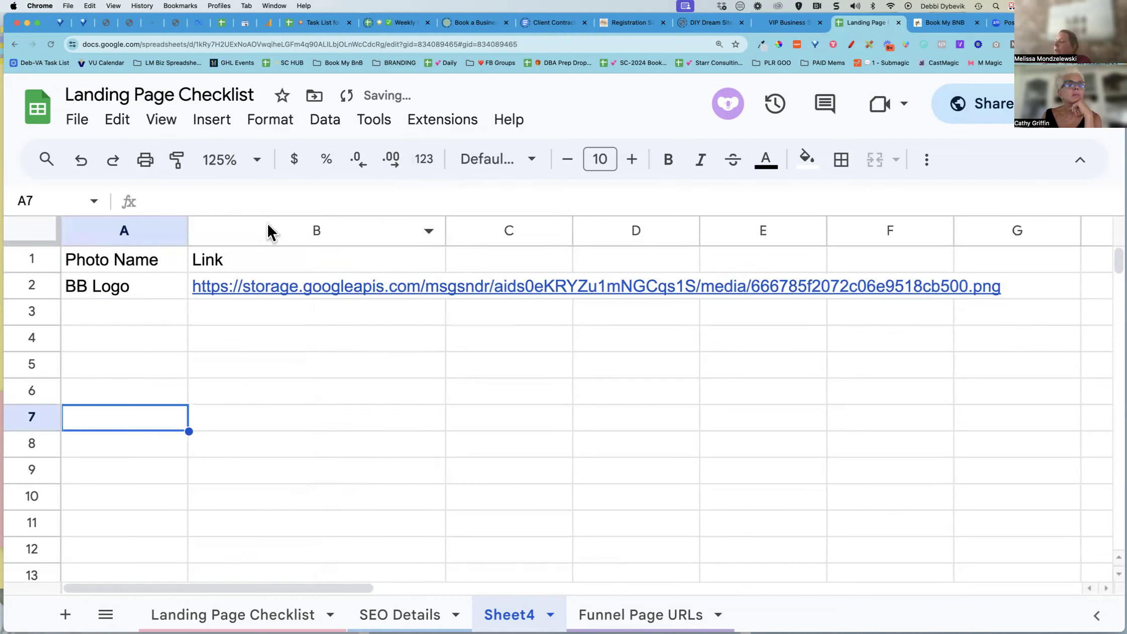
left_click_drag(171, 261, 221, 253)
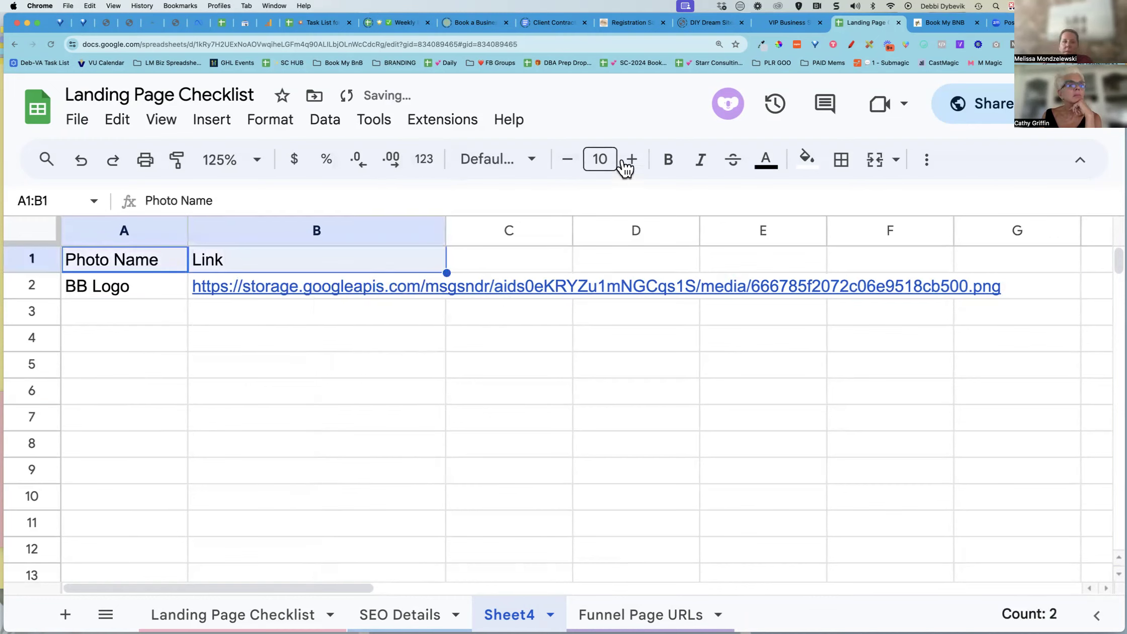
left_click(674, 170)
left_click(347, 388)
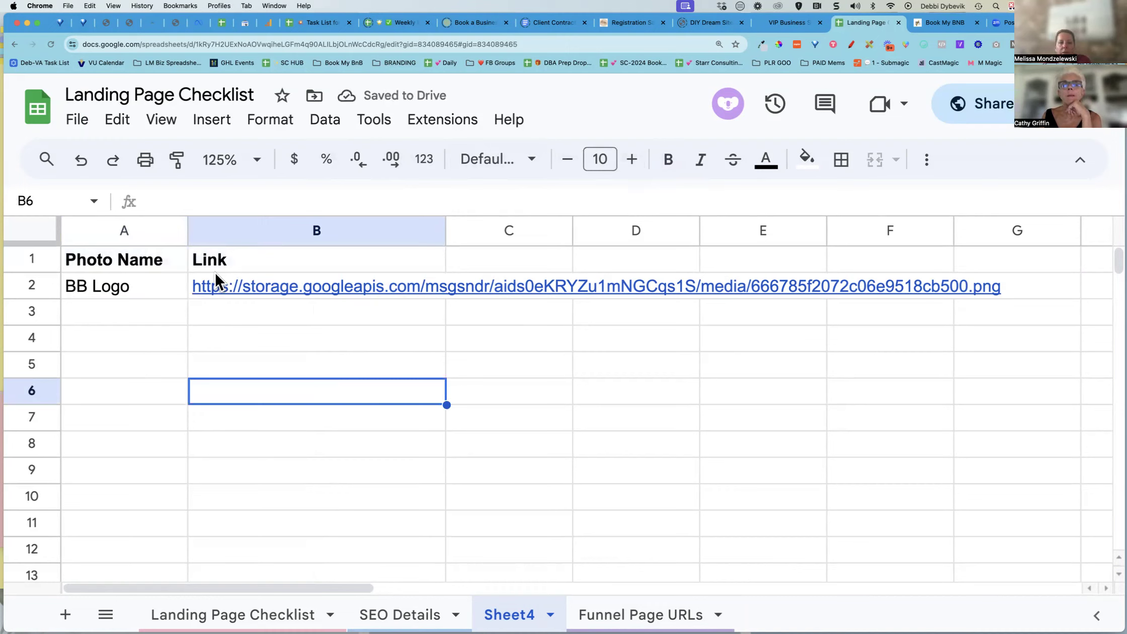
left_click(411, 287)
left_click(449, 321)
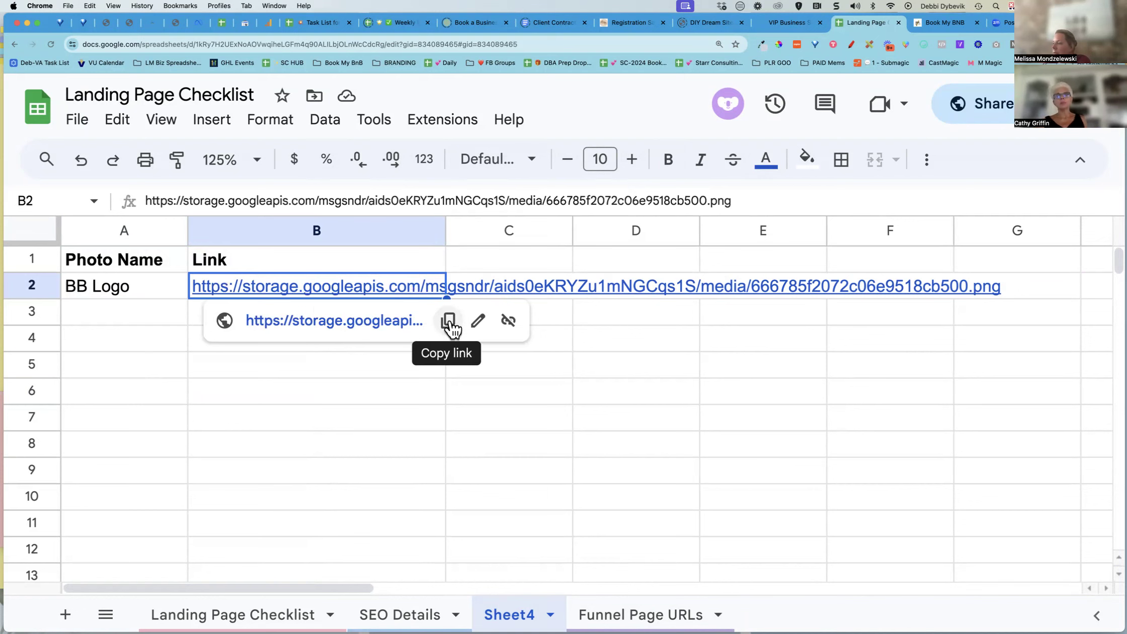
Return to the page builder and browse the media library's top-level folders before closing it
left_click(943, 22)
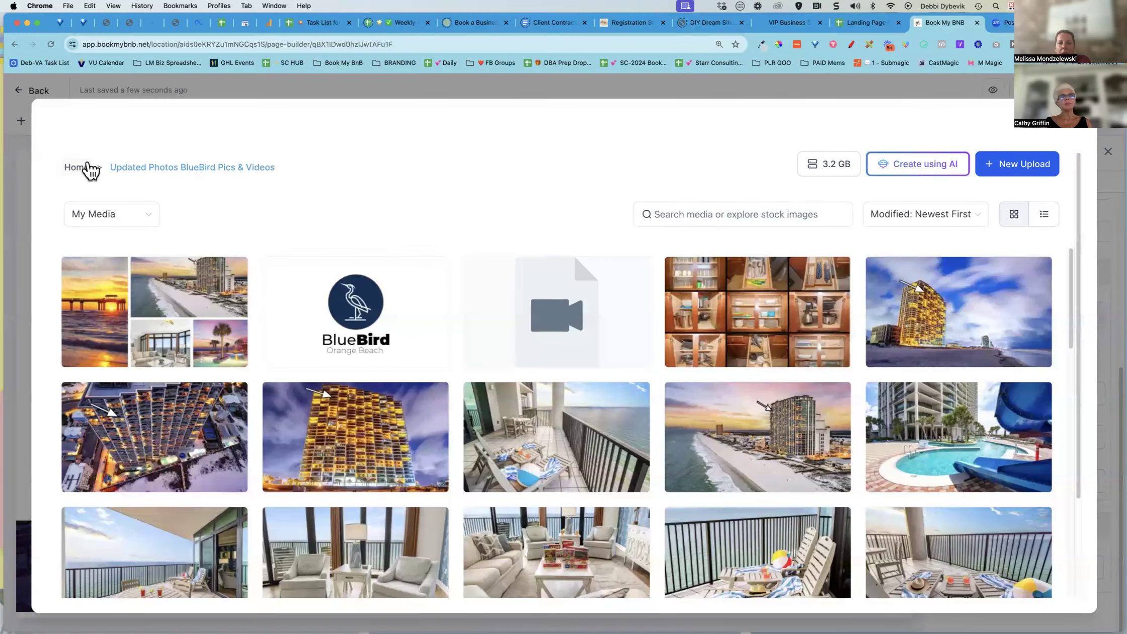
mouse_move(294, 397)
left_click(81, 167)
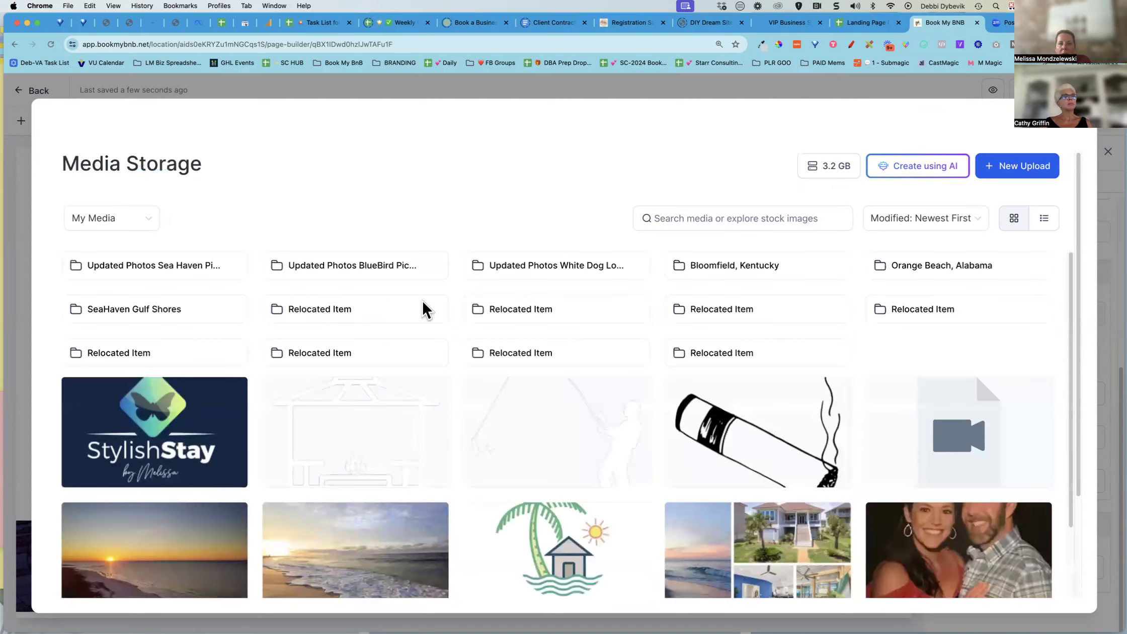
scroll(448, 322, "down", 2)
scroll(445, 314, "up", 3)
key("Escape")
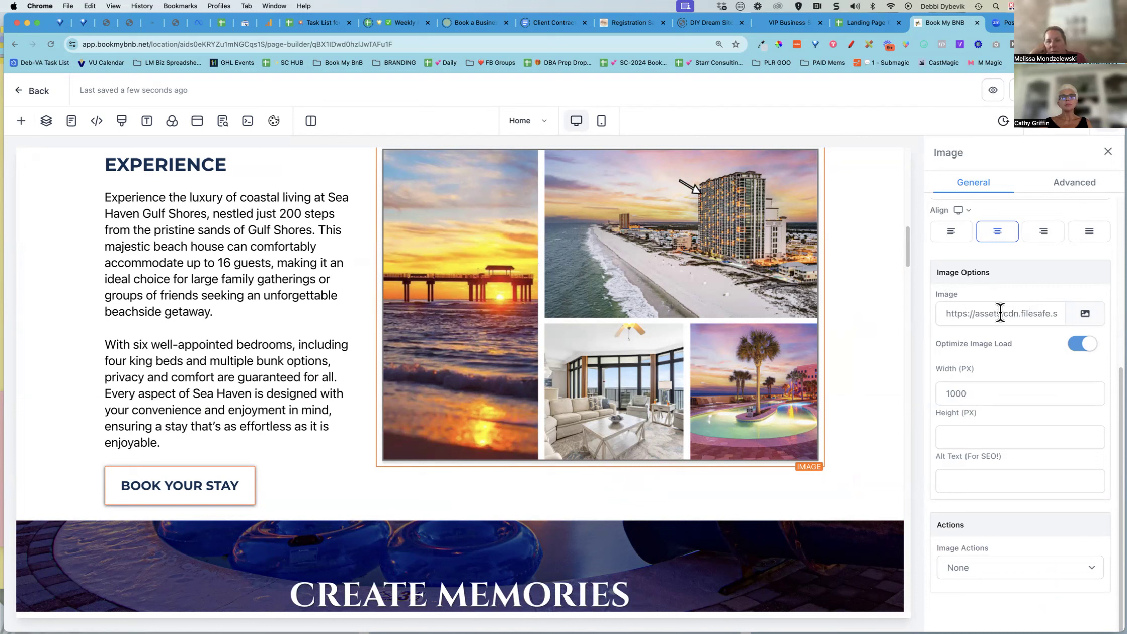
Reopen the collage image's media picker and browse through the Relocated Item folder's images
left_click(1085, 318)
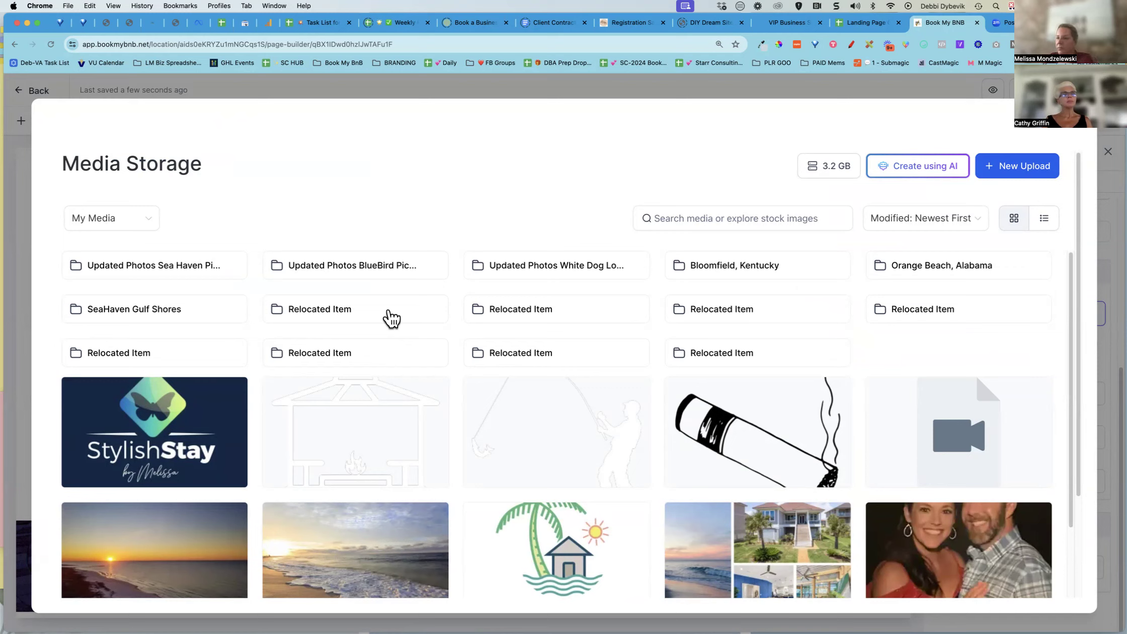
left_click(324, 311)
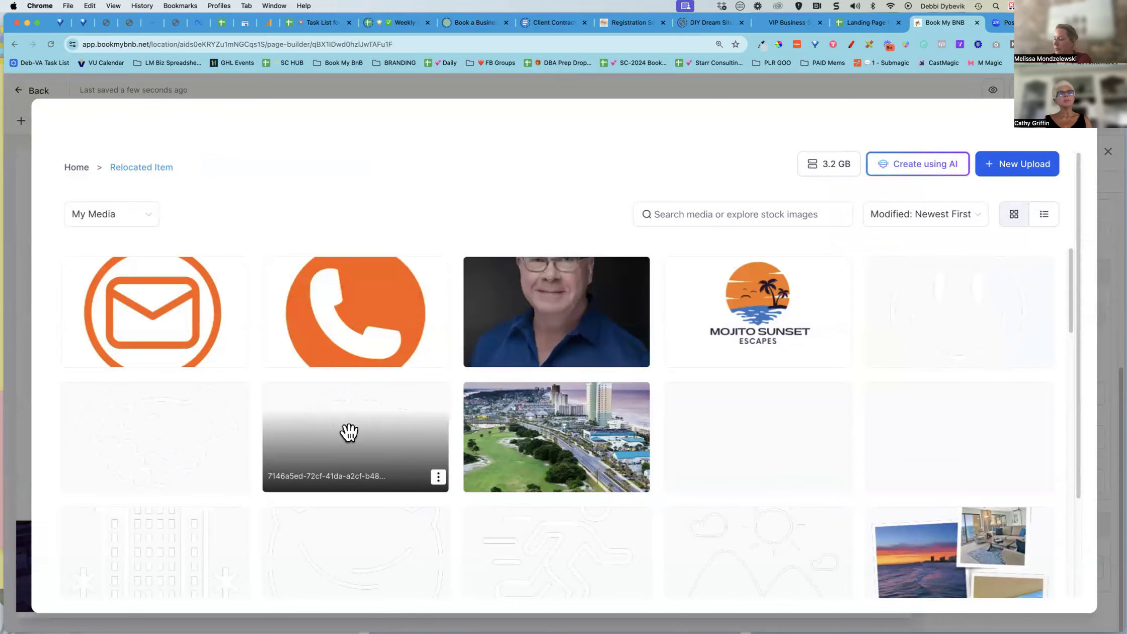
scroll(347, 432, "down", 2)
scroll(347, 432, "down", 3)
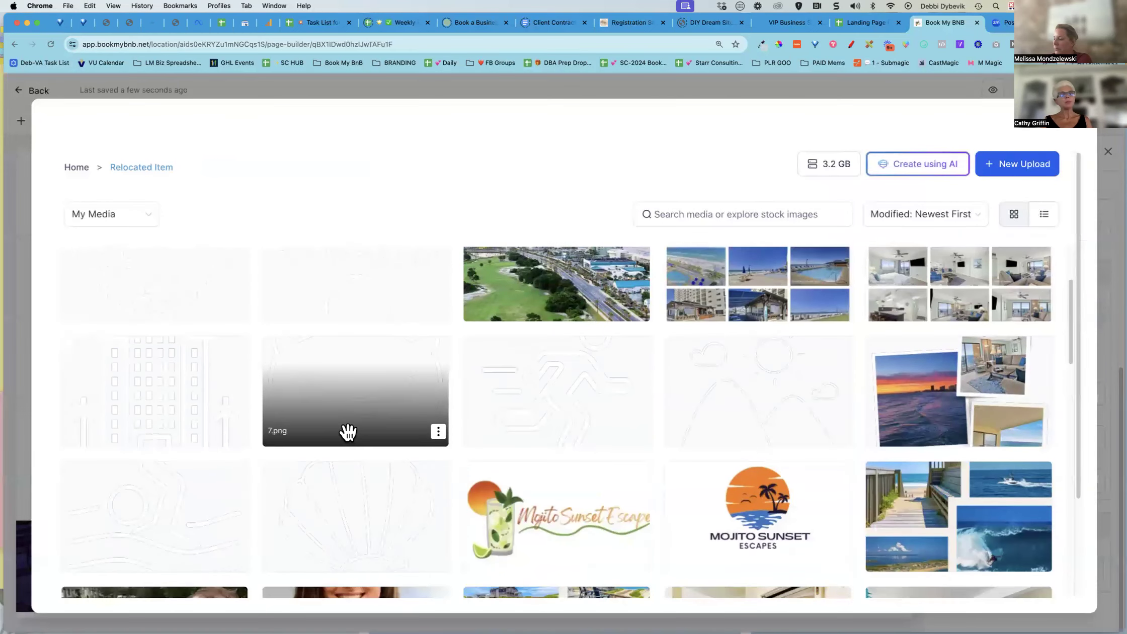
scroll(347, 432, "down", 5)
scroll(347, 431, "down", 15)
scroll(345, 457, "down", 5)
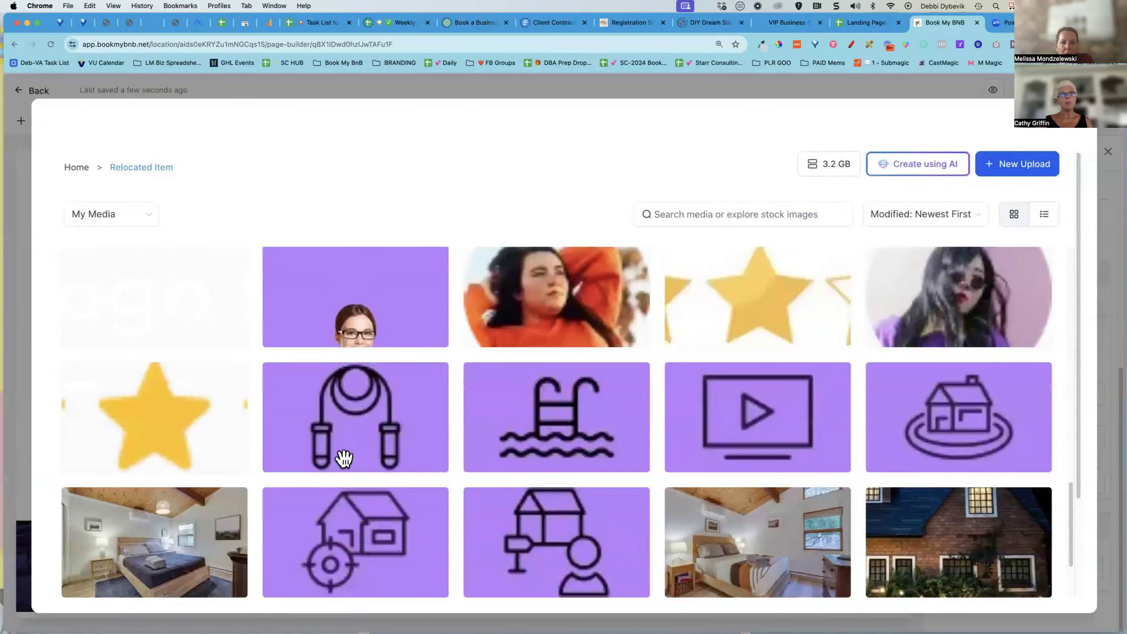
scroll(345, 466, "down", 20)
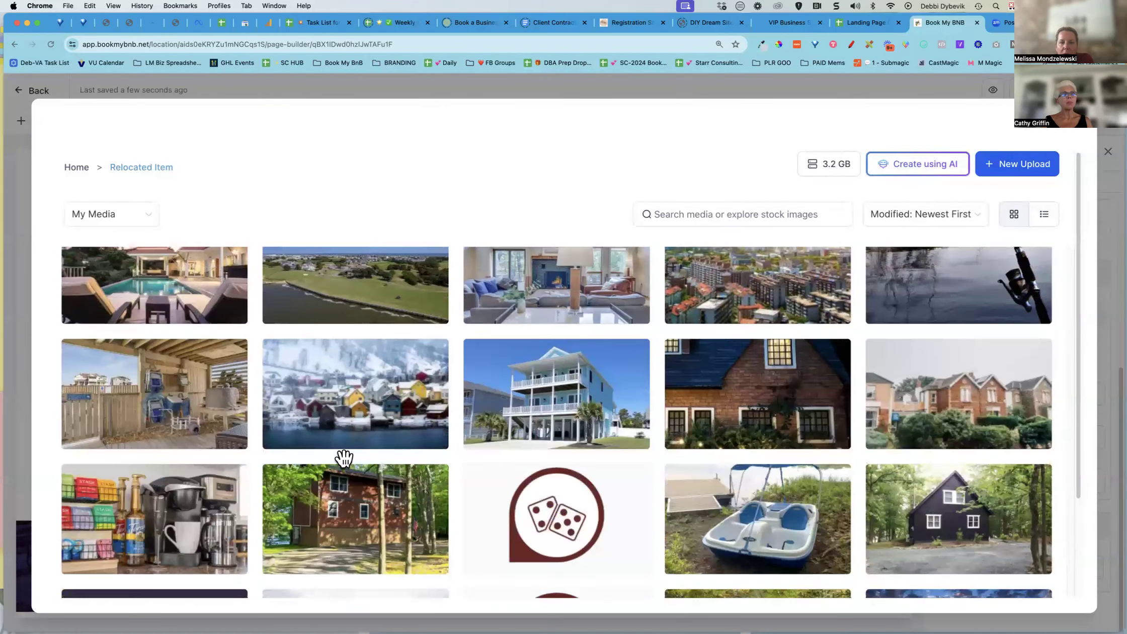
scroll(344, 457, "down", 8)
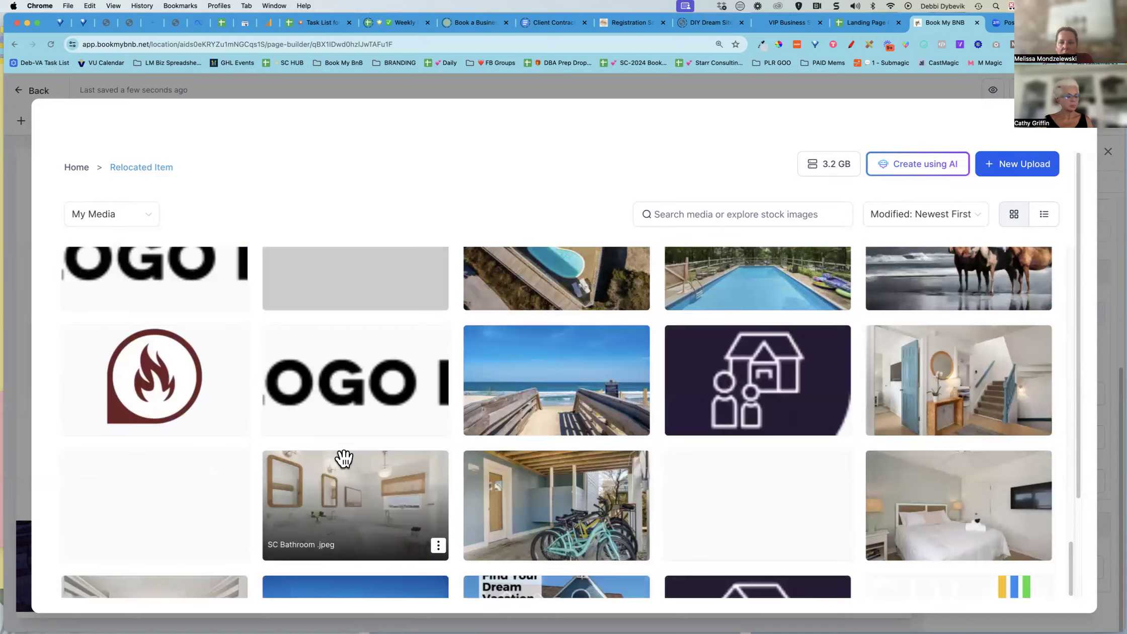
scroll(344, 458, "up", 10)
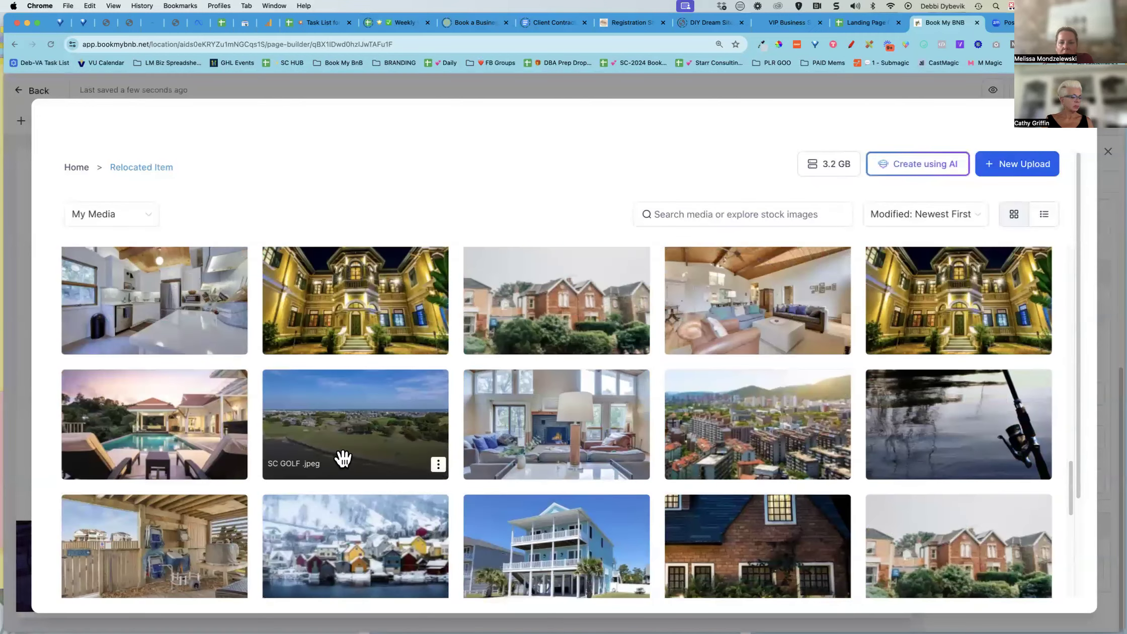
scroll(344, 457, "up", 5)
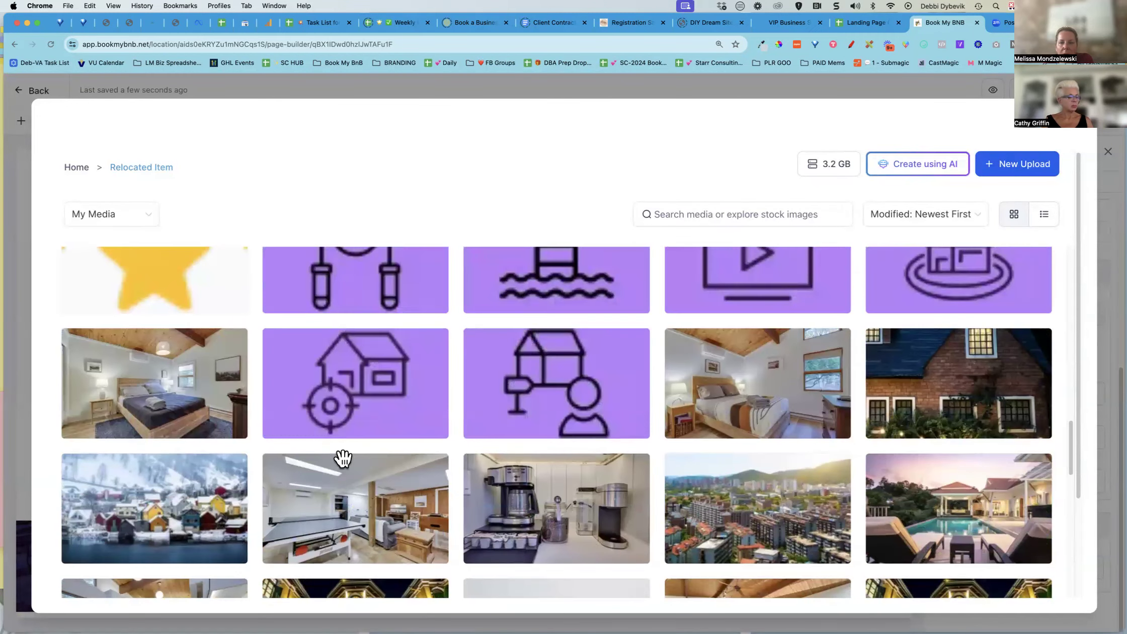
left_click(80, 171)
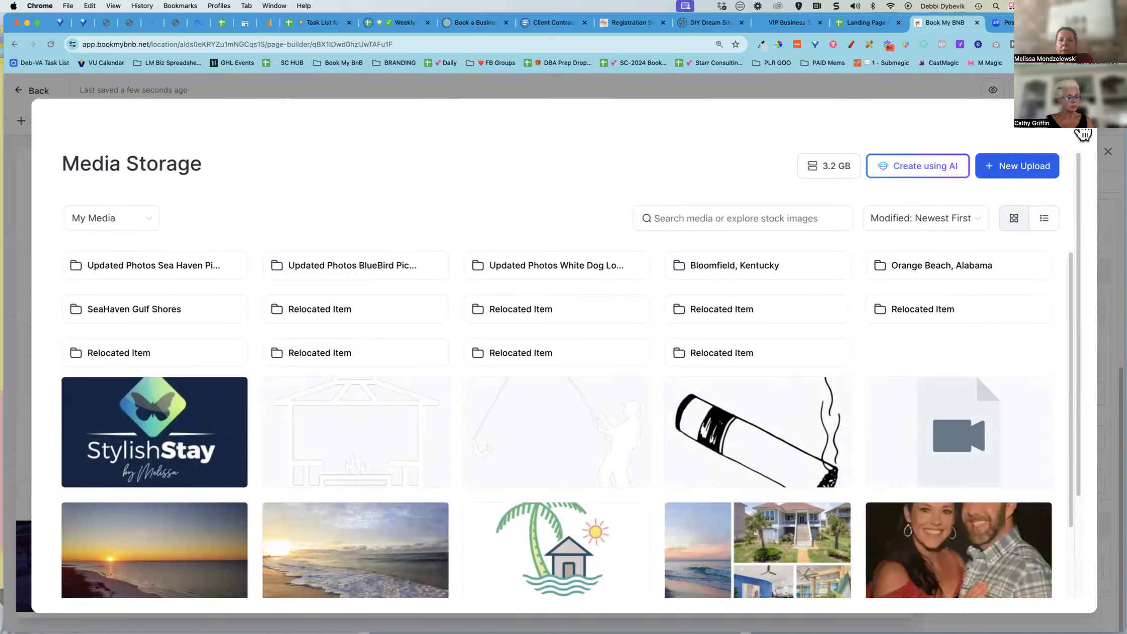
left_click(1079, 129)
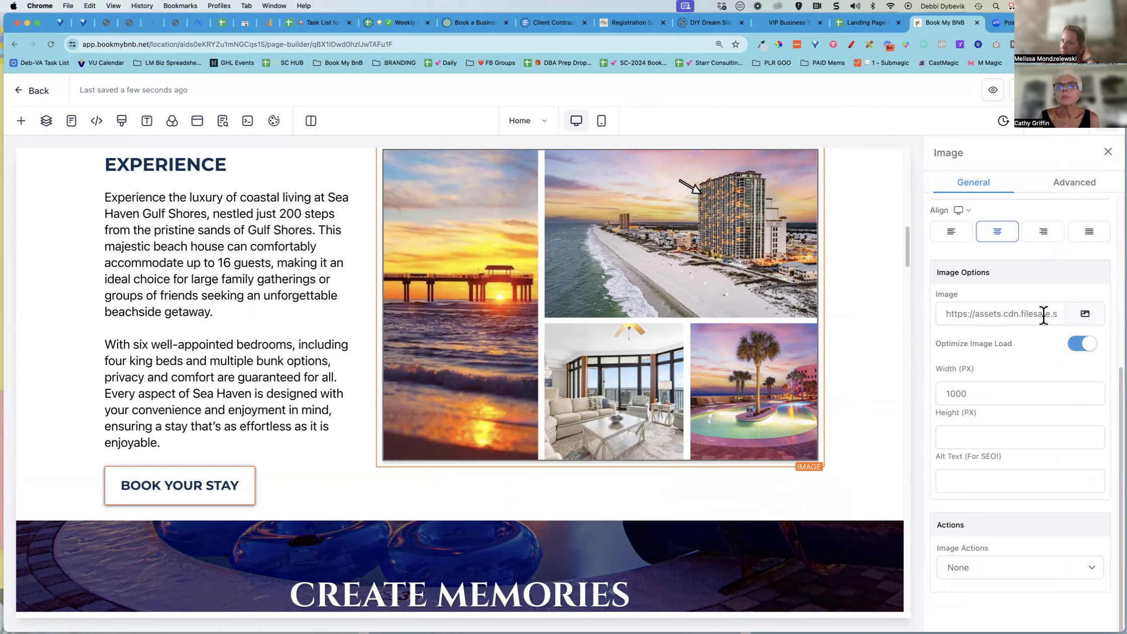
left_click(1084, 314)
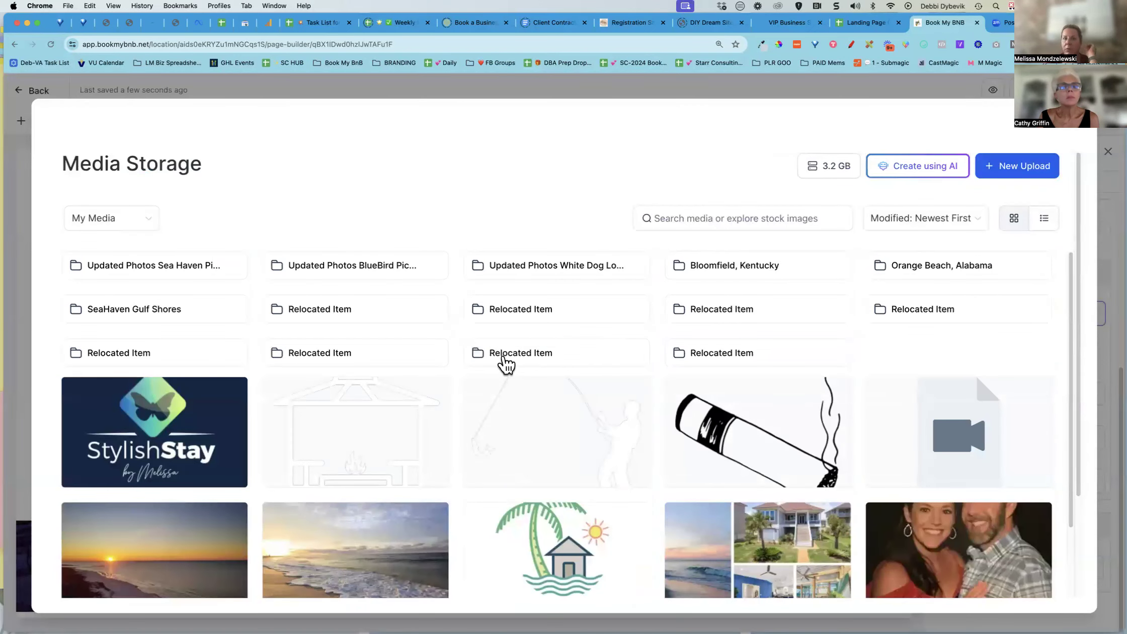
Open the other Relocated Item folders in the media storage, scroll through their images, and close the picker
left_click(518, 360)
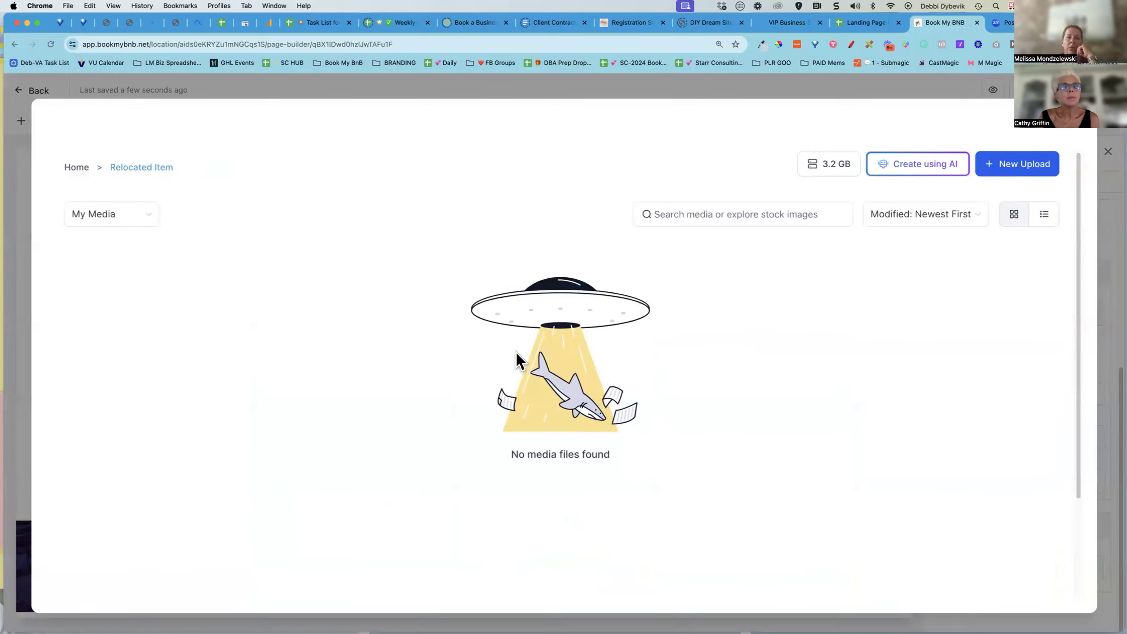
left_click(77, 167)
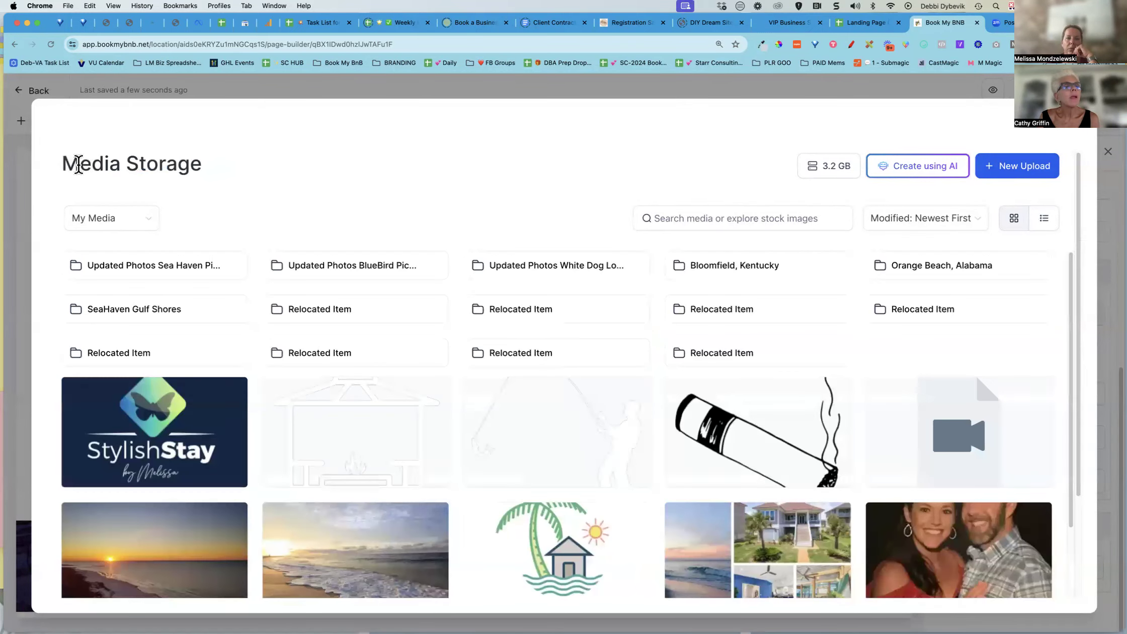
left_click(329, 310)
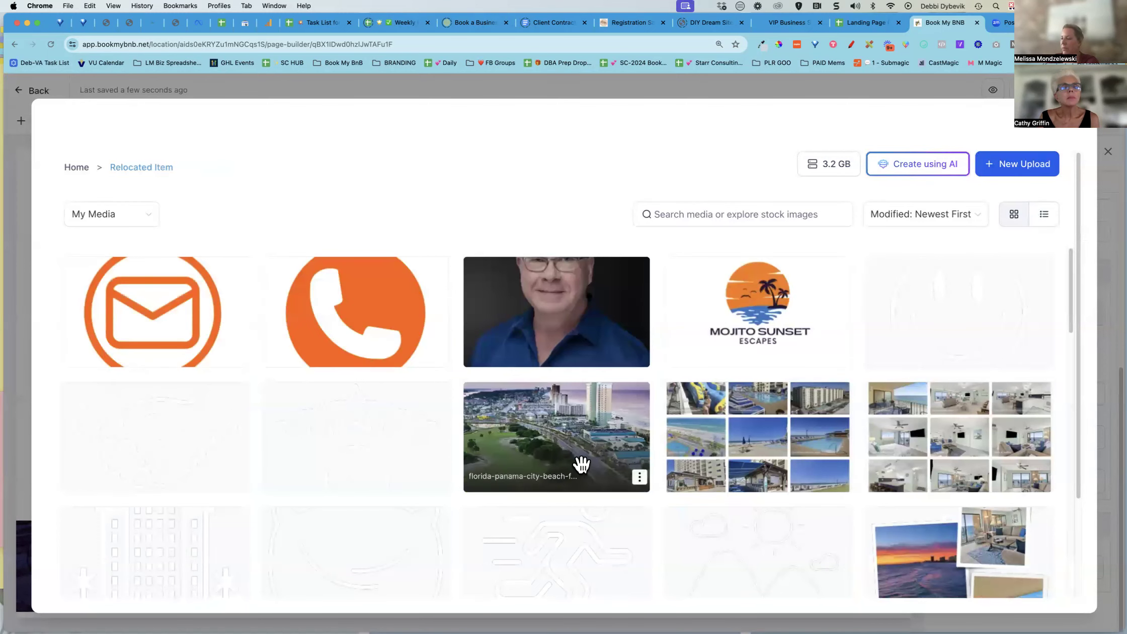
scroll(578, 461, "down", 5)
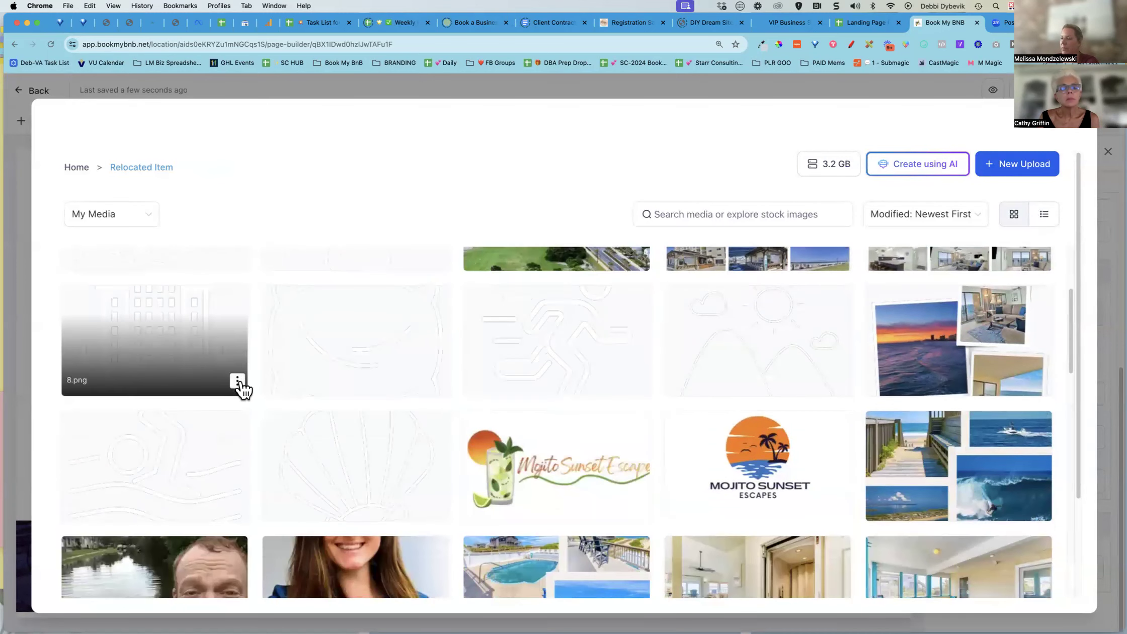
scroll(282, 450, "down", 3)
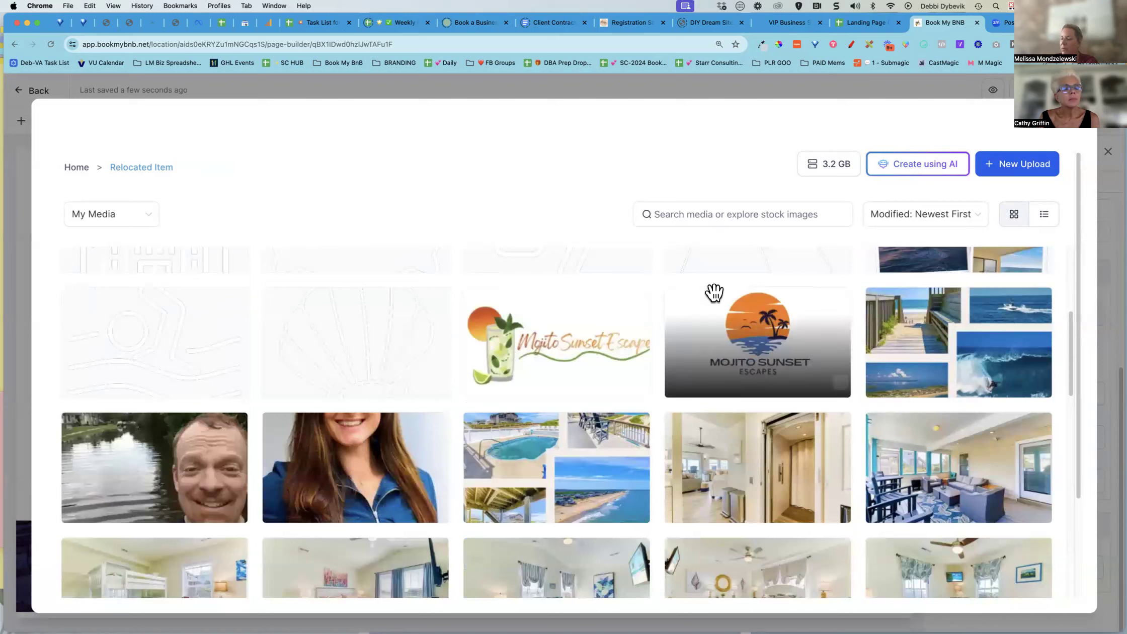
scroll(863, 353, "down", 12)
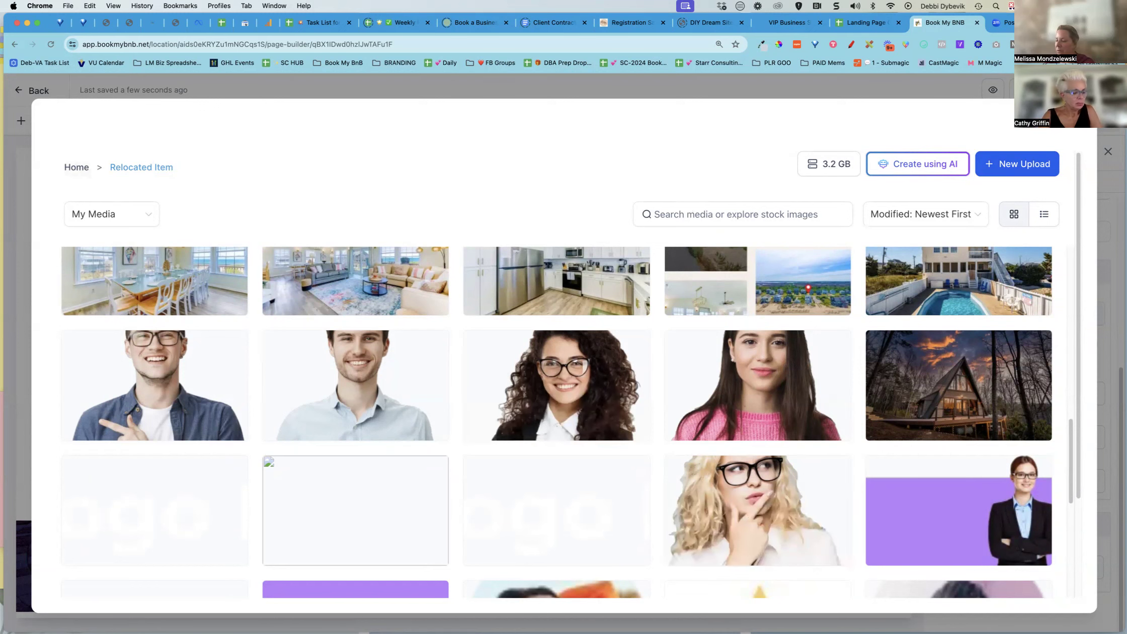
left_click(1078, 133)
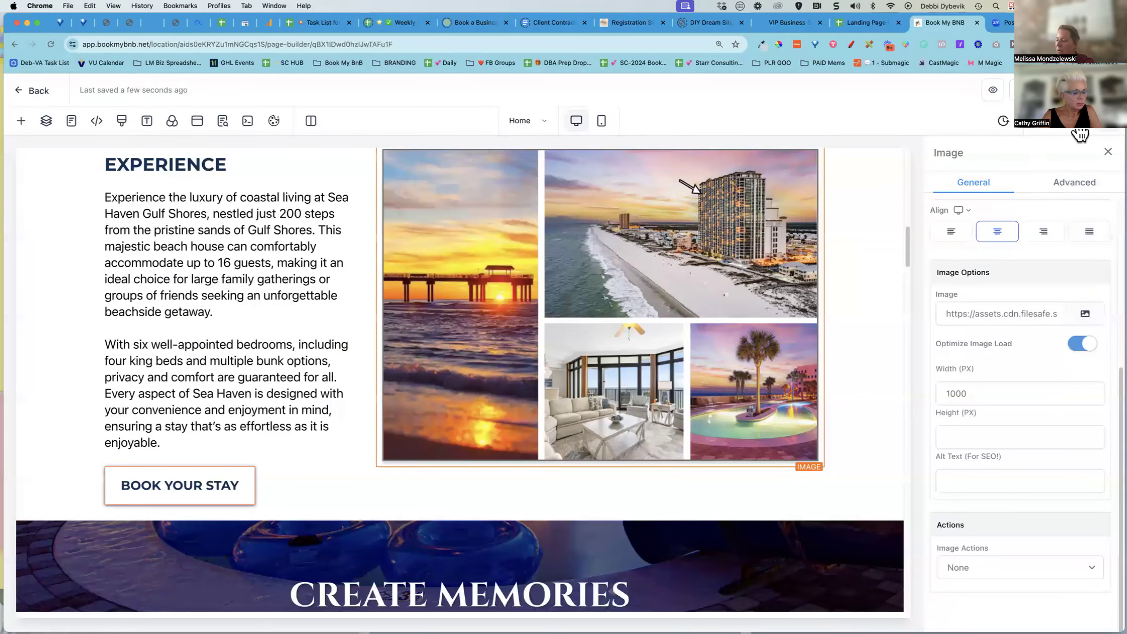
In the Landing Page Checklist sheet, tick the Create images (digital stacks; social media image; background) task
left_click(865, 23)
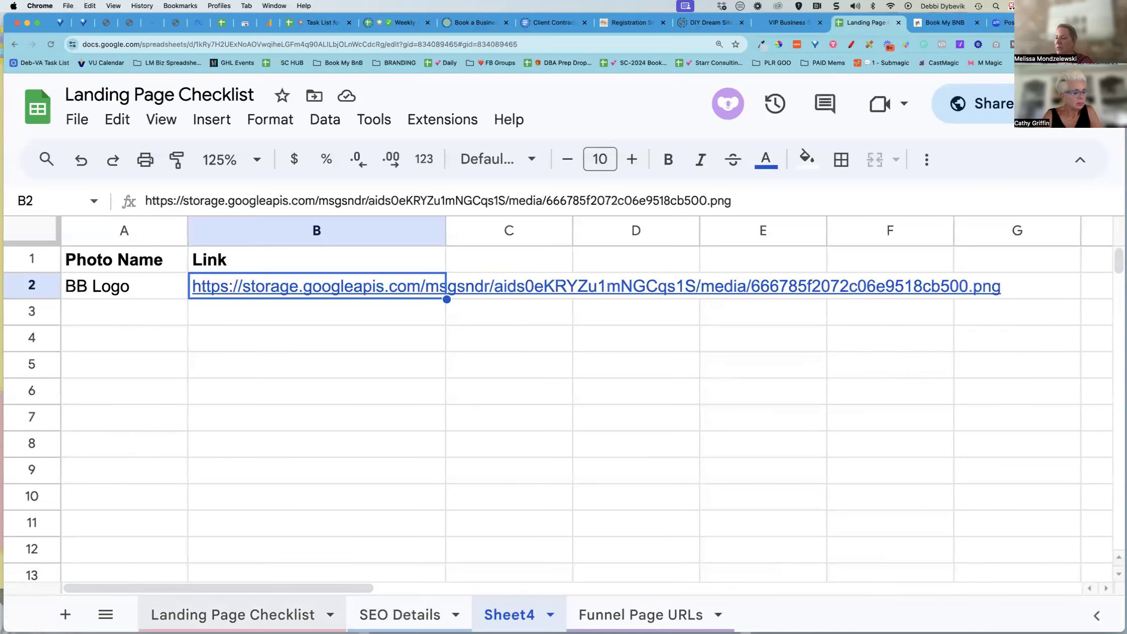
left_click(232, 614)
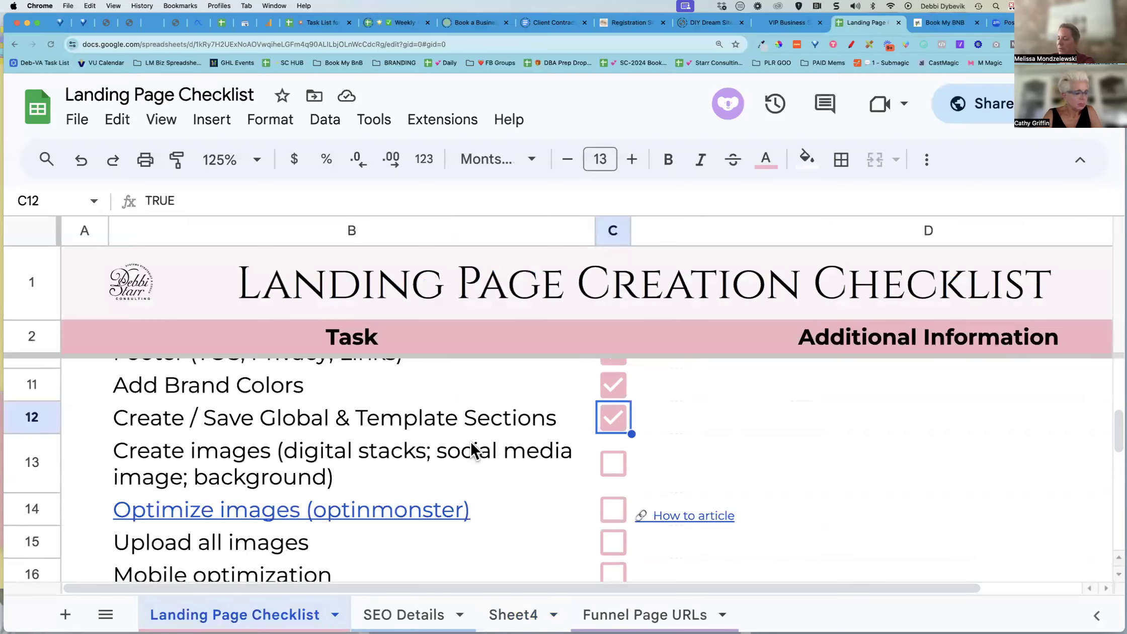
scroll(470, 445, "down", 1)
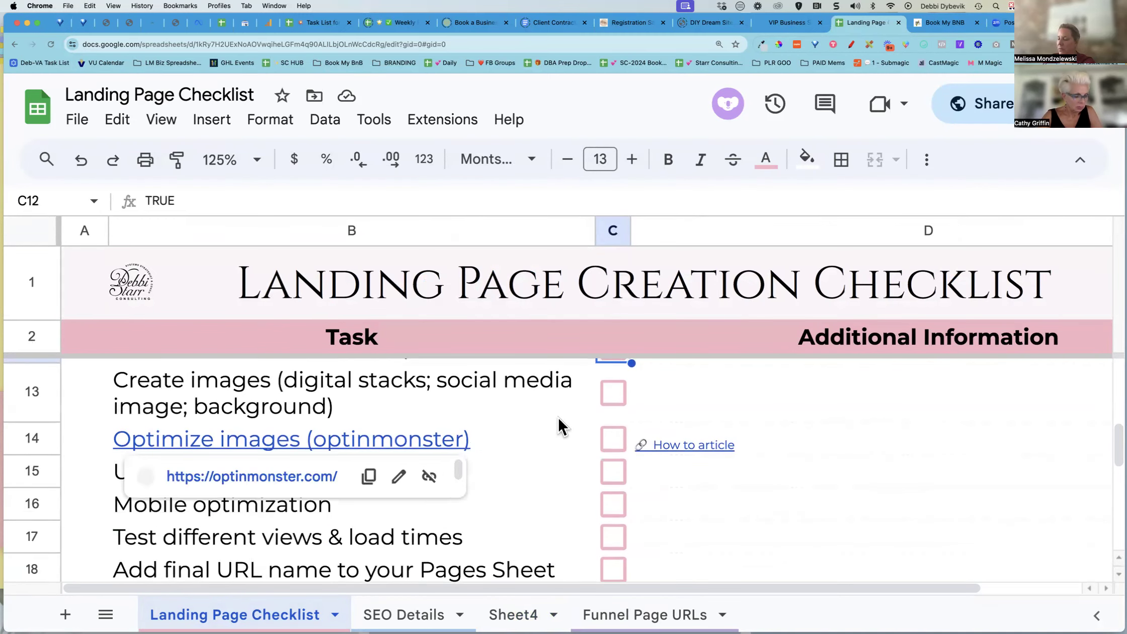
left_click(612, 389)
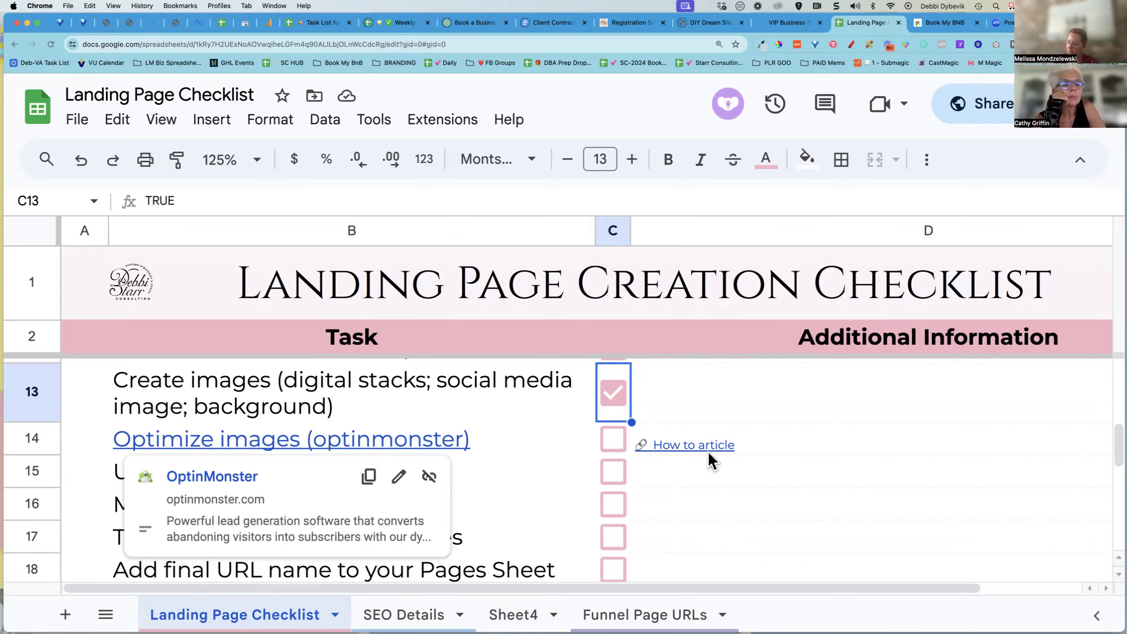
mouse_move(689, 446)
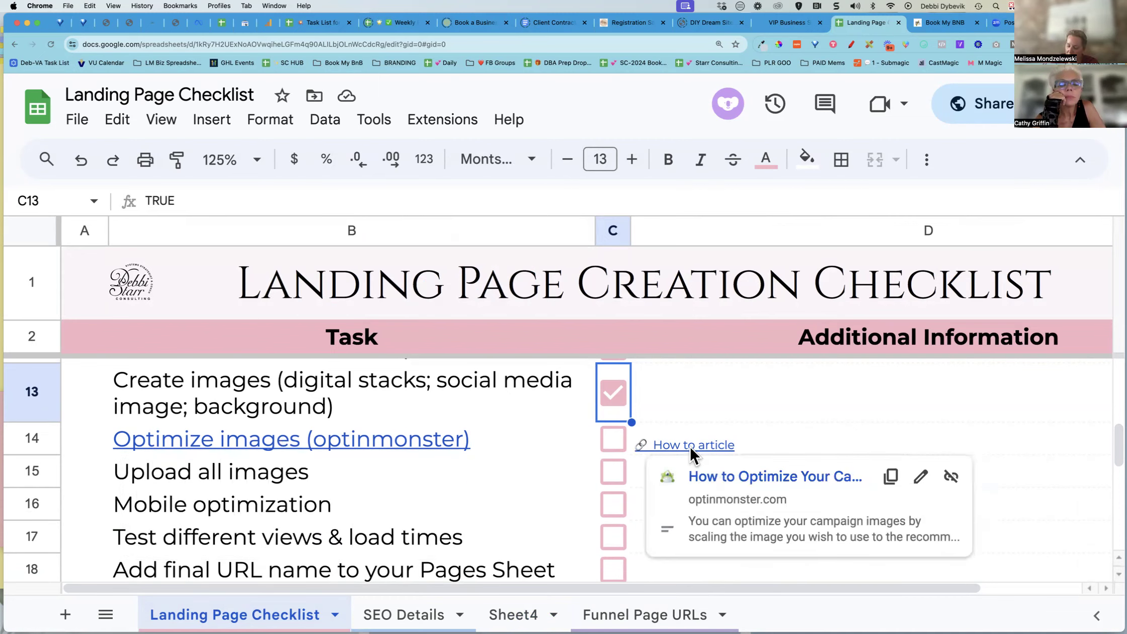
left_click(823, 435)
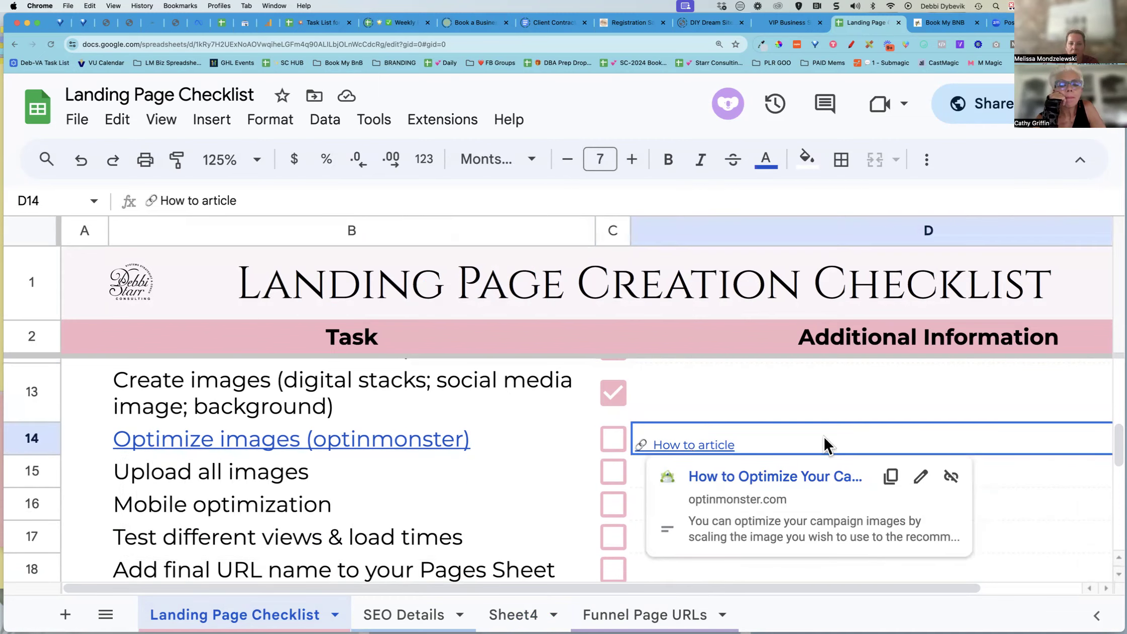
Return to the page builder and scroll through the page's gallery images, selecting the first kitchen photo
left_click(944, 23)
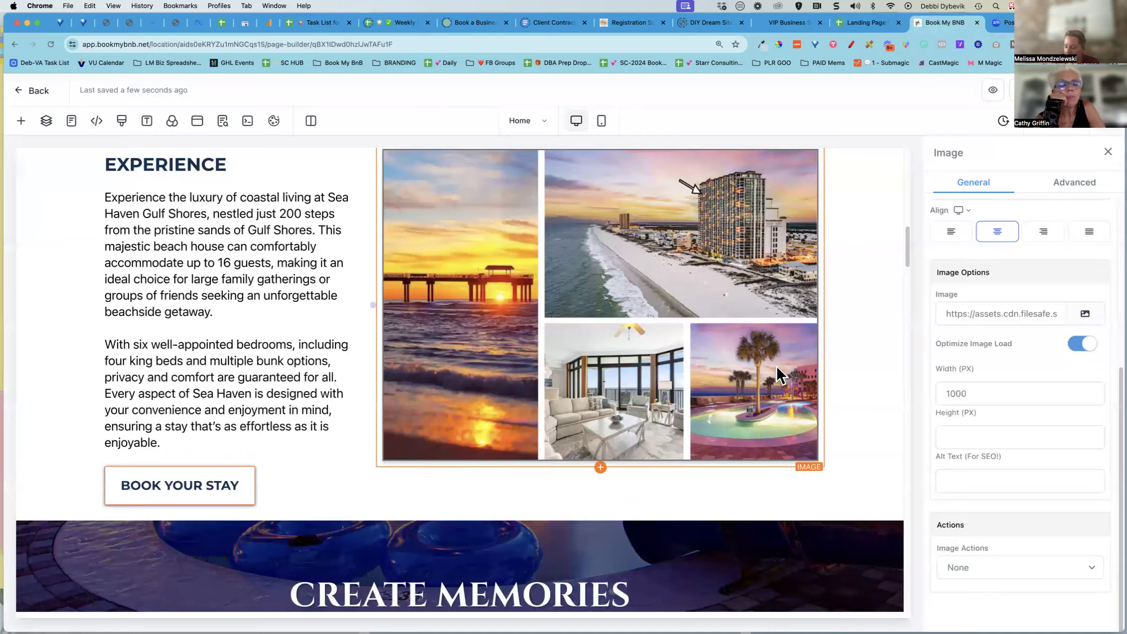
scroll(655, 381, "down", 15)
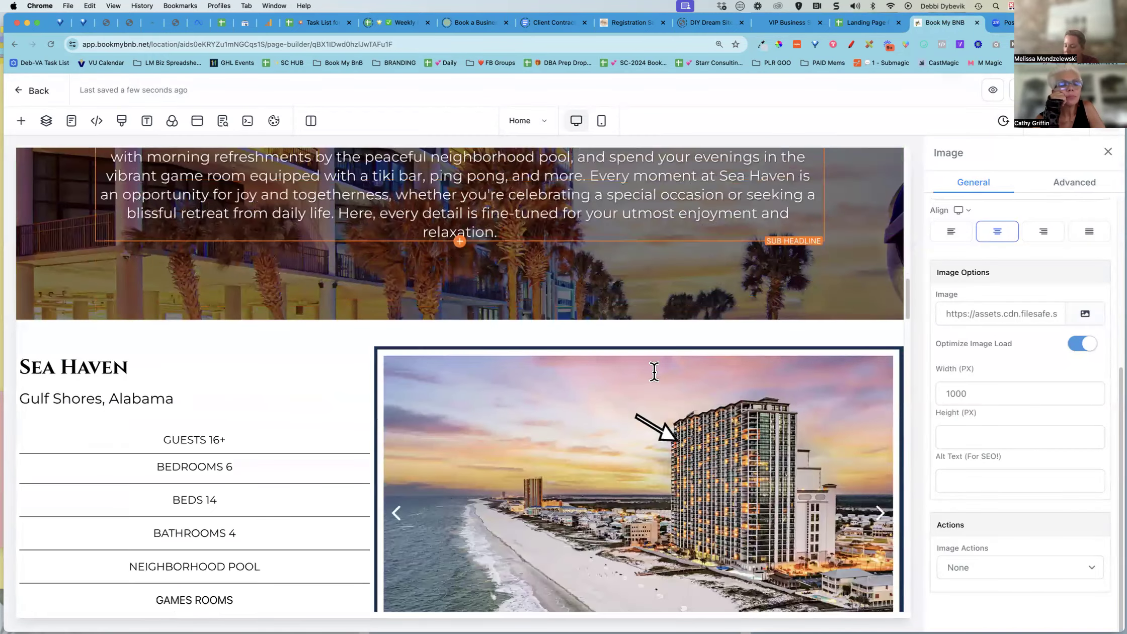
scroll(655, 381, "down", 10)
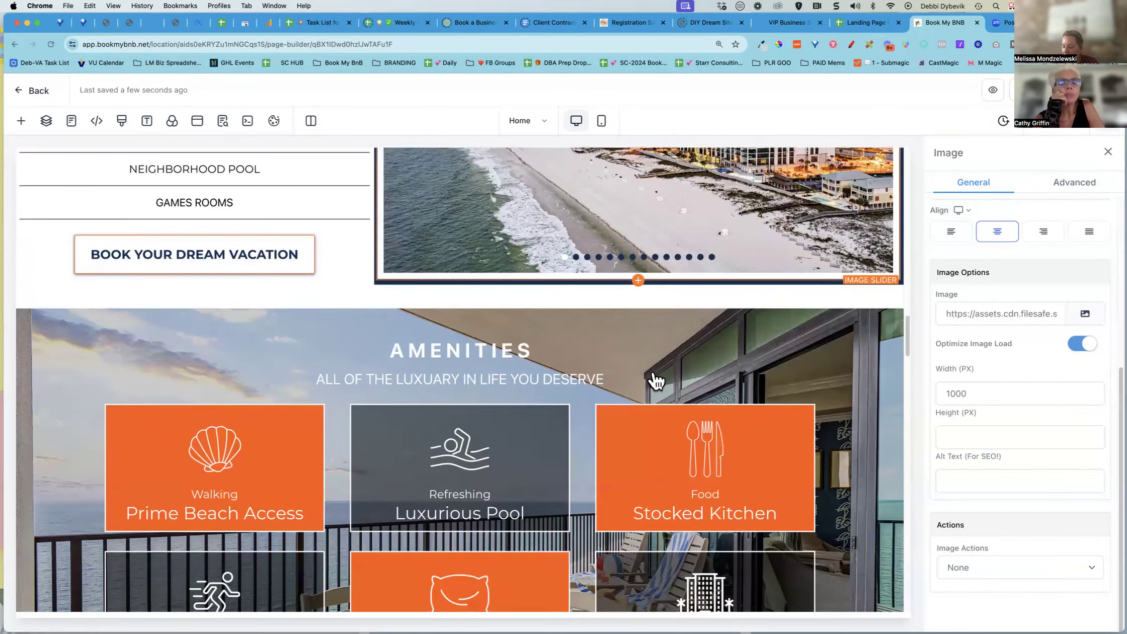
scroll(653, 371, "down", 15)
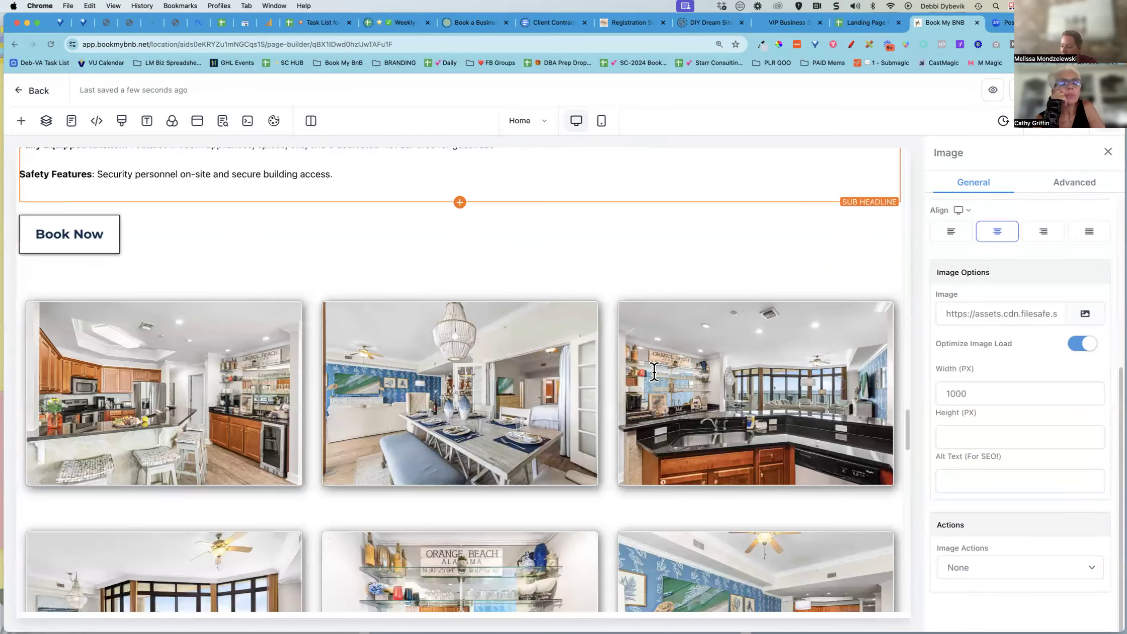
scroll(654, 371, "down", 8)
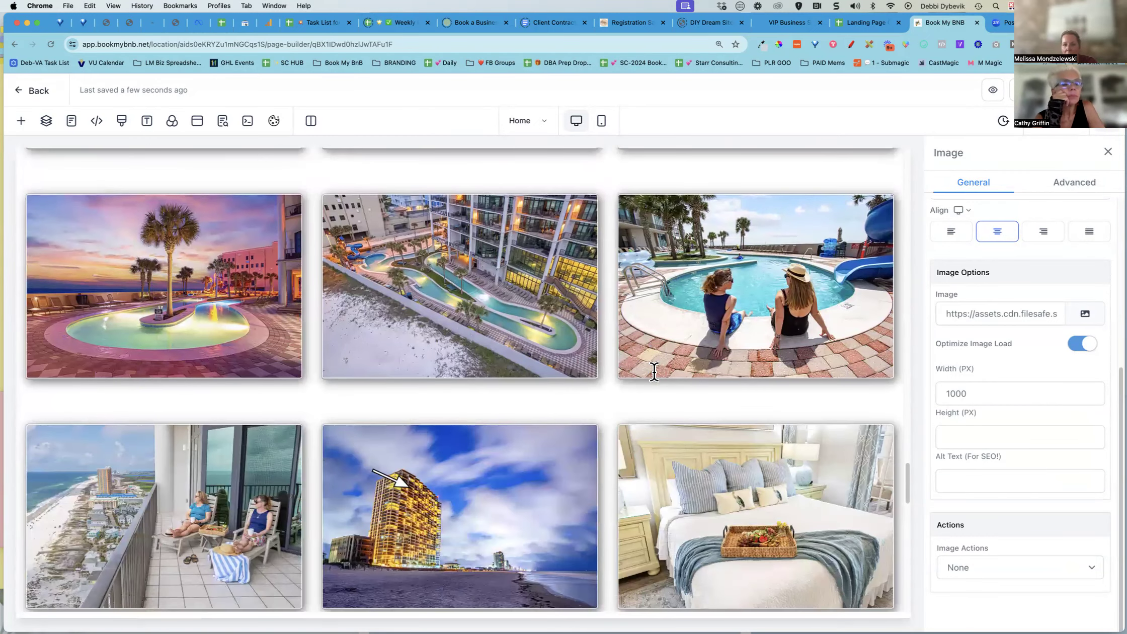
scroll(654, 371, "down", 8)
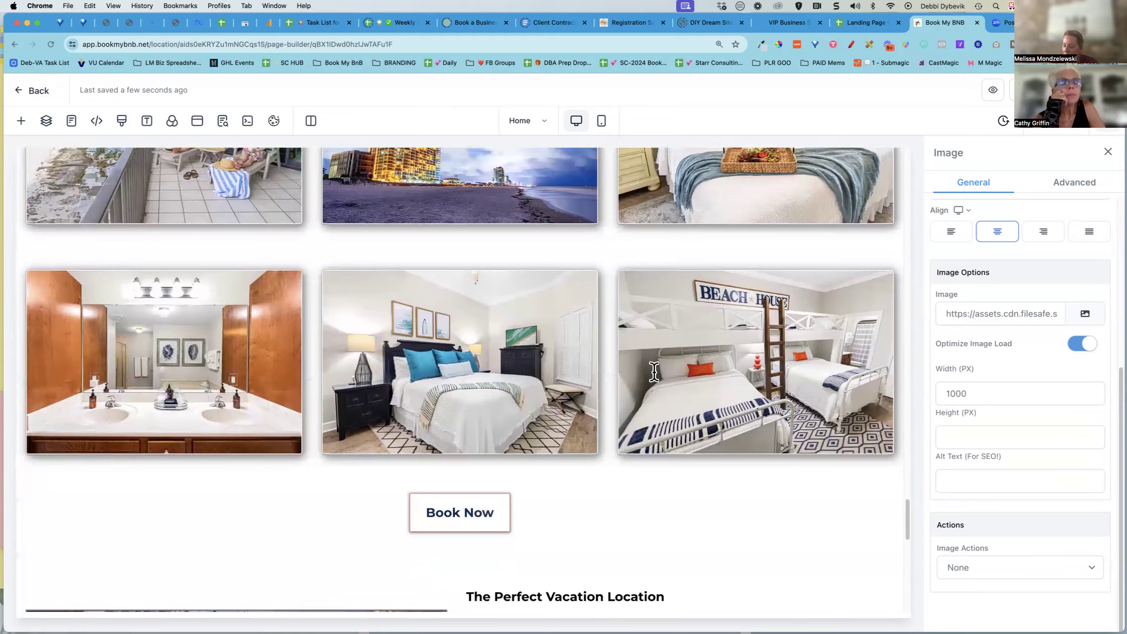
scroll(654, 371, "up", 13)
scroll(653, 371, "up", 7)
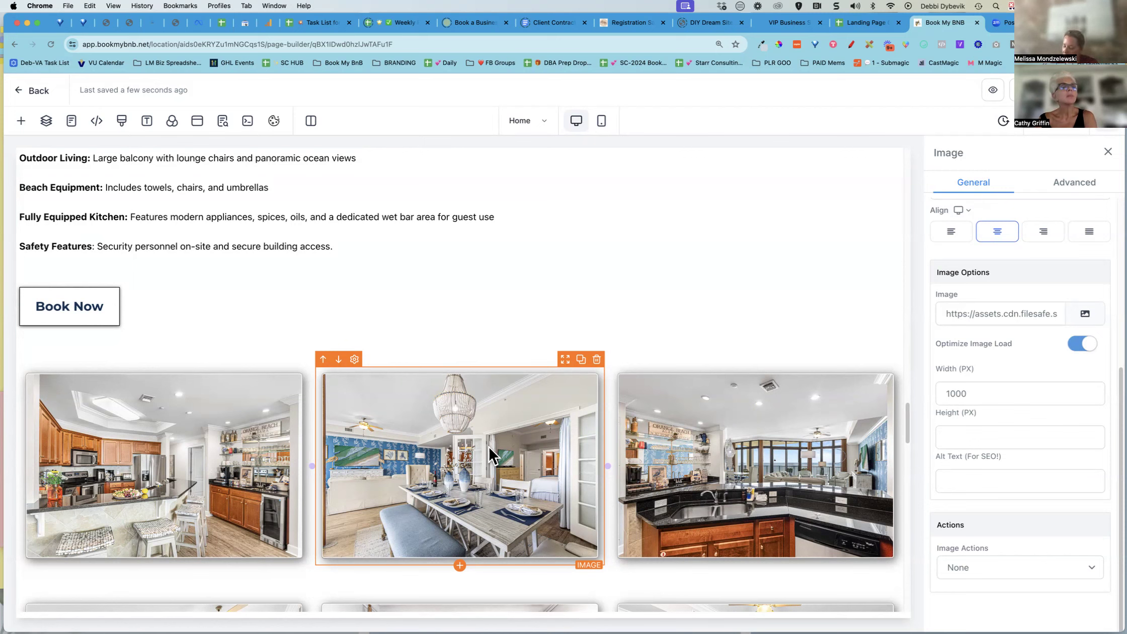
left_click(219, 469)
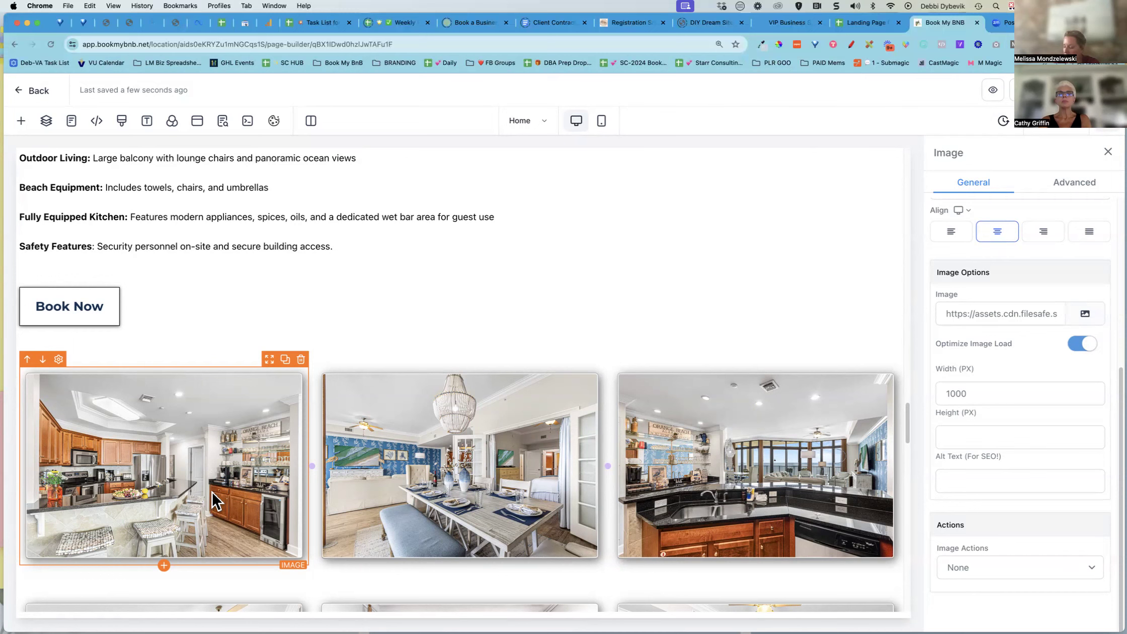
Tick the Optimize images (optinmonster) and Upload all images tasks in the checklist
left_click(861, 22)
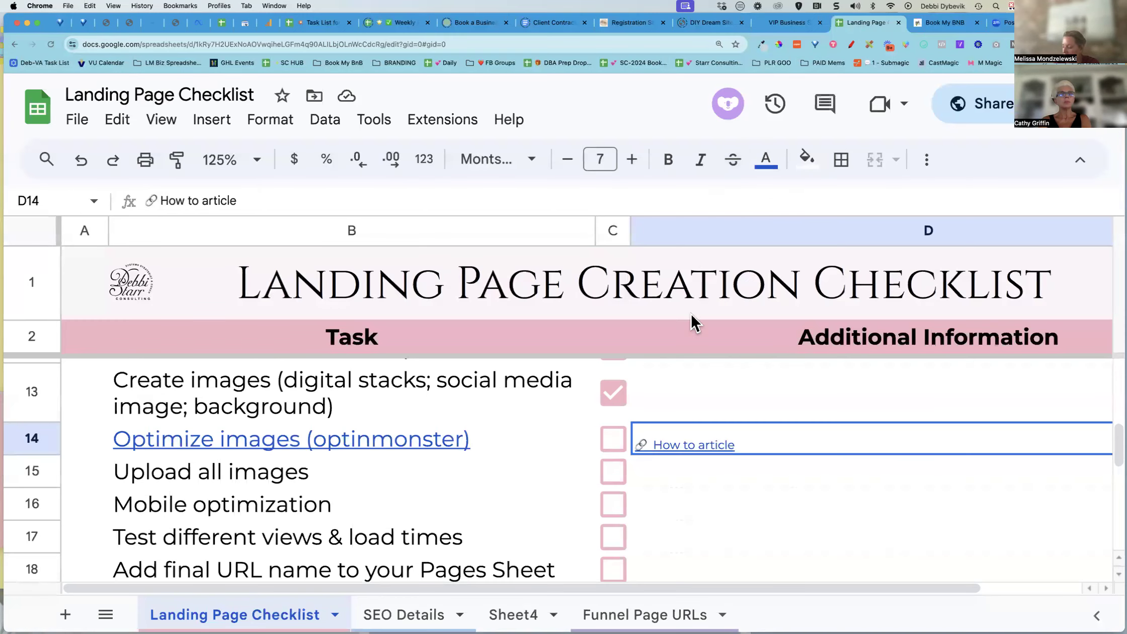
left_click(612, 439)
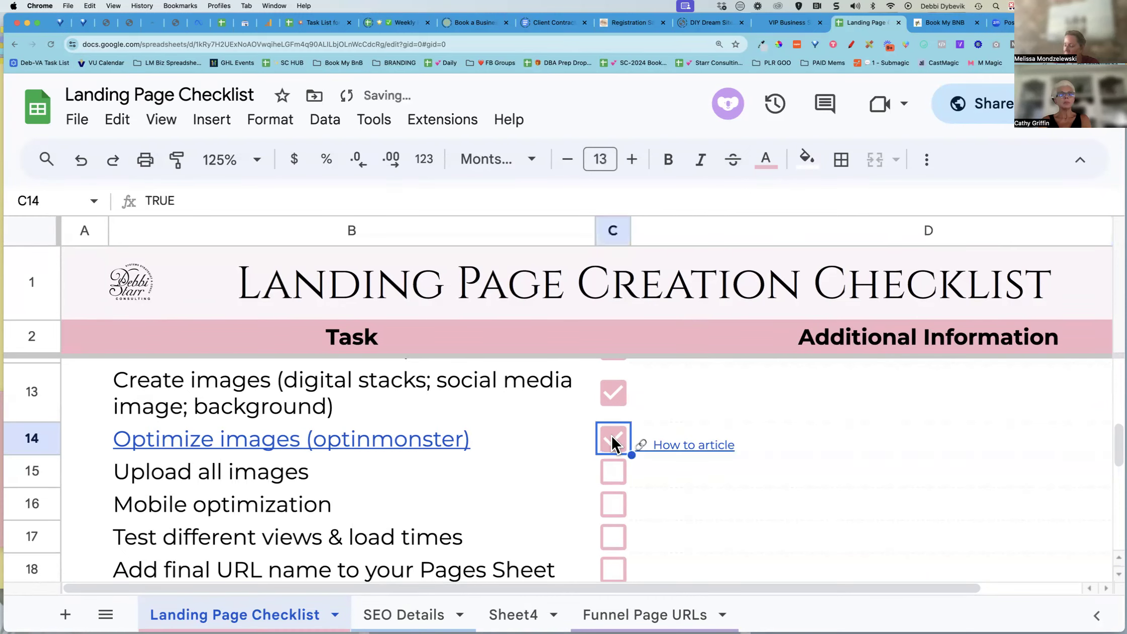
scroll(706, 491, "down", 2)
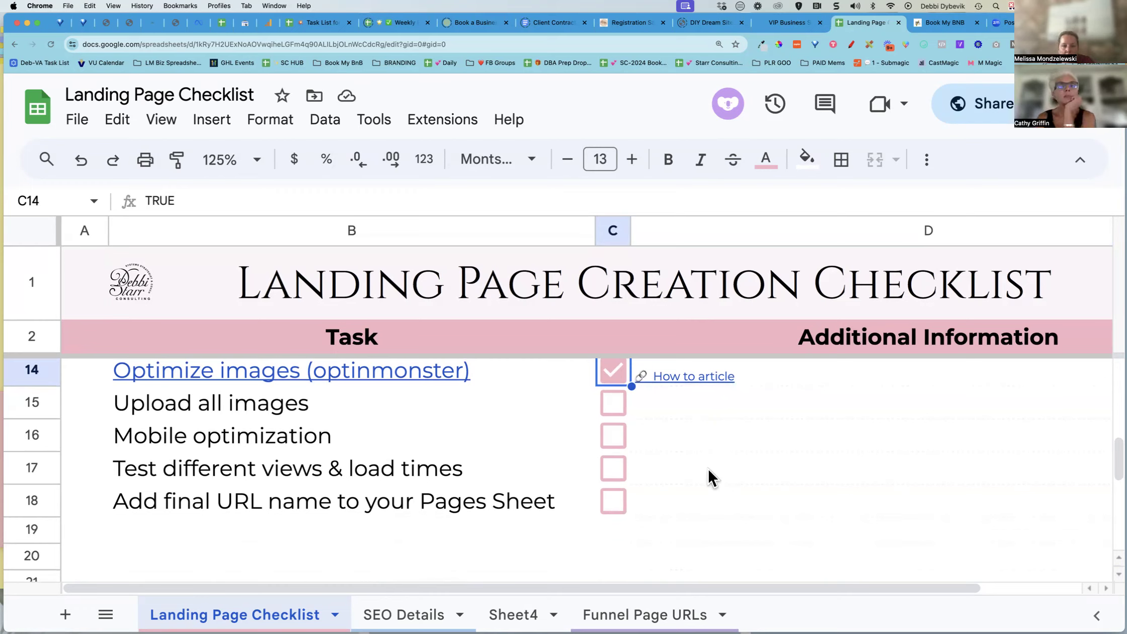
left_click(617, 405)
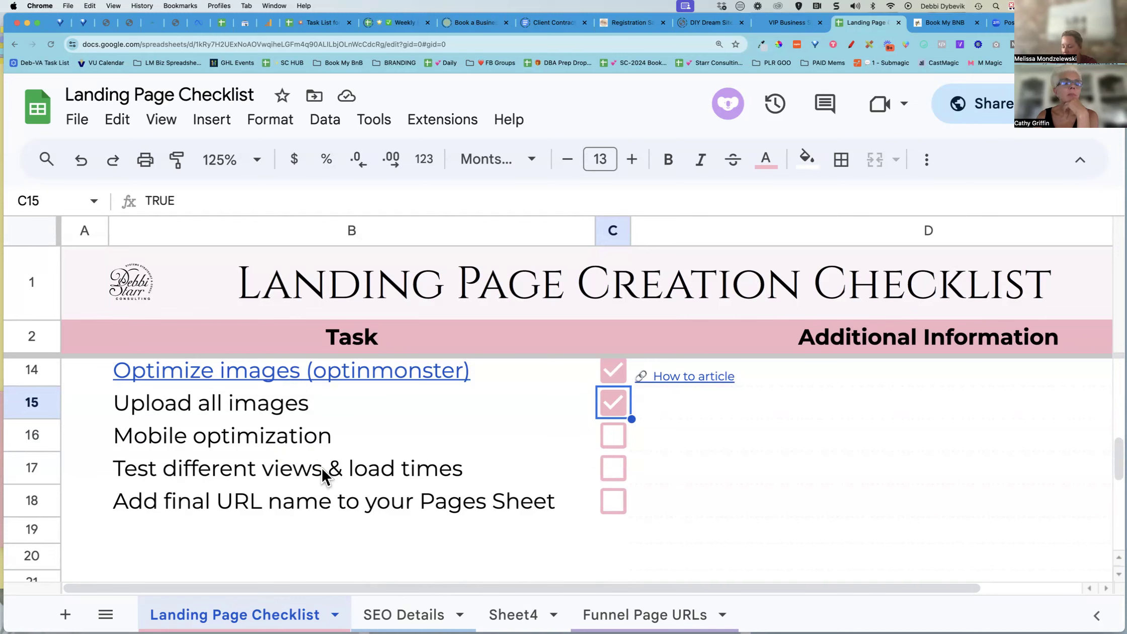
Return to the page builder and review the Amenities, More Details and Sea Haven sections, selecting their rows
left_click(942, 23)
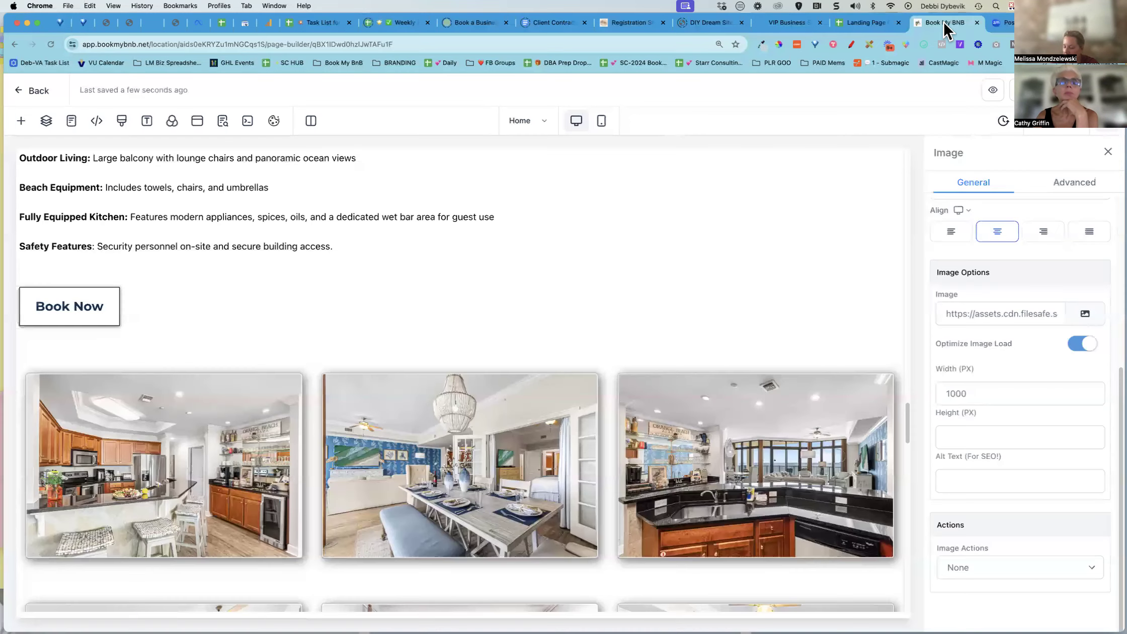
scroll(790, 301, "up", 10)
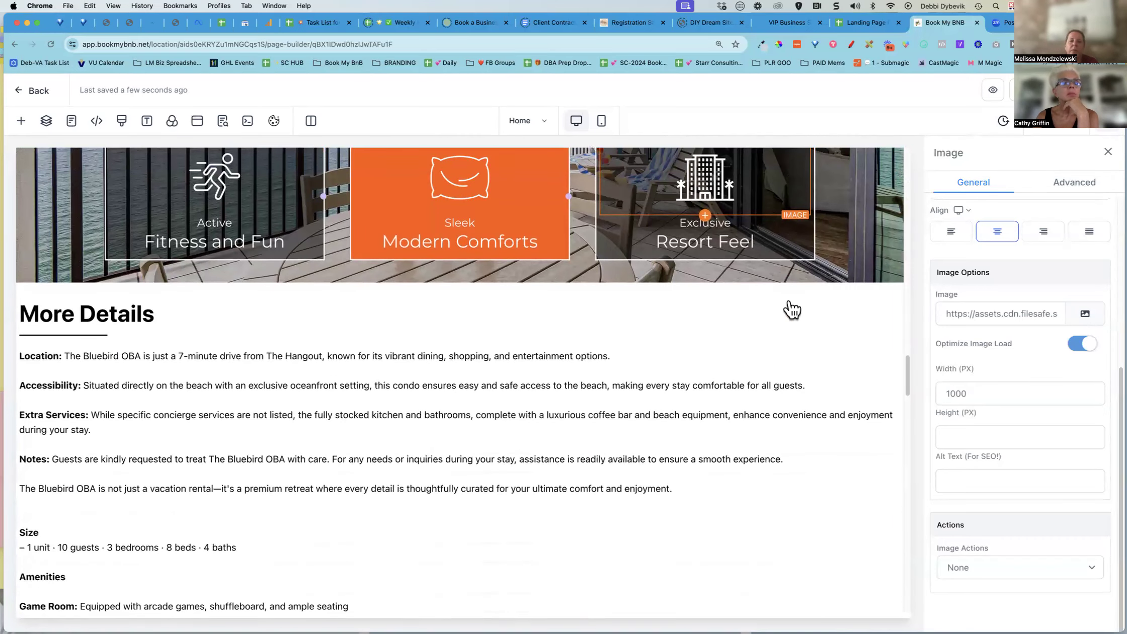
scroll(694, 286, "down", 1)
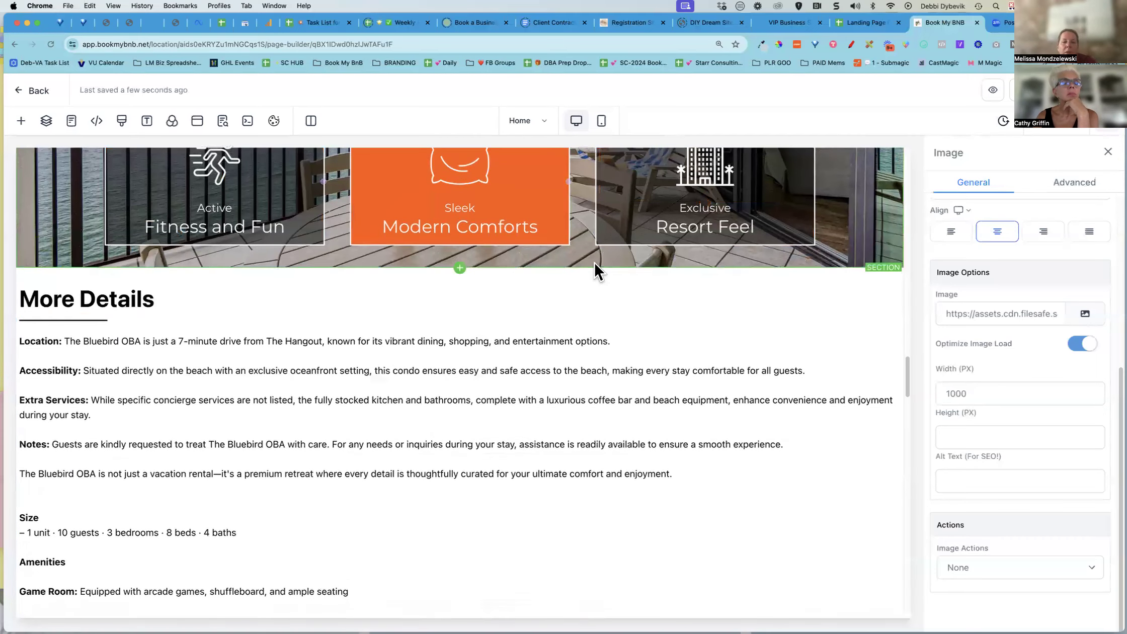
left_click(332, 270)
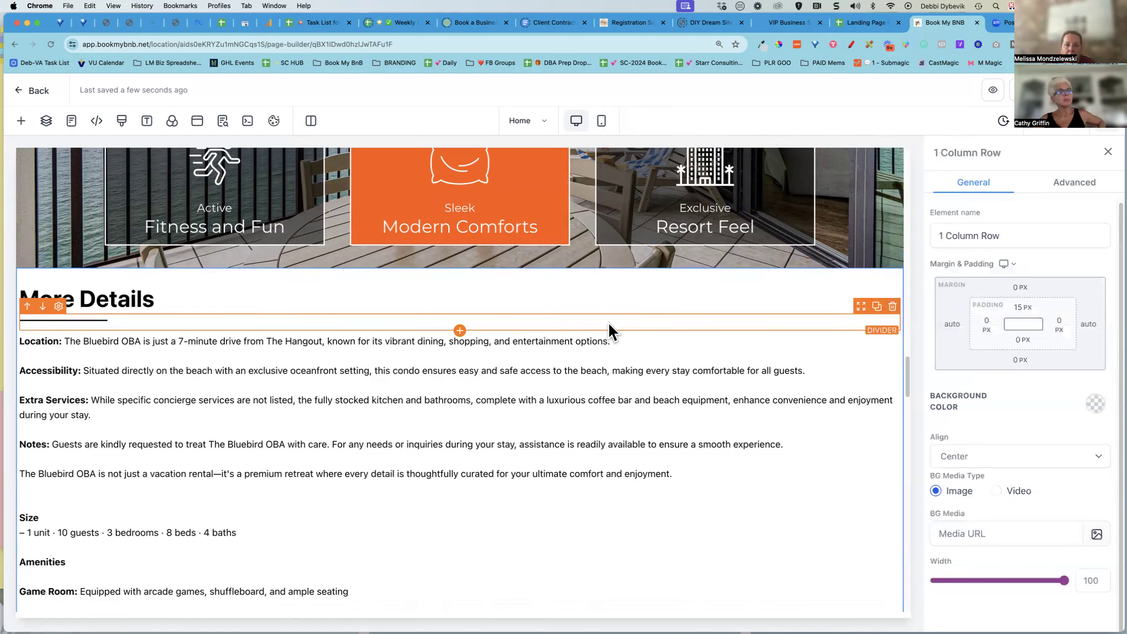
scroll(906, 341, "up", 7)
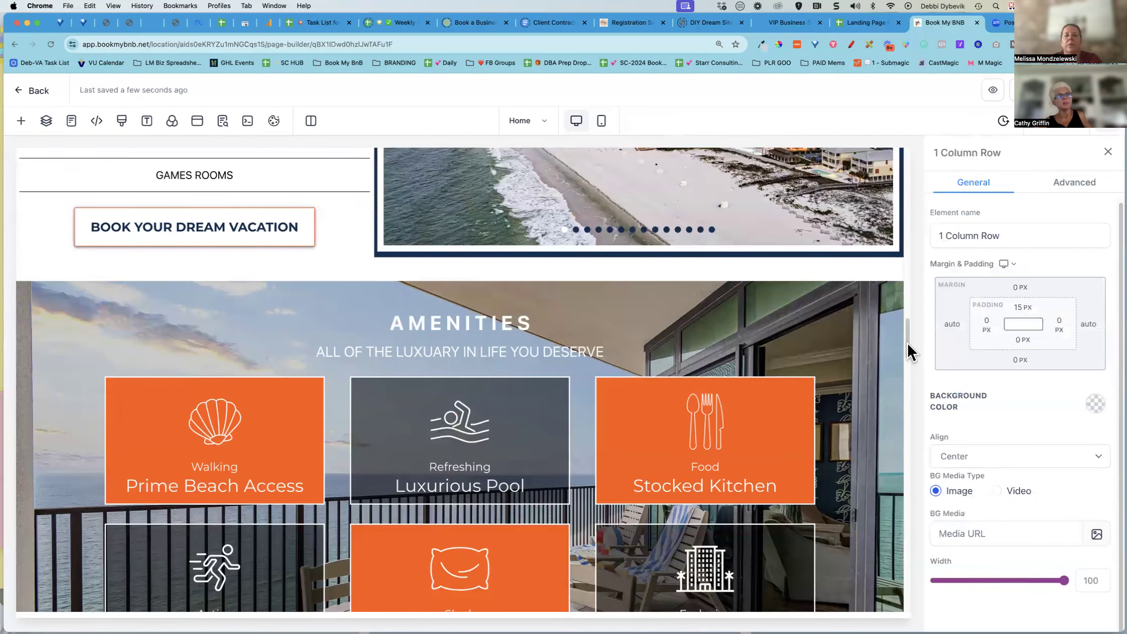
scroll(863, 327, "down", 10)
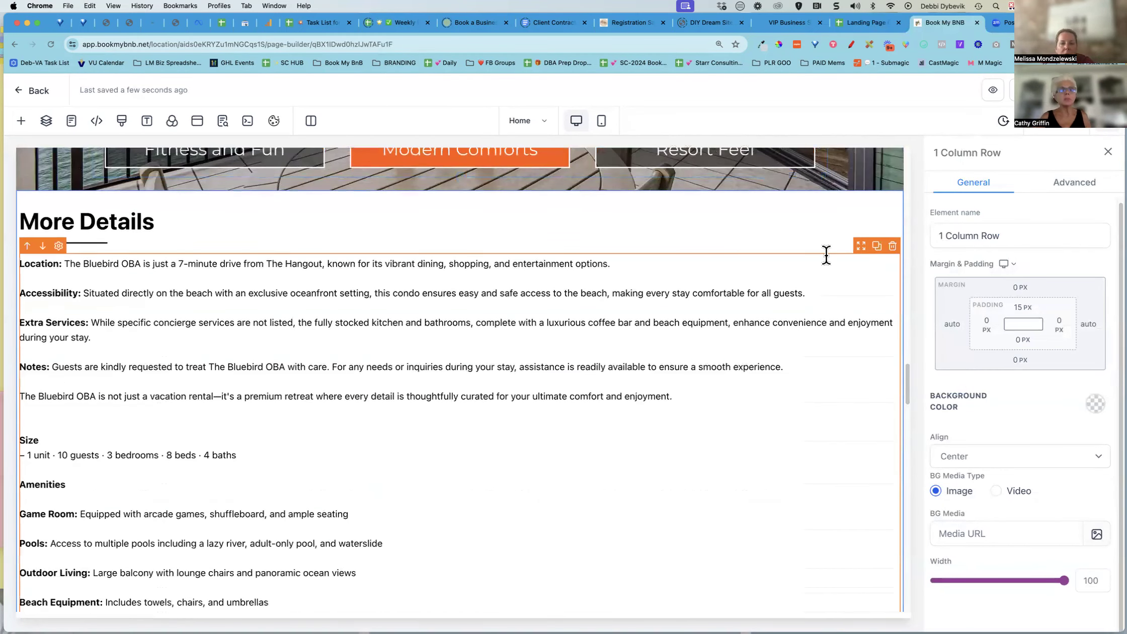
scroll(903, 290, "up", 2)
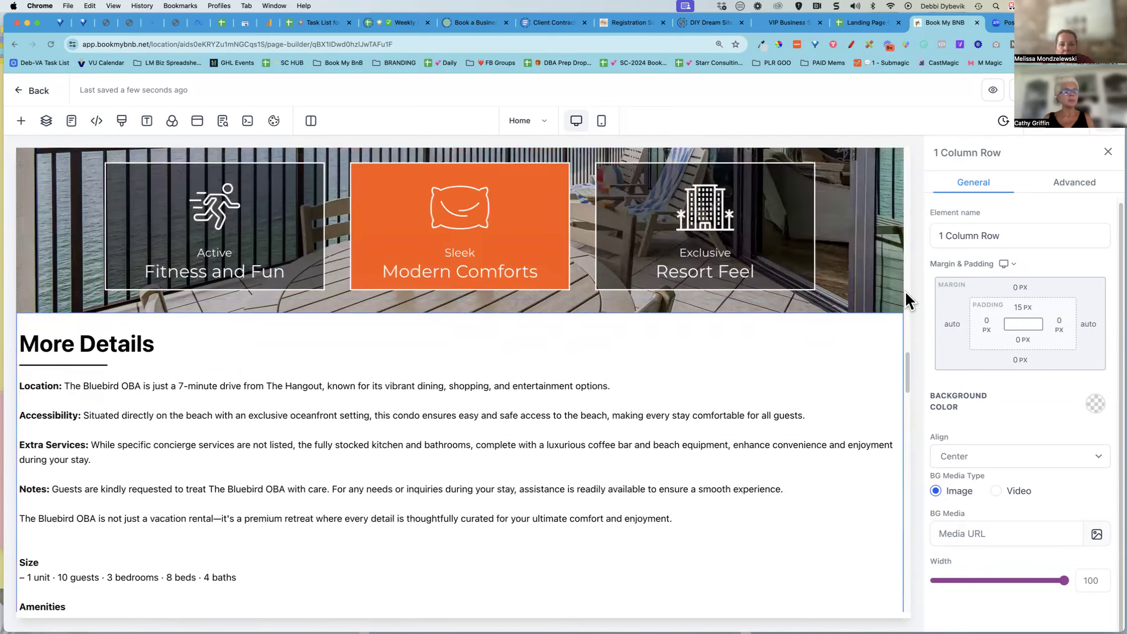
scroll(903, 291, "up", 20)
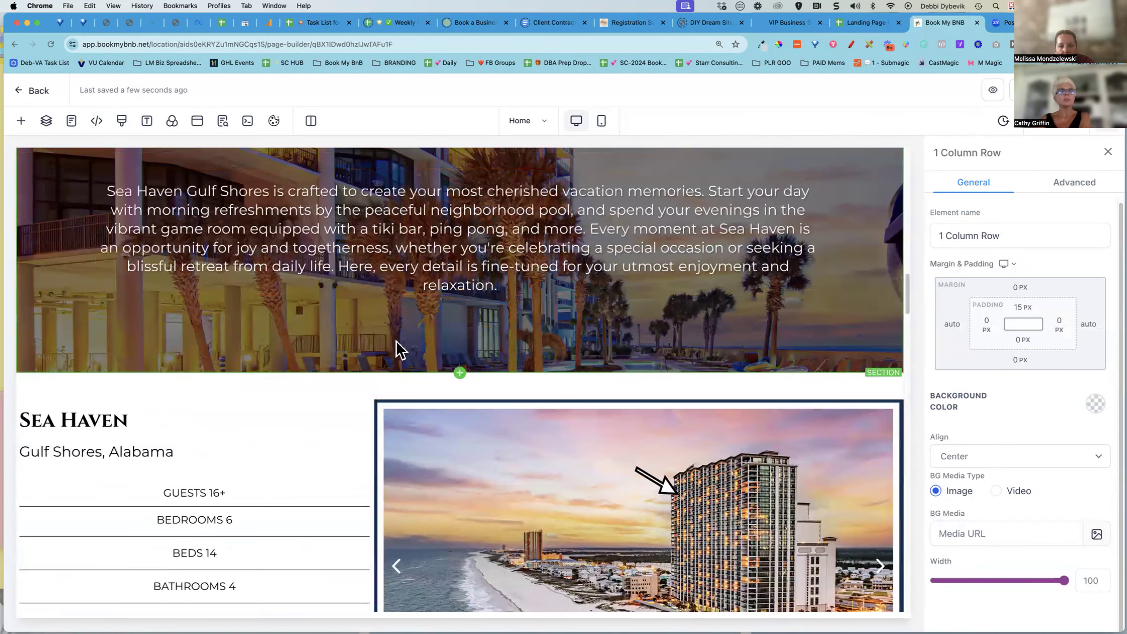
left_click(136, 382)
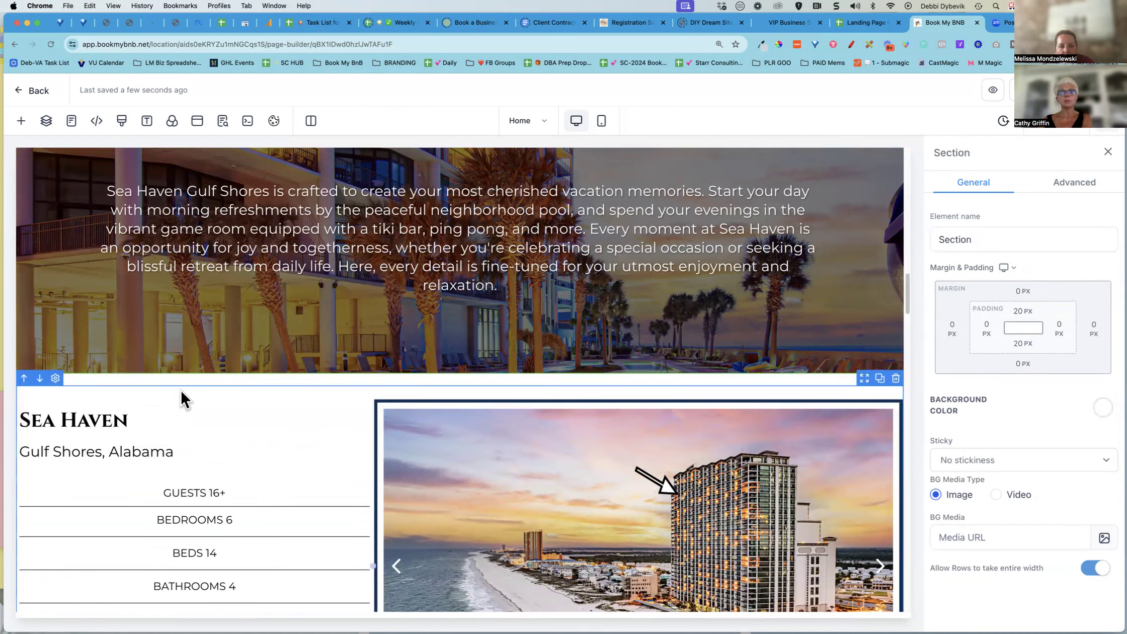
scroll(189, 381, "down", 3)
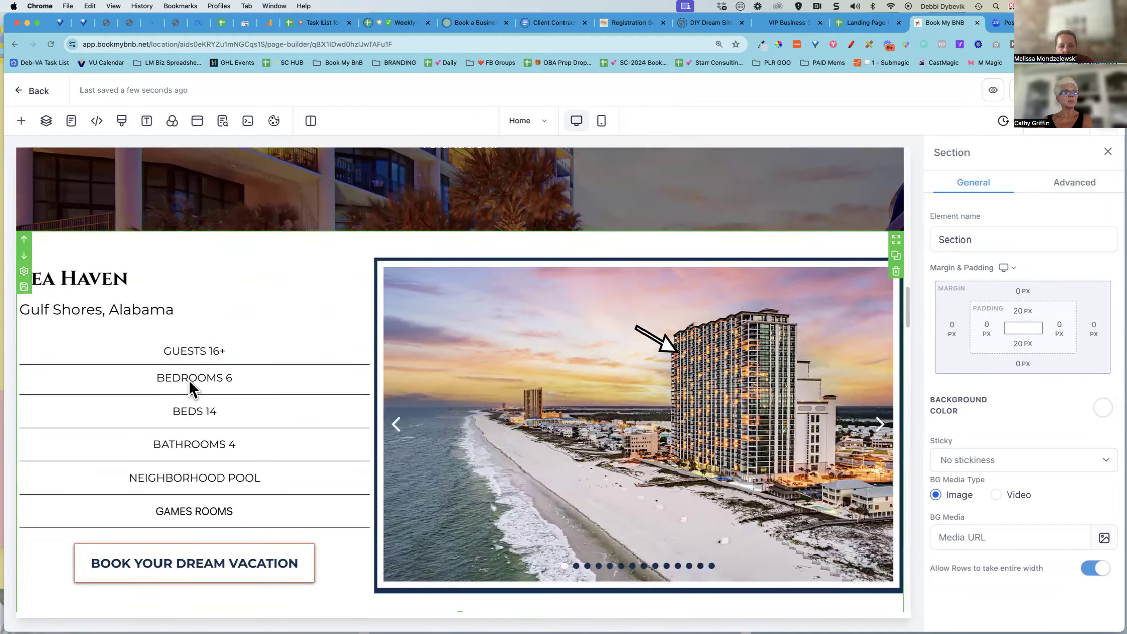
Rename the Sea Haven section as "Property Details Section"
scroll(188, 378, "up", 3)
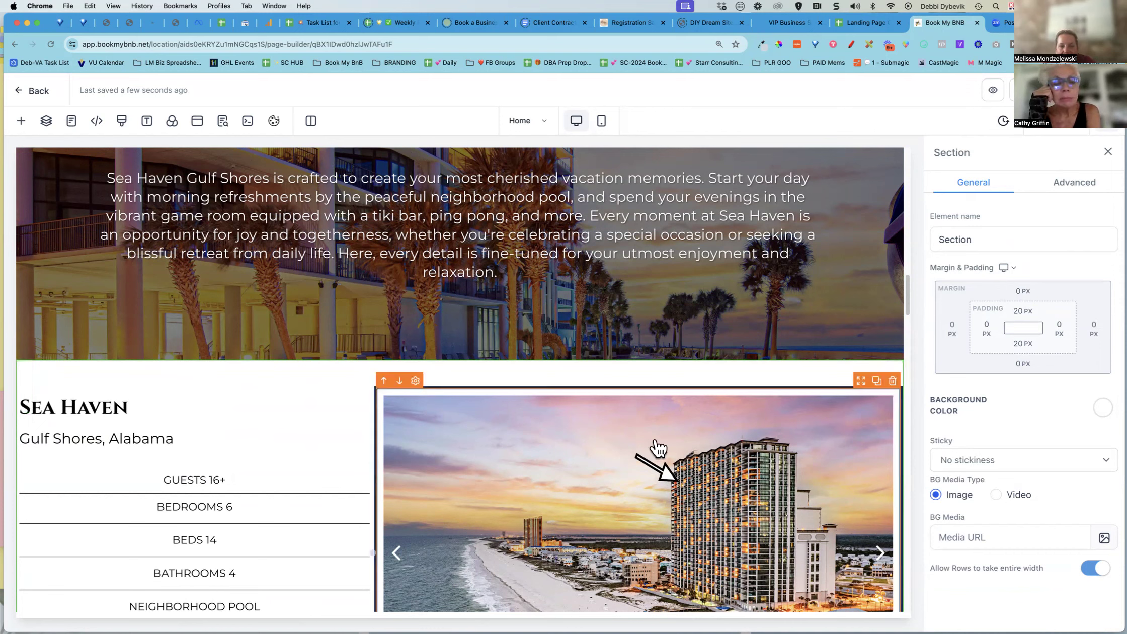
left_click(939, 240)
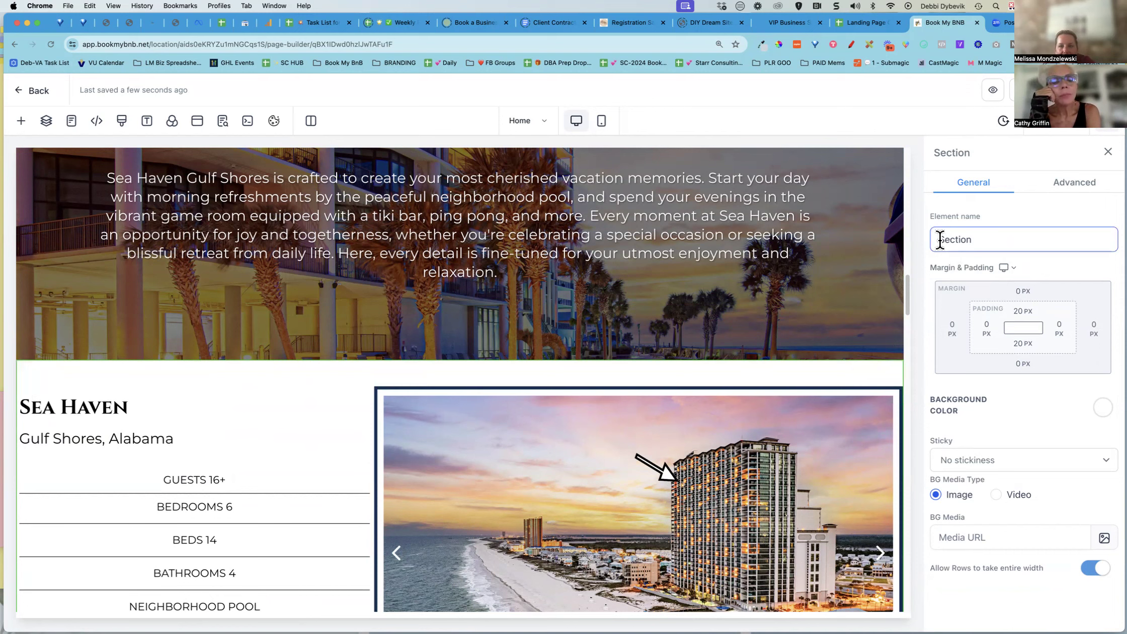
type("Gen")
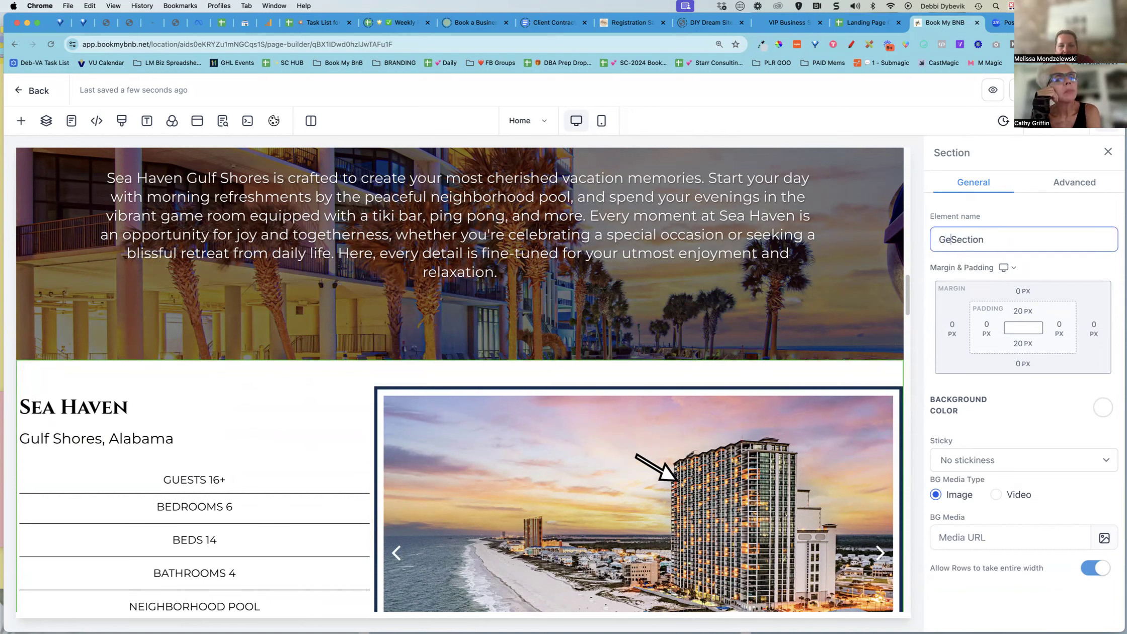
key("BackSpace")
key("BackSpace")
key("BackSpace")
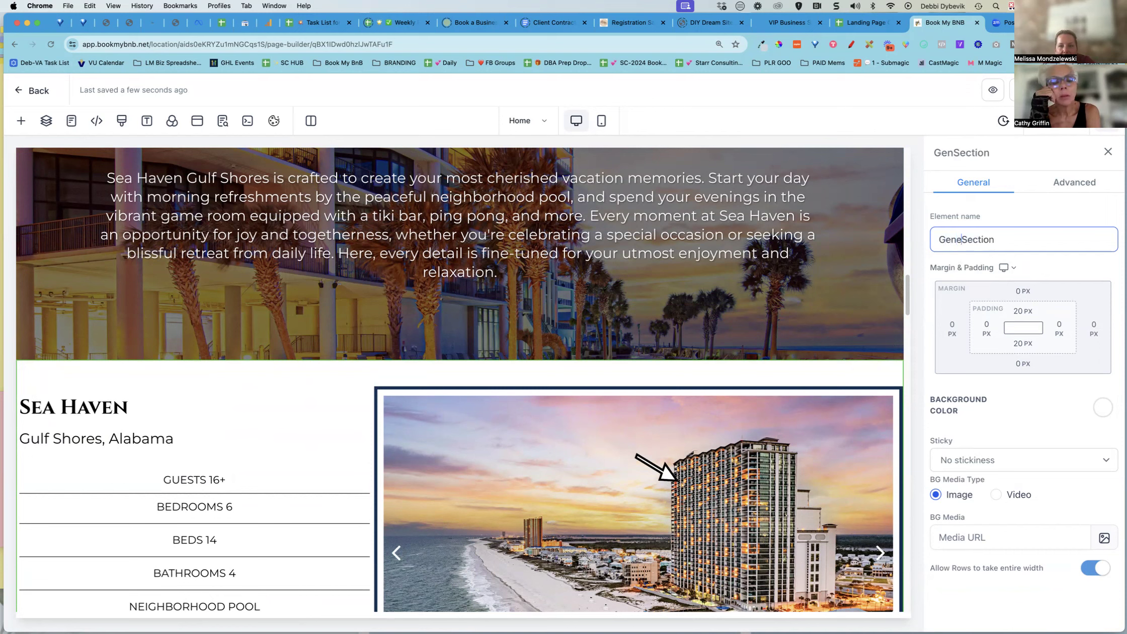
type("Property")
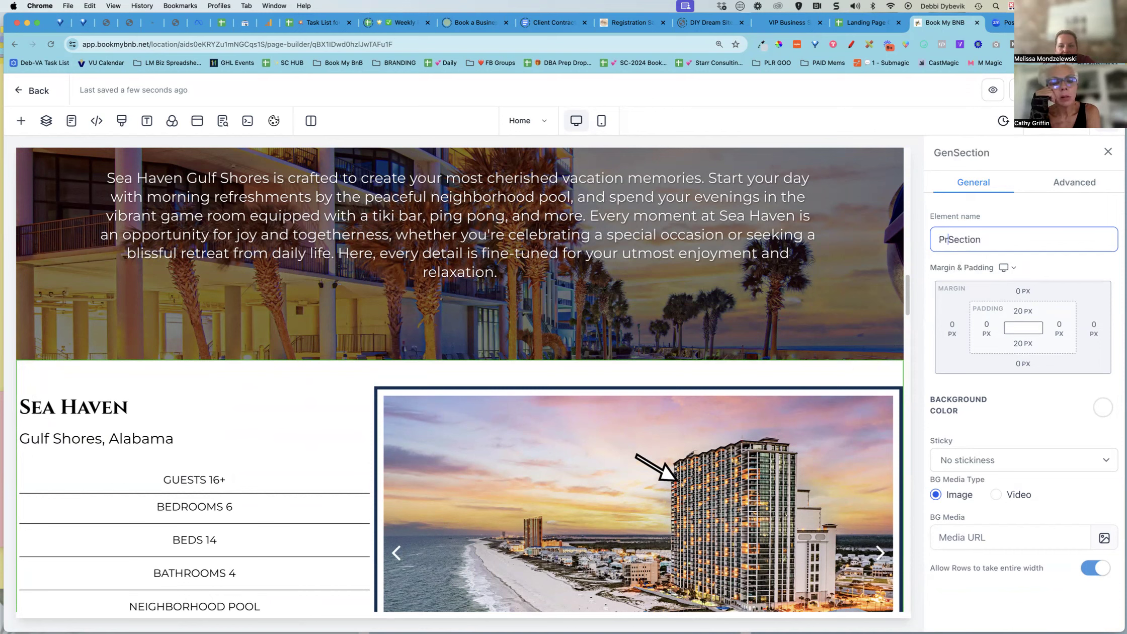
type(" Details")
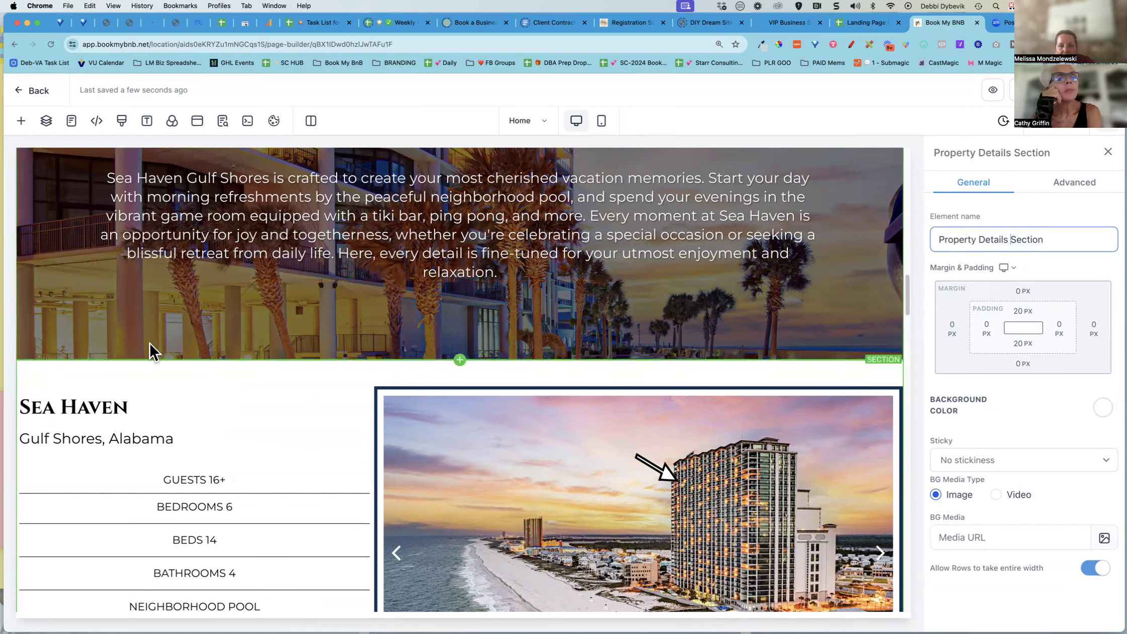
Compare the Create Memories section's settings with those of the Property Details Section
scroll(151, 349, "up", 4)
scroll(152, 349, "up", 4)
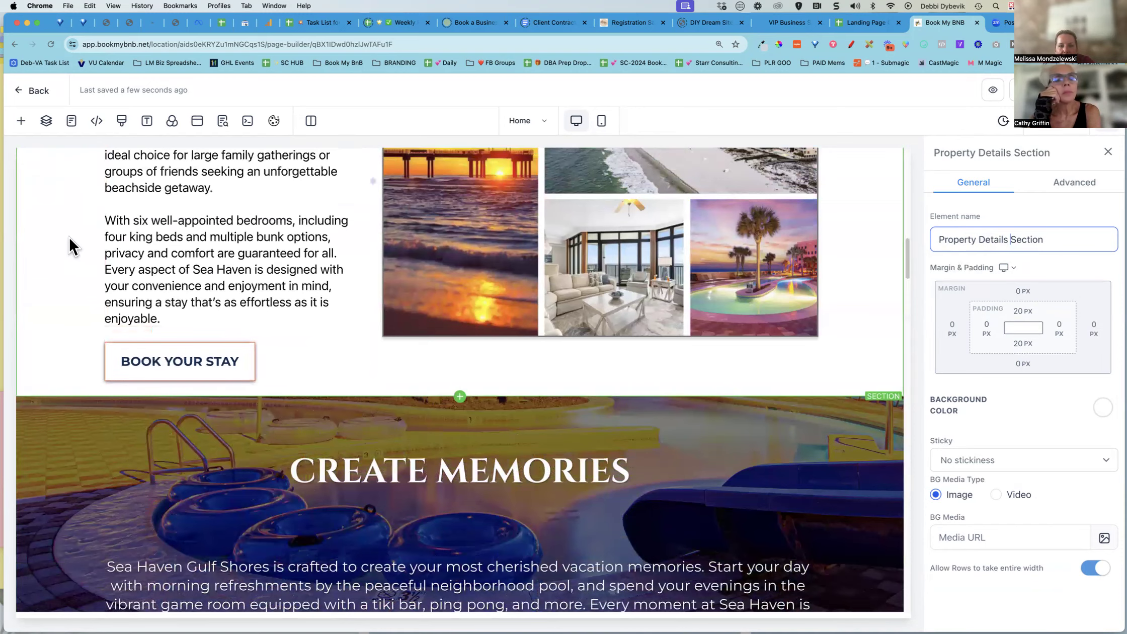
scroll(42, 327, "down", 3)
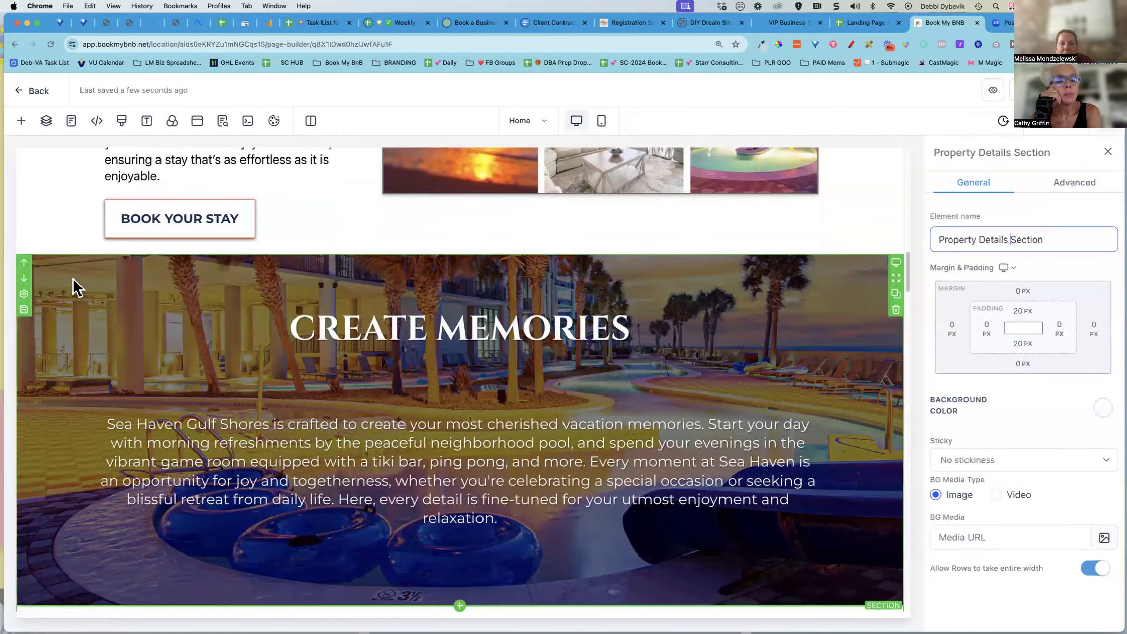
left_click(70, 284)
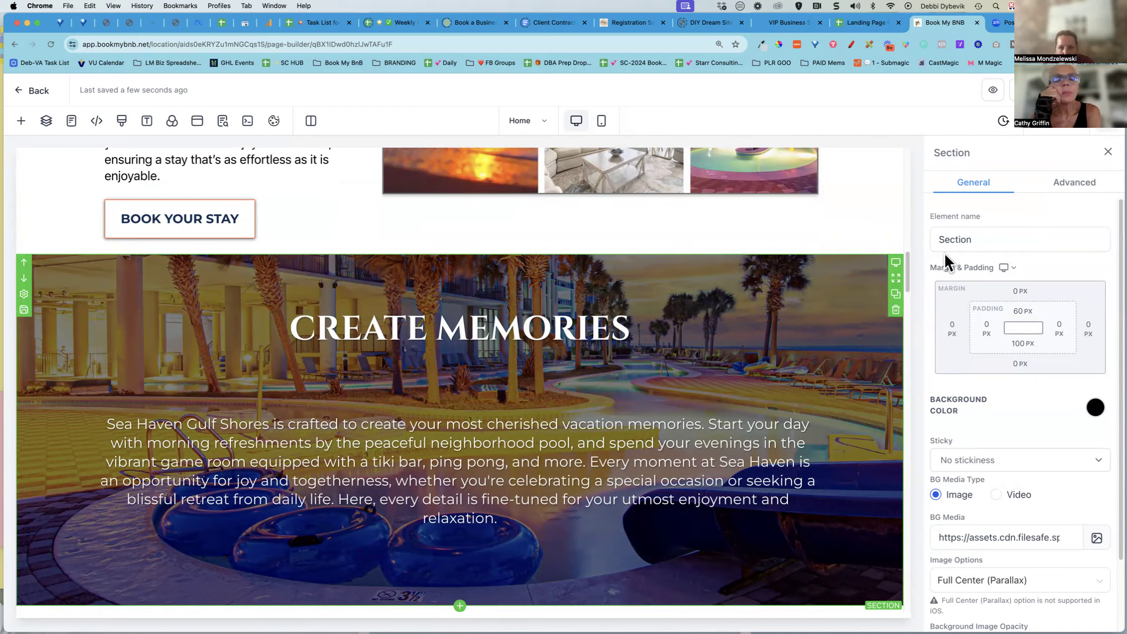
scroll(824, 331, "down", 5)
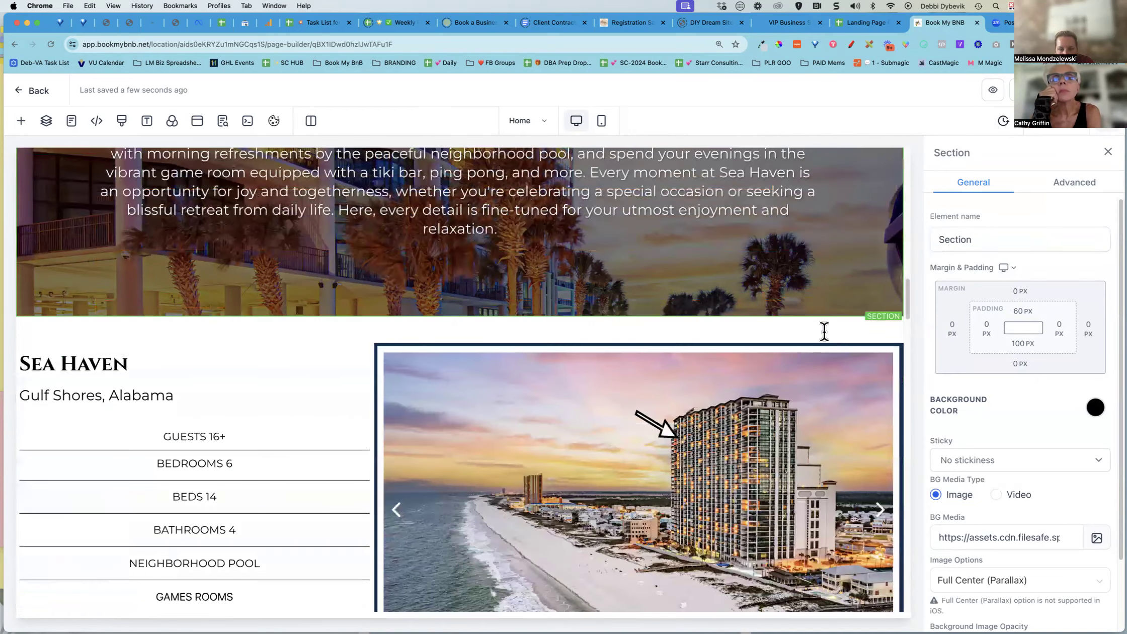
scroll(824, 331, "down", 2)
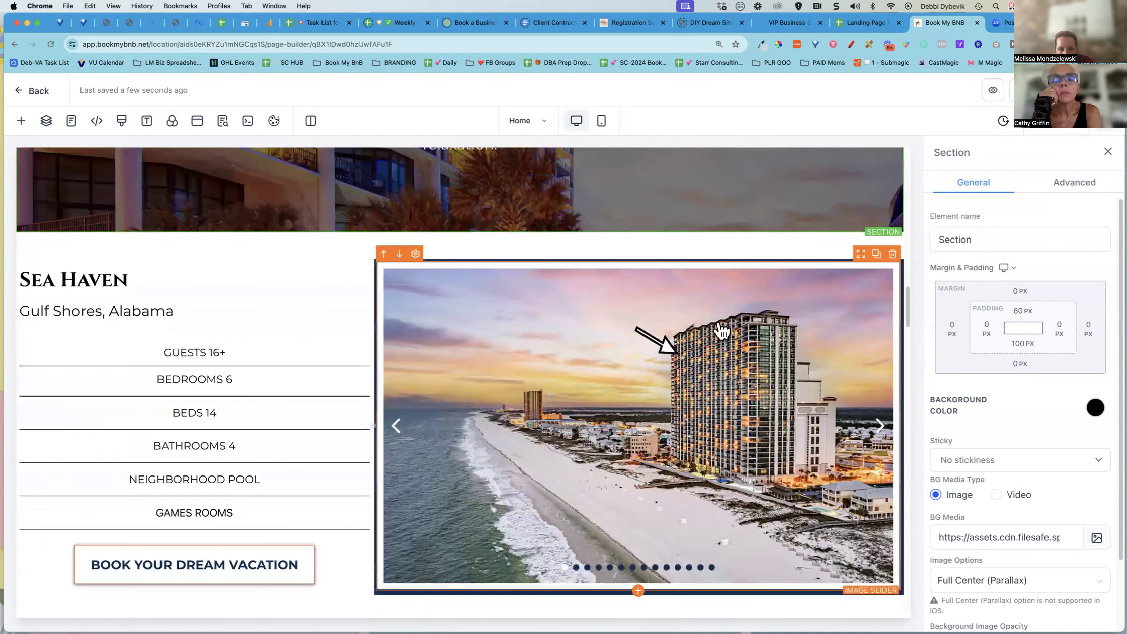
left_click(280, 234)
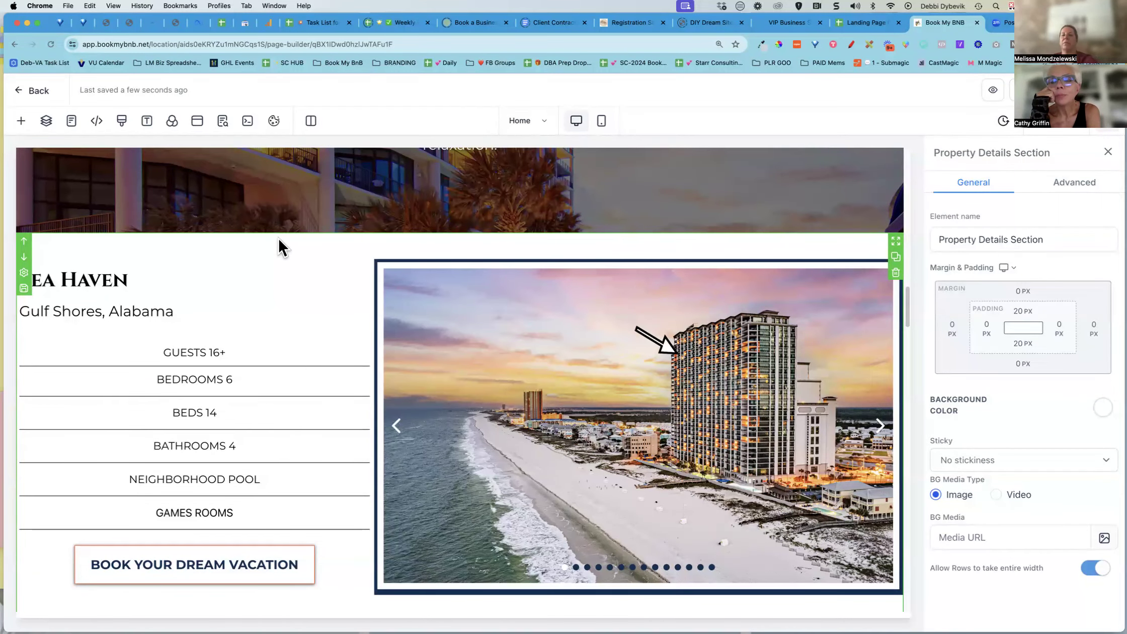
Locate the Property Details Section in the page's layers tree and open the SEO meta data panel
left_click(46, 121)
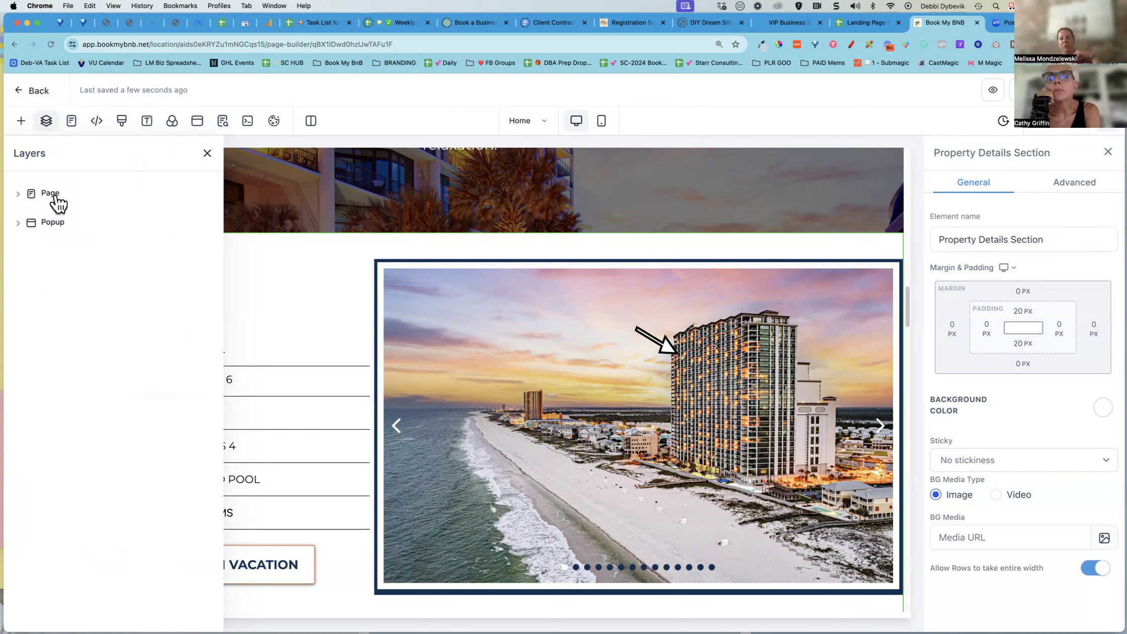
left_click(18, 194)
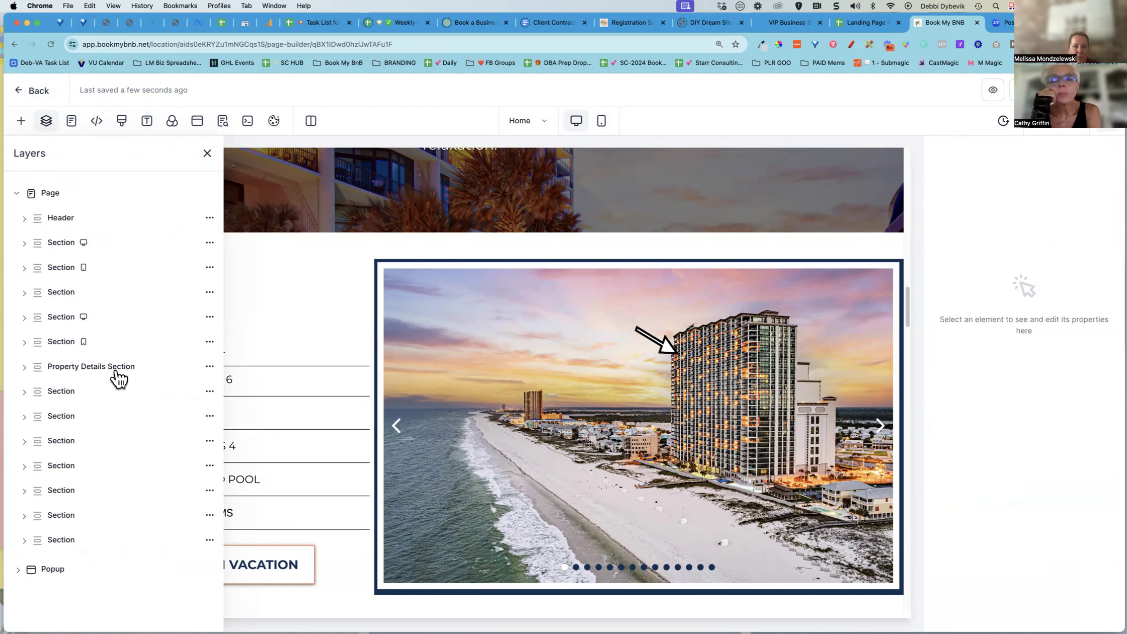
left_click(62, 372)
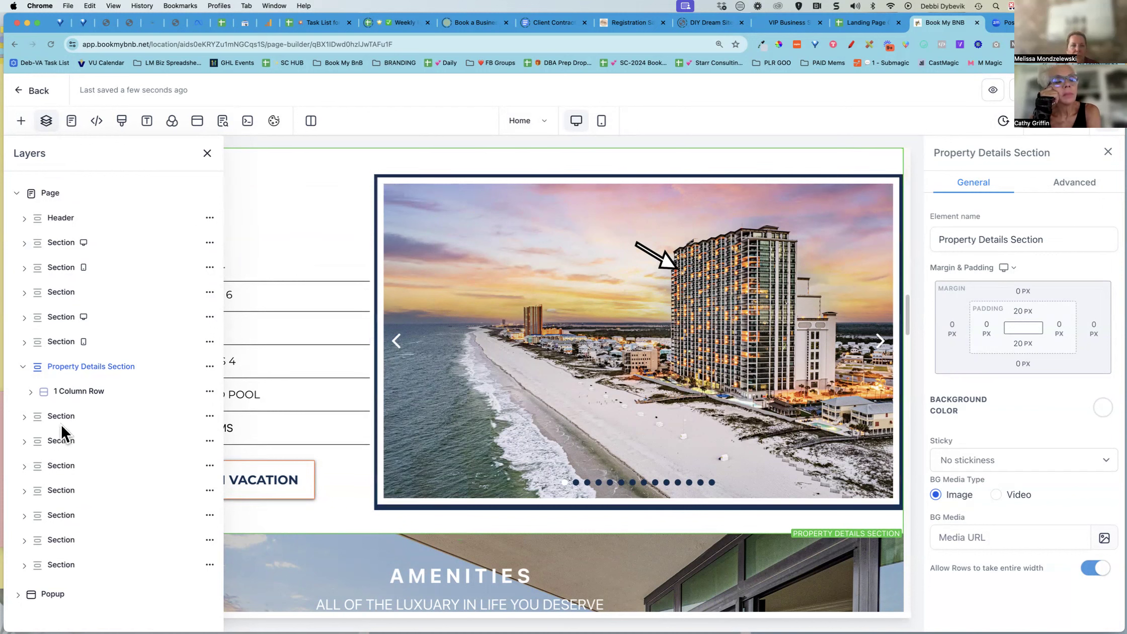
left_click(207, 153)
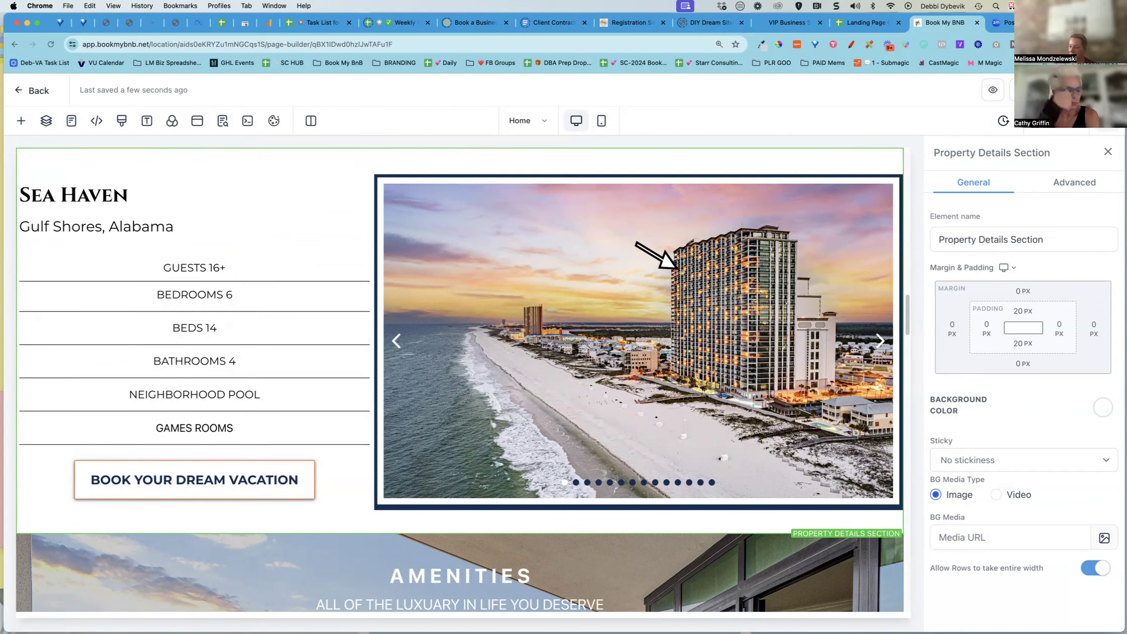
left_click(223, 120)
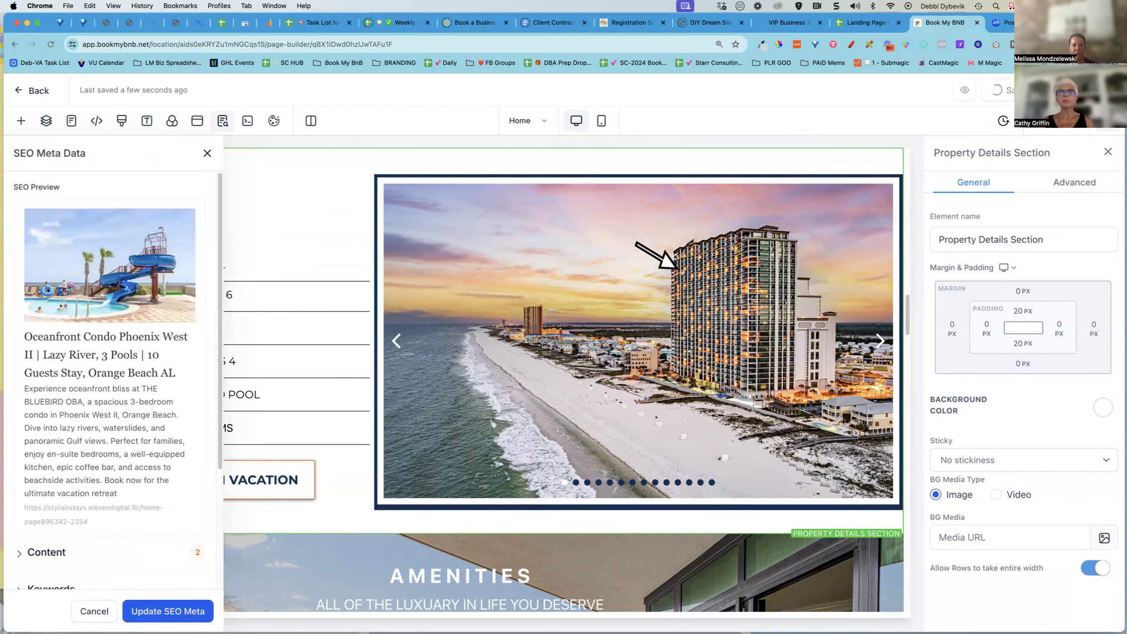
key("Escape")
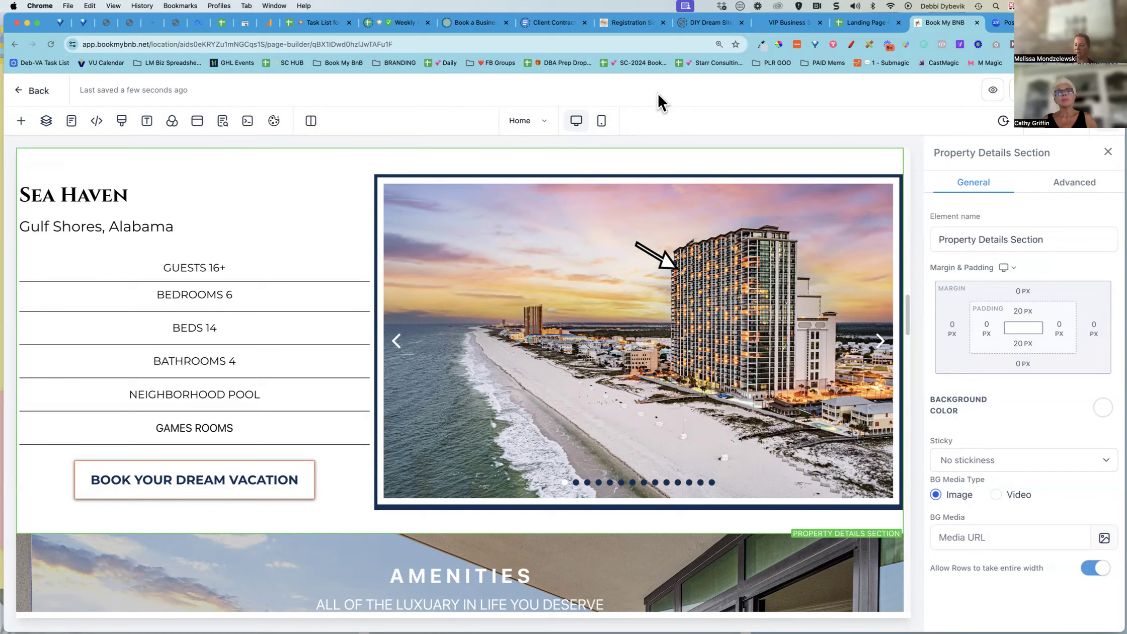
Preview the landing page in a new browser tab and return to the page builder
left_click(992, 92)
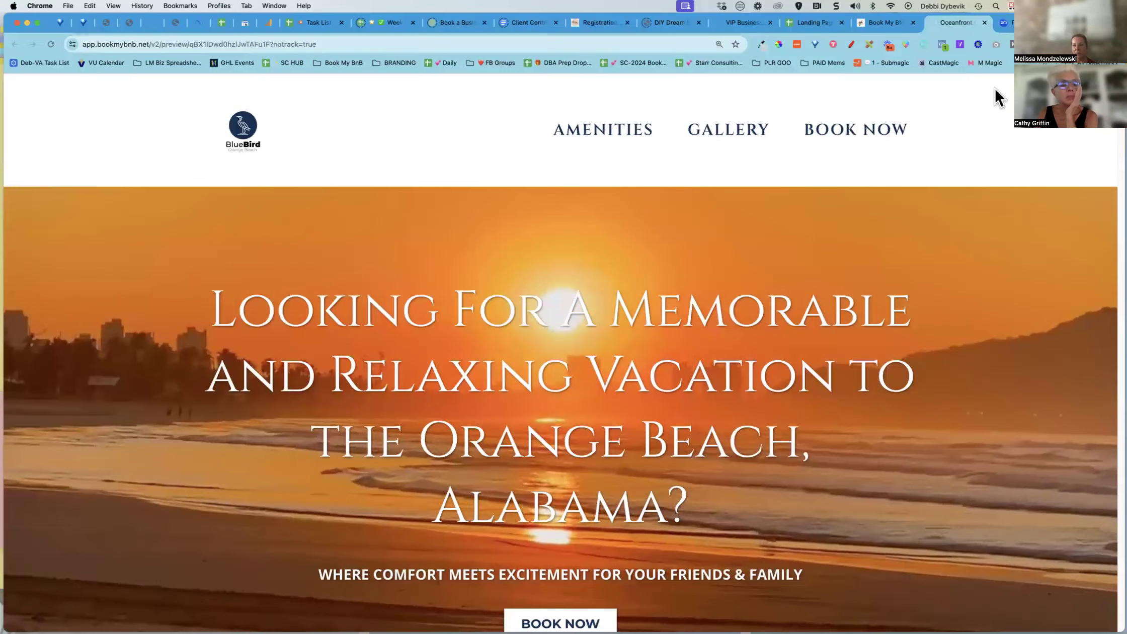
left_click_drag(99, 44, 365, 44)
left_click(350, 126)
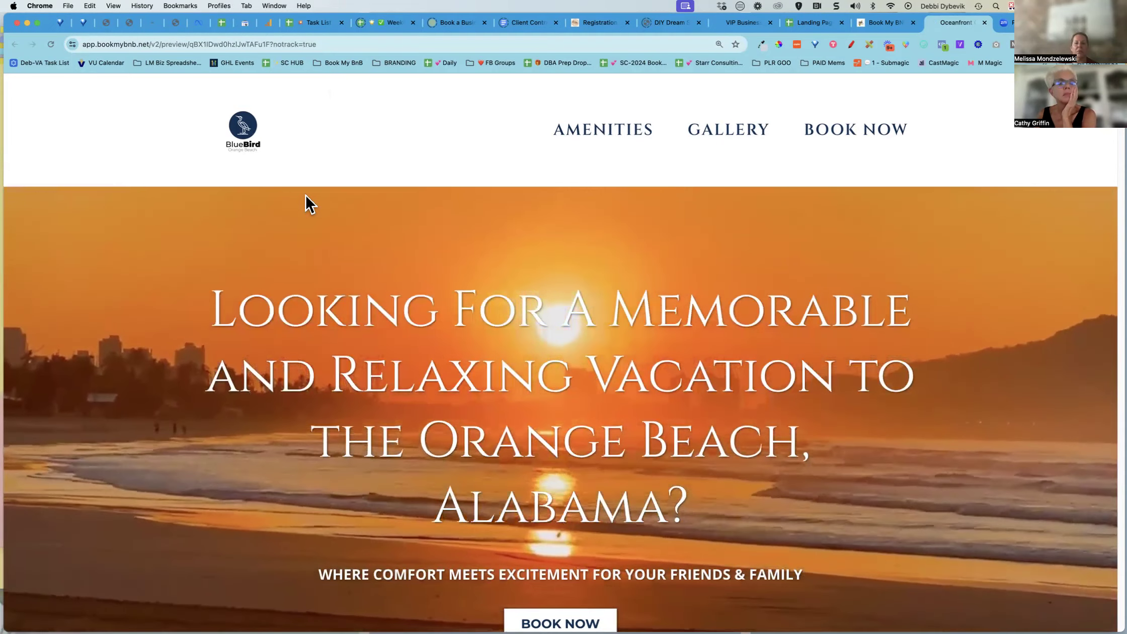
left_click(984, 23)
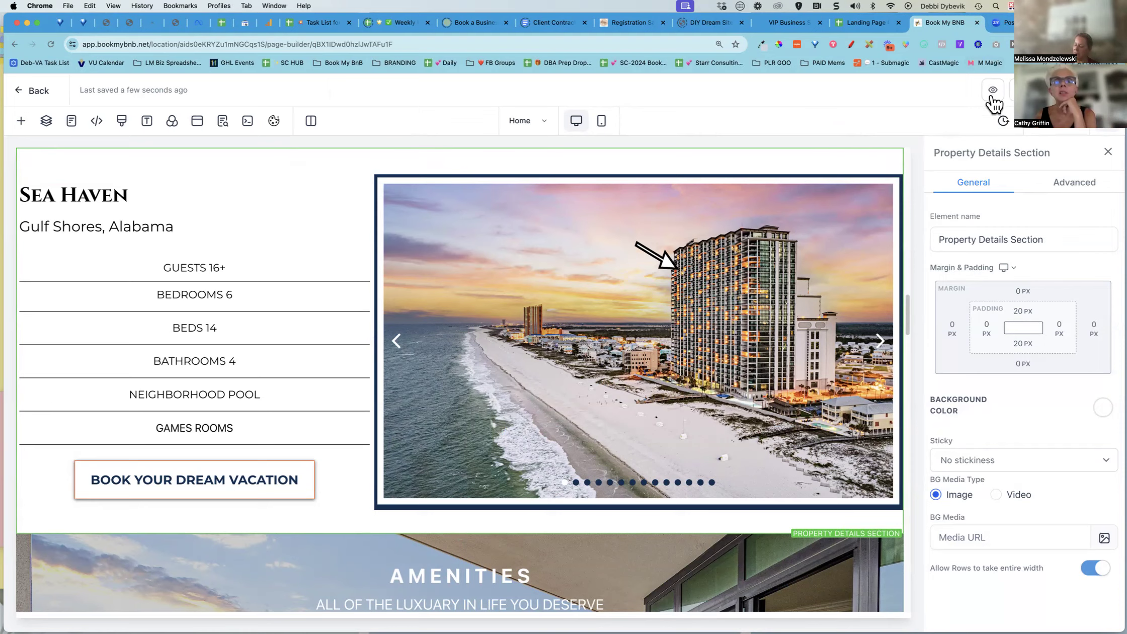
Open the page preview again and scroll through its hero section before returning to the builder
scroll(849, 180, "up", 5)
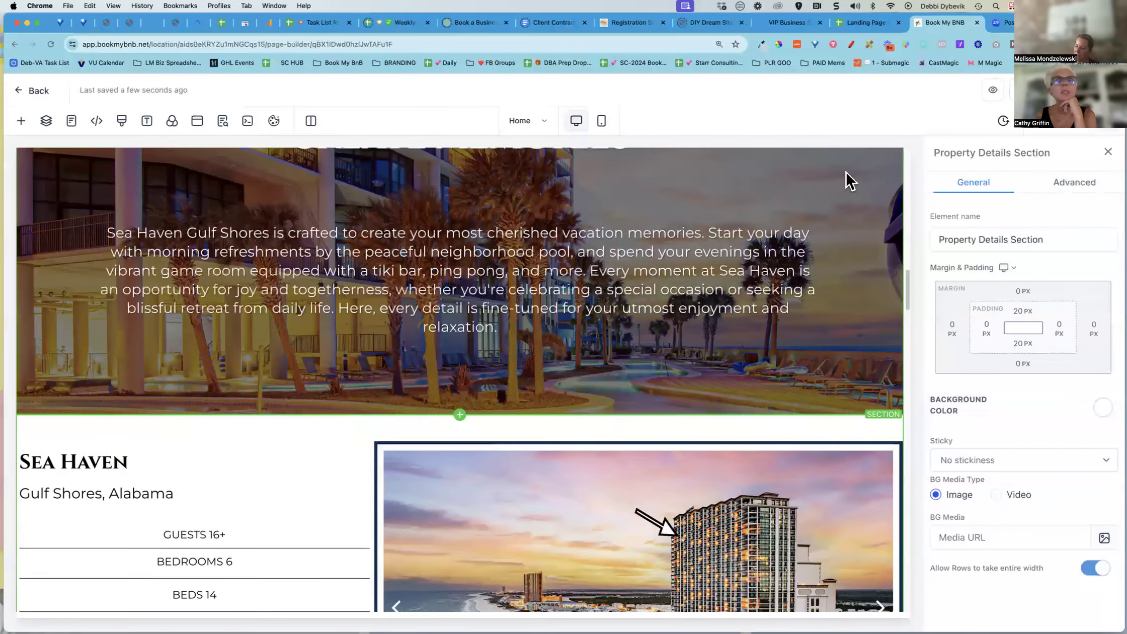
left_click(993, 92)
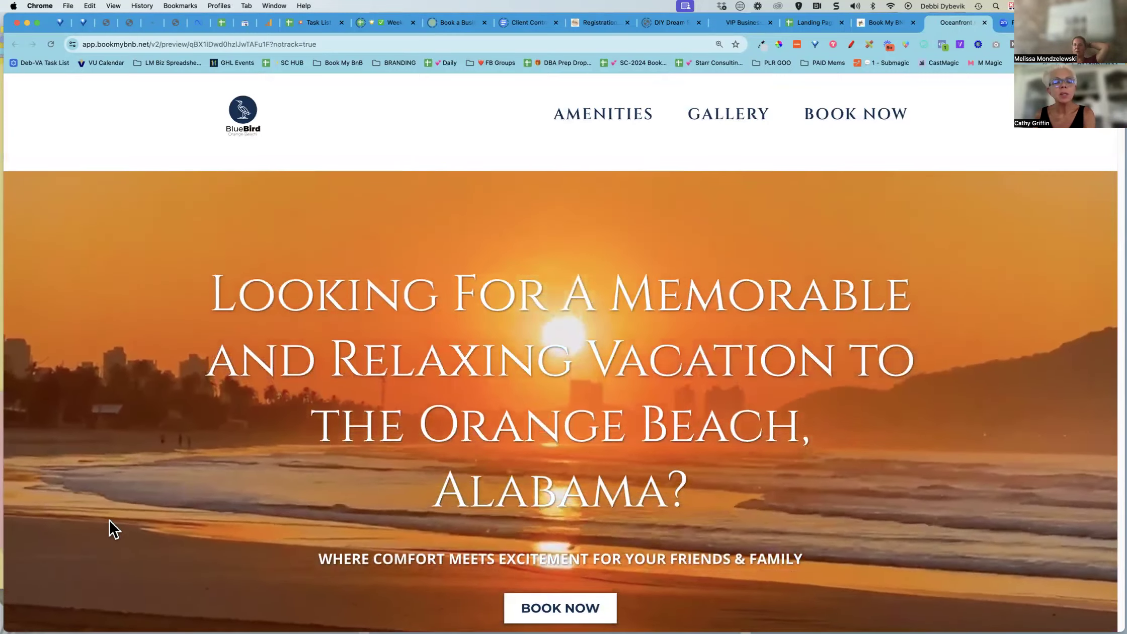
scroll(111, 528, "down", 2)
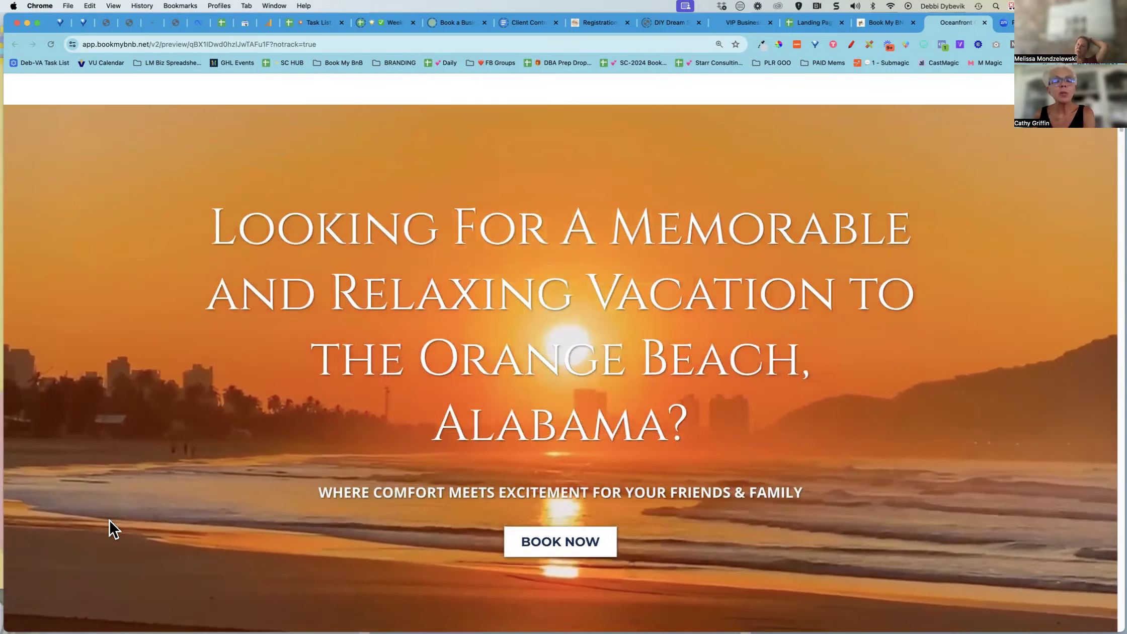
scroll(111, 528, "down", 1)
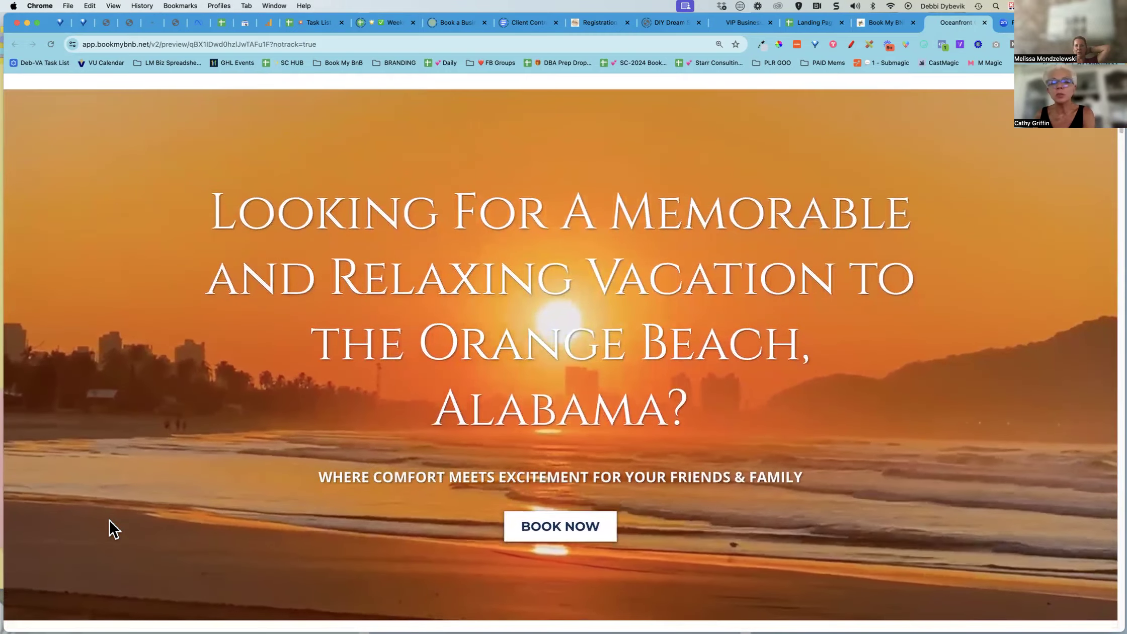
scroll(110, 528, "down", 4)
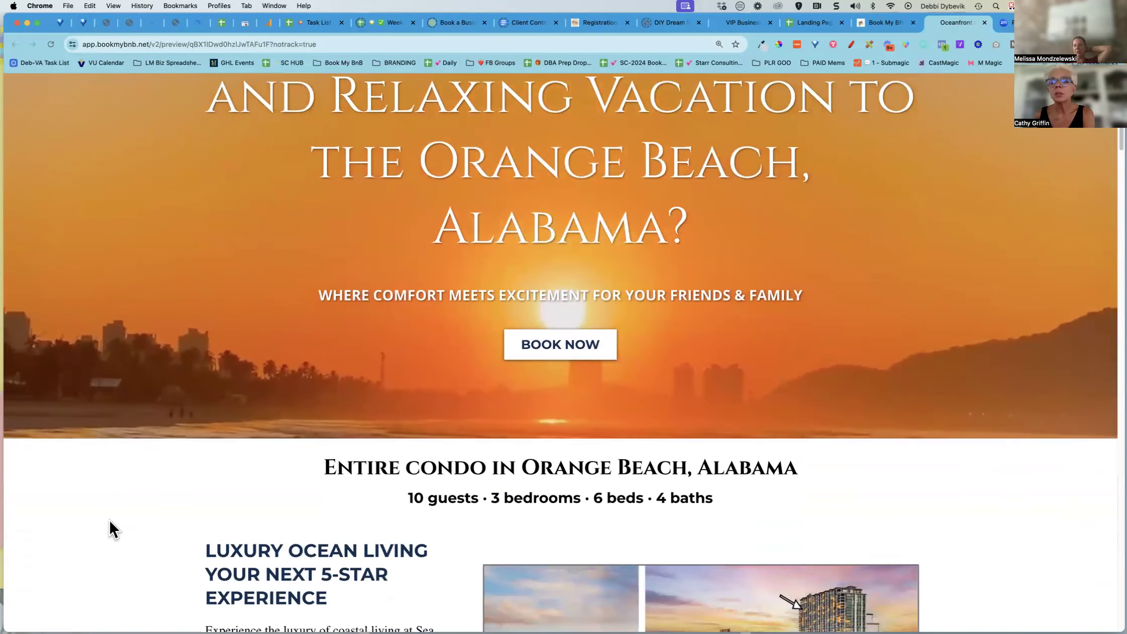
scroll(110, 528, "up", 2)
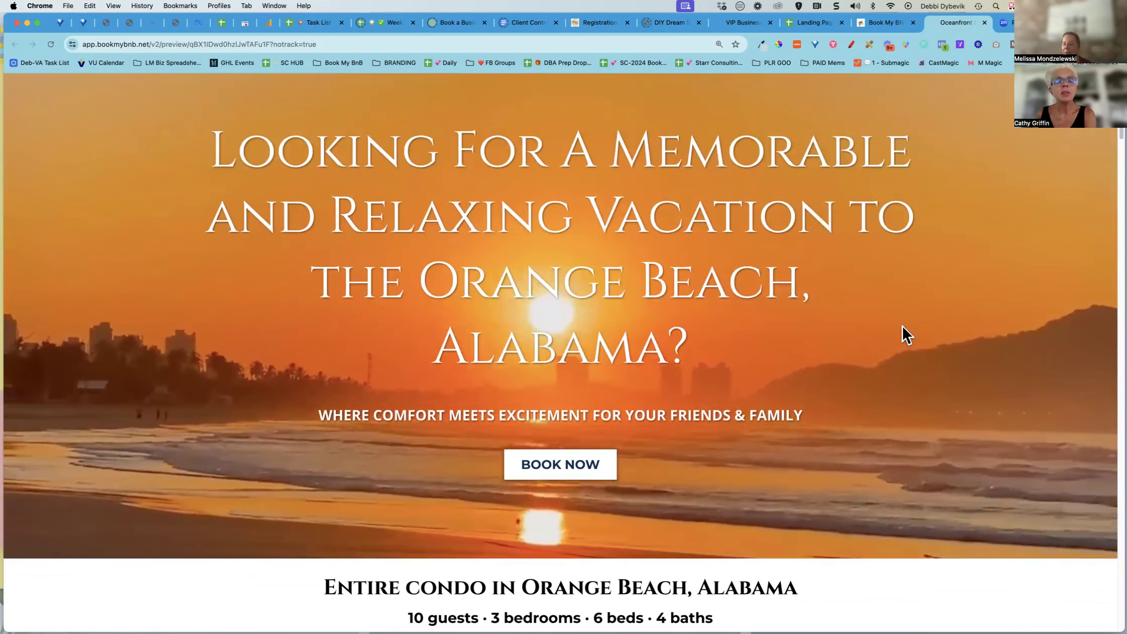
left_click(887, 23)
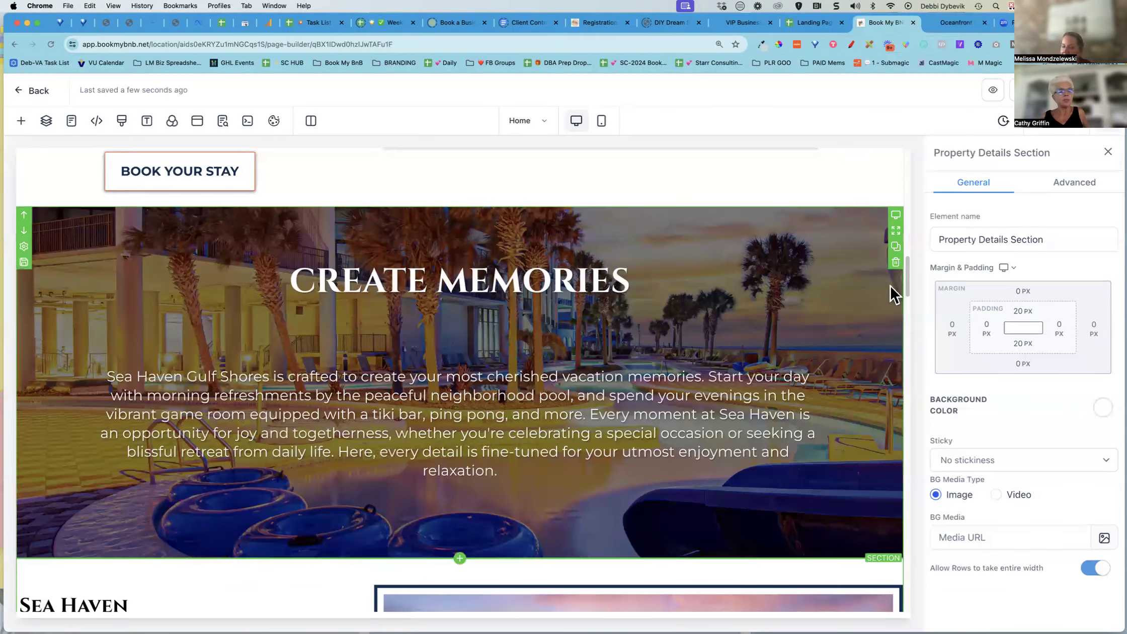
Compare the builder's Create Memories and Sea Haven sections with how they appear in the preview
scroll(886, 297, "up", 10)
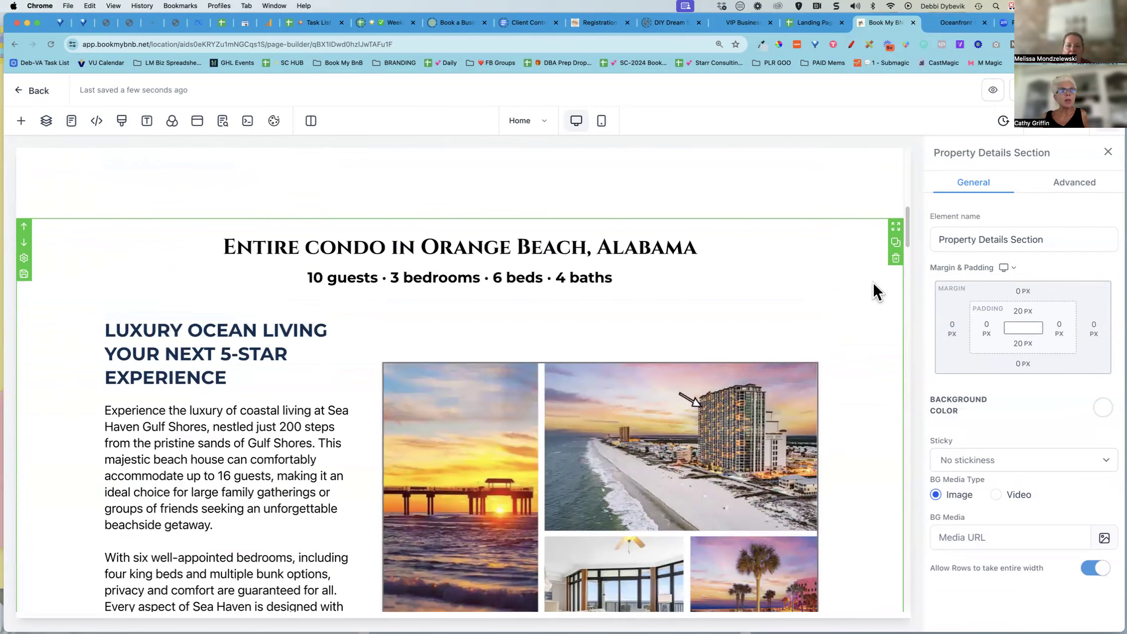
scroll(88, 242, "up", 1)
scroll(88, 242, "up", 5)
scroll(88, 241, "down", 20)
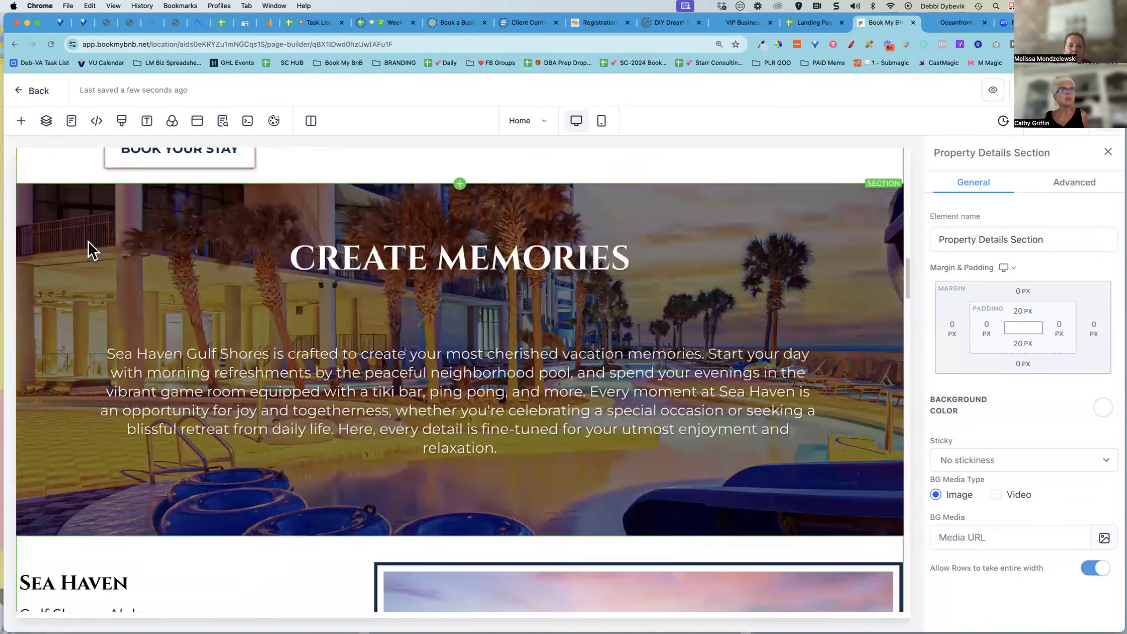
scroll(87, 240, "up", 3)
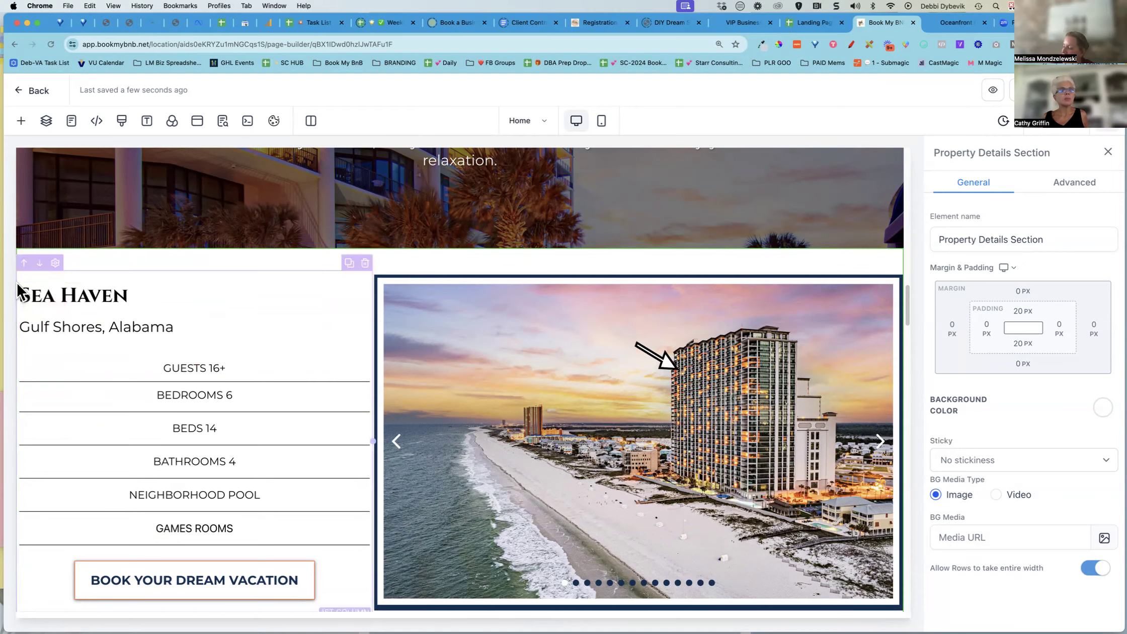
left_click(954, 23)
scroll(945, 321, "down", 10)
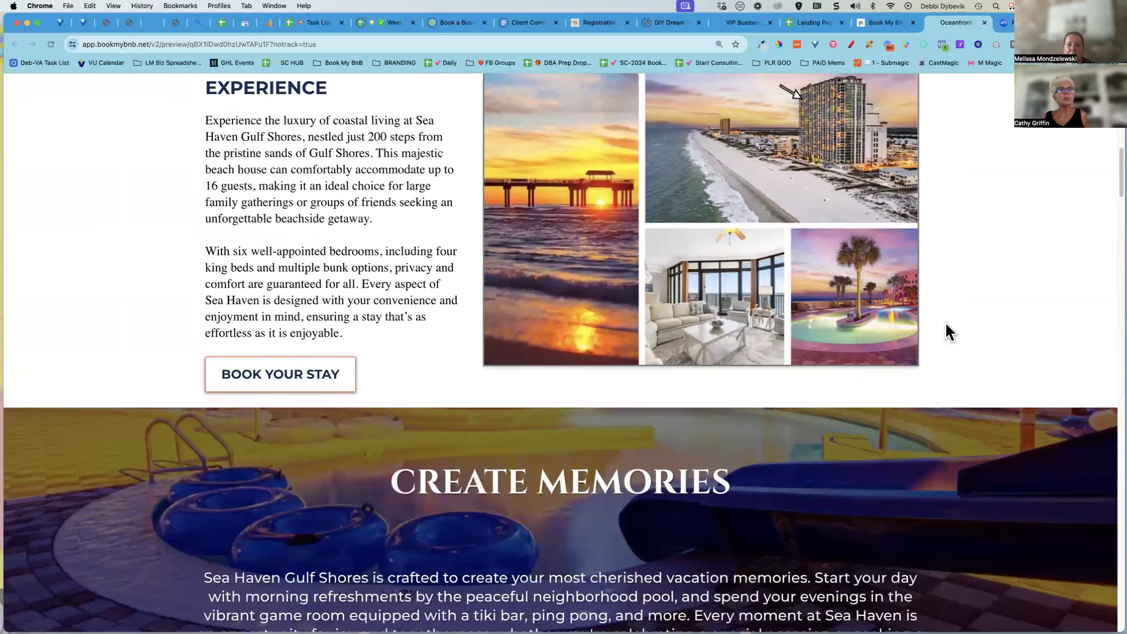
scroll(945, 321, "down", 15)
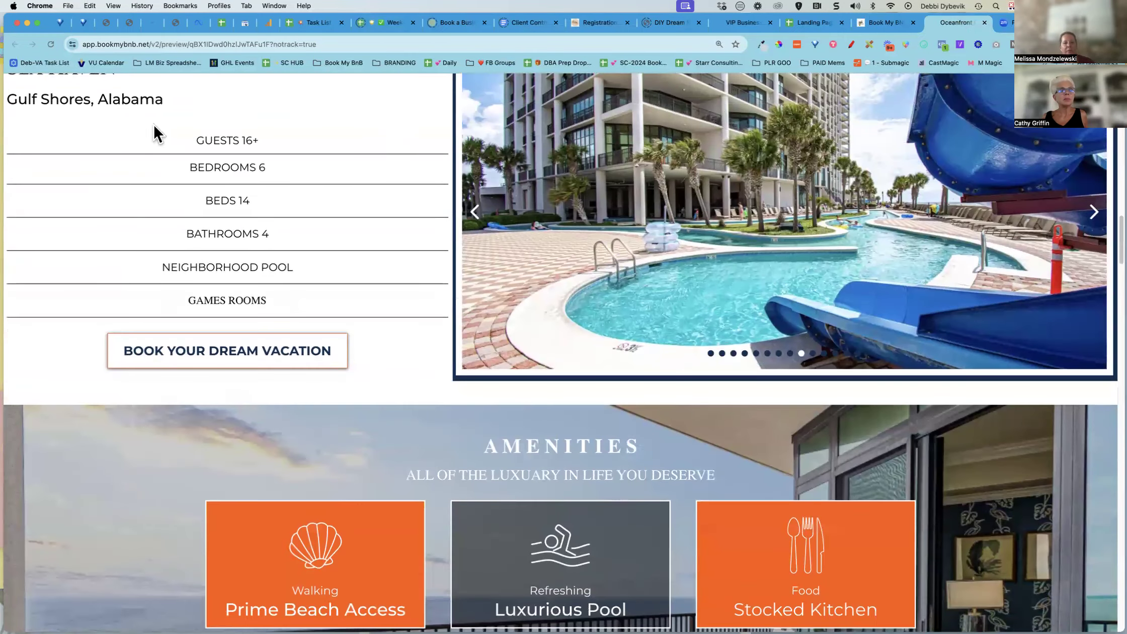
scroll(47, 167, "up", 3)
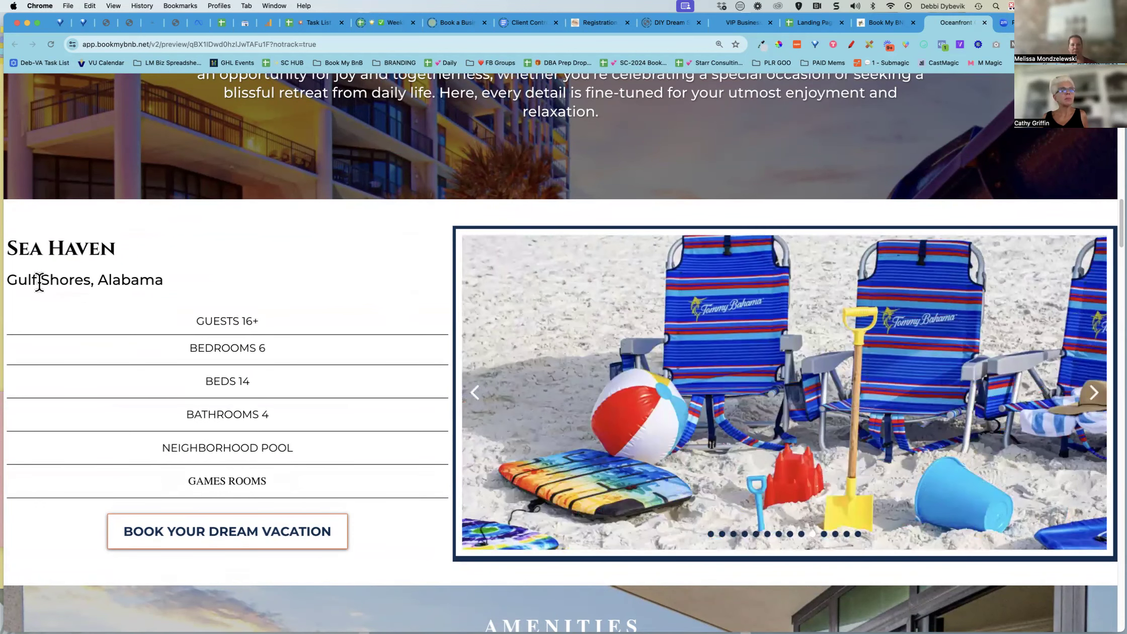
left_click(886, 26)
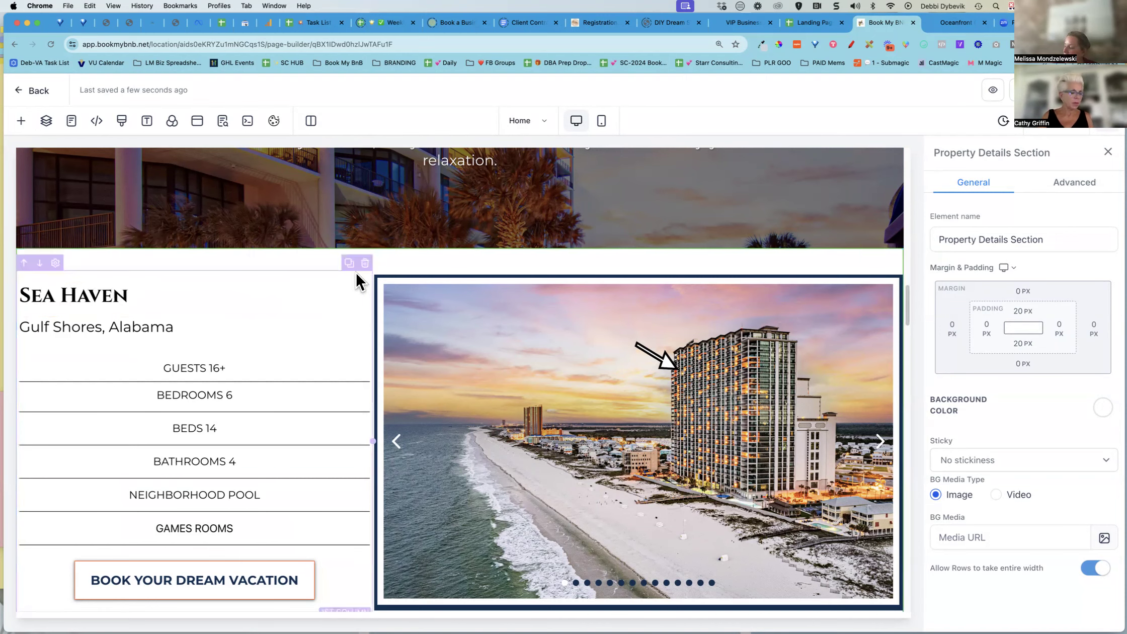
Select the property section's row and reduce its width to 91
scroll(355, 271, "down", 2)
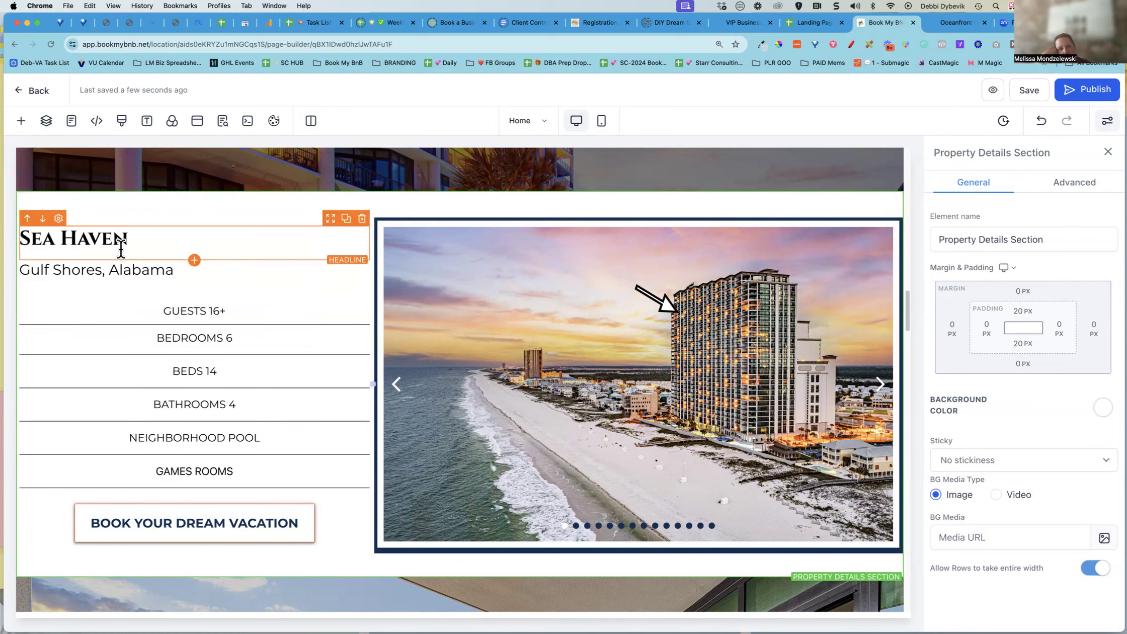
left_click(172, 211)
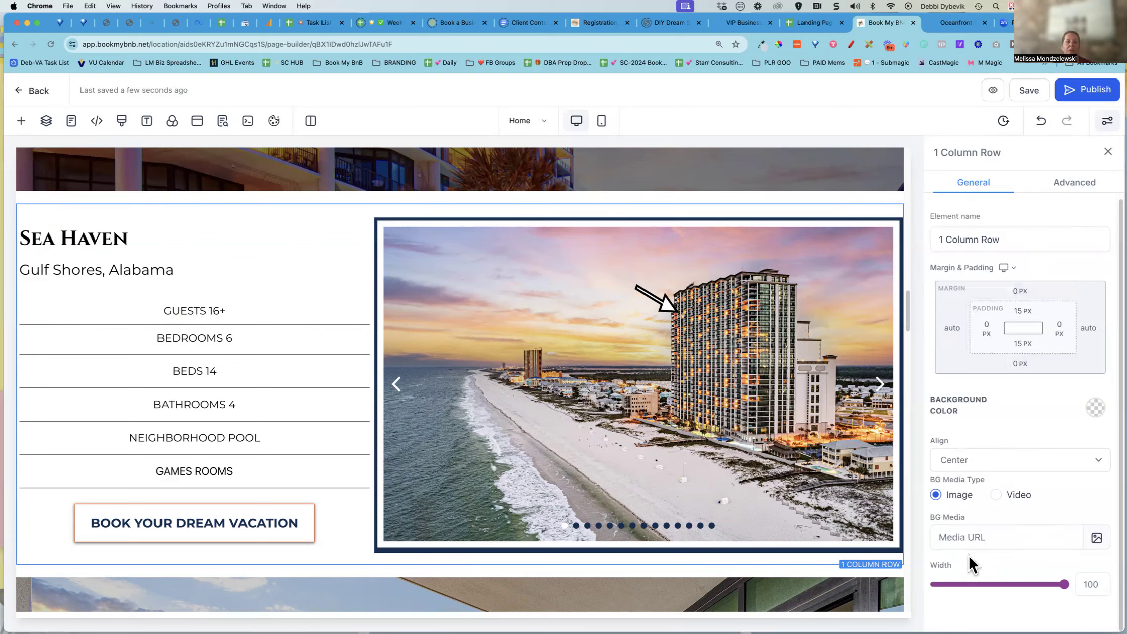
scroll(947, 573, "down", 1)
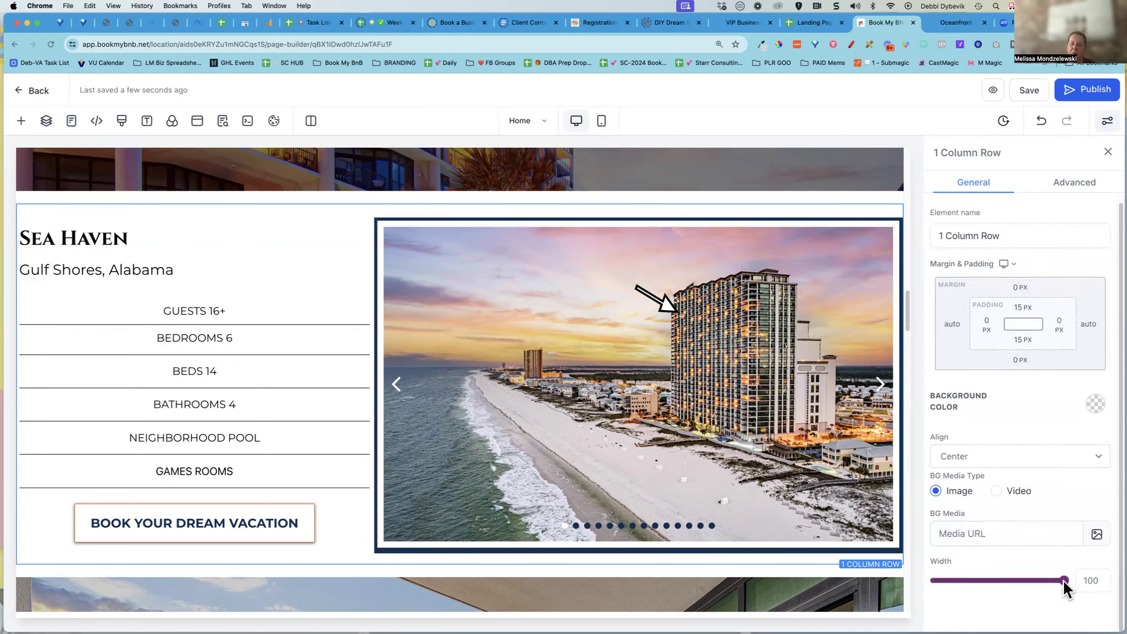
left_click_drag(1063, 579, 1047, 579)
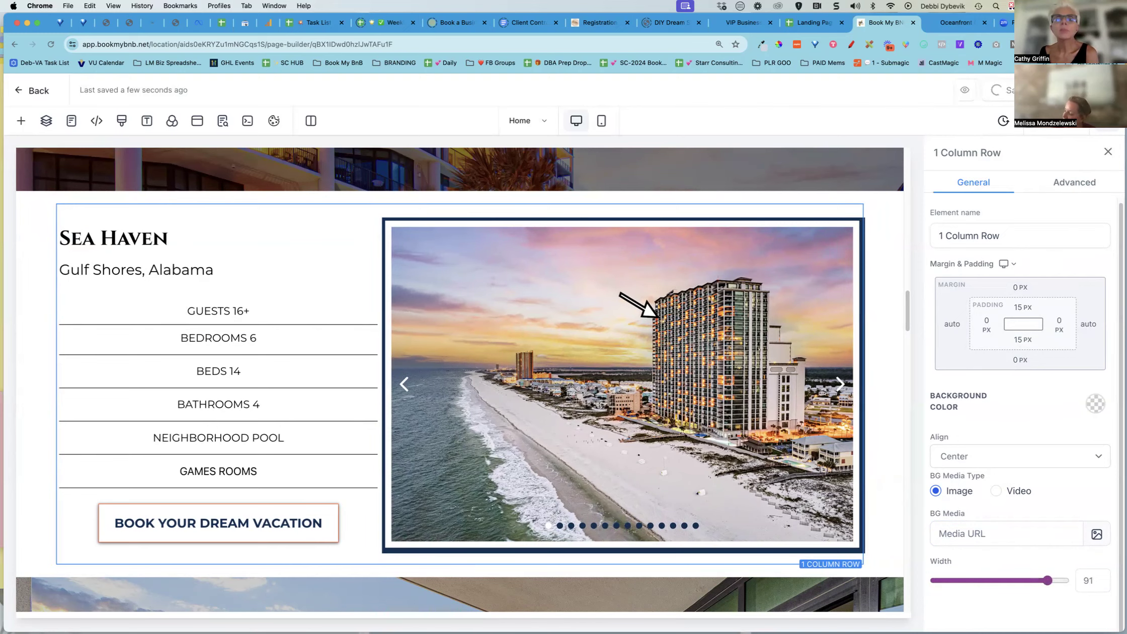
Preview the resized property section in the browser and return to the page builder
left_click(964, 90)
scroll(90, 256, "down", 10)
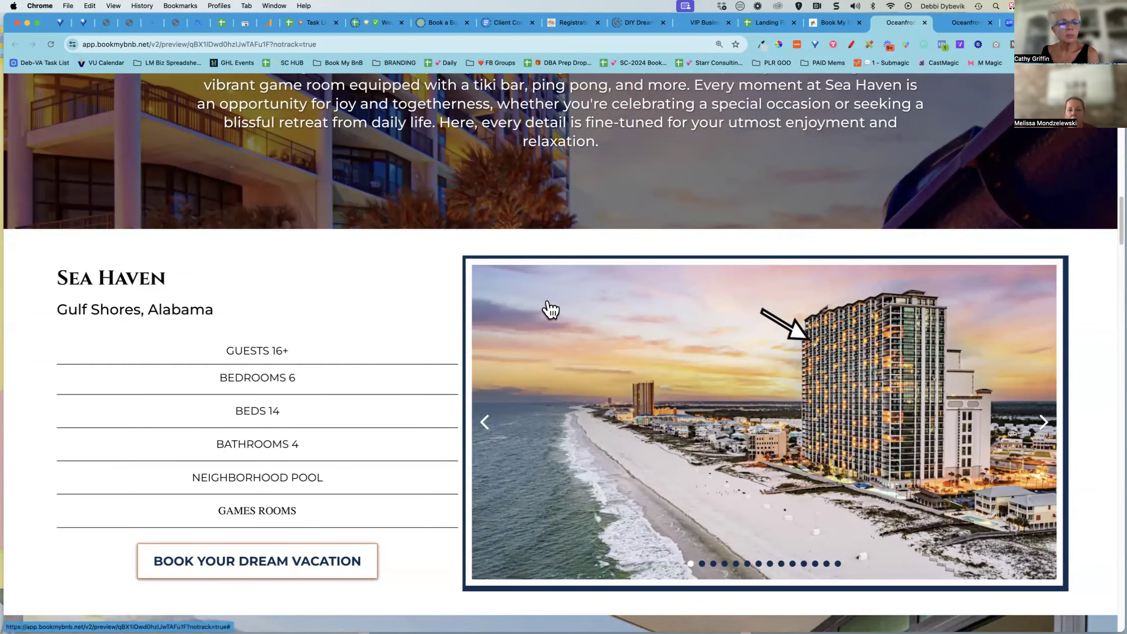
left_click(841, 25)
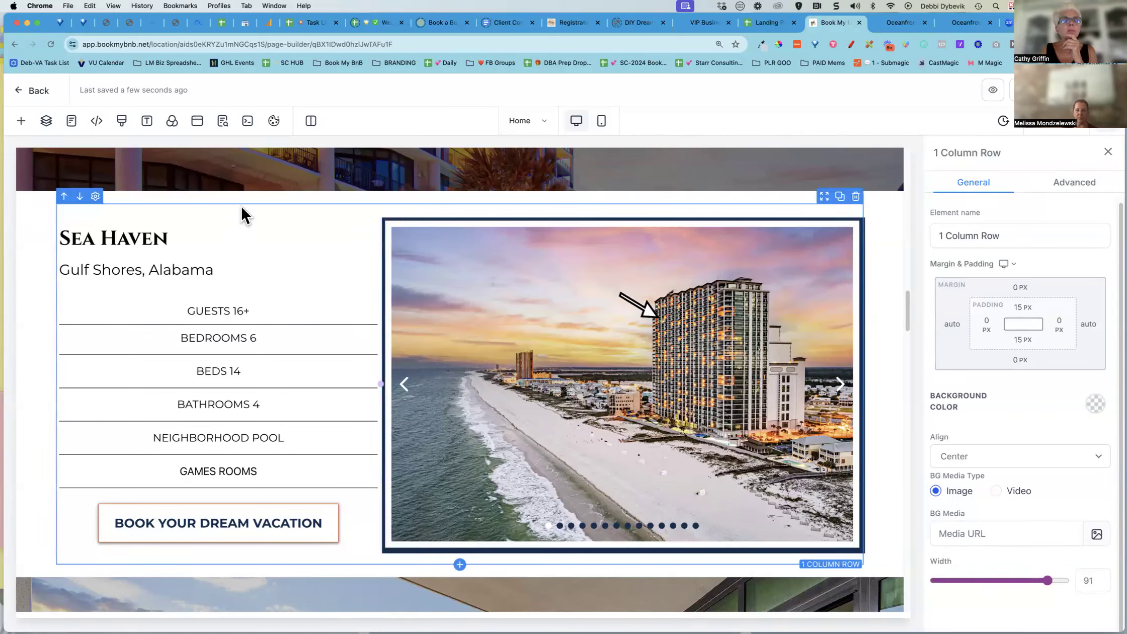
Select the property section's left column and rename it "Property Left Column Details"
left_click(196, 229)
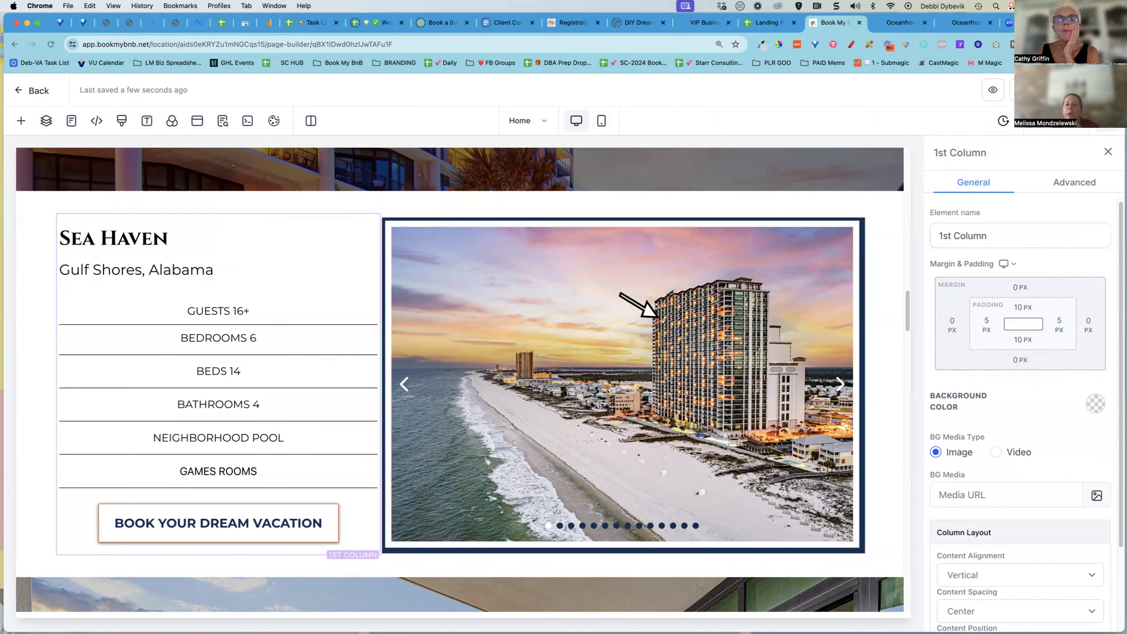
left_click(937, 234)
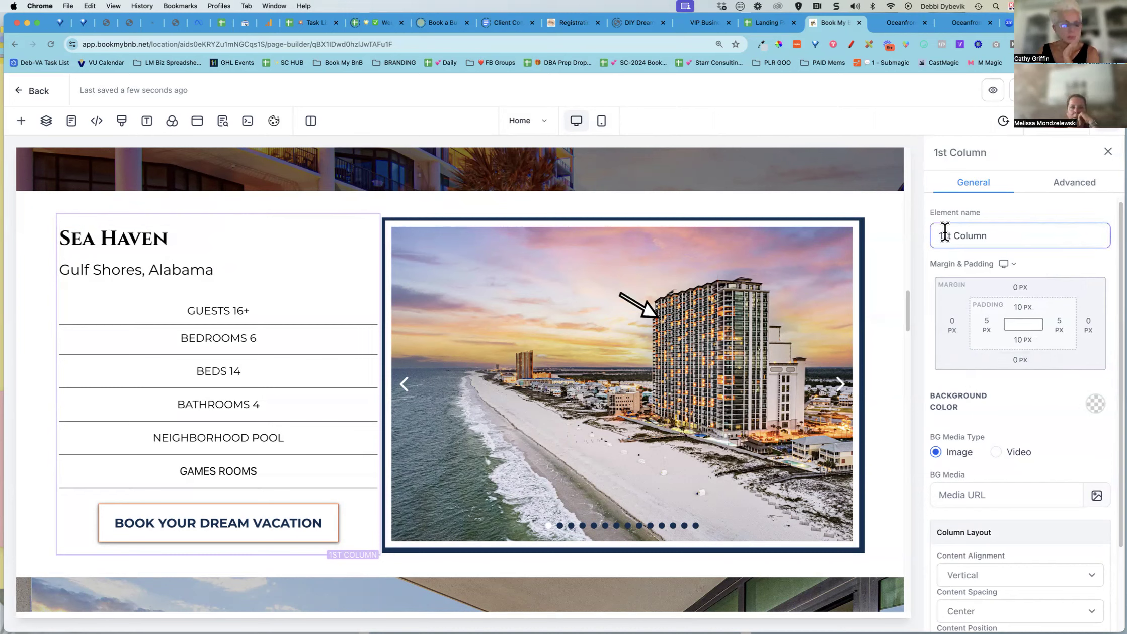
type("Property ")
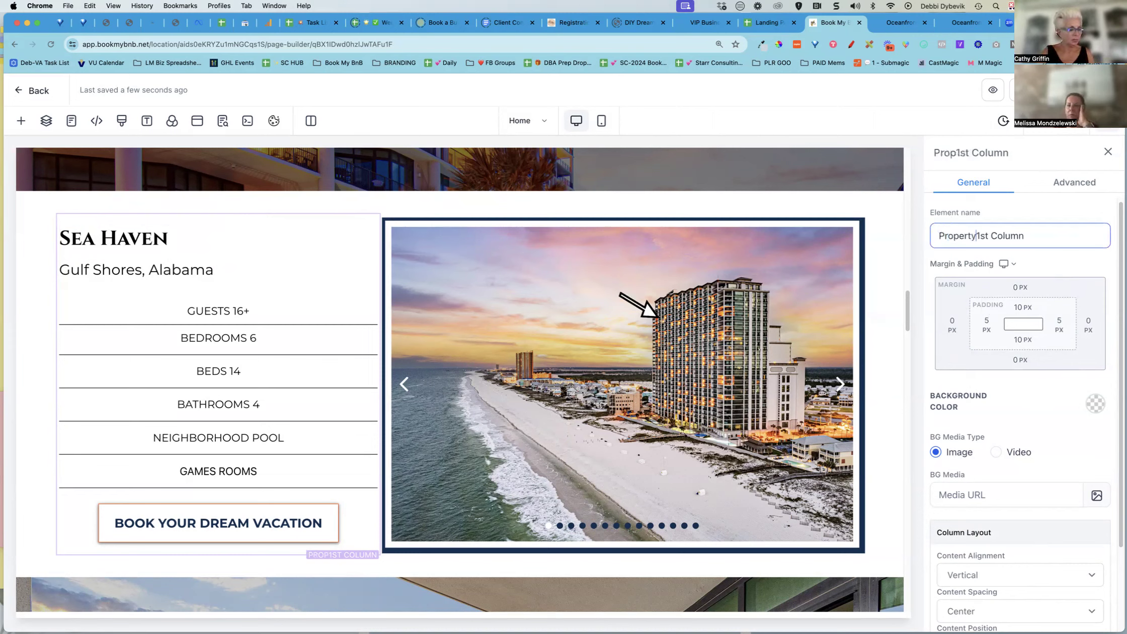
type("Left")
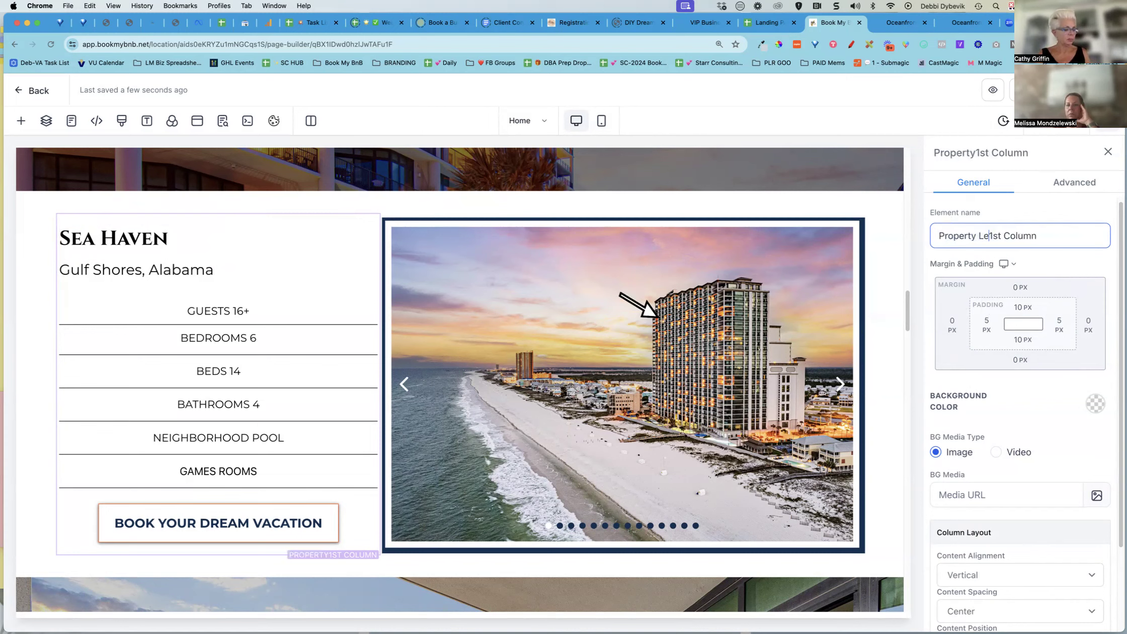
double_click(1002, 236)
key("BackSpace")
left_click(1040, 233)
type("Details")
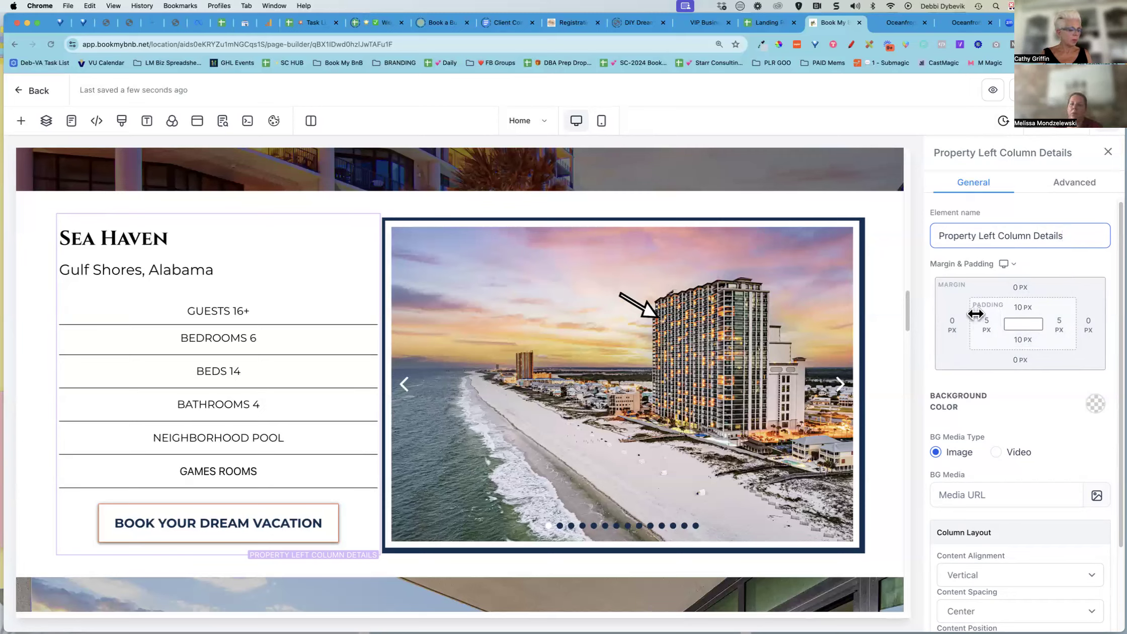
Set the left column's left margin to 10 px and save the page
left_click(952, 327)
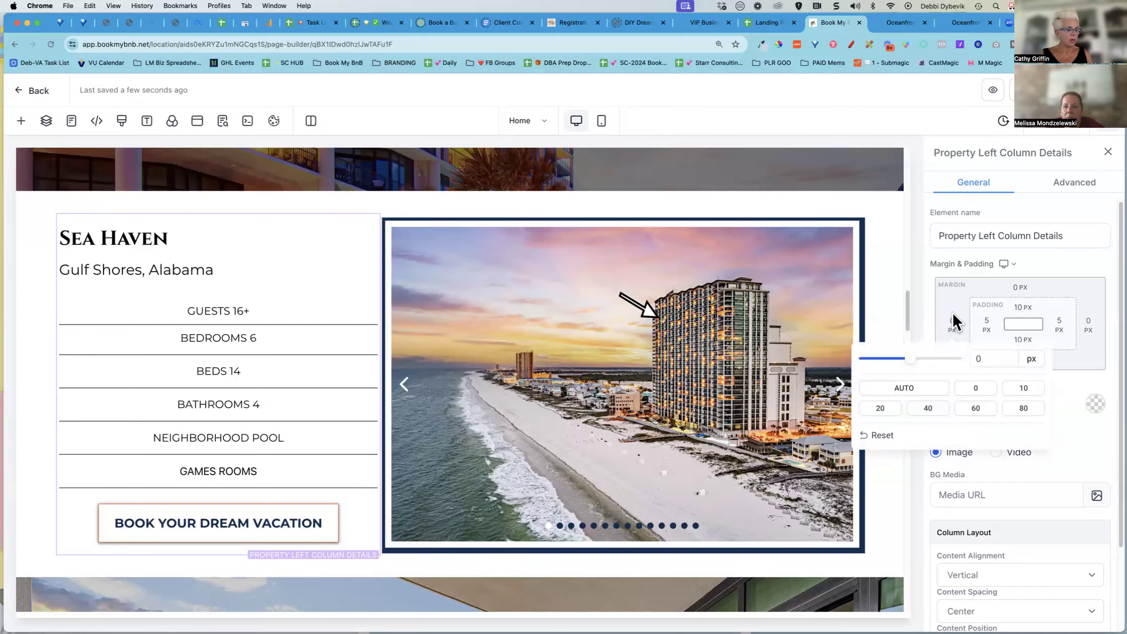
left_click(1025, 392)
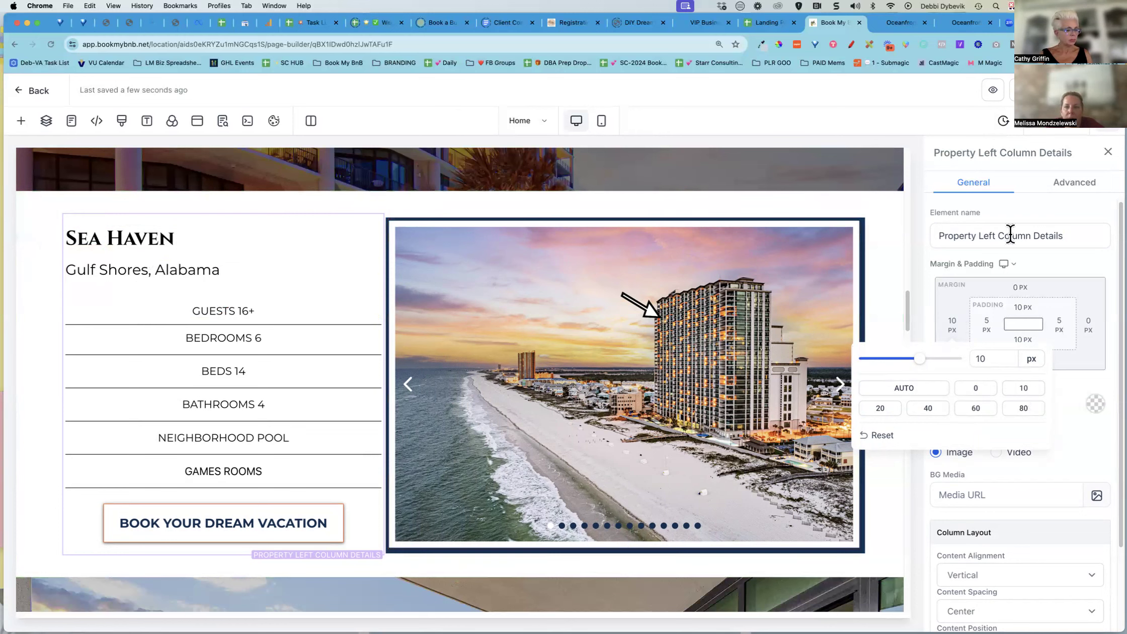
left_click(1019, 91)
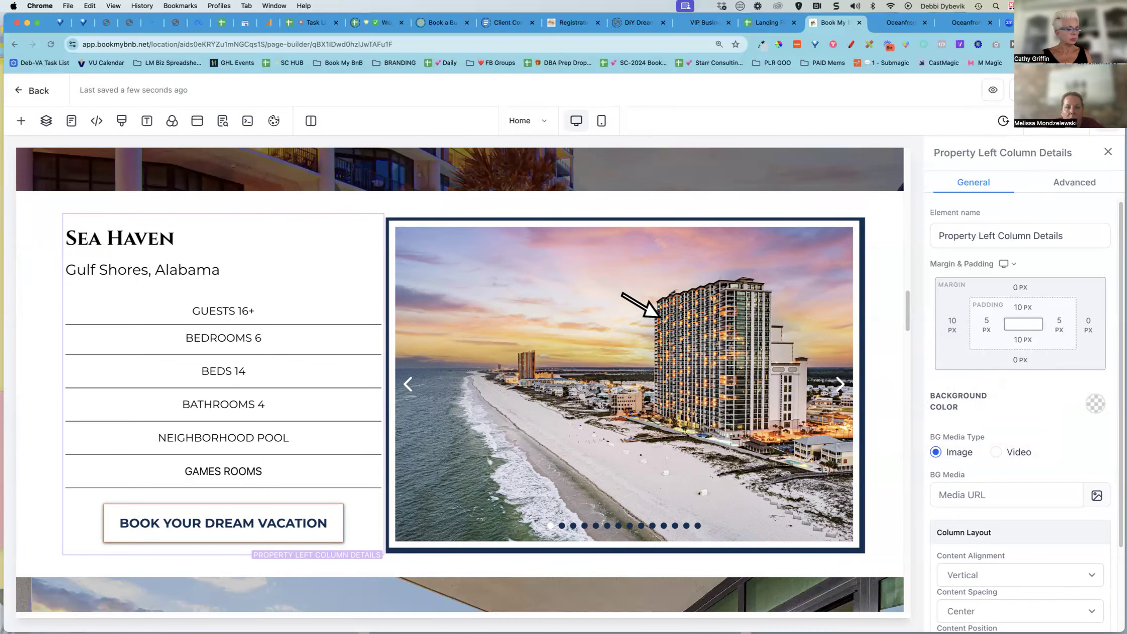
Change the property headline from Sea Haven to "Blue Bird"
scroll(823, 336, "down", 4)
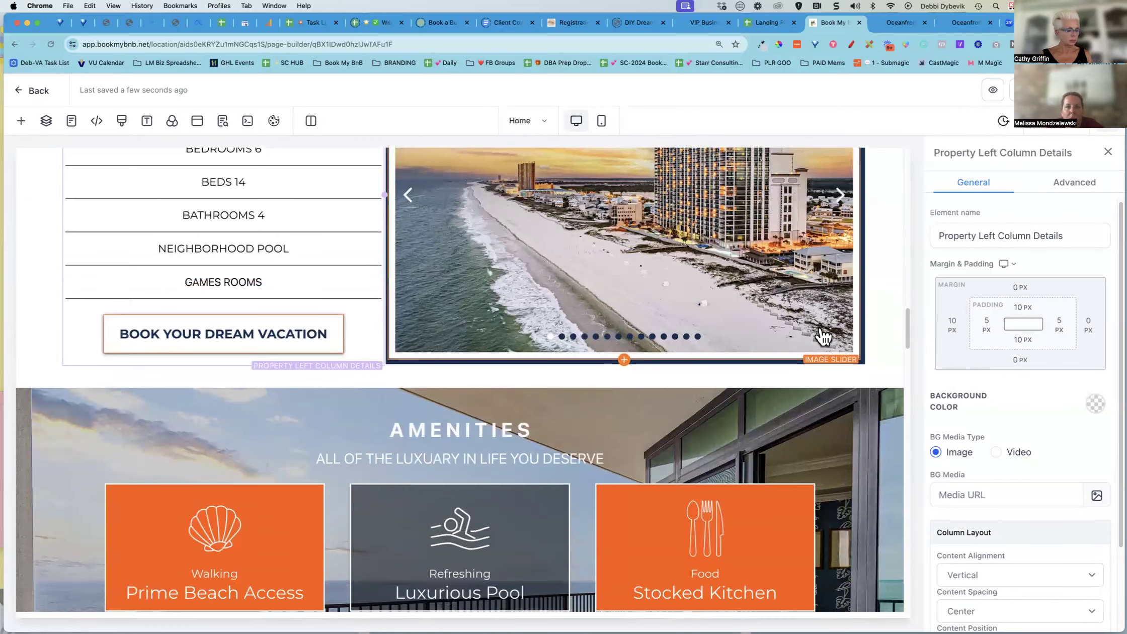
scroll(823, 335, "down", 2)
scroll(820, 328, "up", 3)
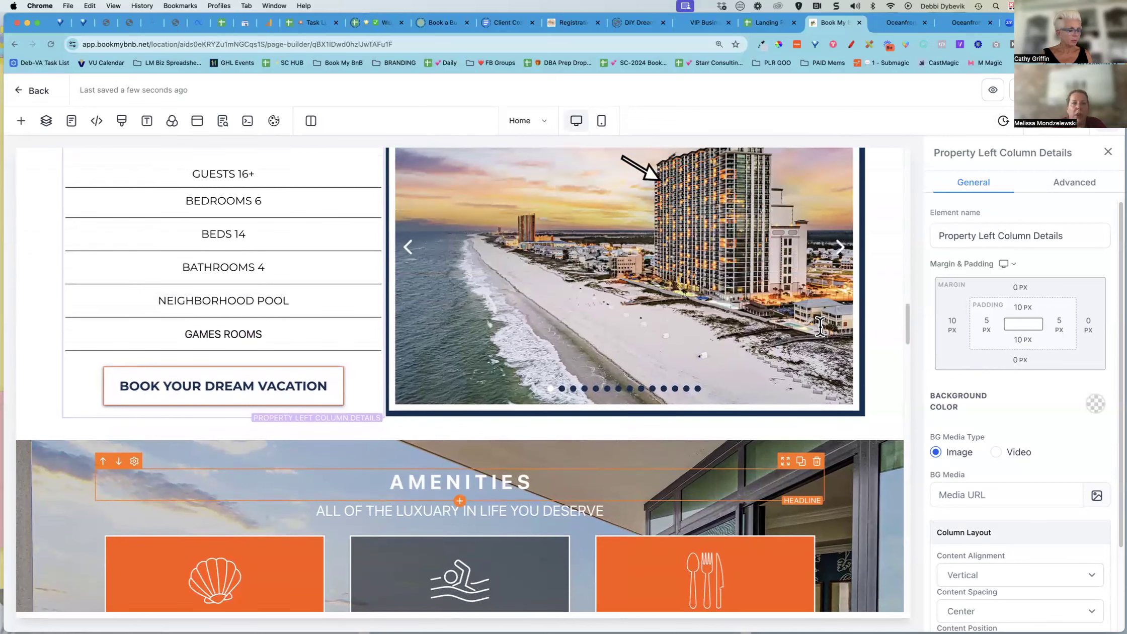
scroll(820, 328, "up", 2)
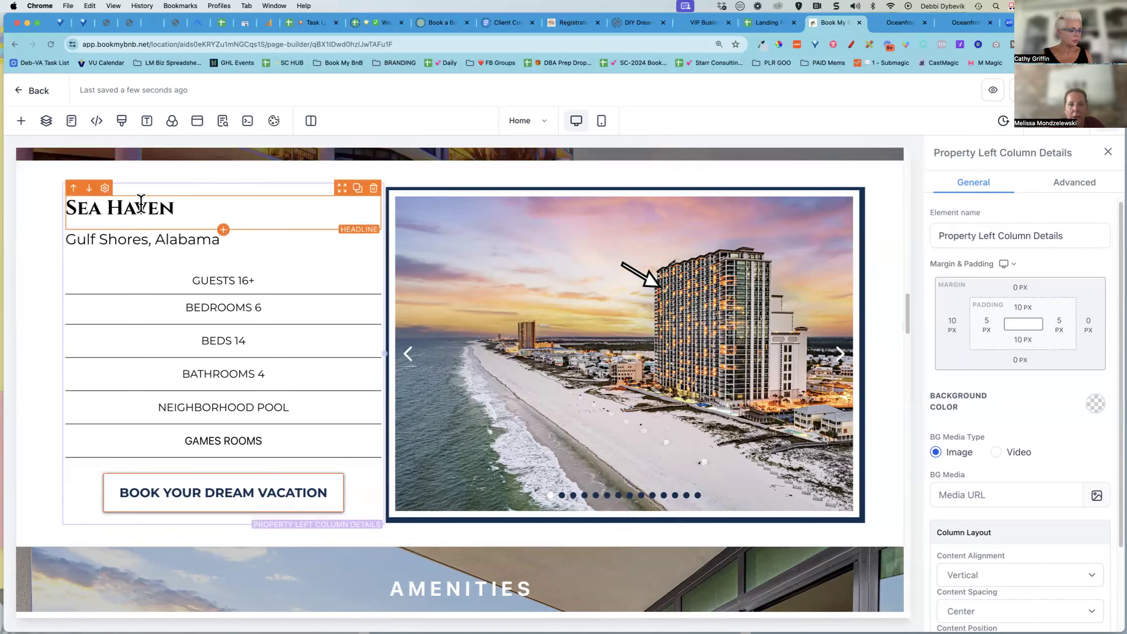
left_click(172, 204)
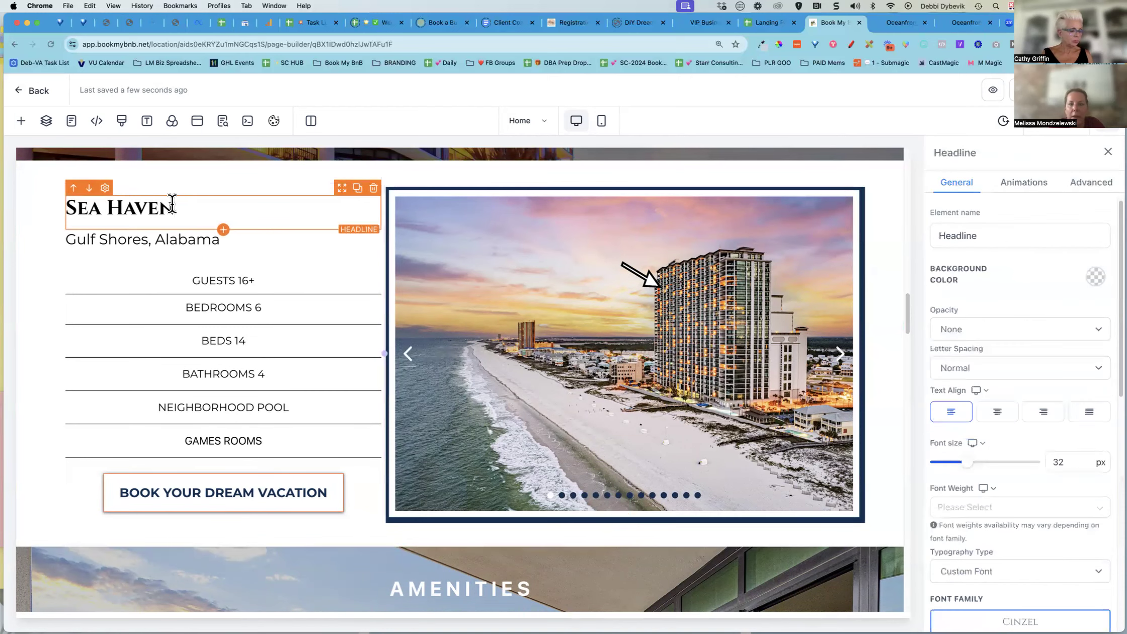
left_click(172, 240)
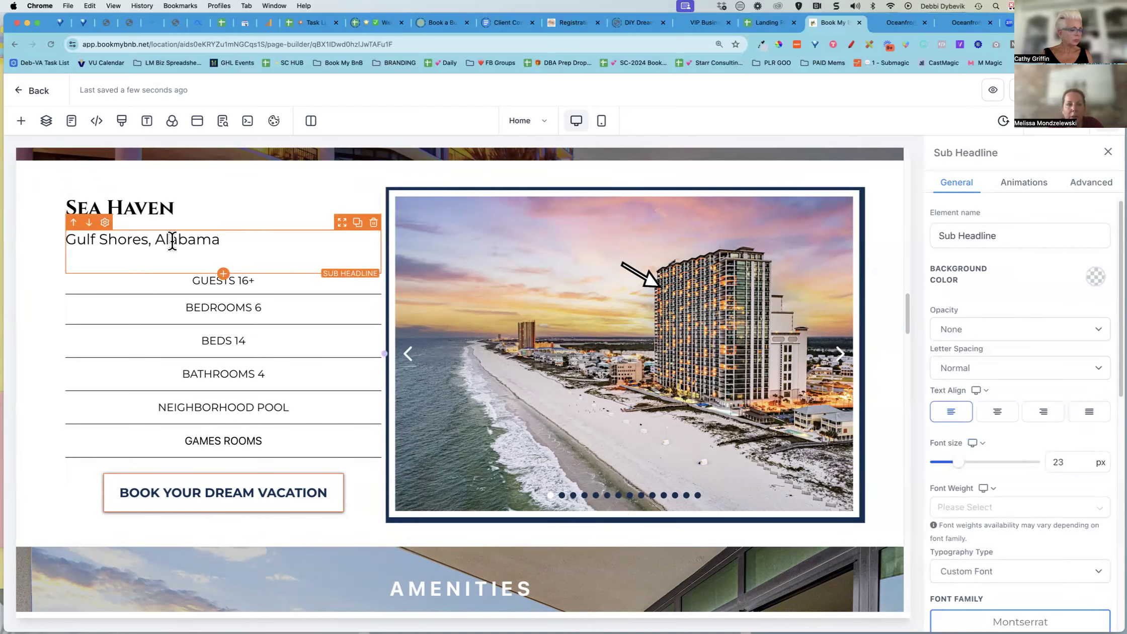
left_click(172, 277)
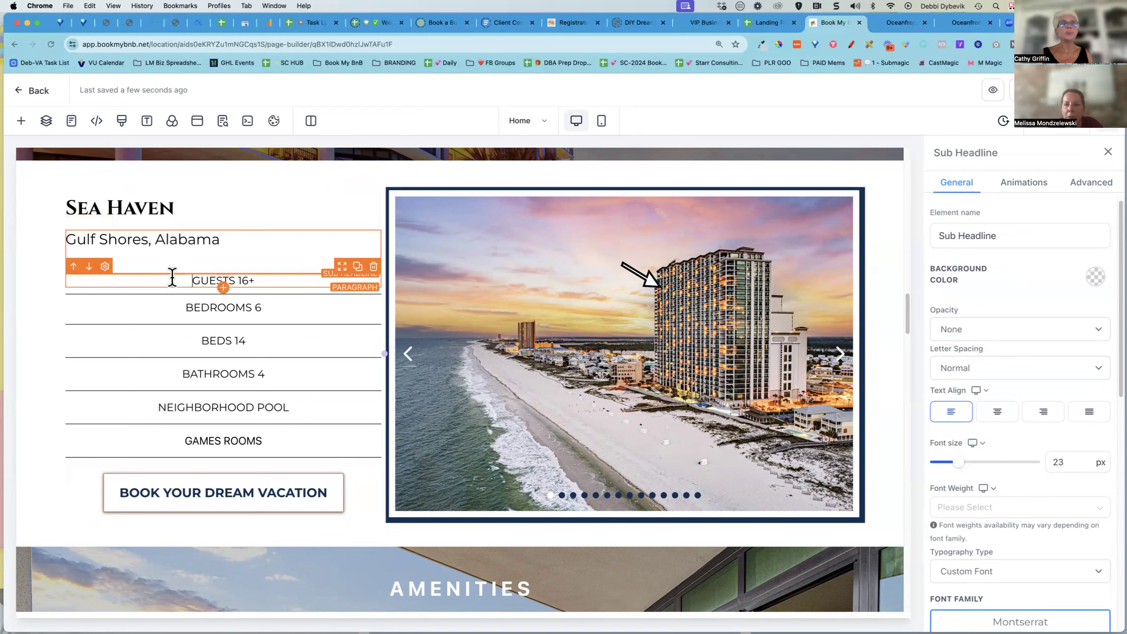
left_click(167, 204)
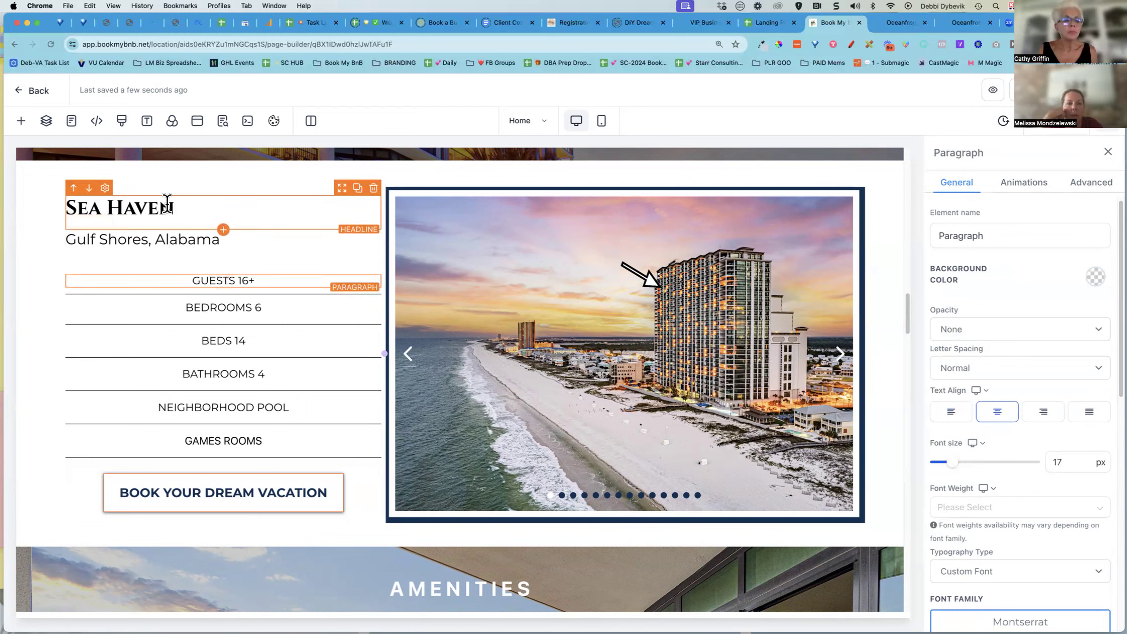
triple_click(167, 201)
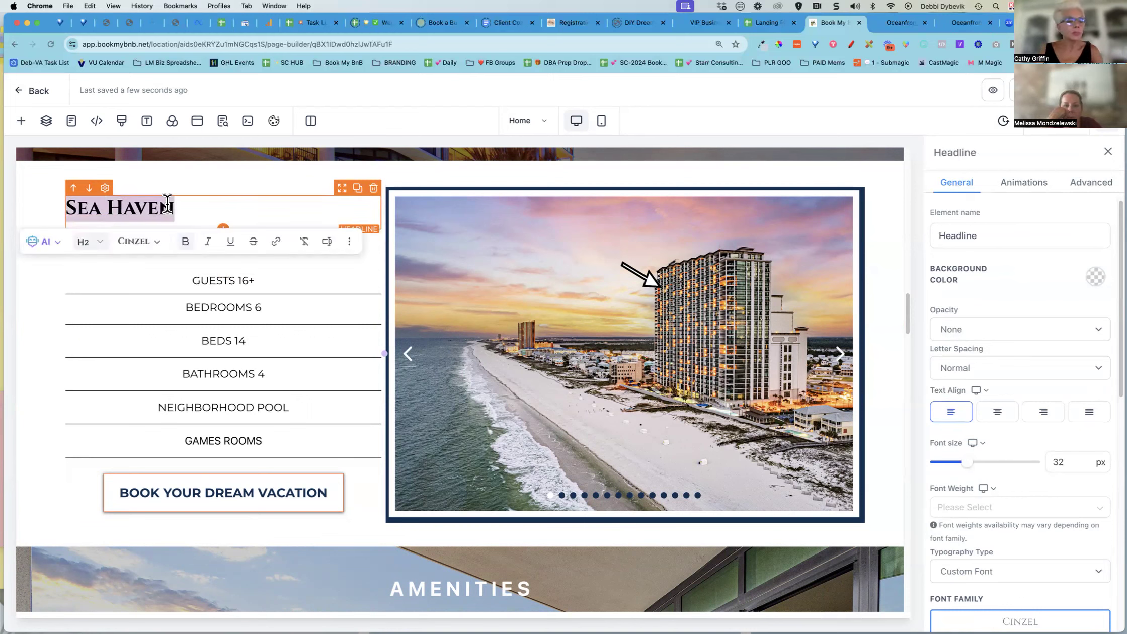
type("BIR")
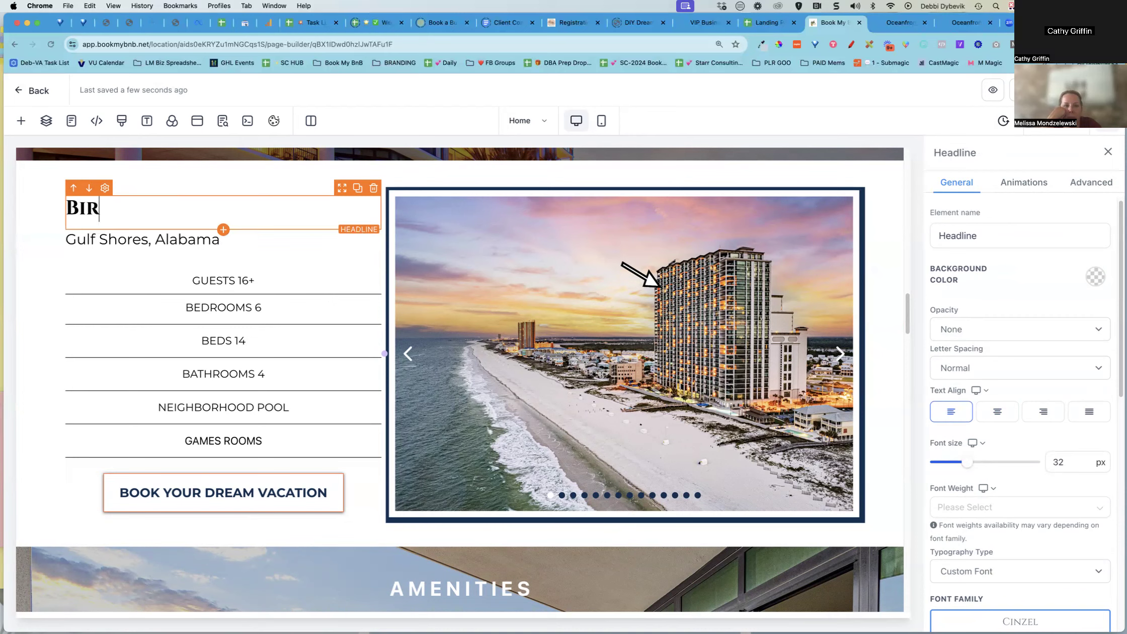
type("D BIRD")
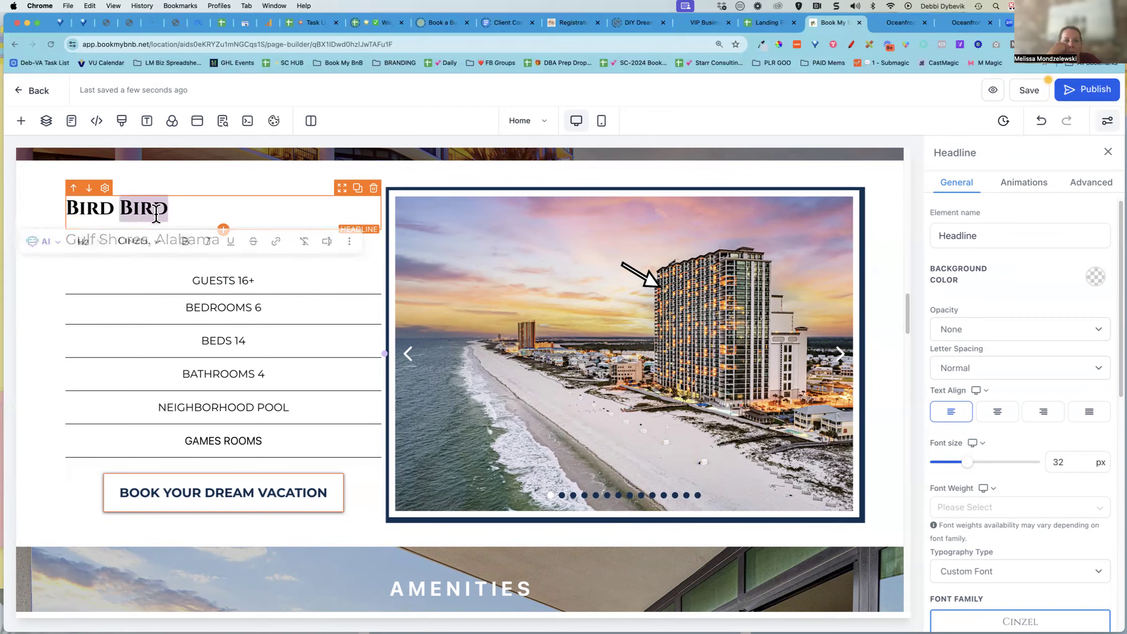
double_click(100, 206)
type("Blue")
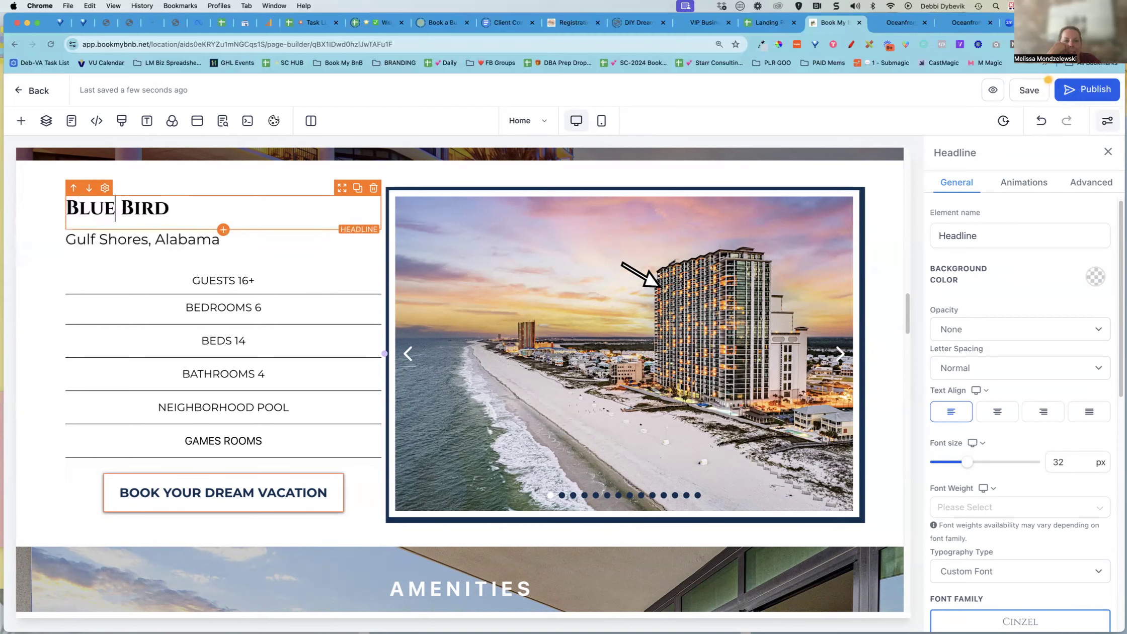
Replace the location subheadline with "Orange Beach, Alabama"
triple_click(122, 243)
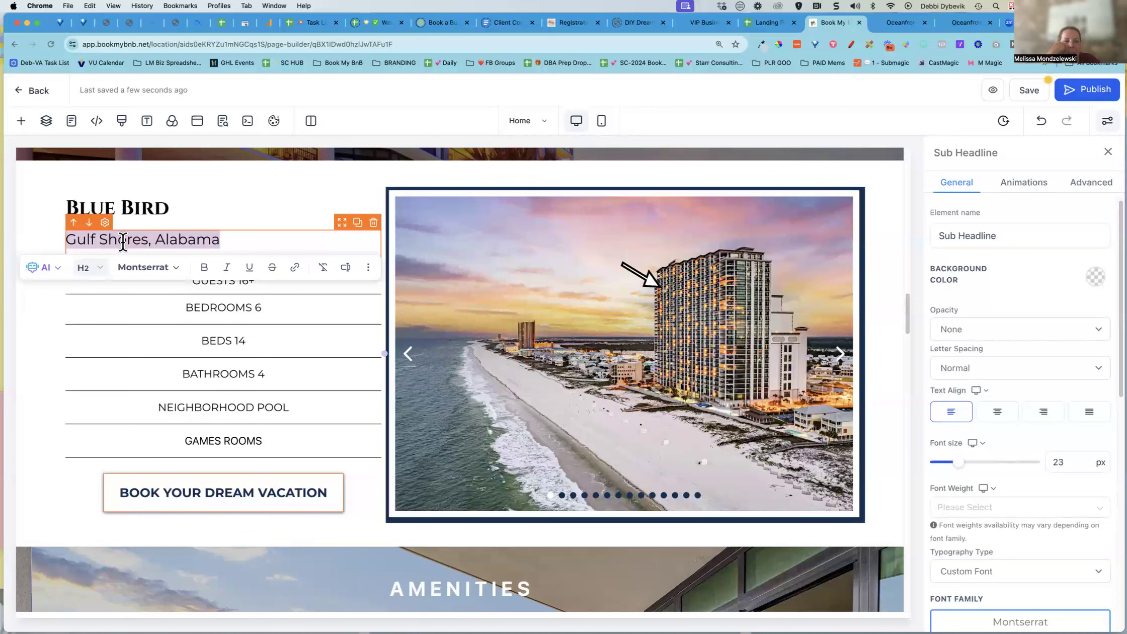
type("Orange Beach, Alabama")
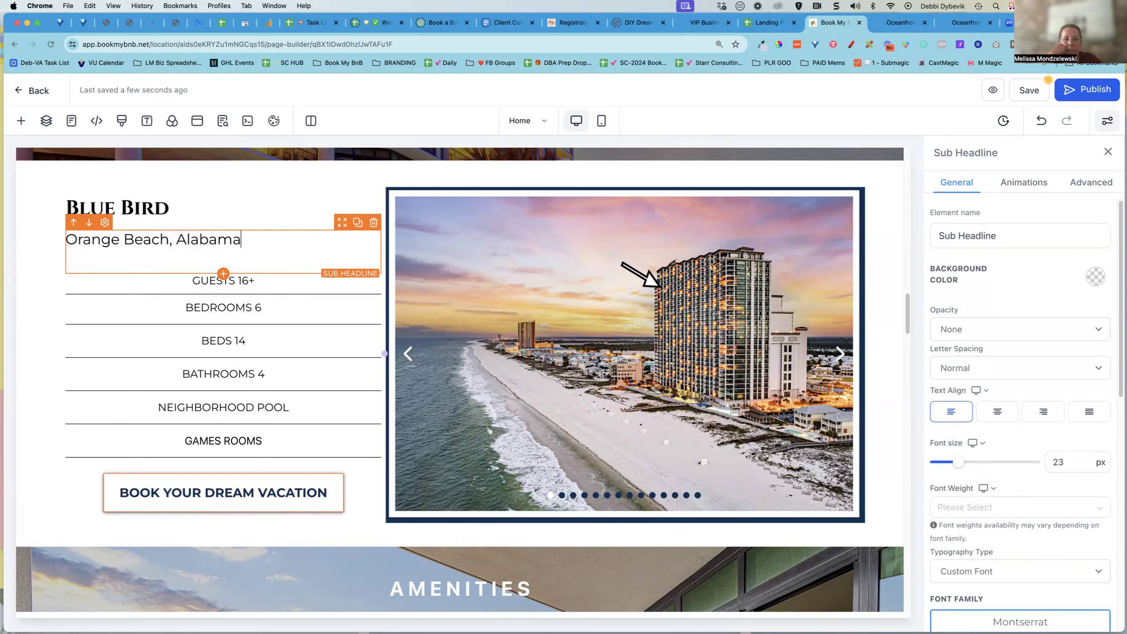
Examine the Guests paragraph's text, font and color settings
left_click(307, 308)
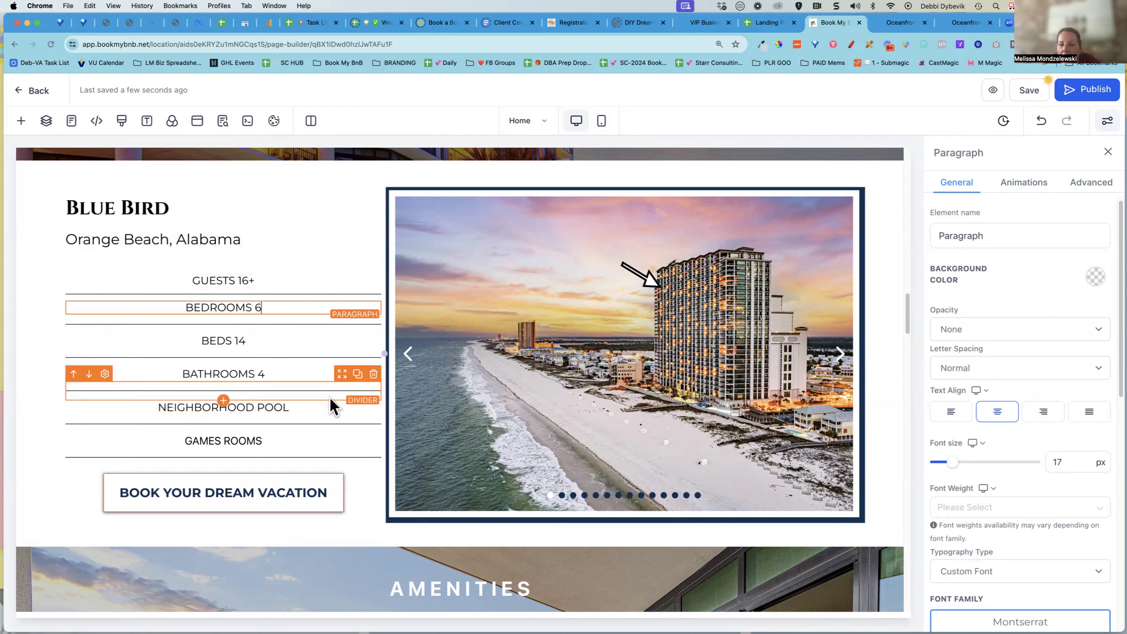
left_click(255, 252)
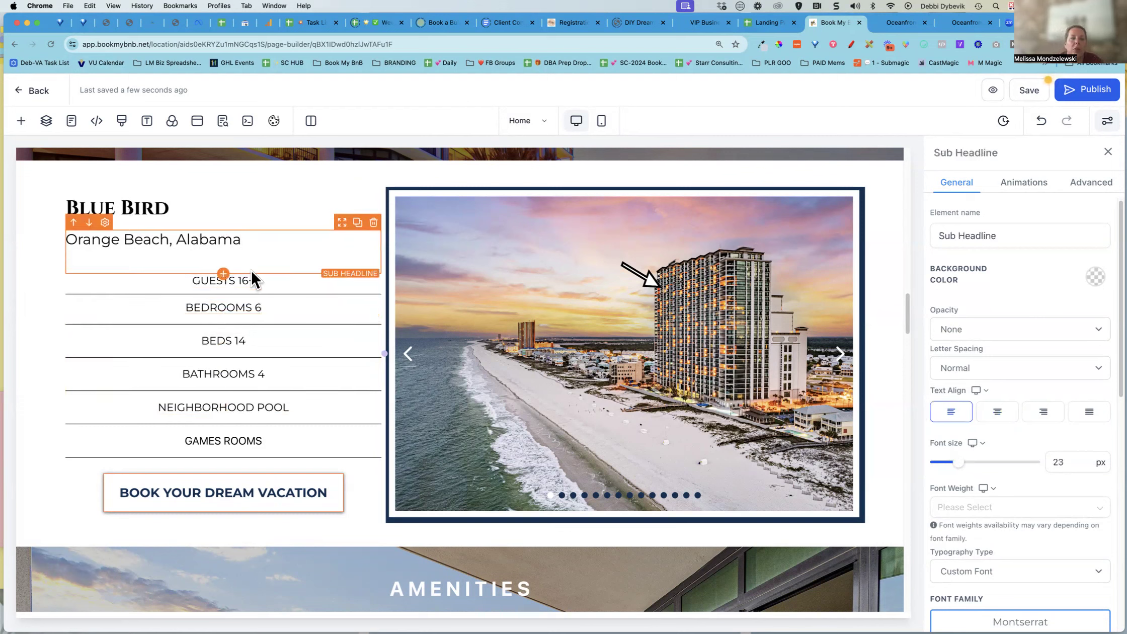
left_click(246, 279)
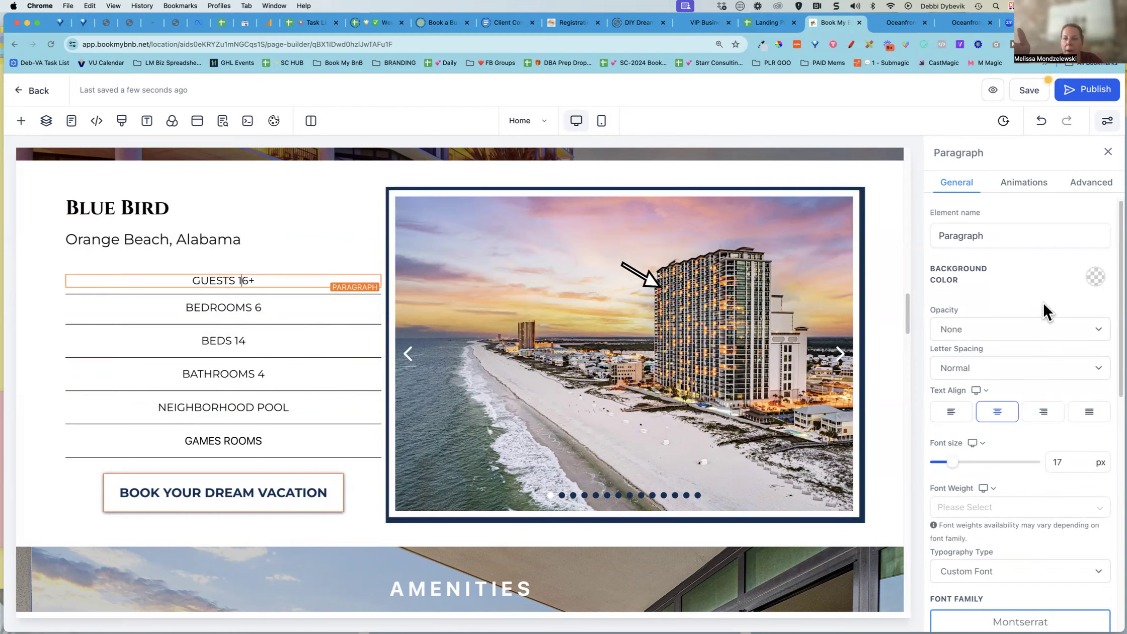
scroll(1023, 392, "down", 2)
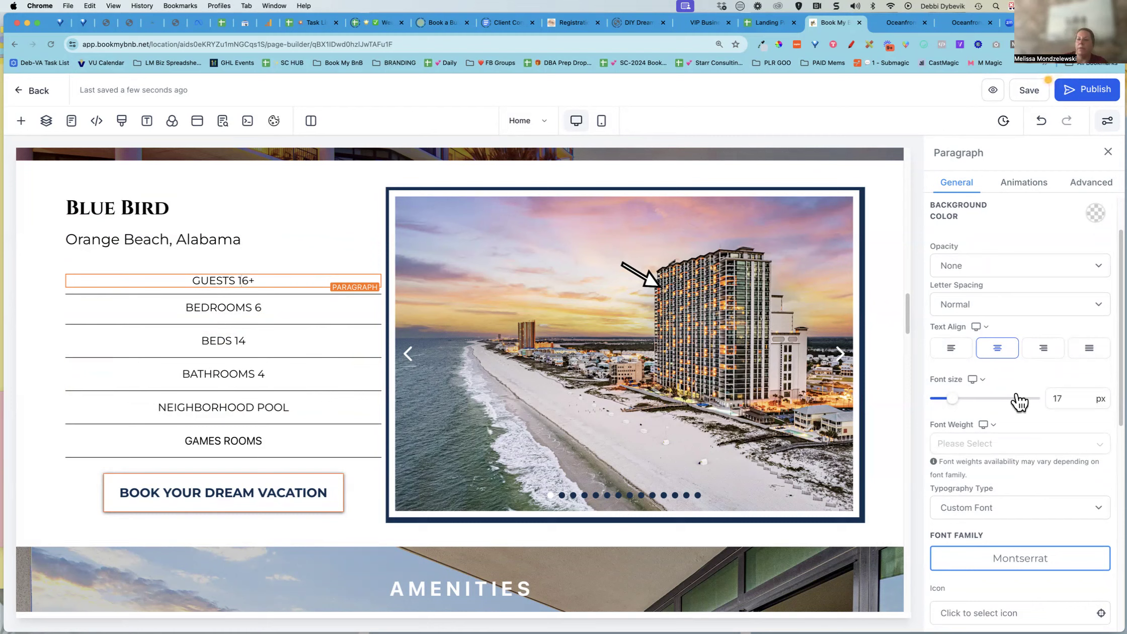
left_click(274, 280)
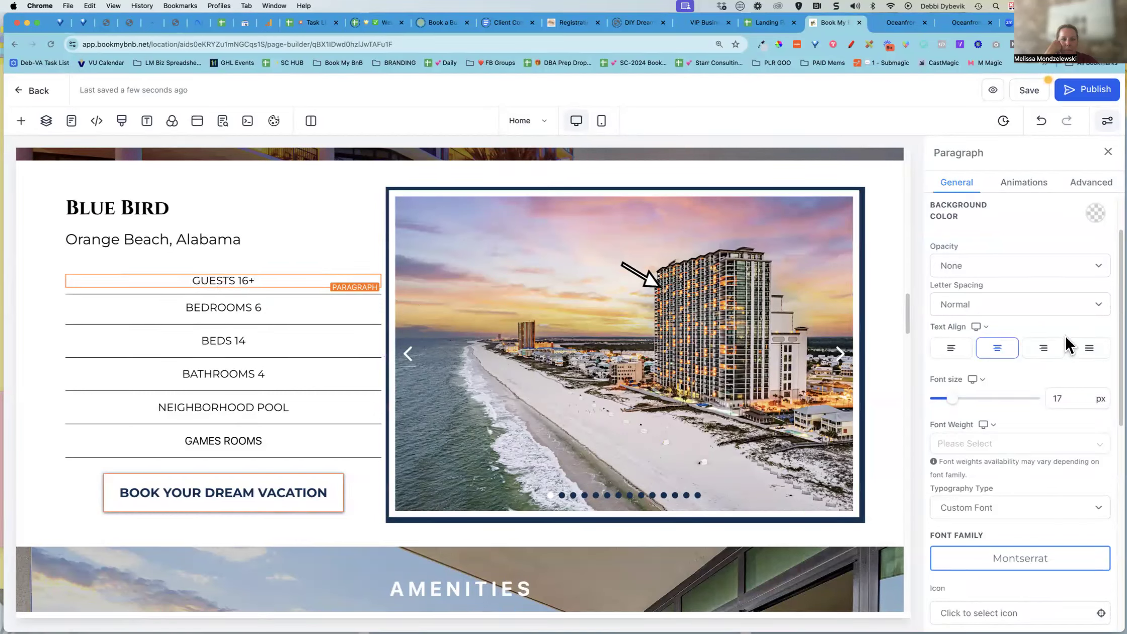
scroll(1029, 347, "down", 10)
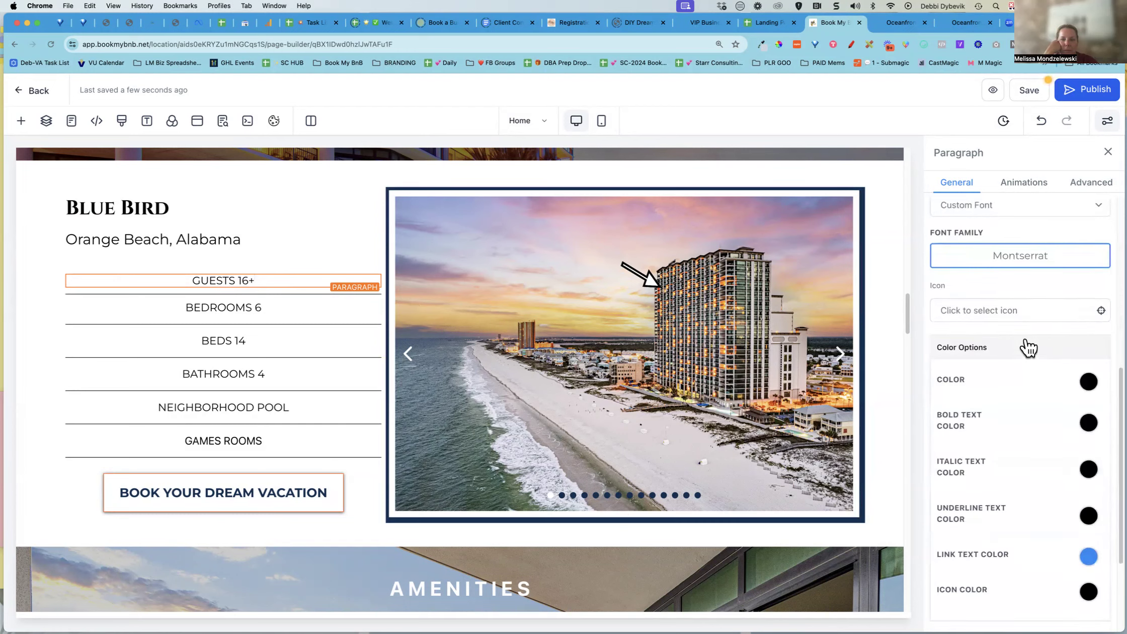
scroll(1029, 347, "down", 3)
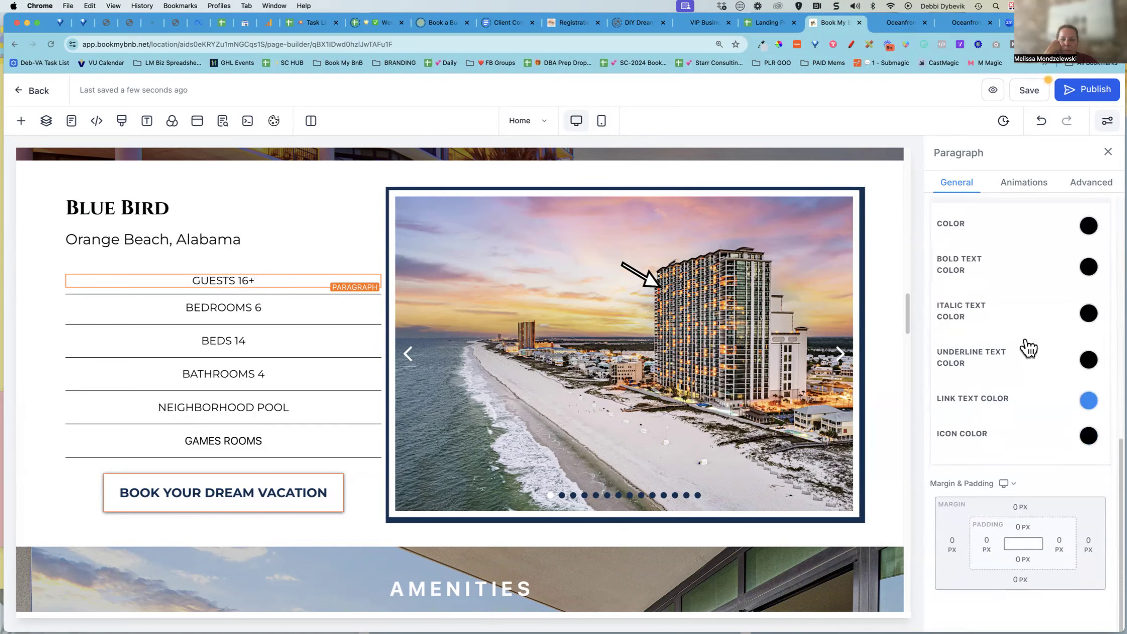
scroll(1028, 347, "up", 15)
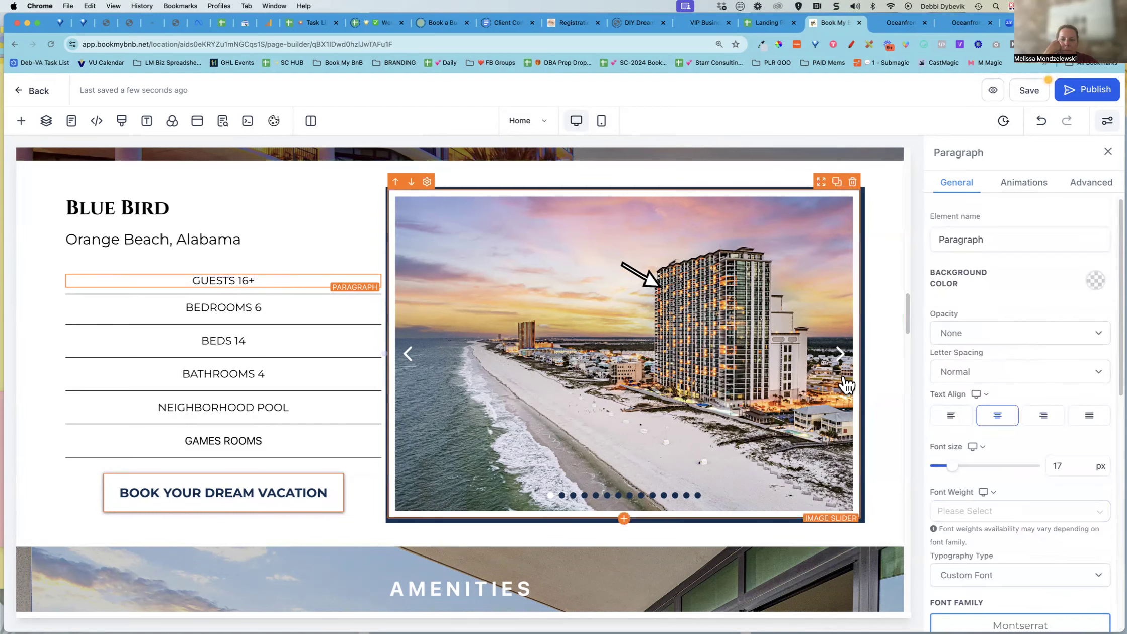
Make the Guests 16+ line in the property details bold
scroll(1034, 341, "down", 1)
scroll(1033, 343, "down", 10)
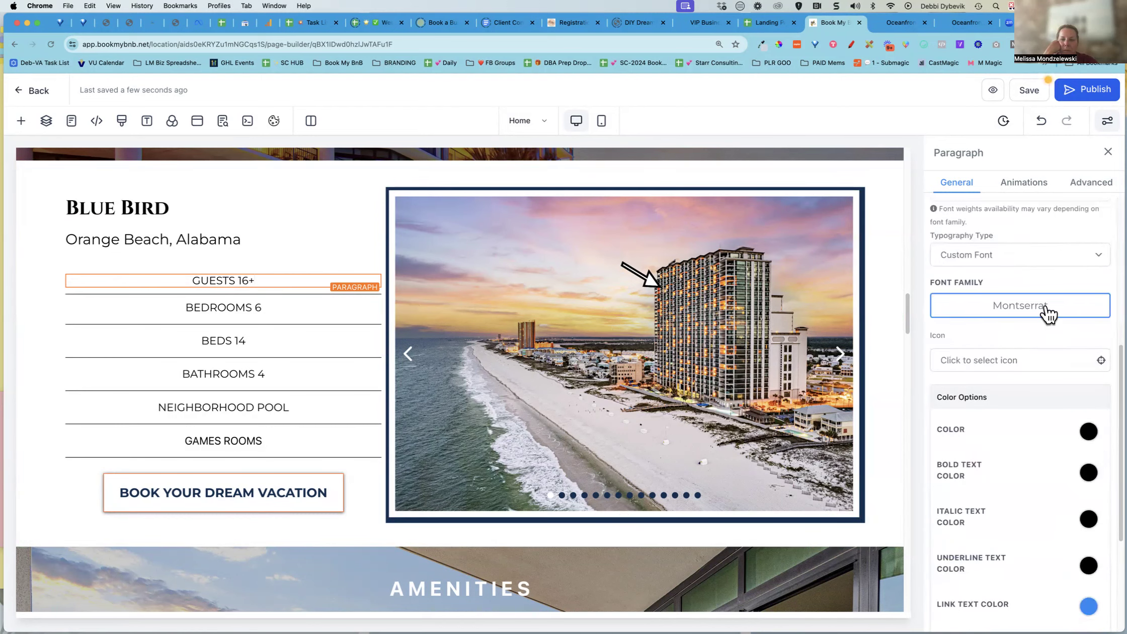
triple_click(245, 283)
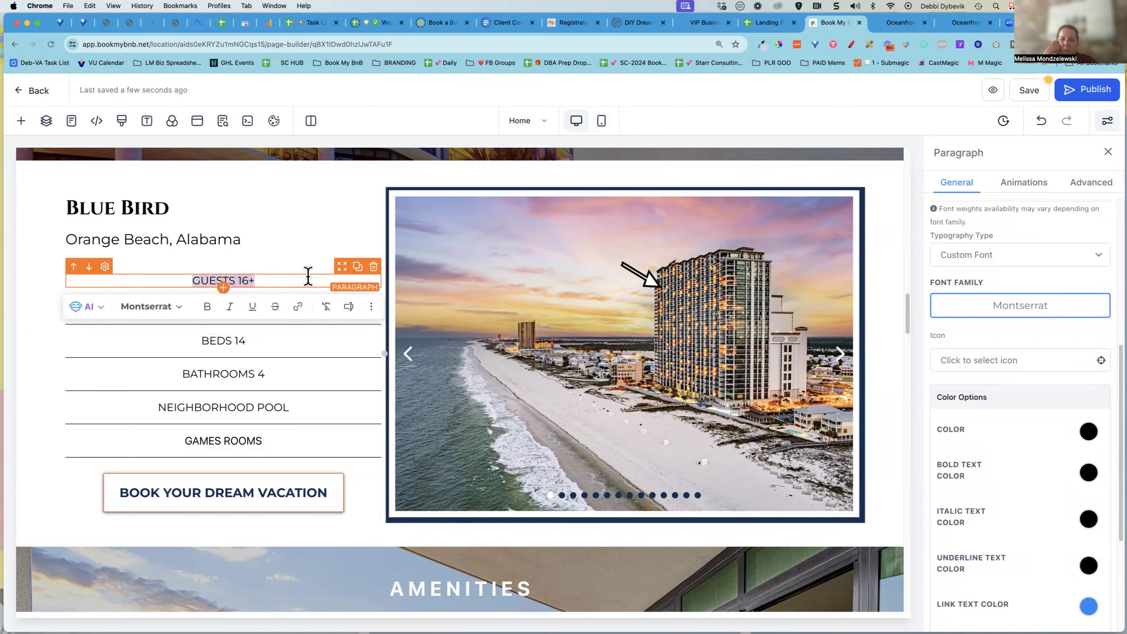
left_click(208, 309)
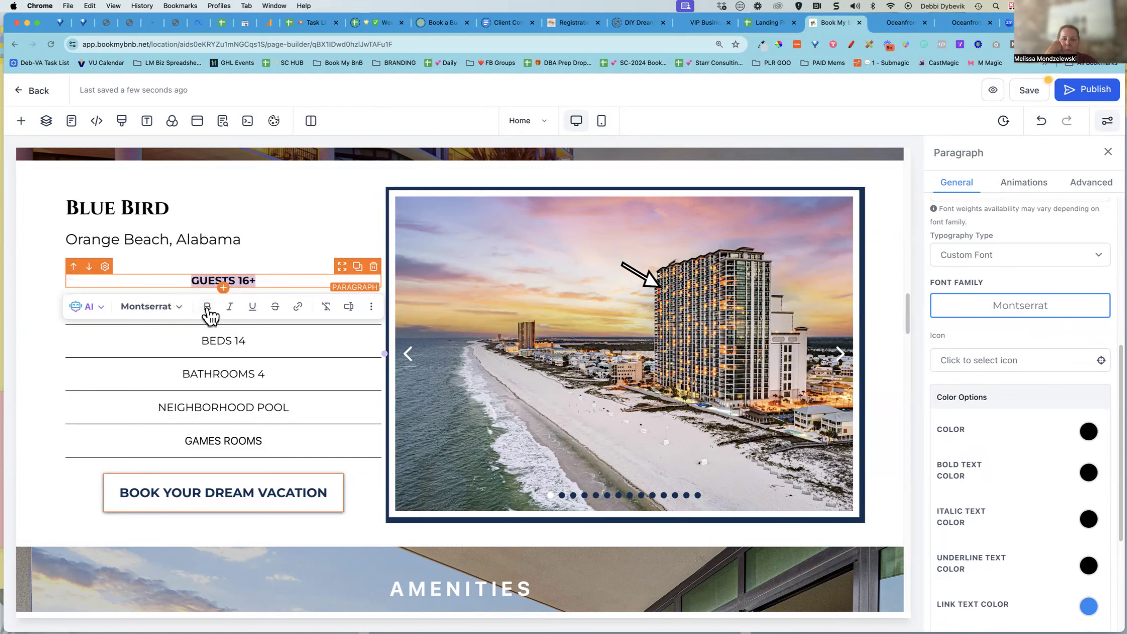
left_click(47, 441)
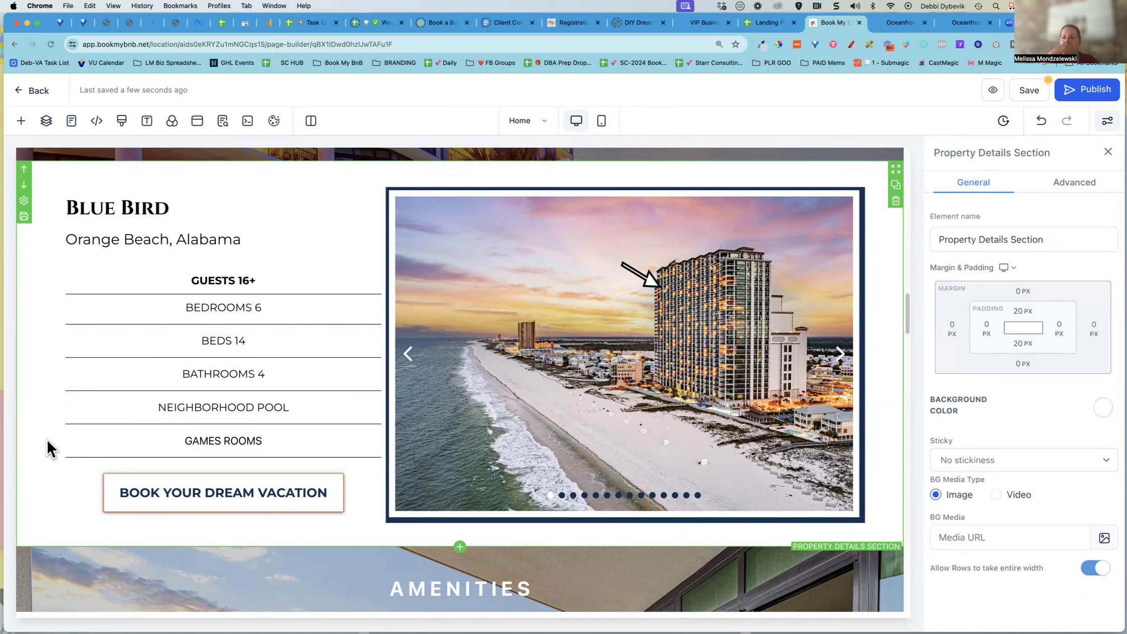
Inspect the Guests paragraph's font size settings for desktop and mobile devices
left_click(261, 308)
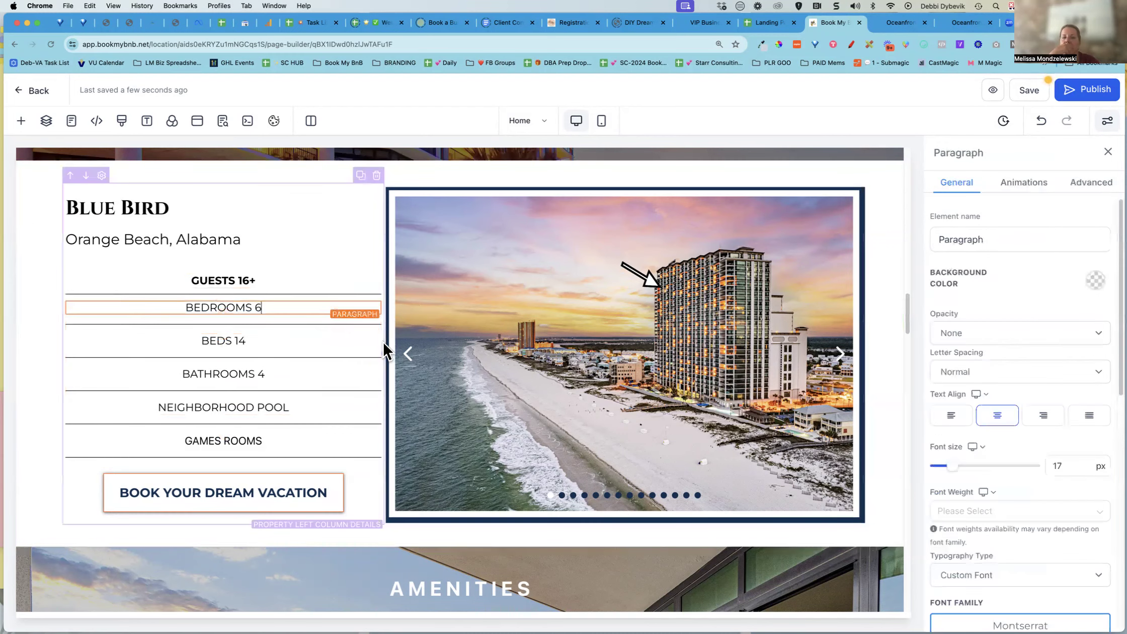
scroll(1018, 430, "down", 4)
scroll(1018, 430, "up", 2)
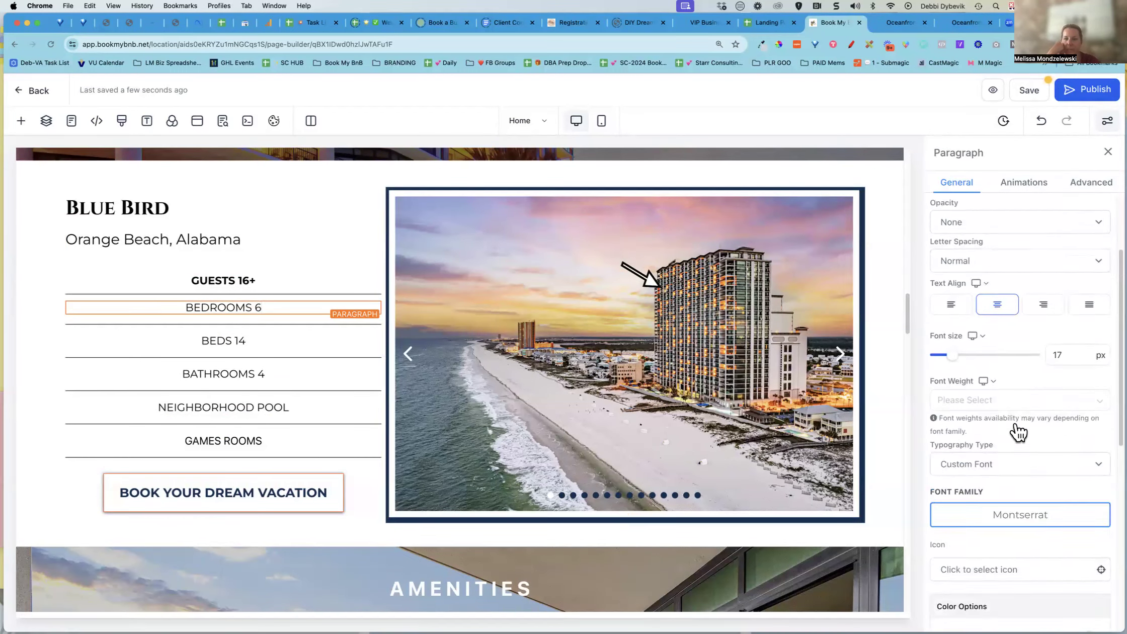
left_click(289, 284)
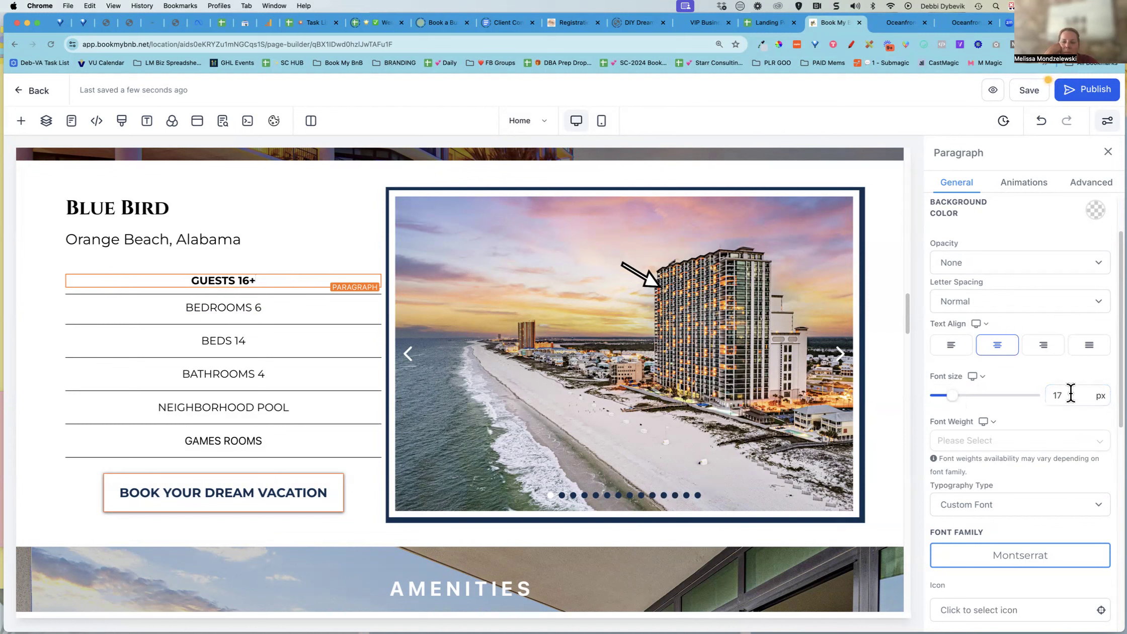
left_click_drag(1070, 393, 1047, 392)
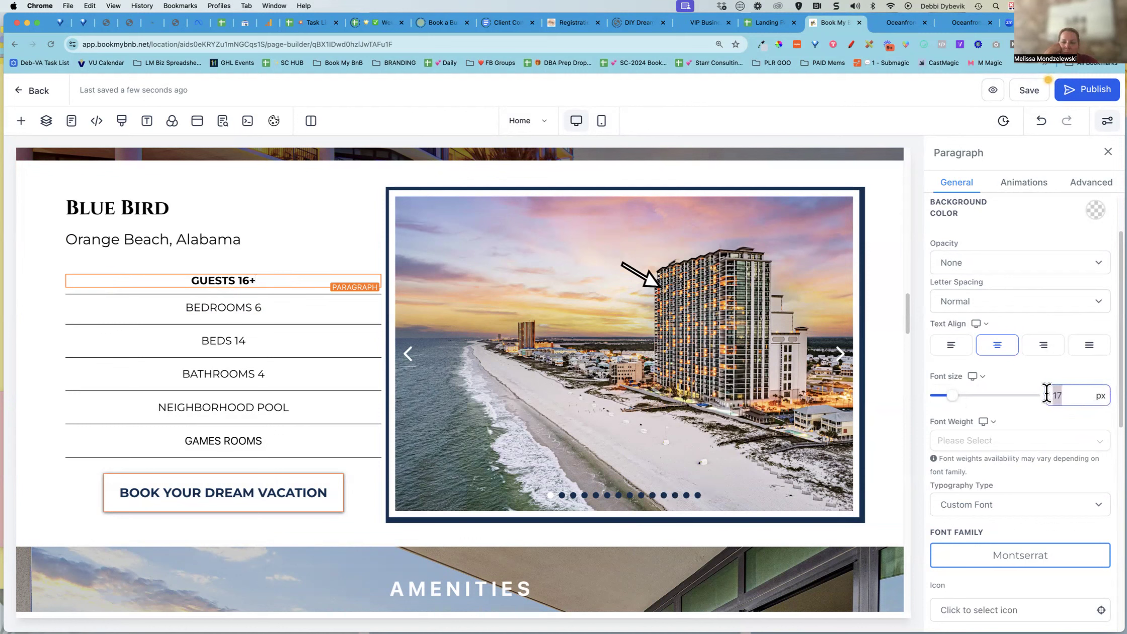
left_click(983, 375)
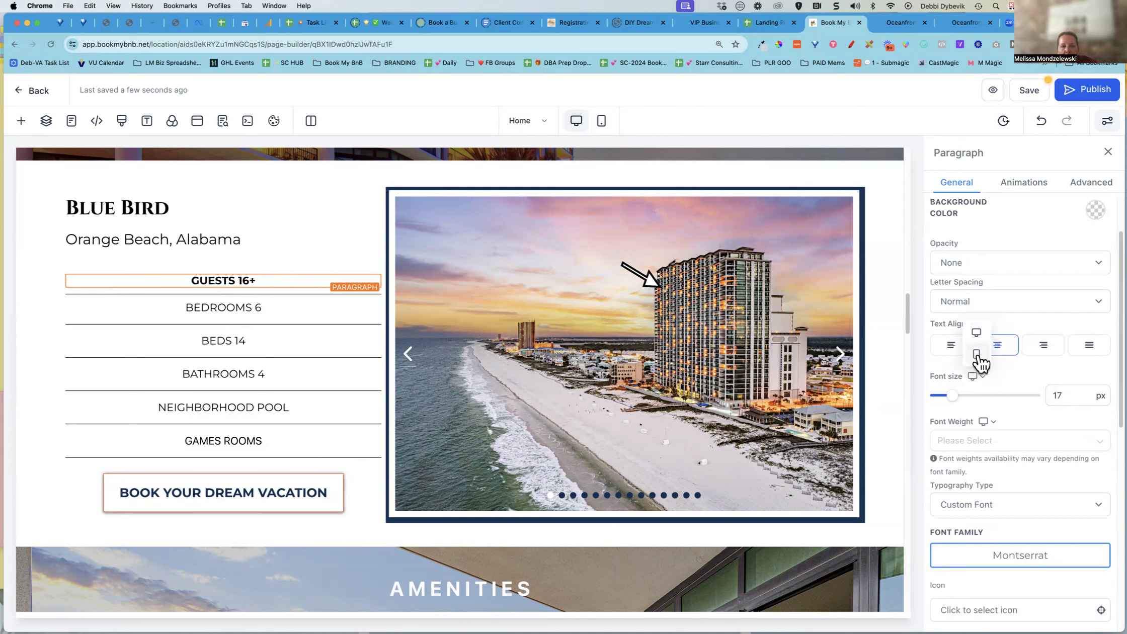
left_click(976, 353)
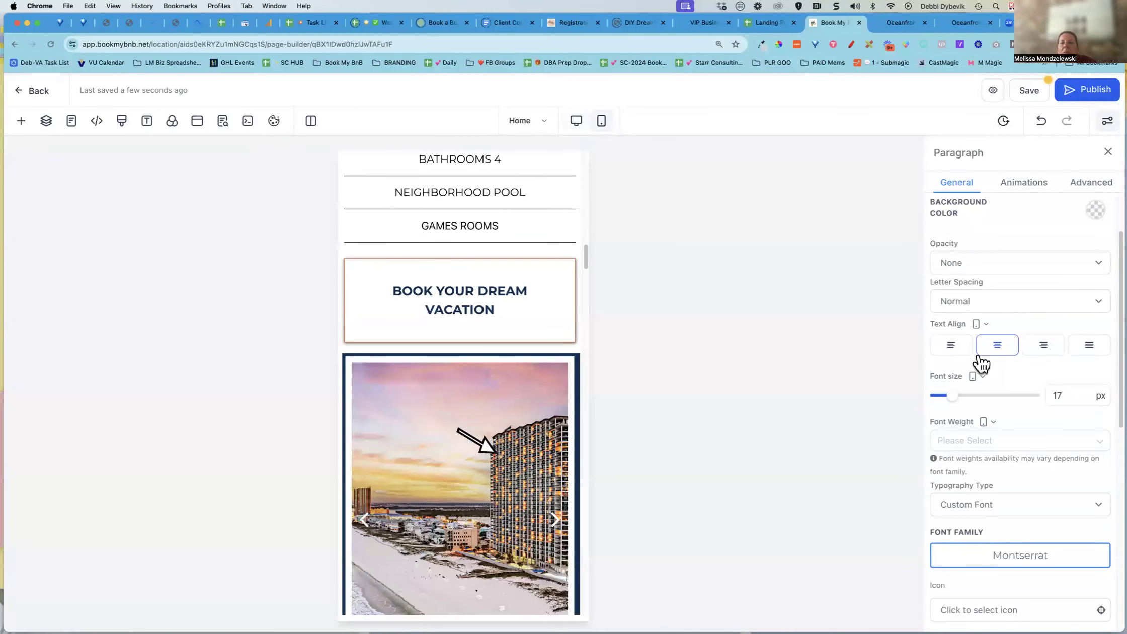
scroll(471, 392, "up", 4)
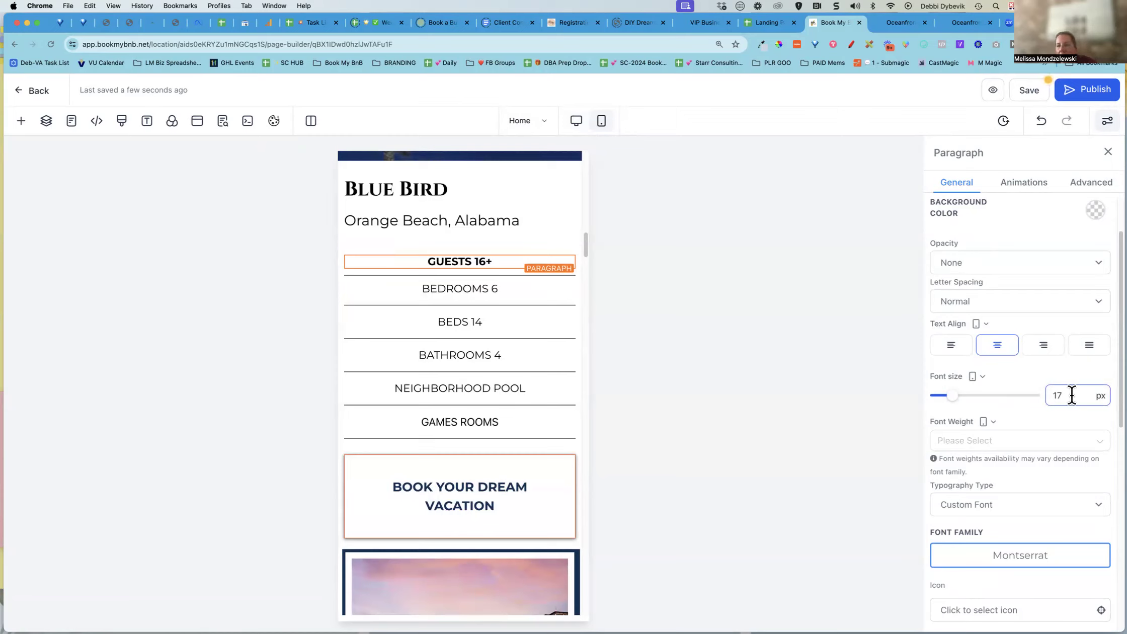
left_click(983, 377)
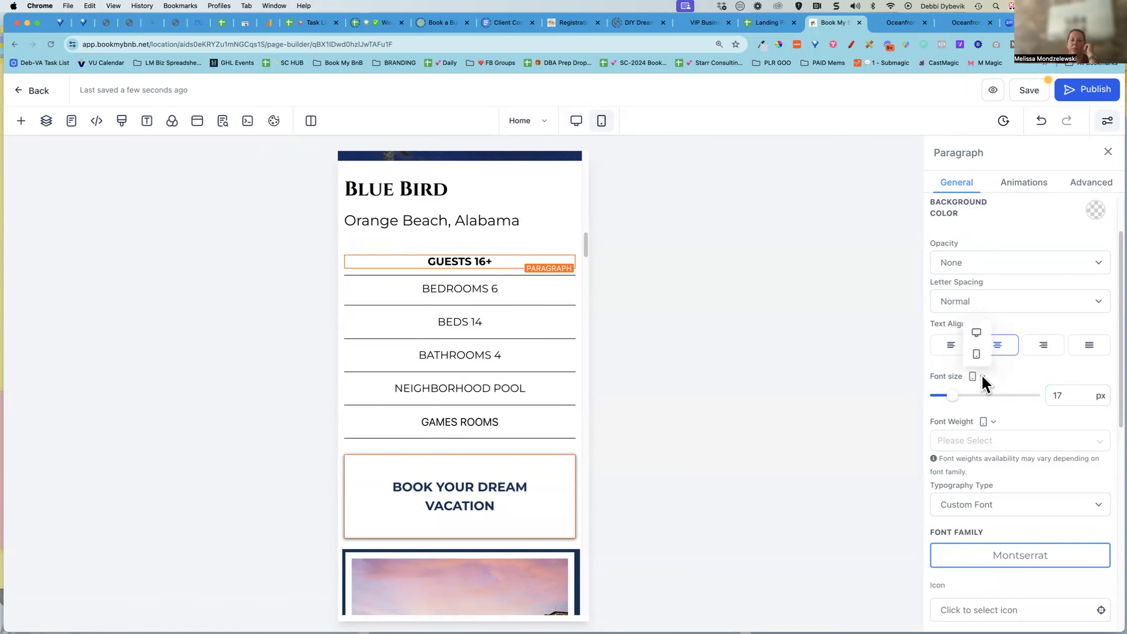
left_click(976, 332)
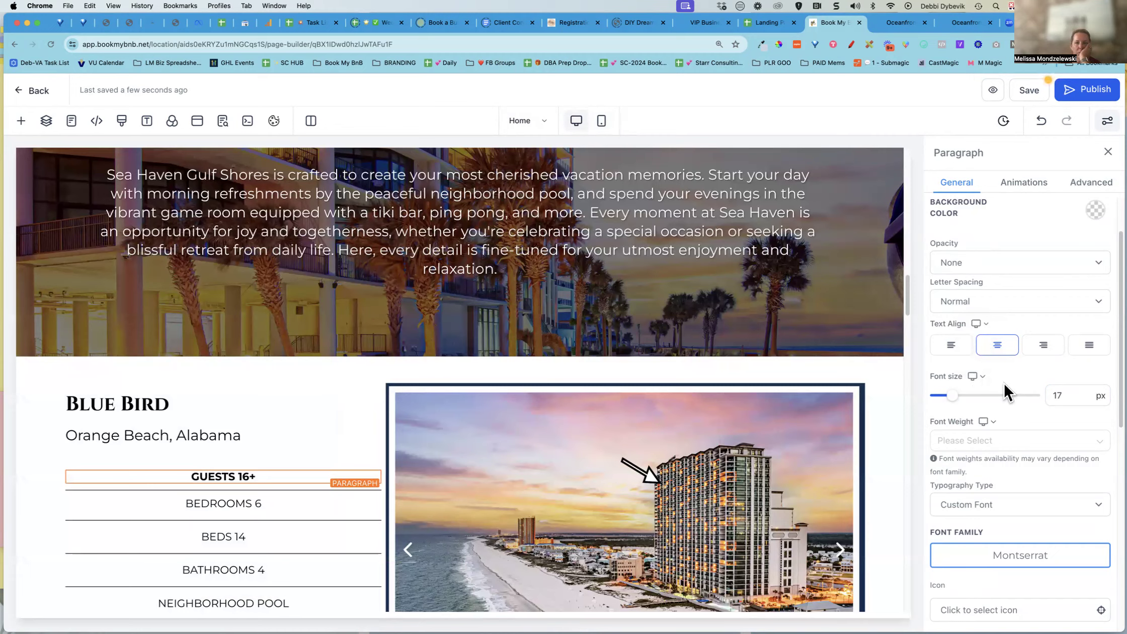
Save the page
scroll(854, 521, "down", 3)
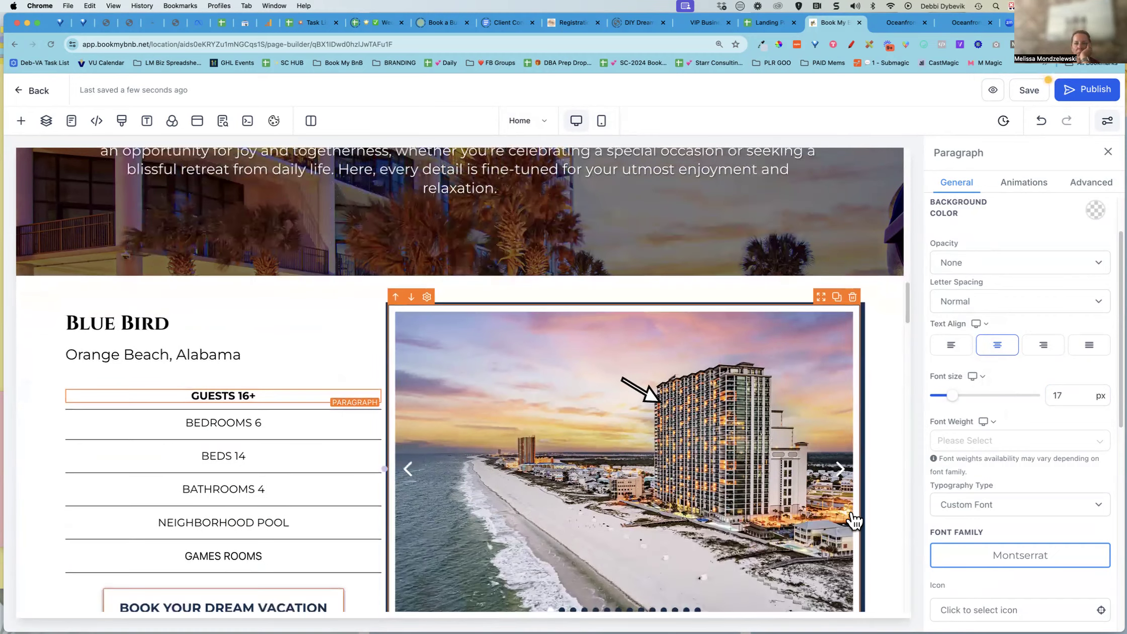
scroll(853, 520, "down", 8)
scroll(855, 518, "down", 2)
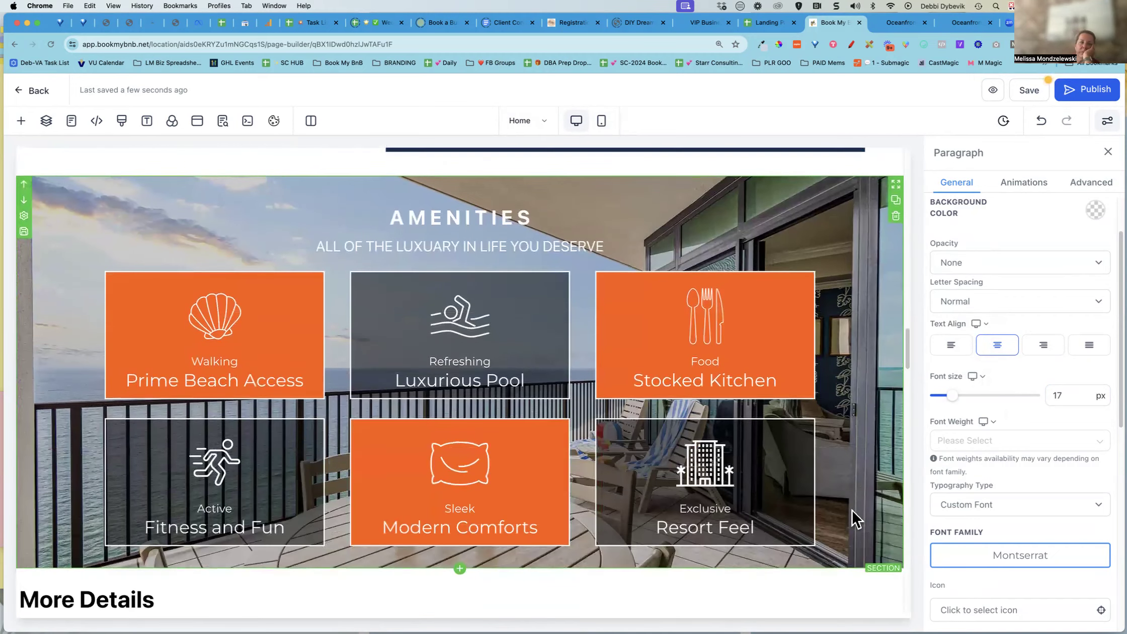
scroll(854, 520, "down", 1)
scroll(853, 521, "up", 5)
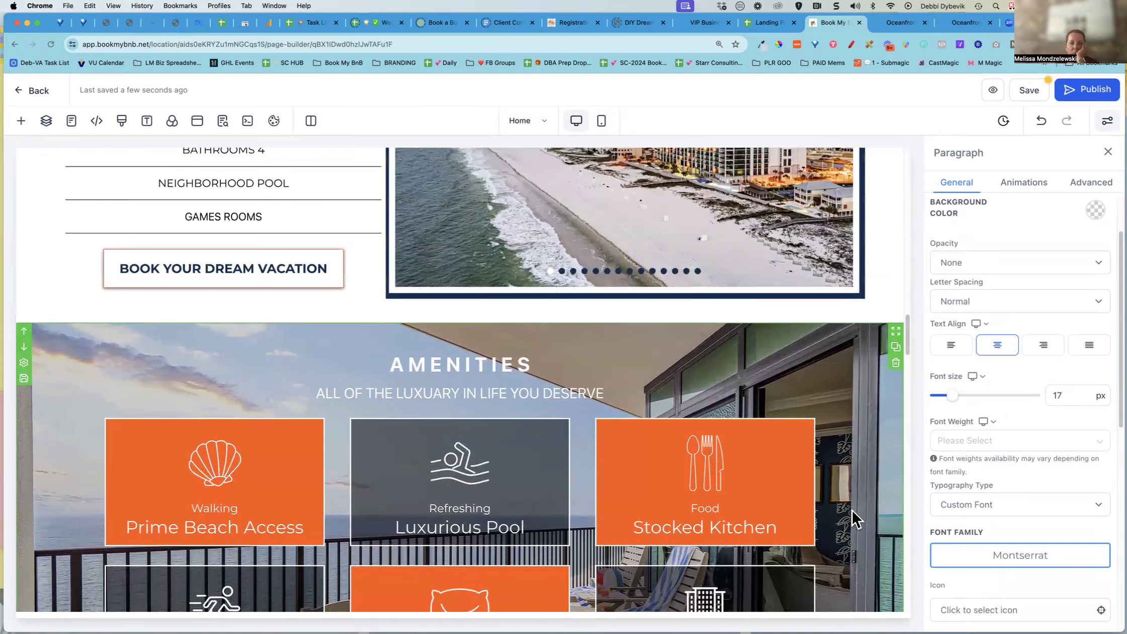
scroll(862, 516, "down", 5)
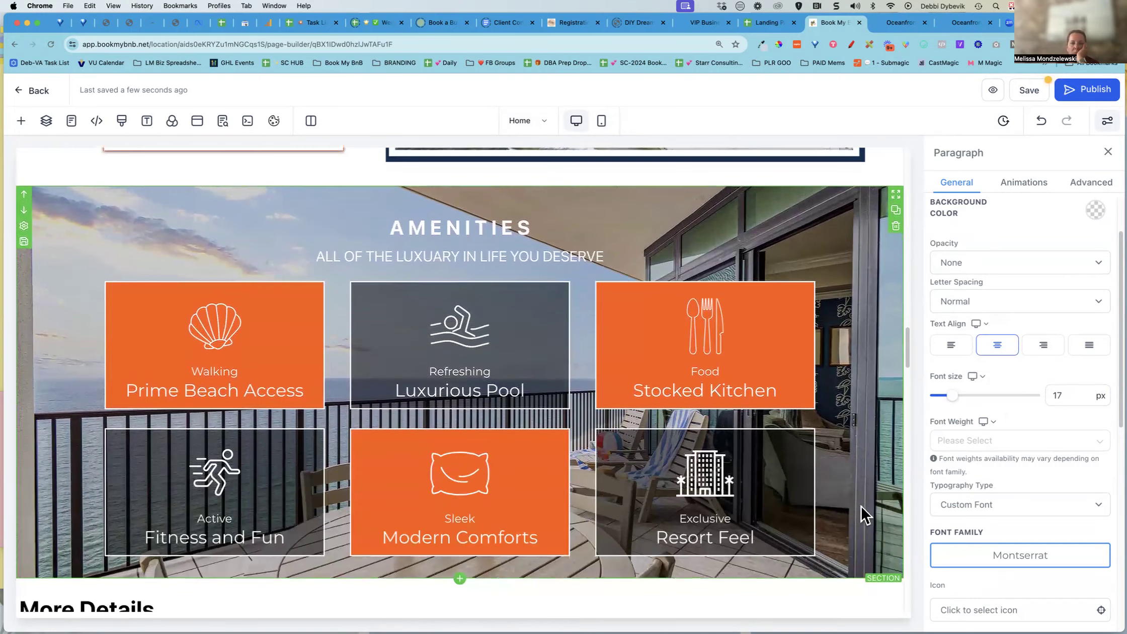
scroll(862, 514, "down", 1)
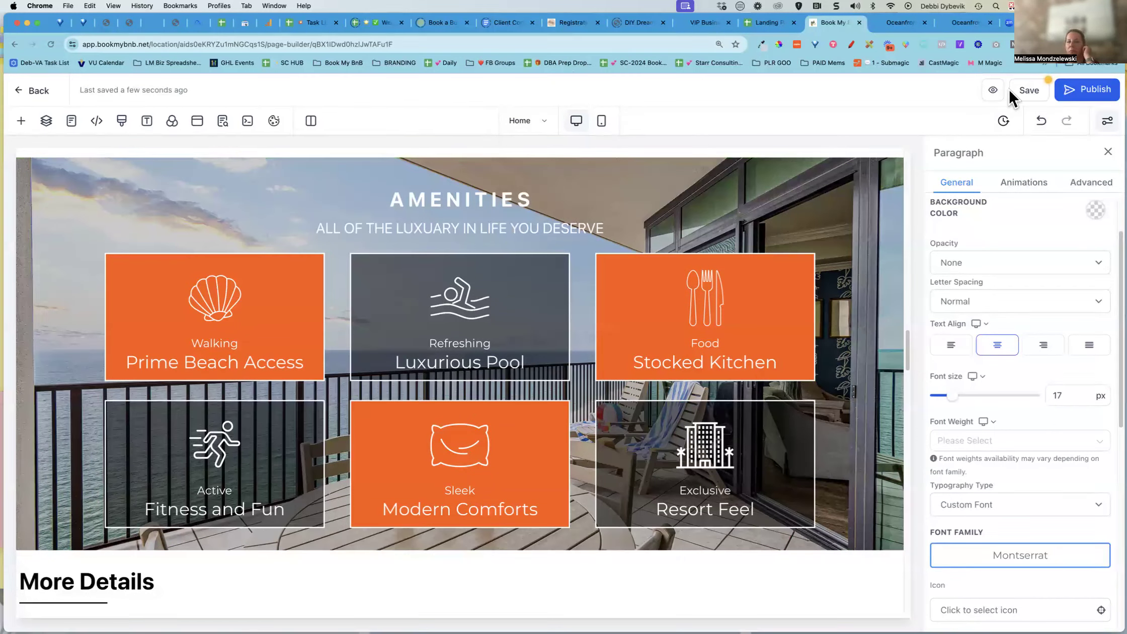
left_click(1030, 93)
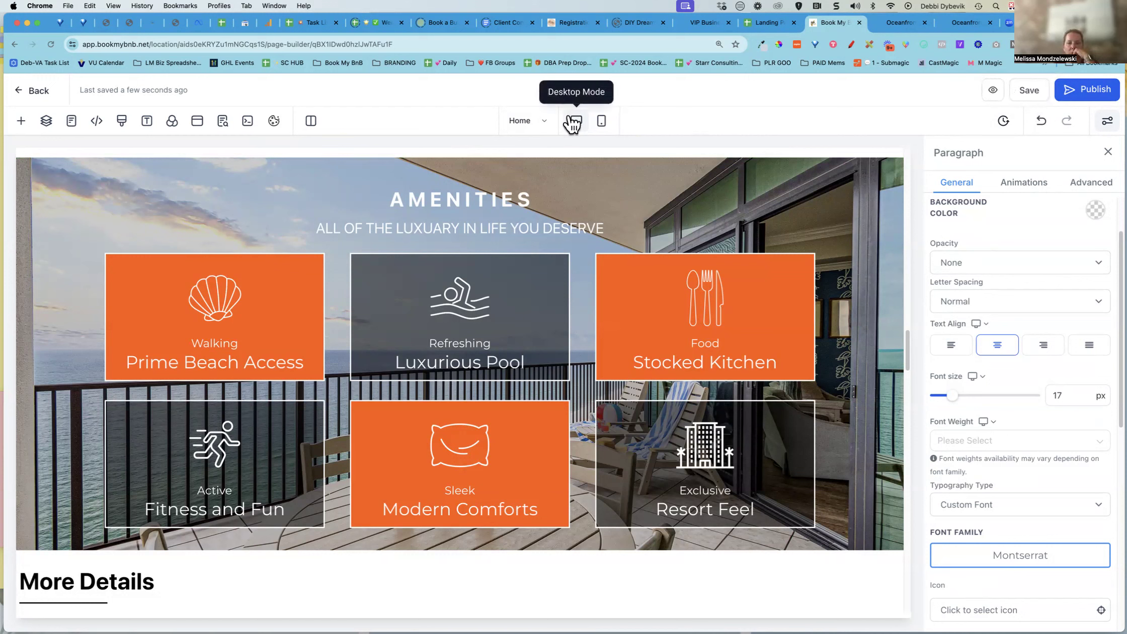
Compare the page's hero section between mobile and desktop modes
left_click(602, 120)
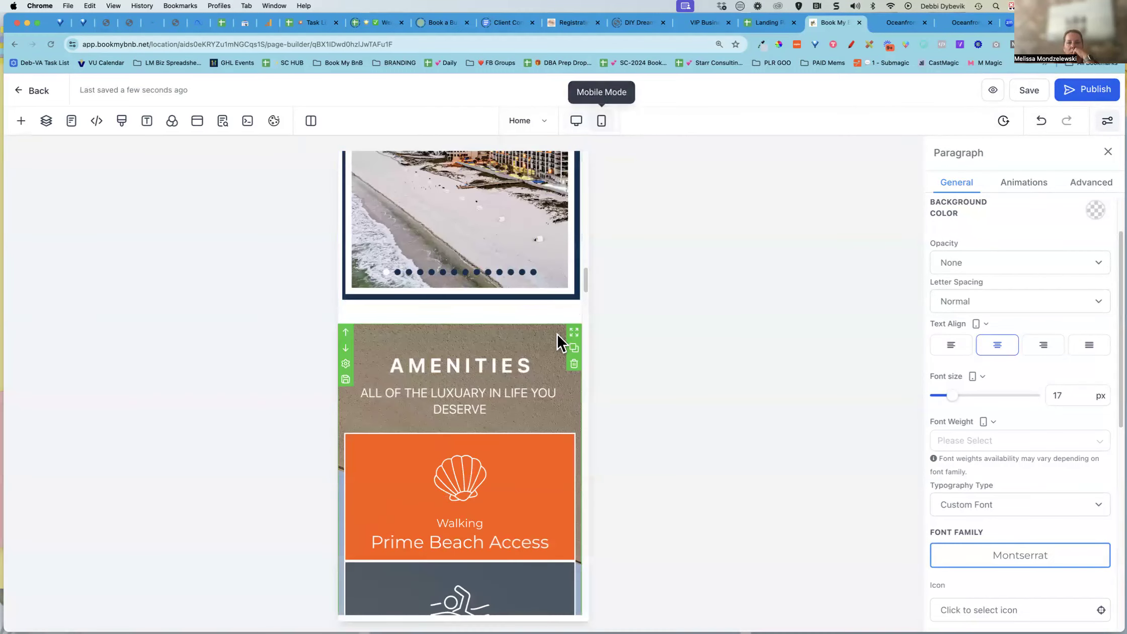
scroll(546, 355, "up", 5)
scroll(546, 354, "up", 15)
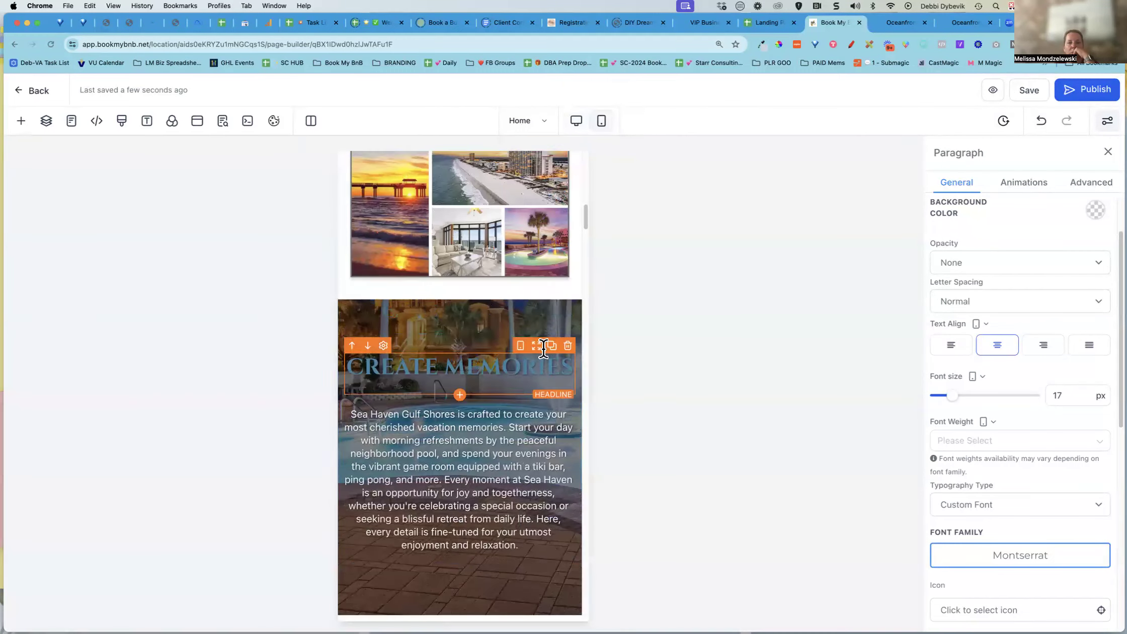
scroll(546, 355, "up", 5)
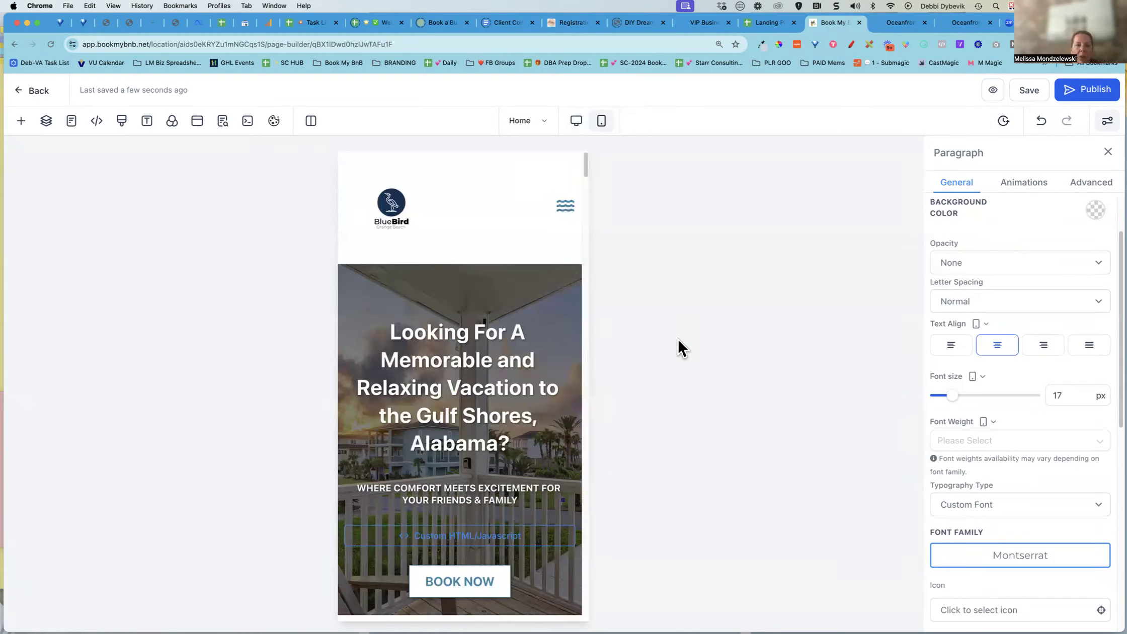
left_click(576, 122)
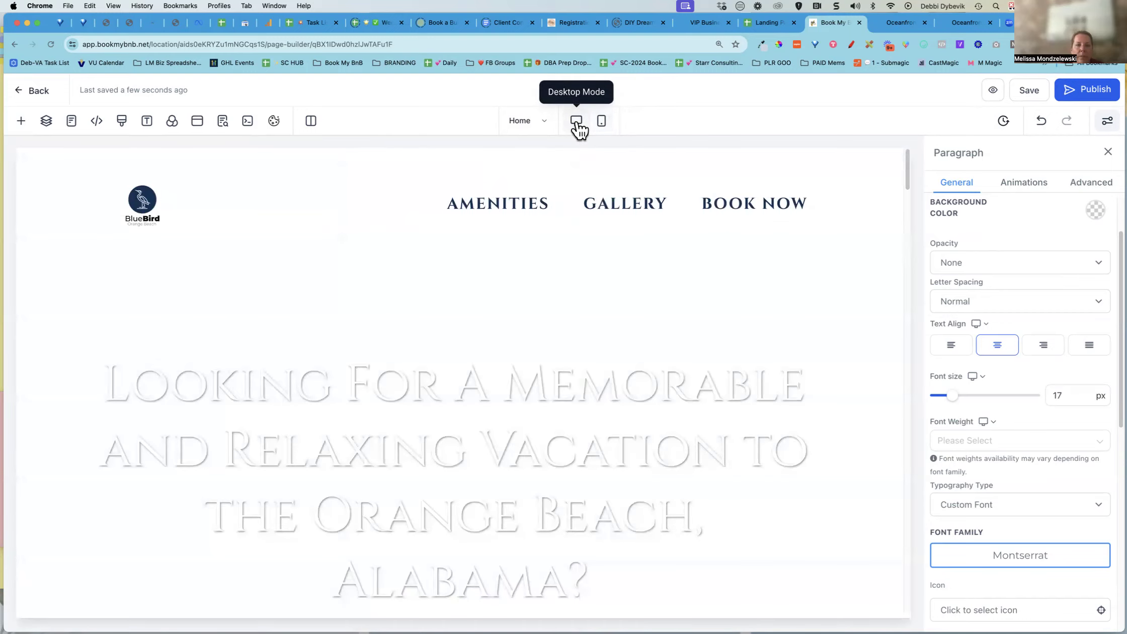
scroll(683, 333, "down", 4)
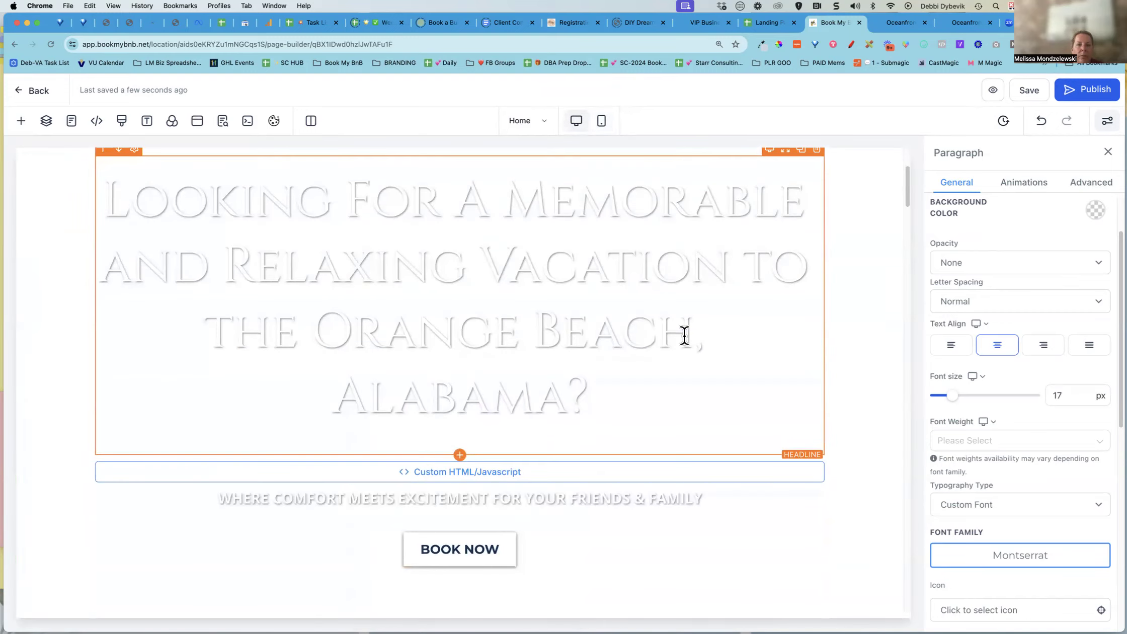
scroll(684, 336, "down", 3)
scroll(683, 334, "up", 6)
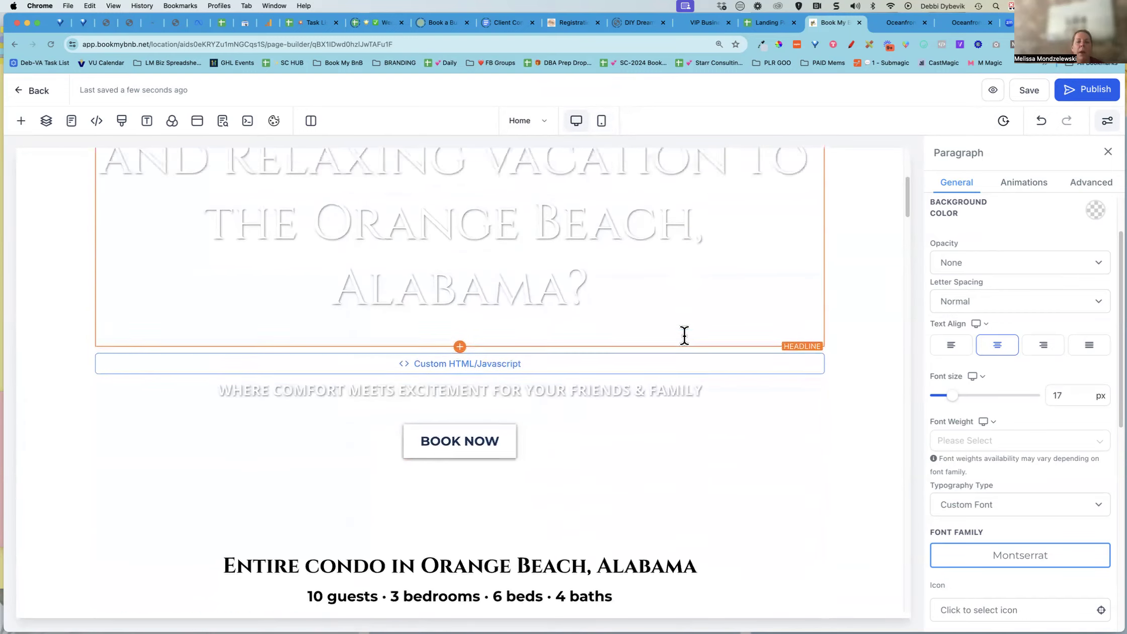
Review the whole page in mobile mode, then return to desktop mode
left_click(601, 122)
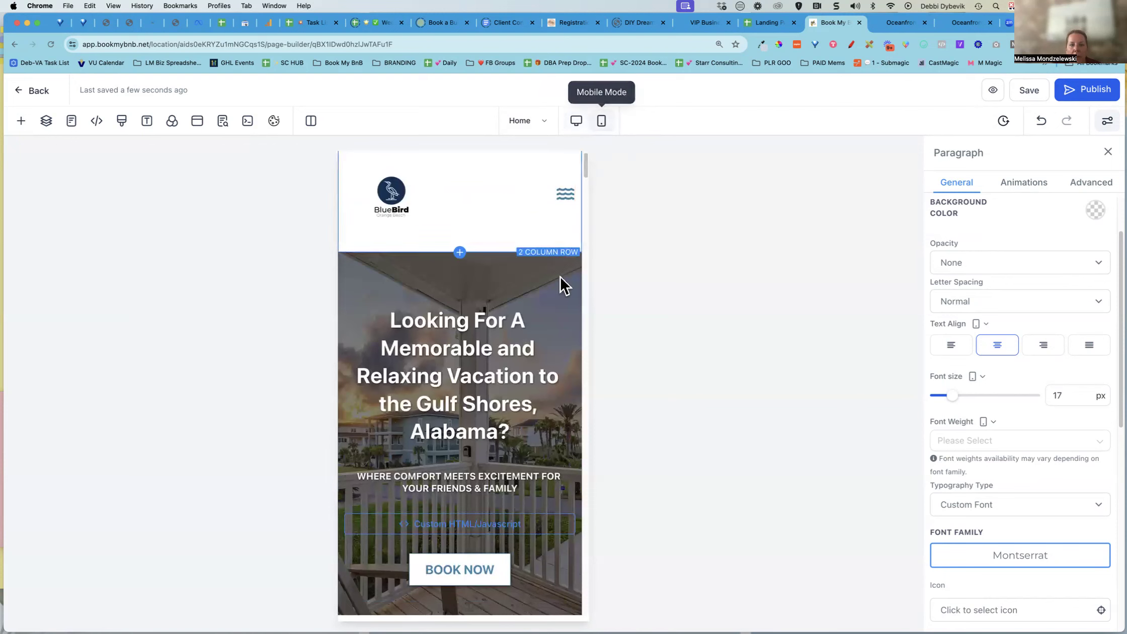
left_click(477, 272)
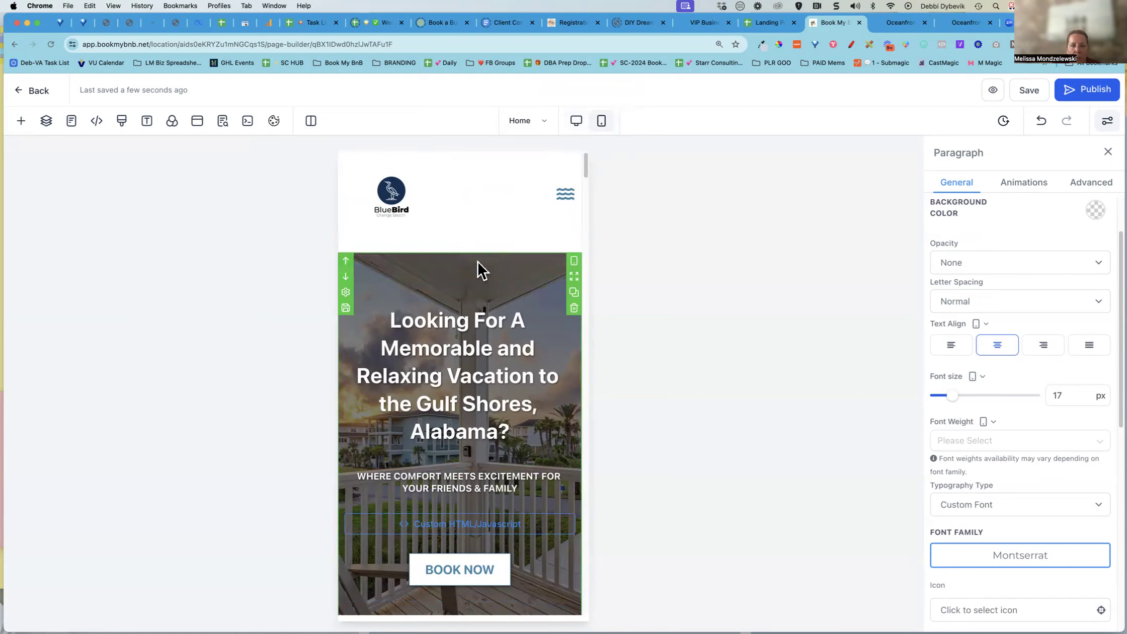
scroll(477, 271, "down", 8)
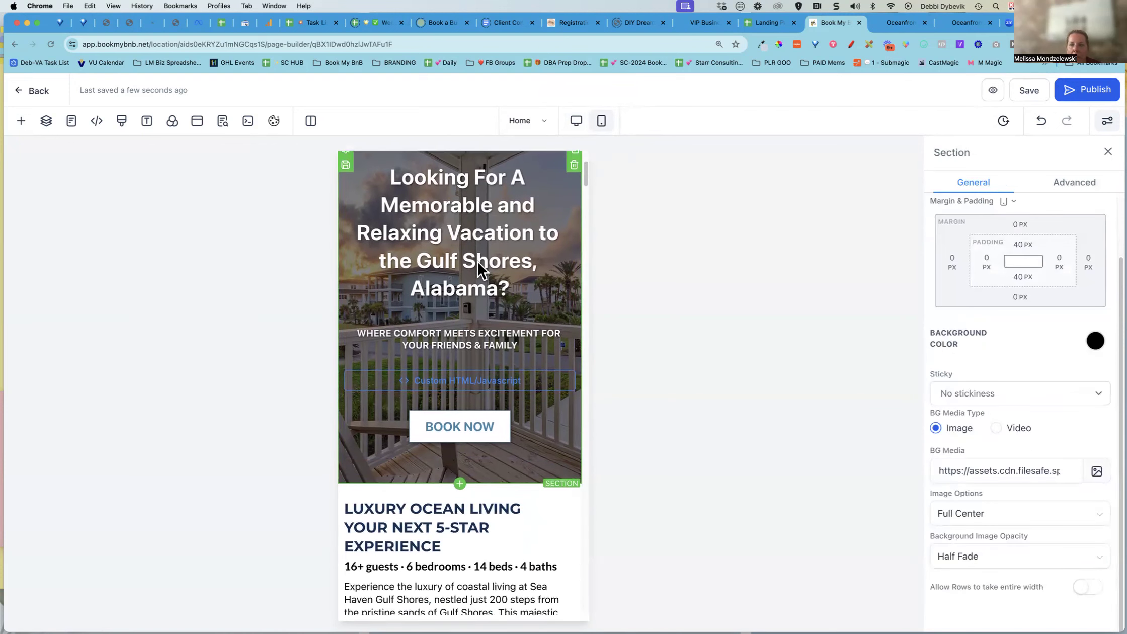
scroll(478, 266, "down", 5)
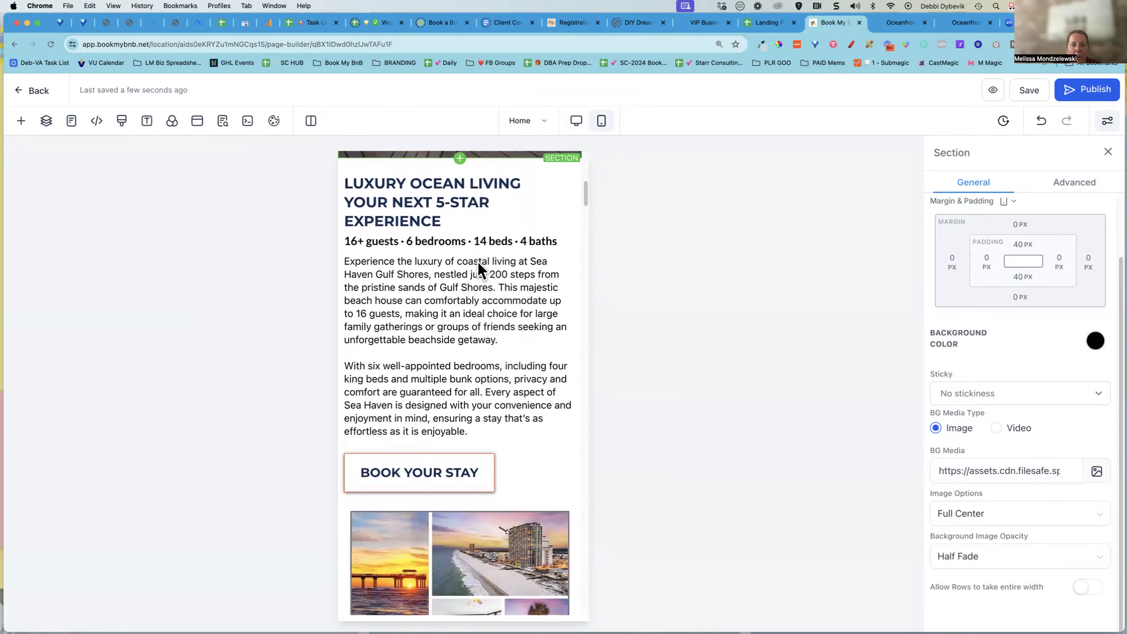
scroll(478, 264, "down", 10)
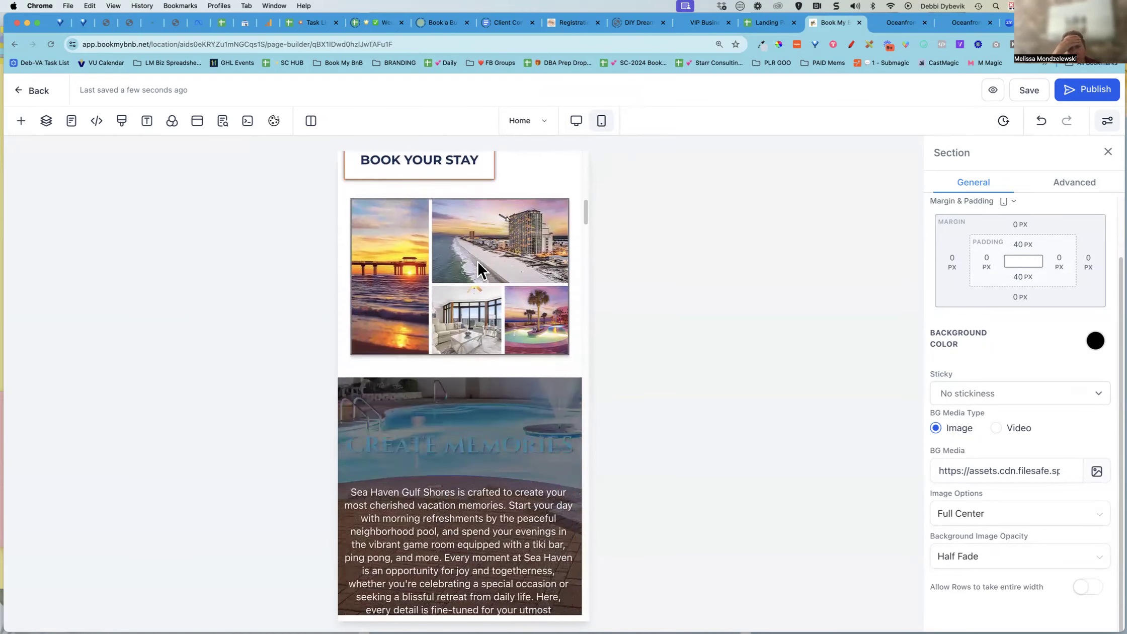
scroll(477, 262, "down", 13)
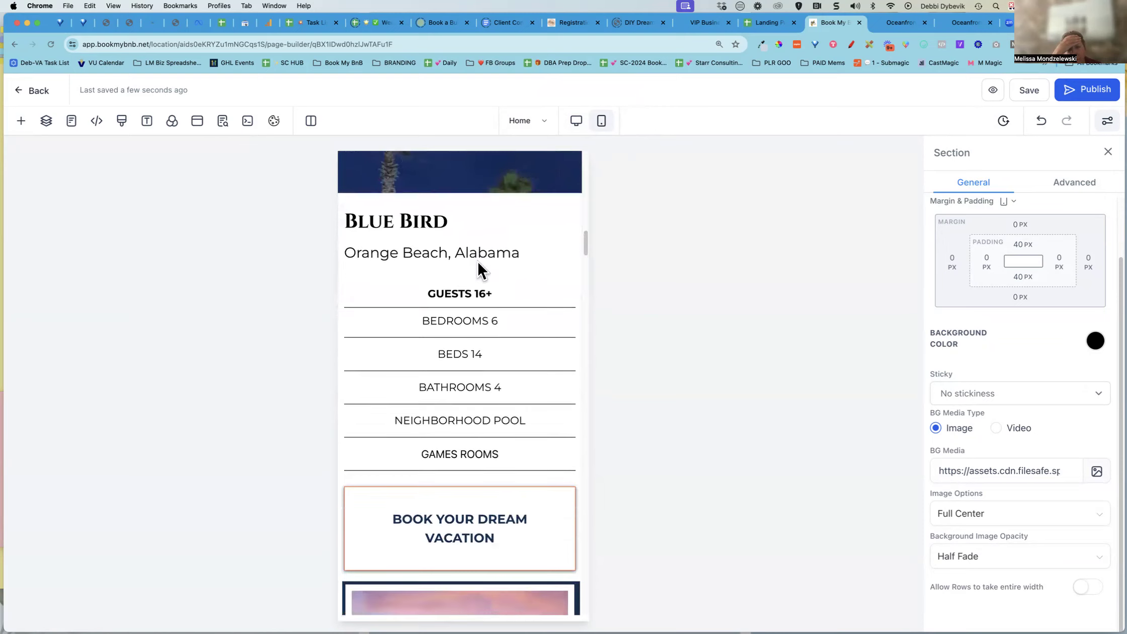
scroll(476, 260, "down", 11)
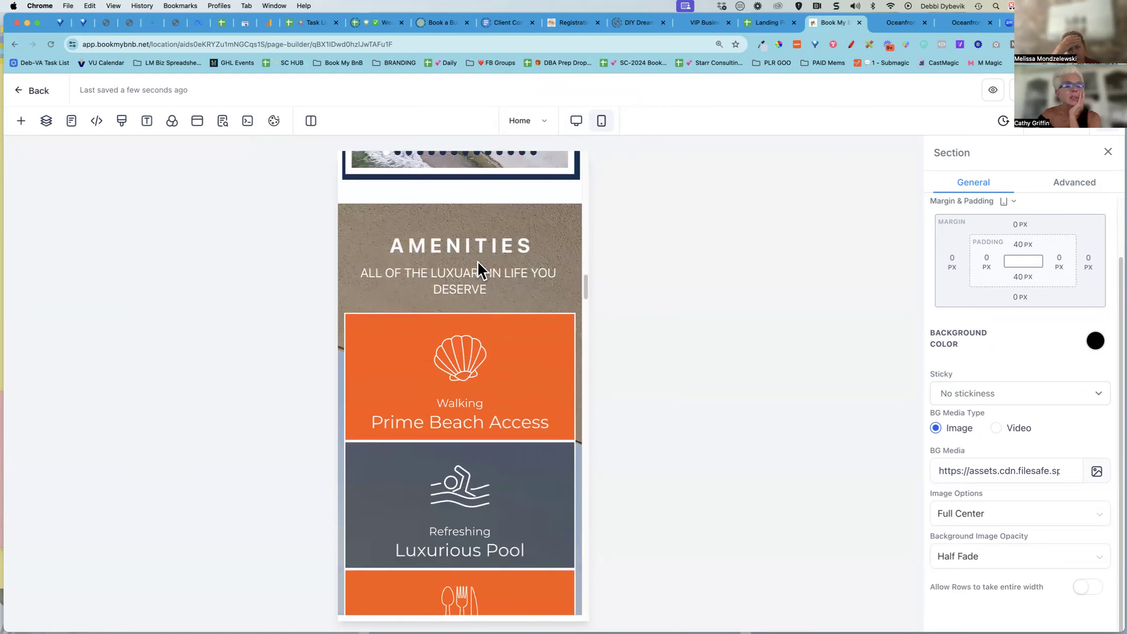
scroll(477, 262, "up", 20)
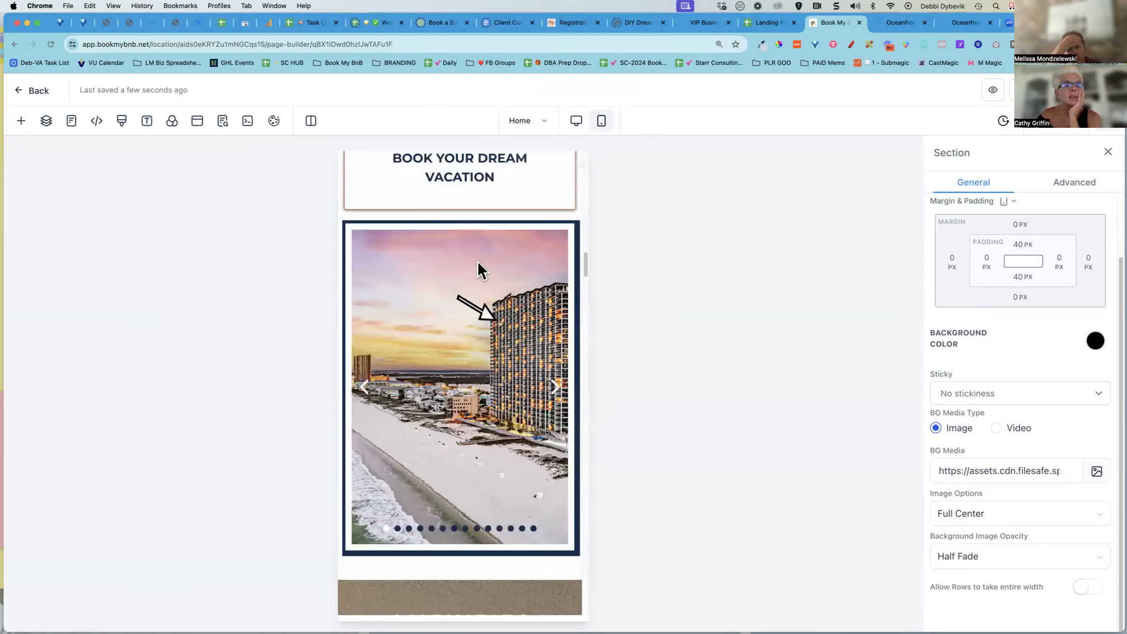
scroll(477, 260, "up", 20)
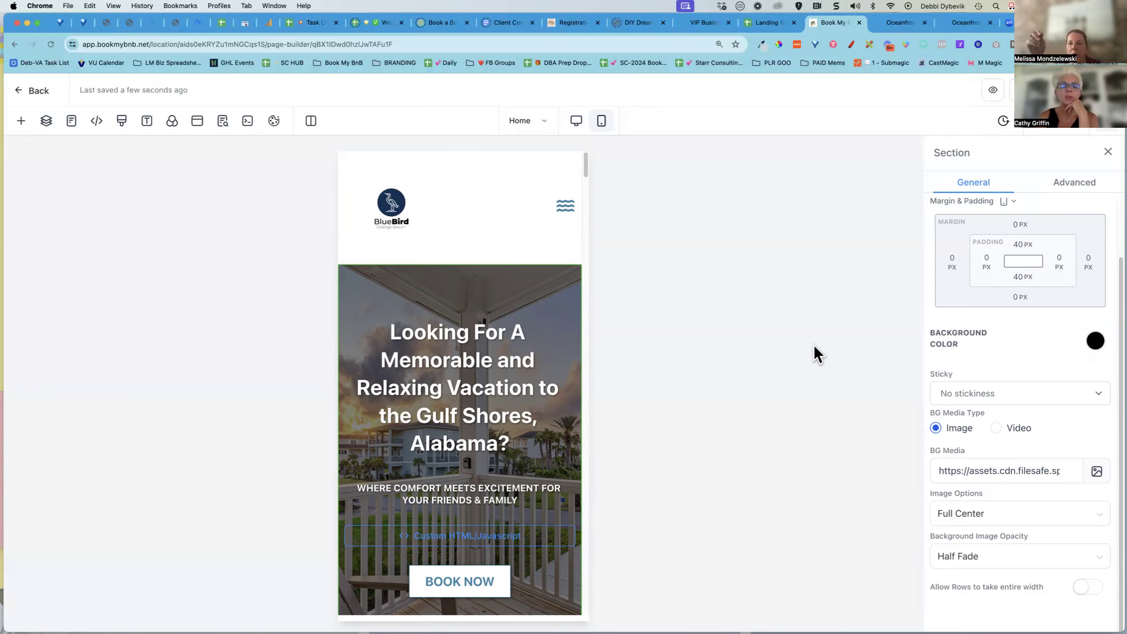
left_click(577, 127)
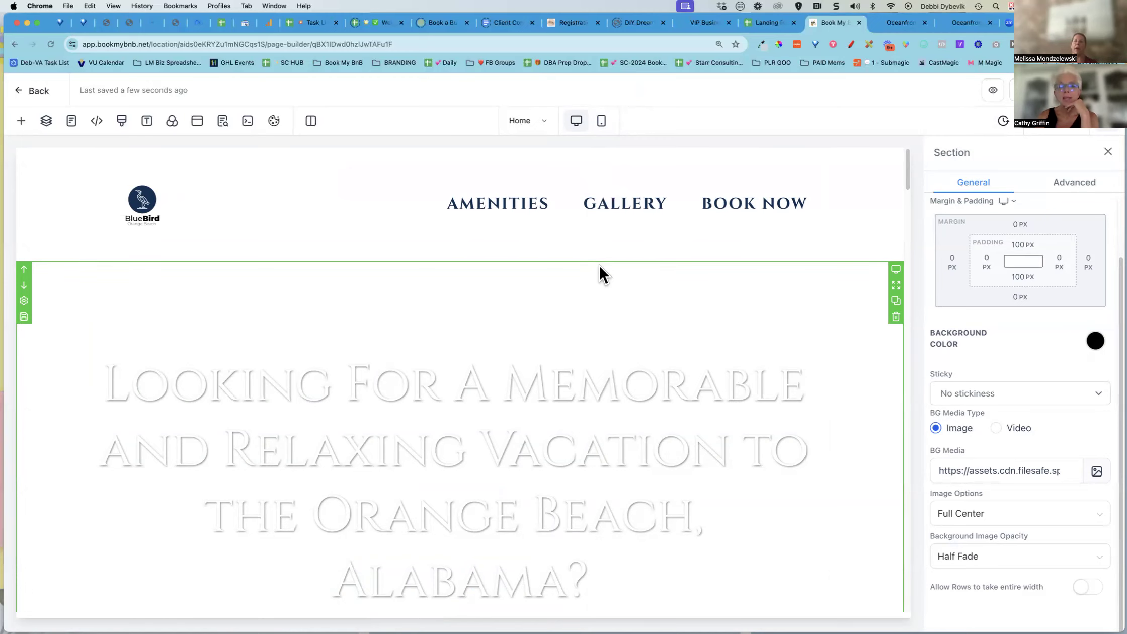
Toggle the hero between mobile and desktop views and open the hero column's settings
left_click(603, 125)
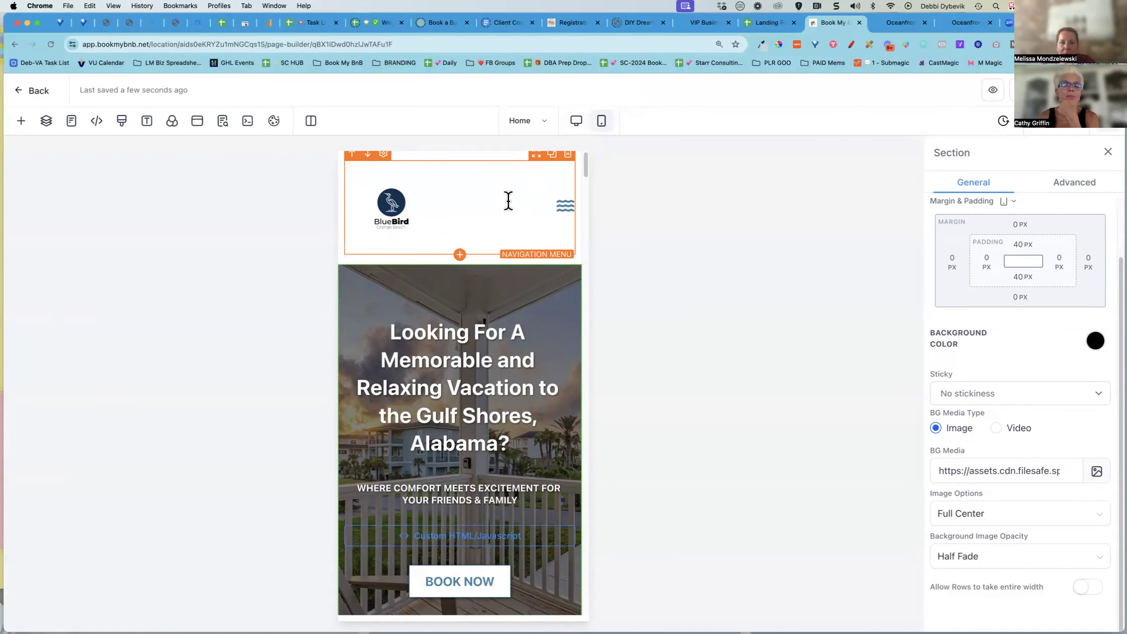
left_click(576, 122)
left_click(696, 333)
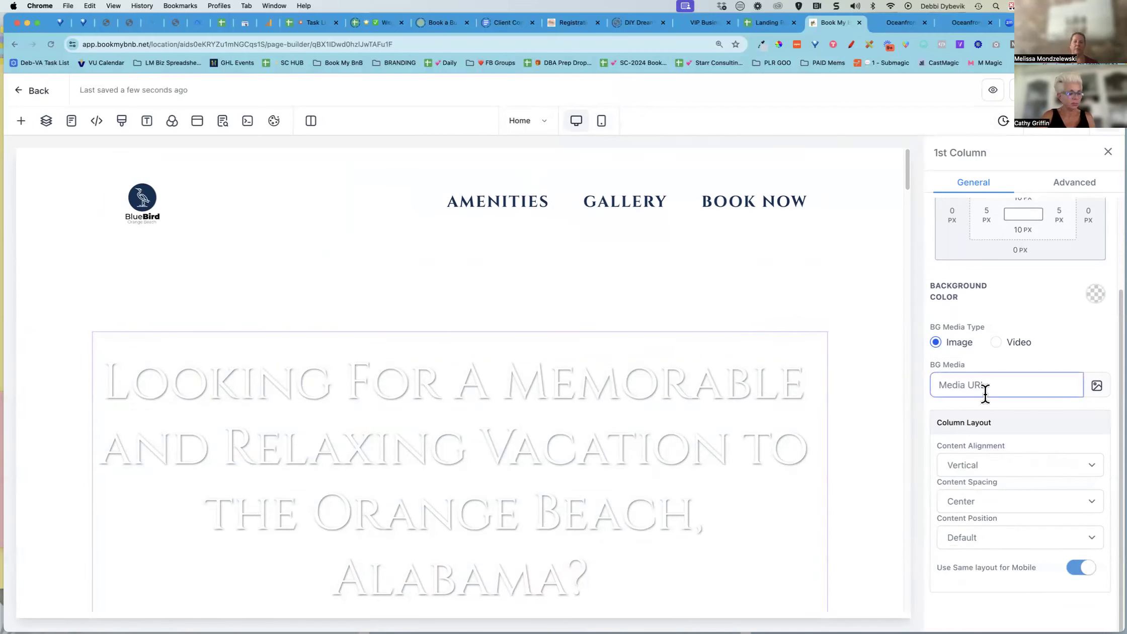
scroll(983, 395, "up", 3)
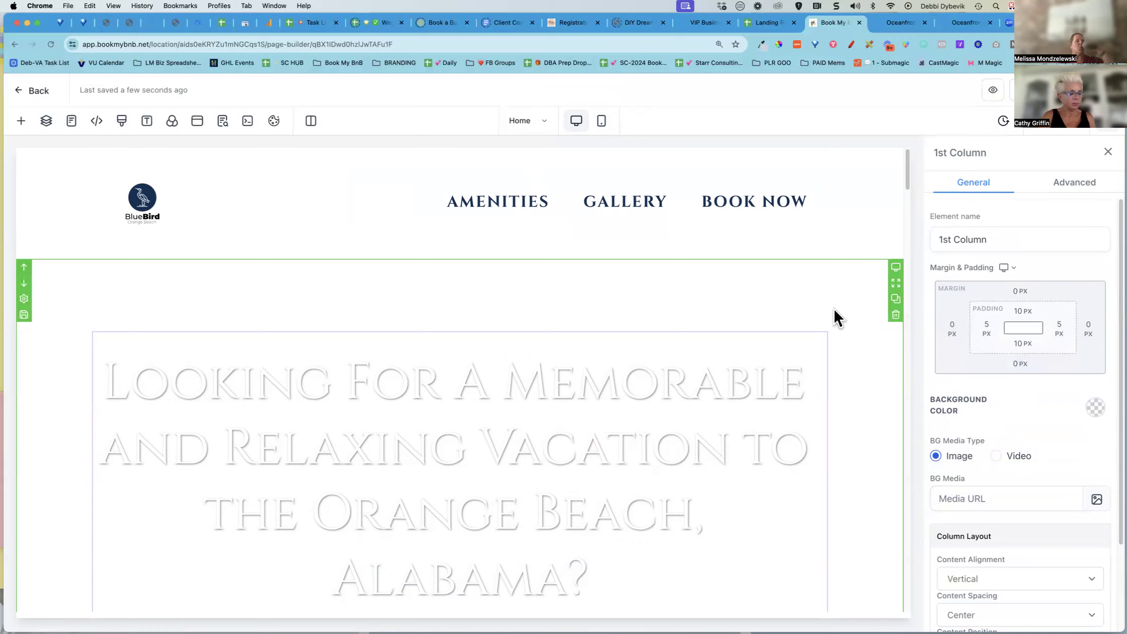
Inspect the hero headline's alignment, font size, font family and color options
left_click(670, 383)
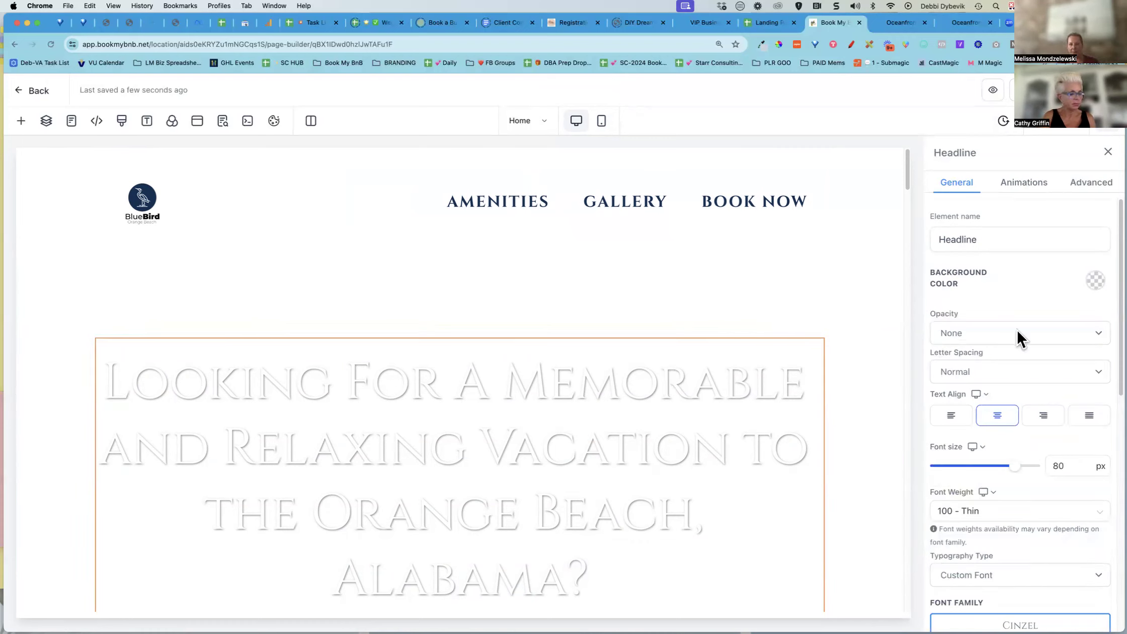
scroll(996, 397, "down", 4)
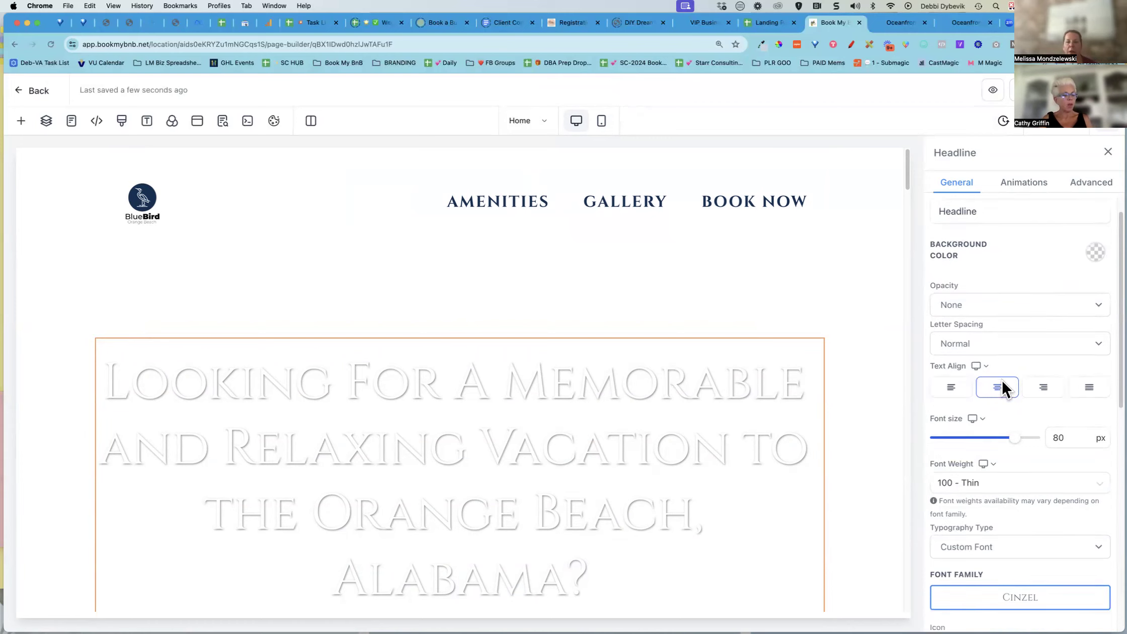
scroll(1001, 388, "down", 3)
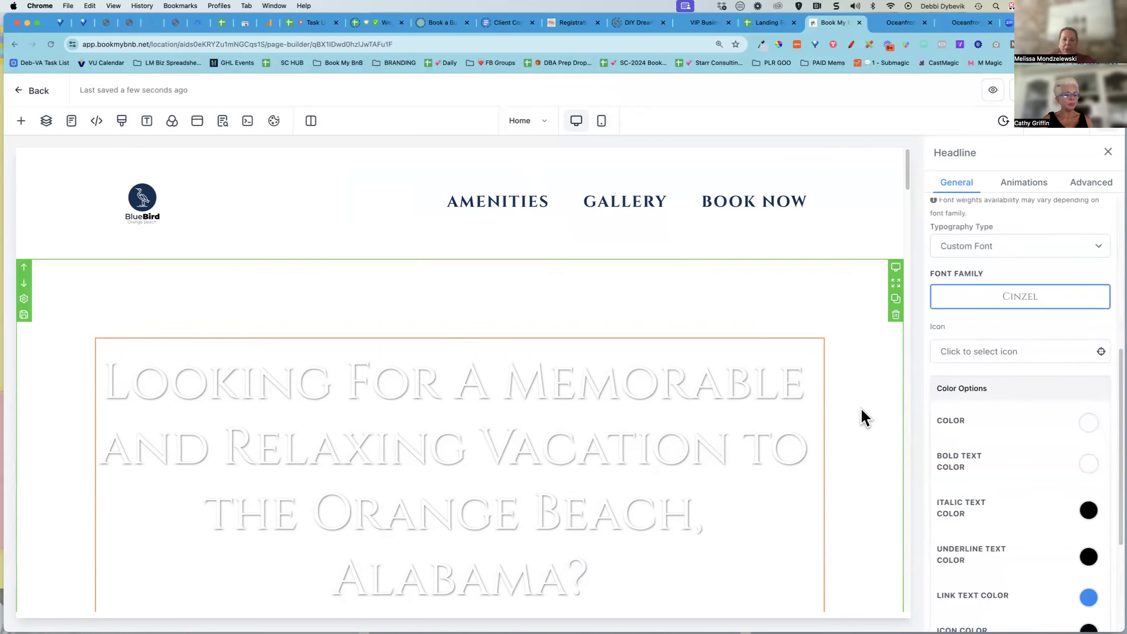
scroll(861, 412, "down", 5)
scroll(861, 417, "down", 1)
scroll(862, 418, "down", 3)
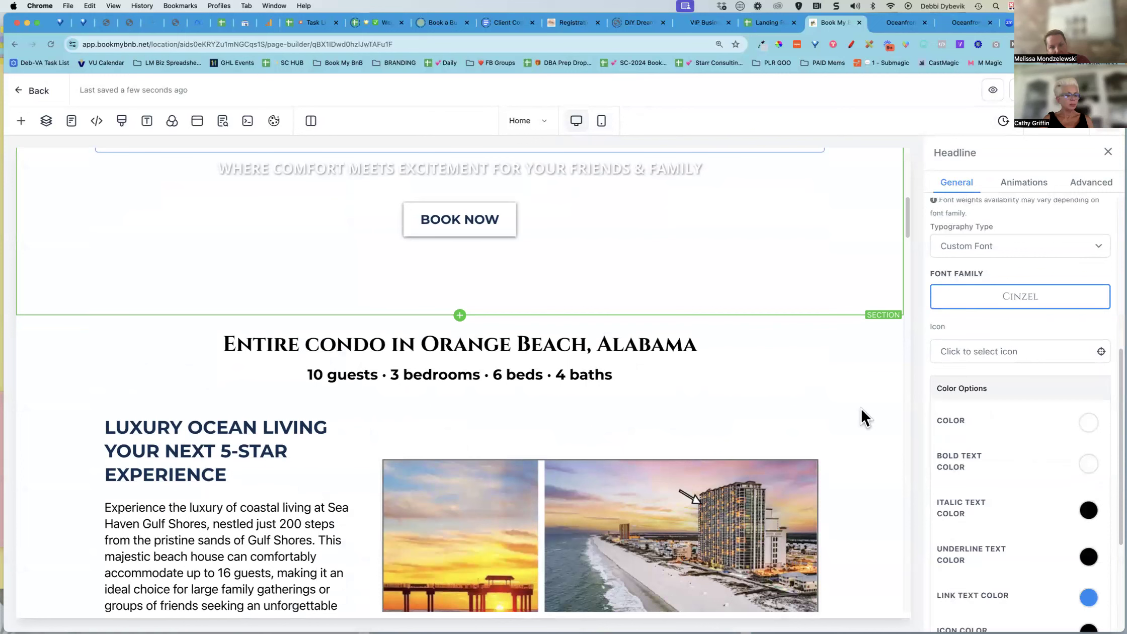
Inspect the gallery image's options and the image slider's slides, general and advanced settings
left_click(799, 473)
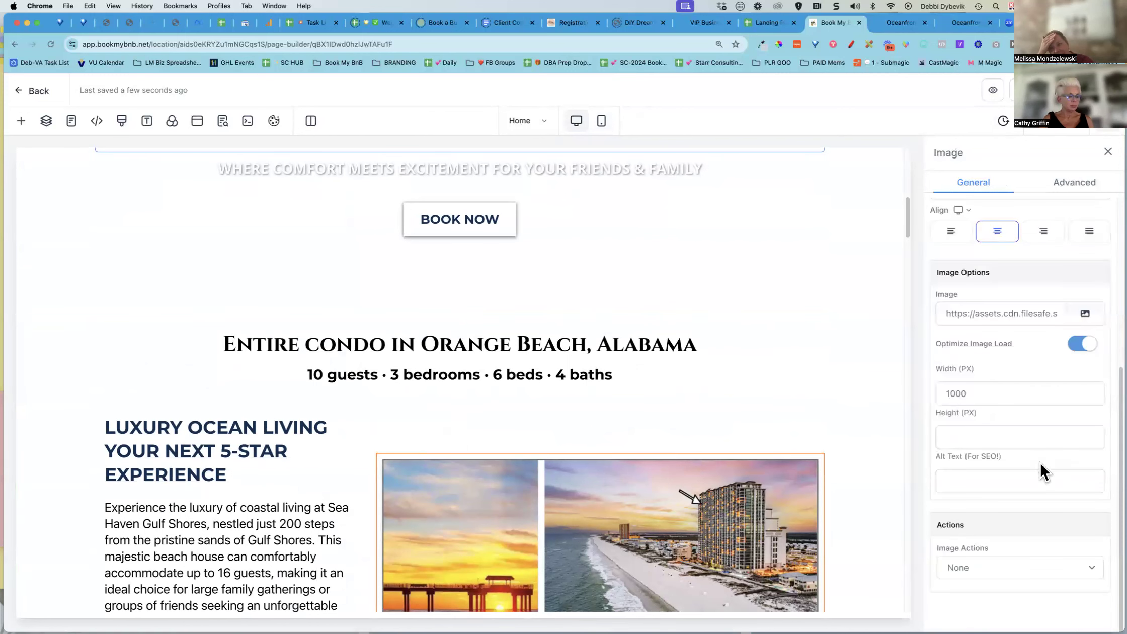
scroll(1040, 460, "up", 5)
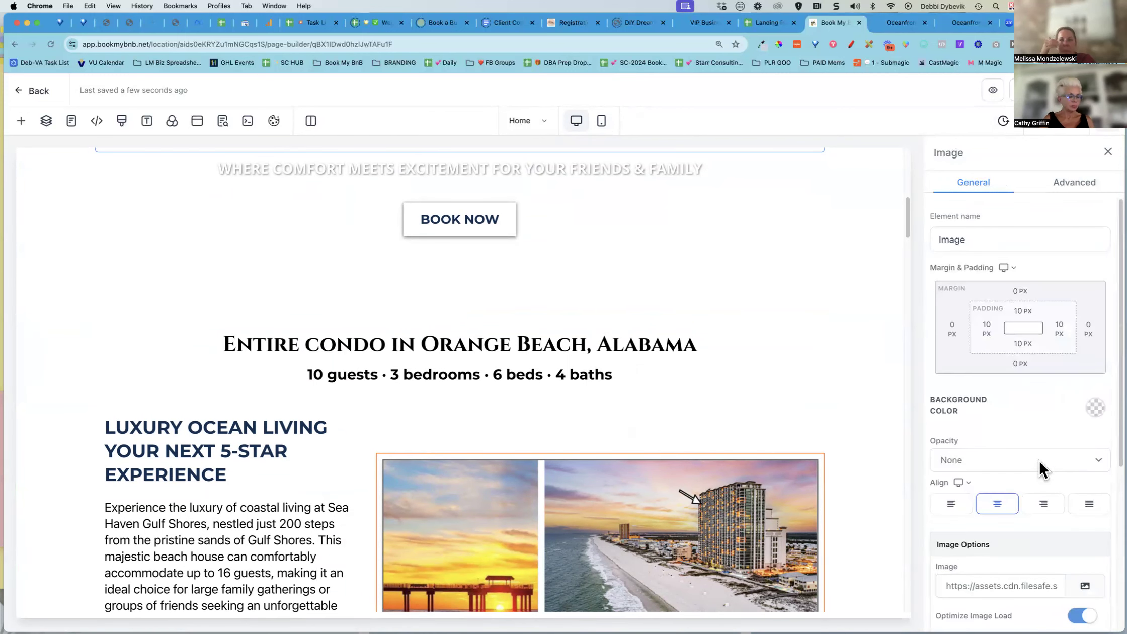
scroll(782, 410, "down", 10)
left_click(624, 513)
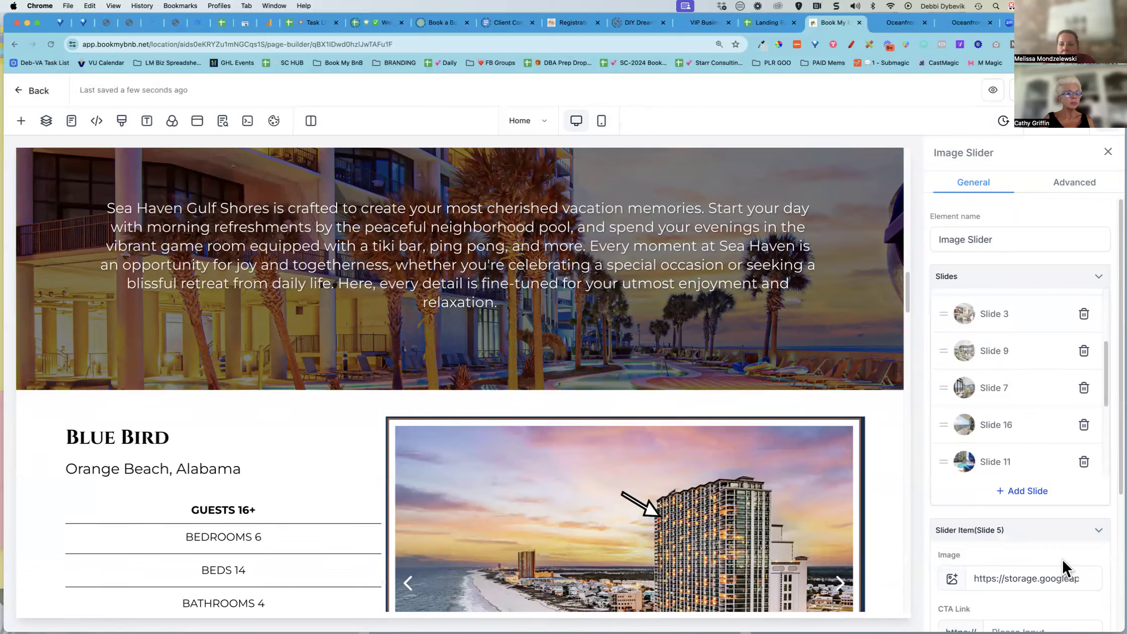
scroll(1061, 557, "down", 4)
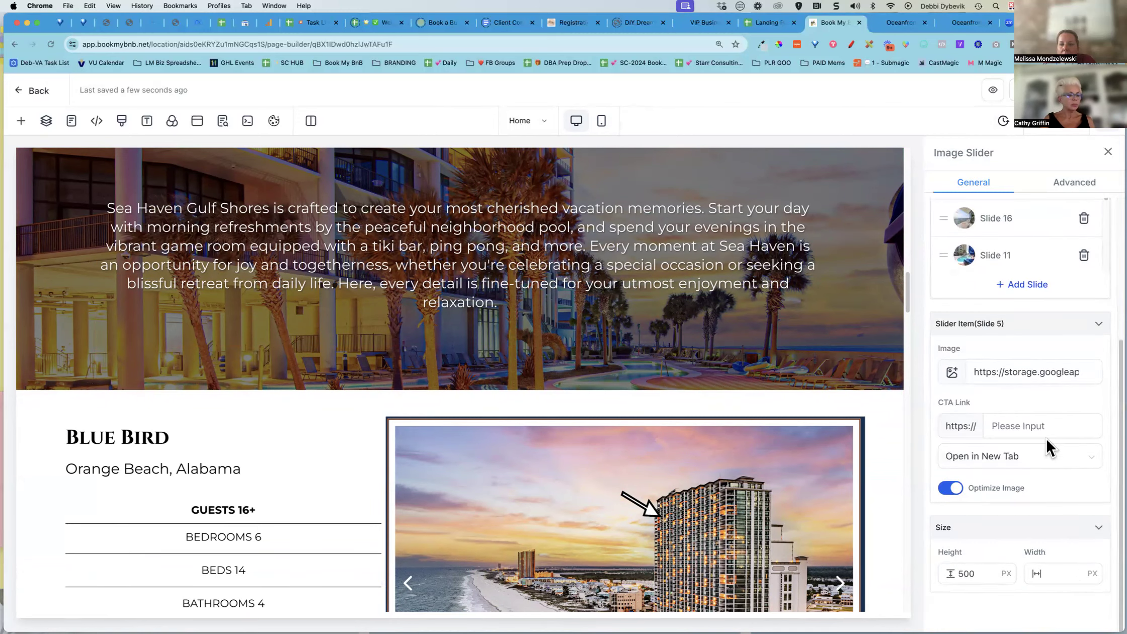
scroll(1045, 436, "up", 5)
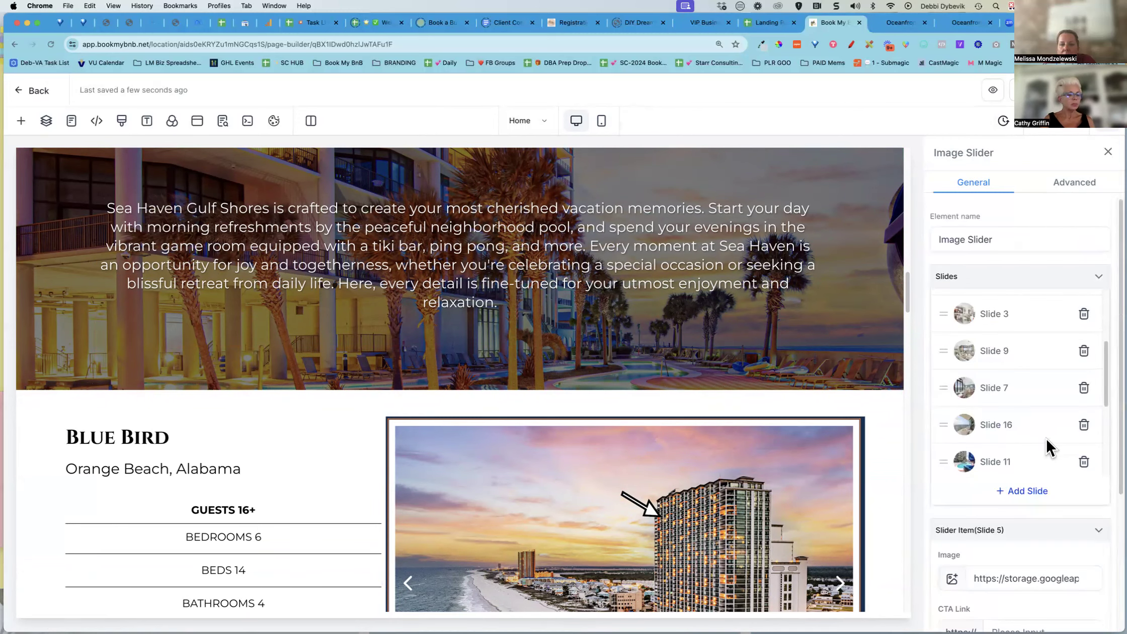
left_click(1060, 182)
scroll(989, 329, "down", 3)
scroll(990, 329, "down", 5)
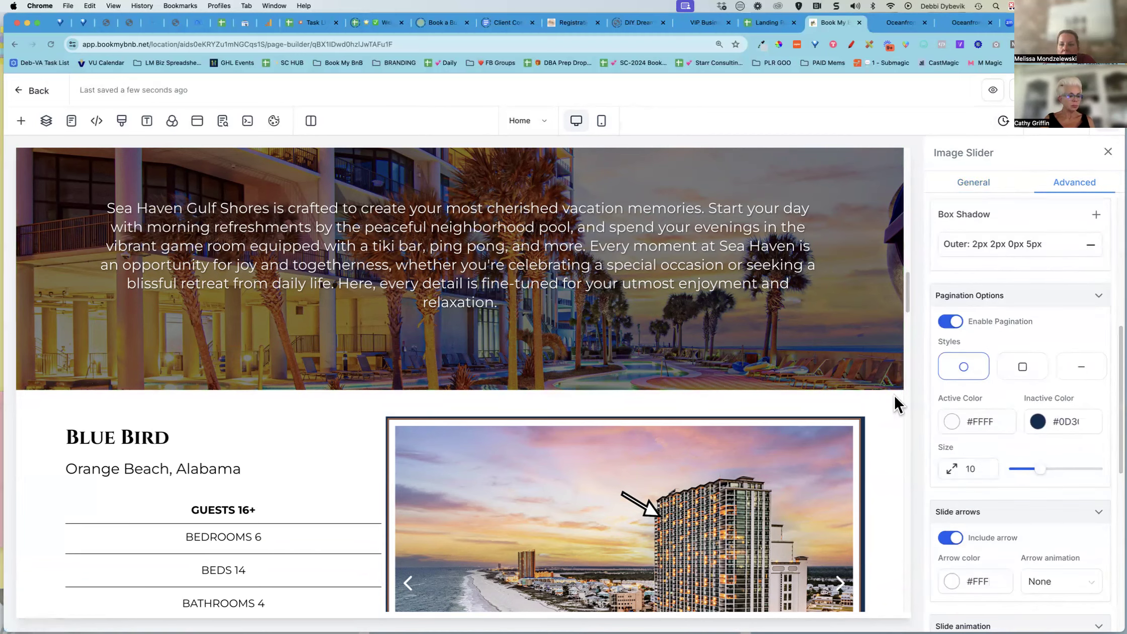
Inspect the property details section, the amenities column and the three-column row settings
left_click(889, 452)
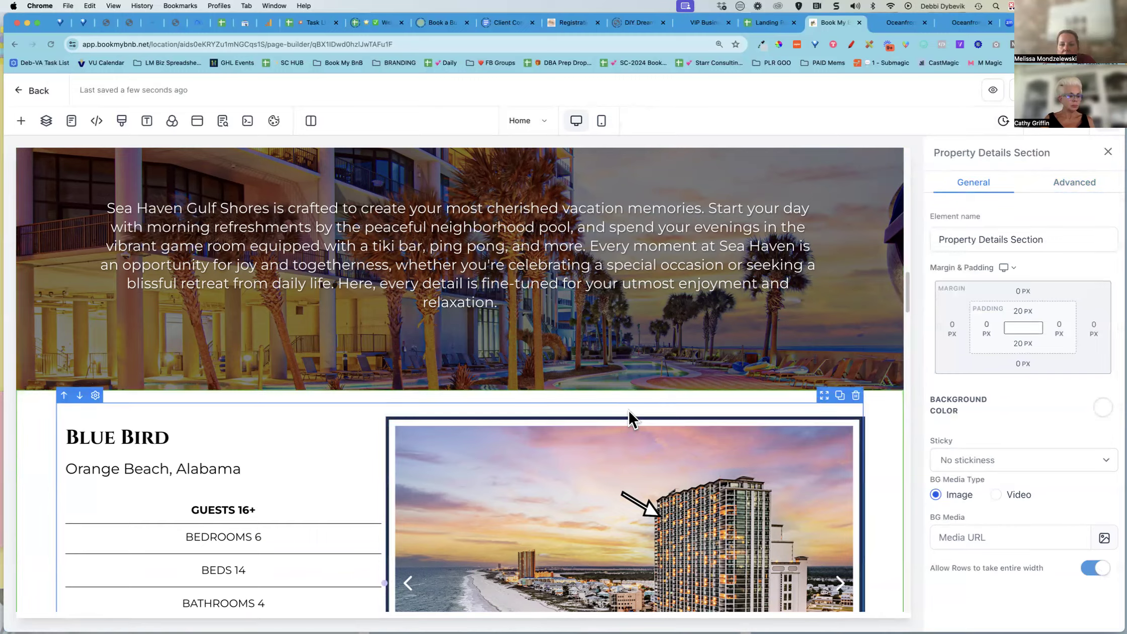
scroll(630, 419, "down", 3)
scroll(629, 419, "down", 7)
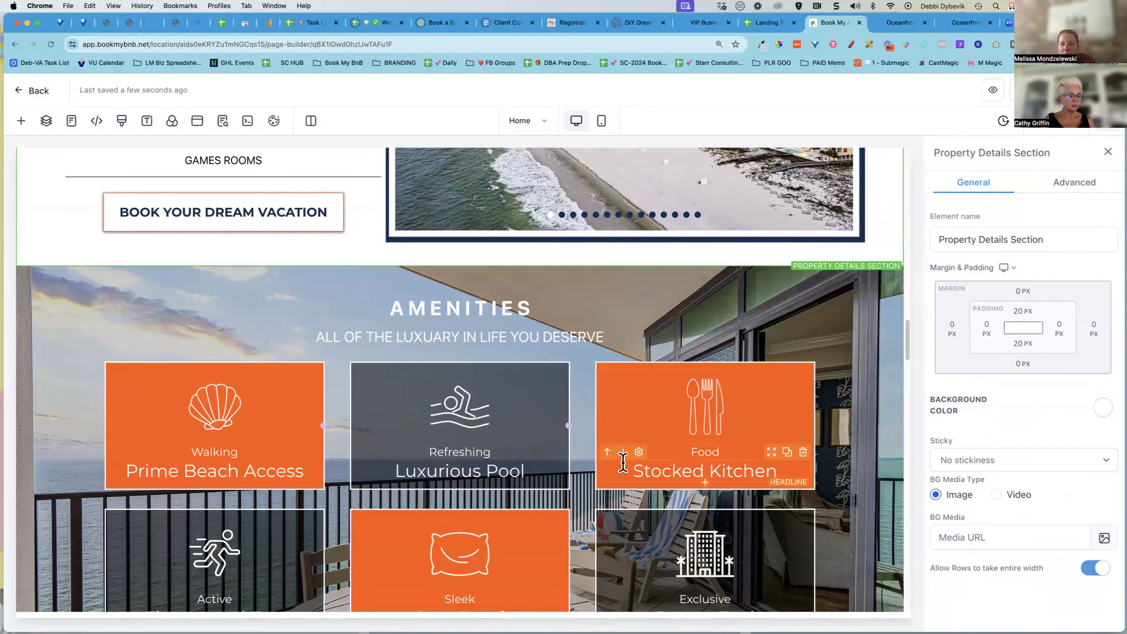
left_click(668, 373)
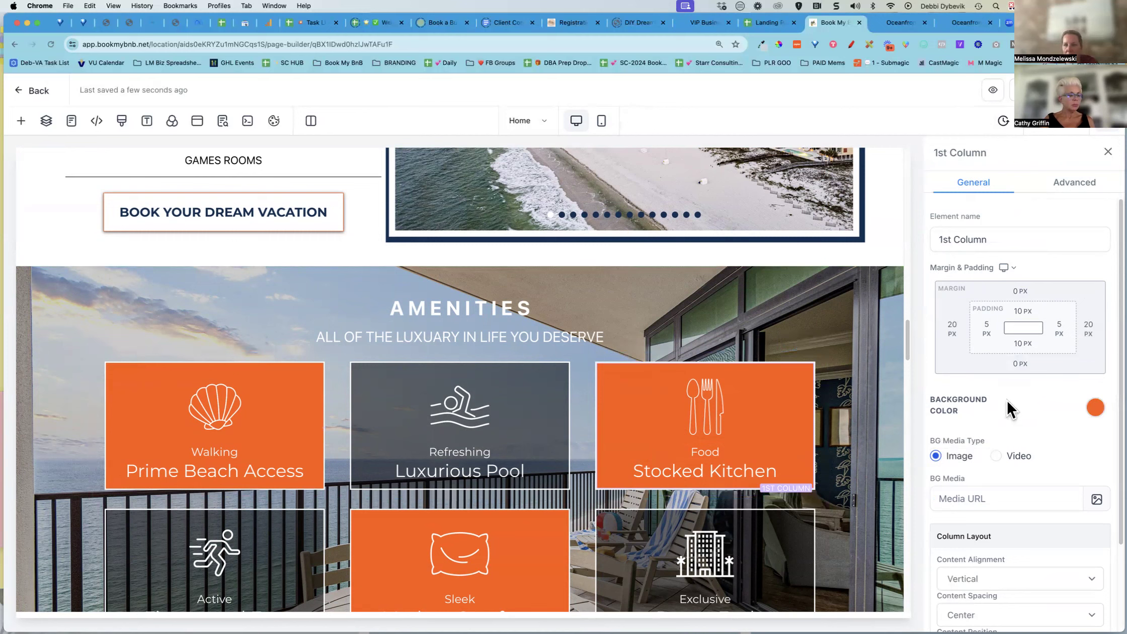
scroll(1006, 400, "down", 3)
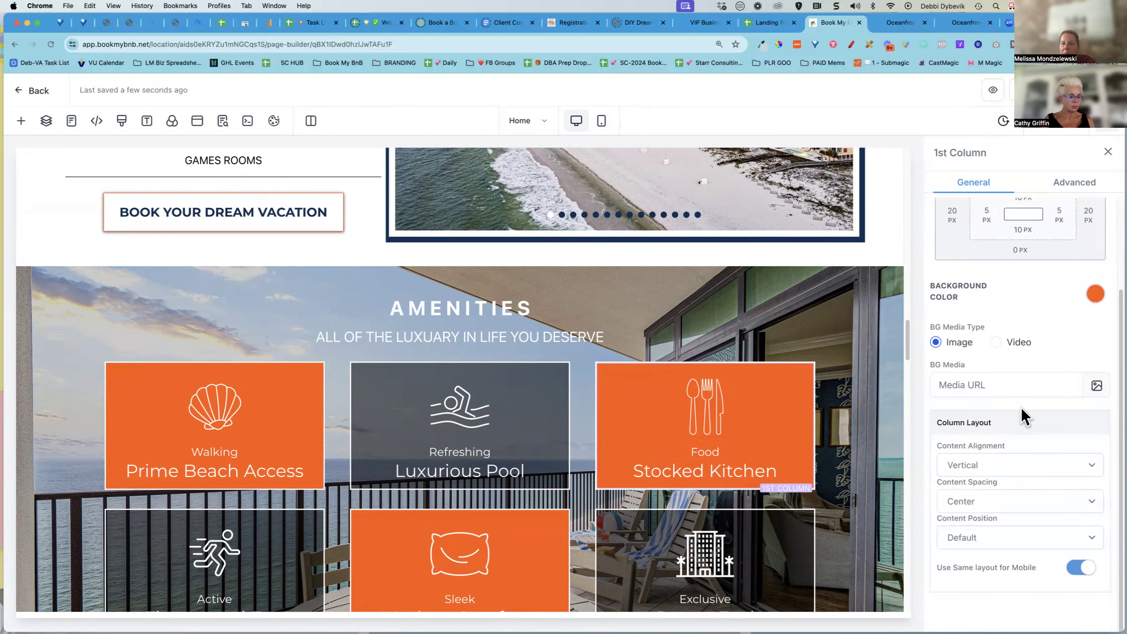
scroll(1020, 406, "up", 3)
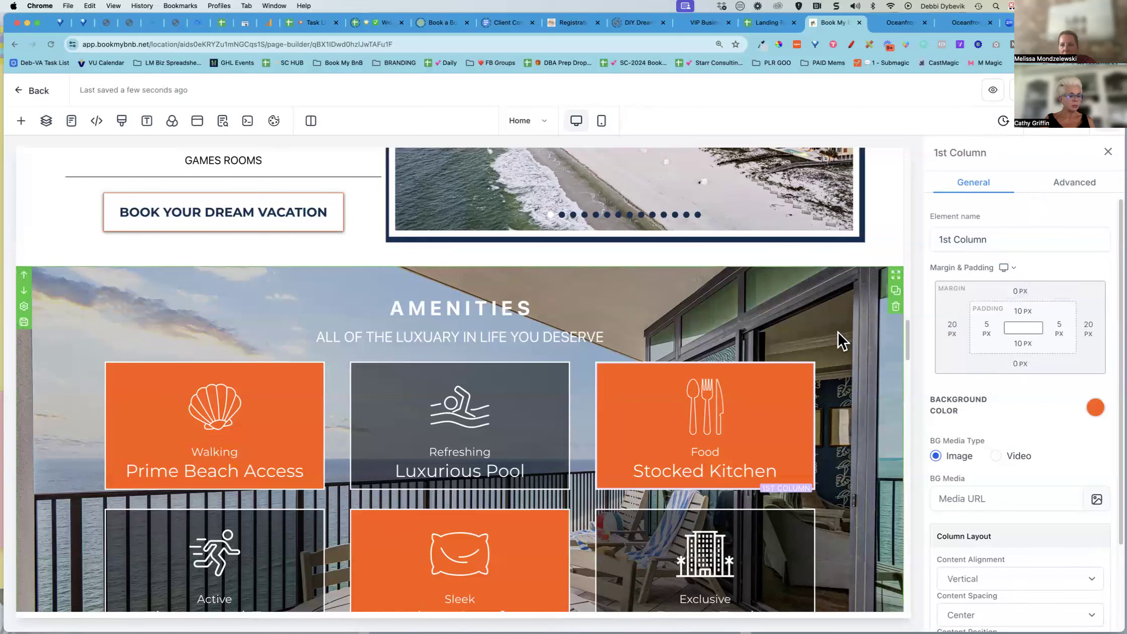
left_click(825, 368)
left_click(1072, 191)
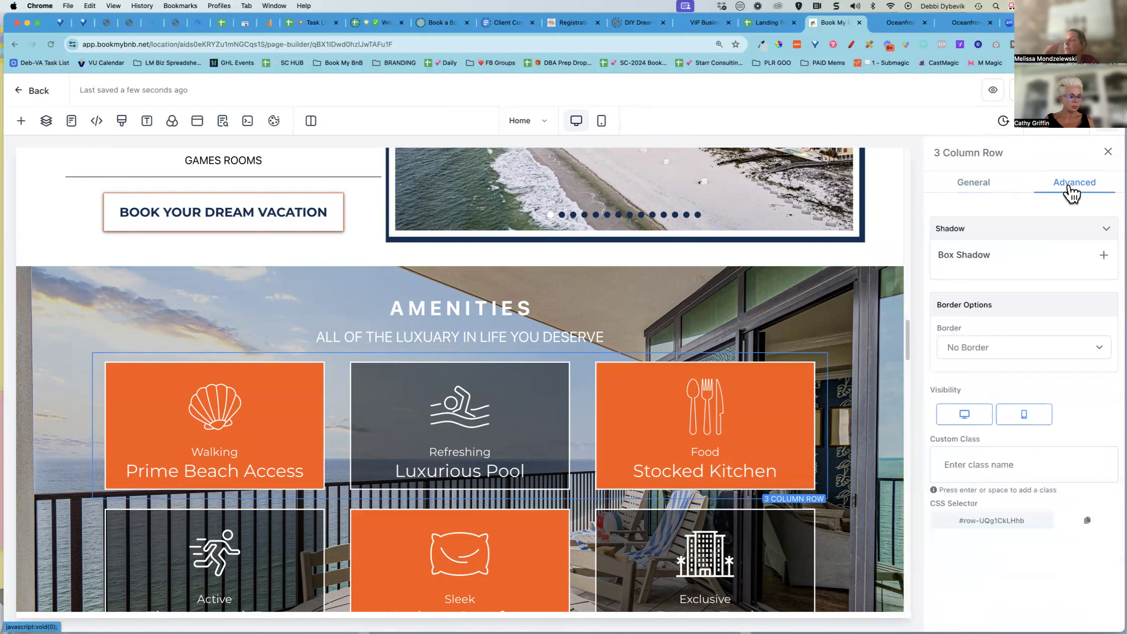
left_click(972, 189)
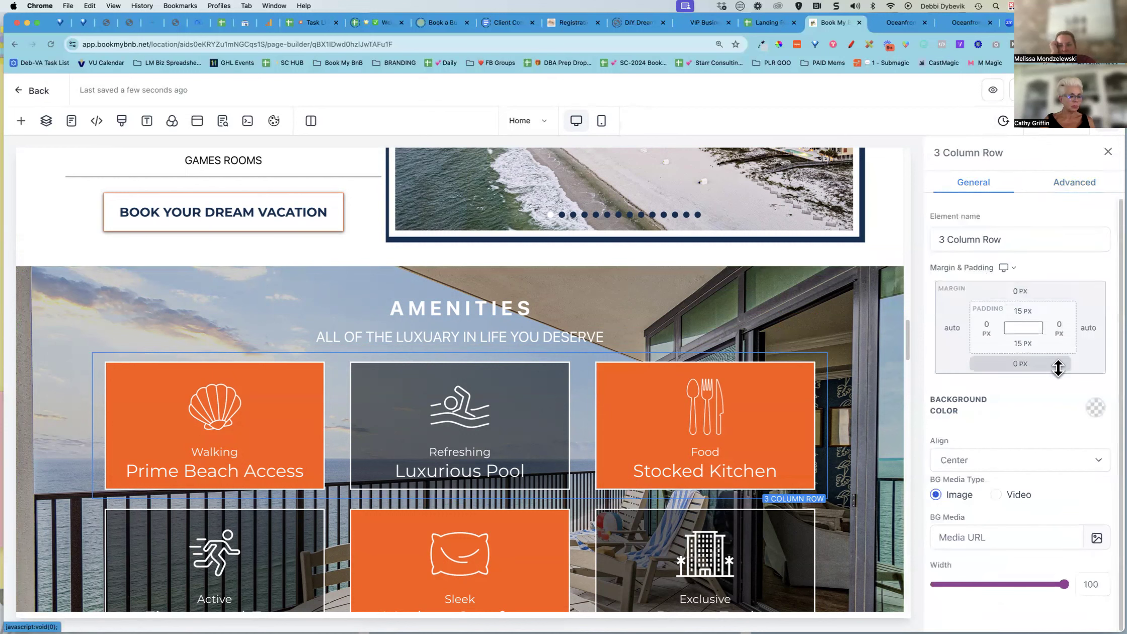
scroll(1076, 400, "down", 1)
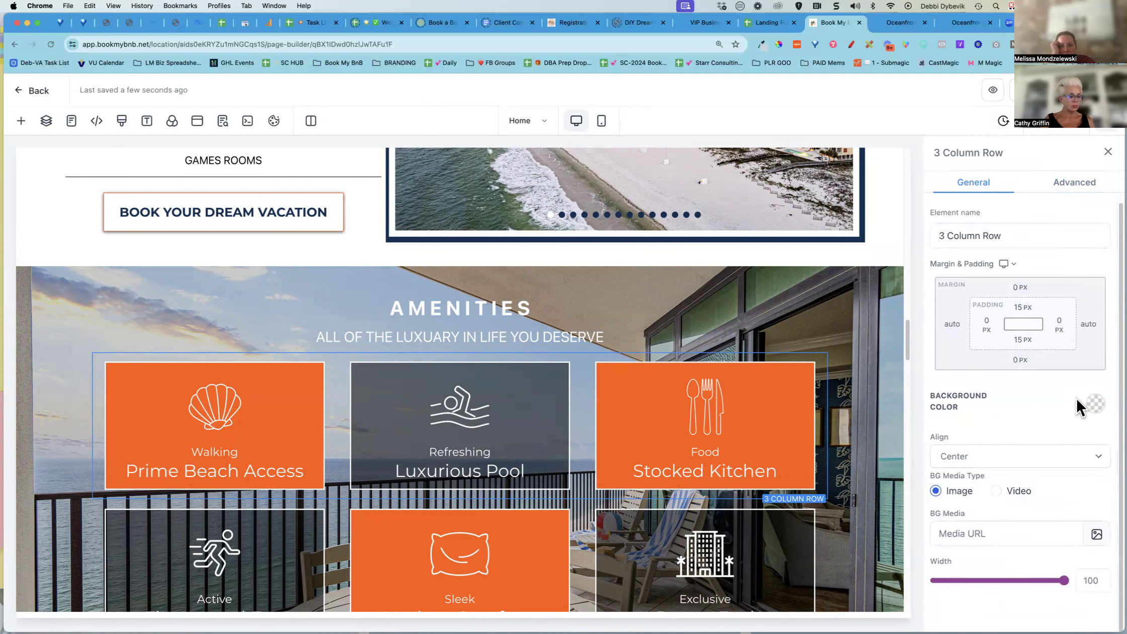
scroll(1077, 399, "up", 1)
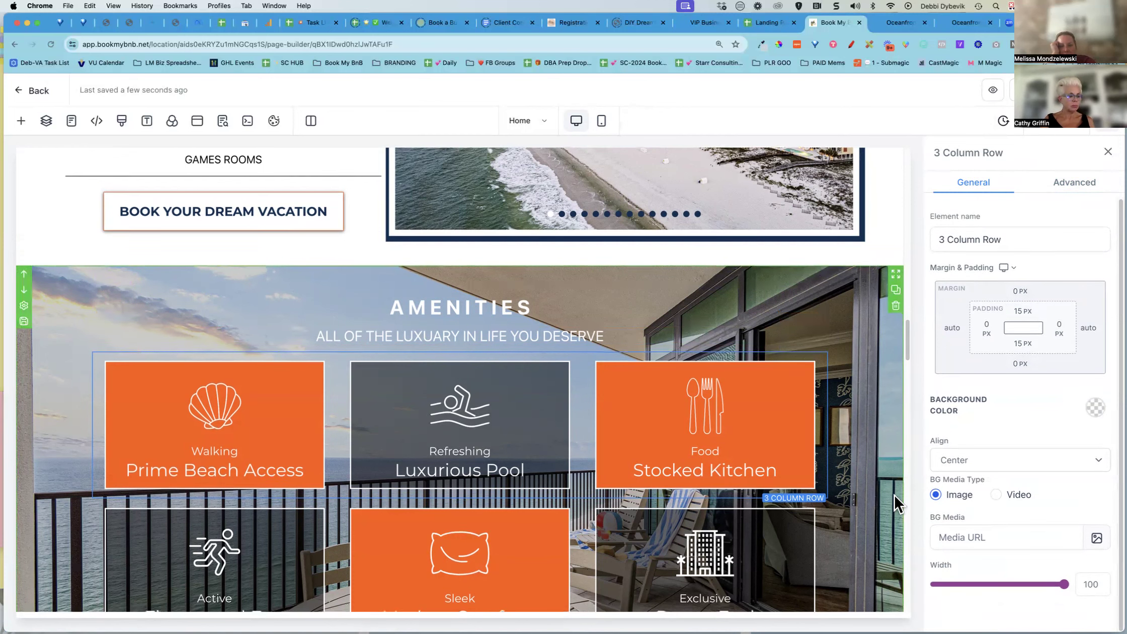
scroll(890, 503, "down", 3)
scroll(893, 494, "up", 7)
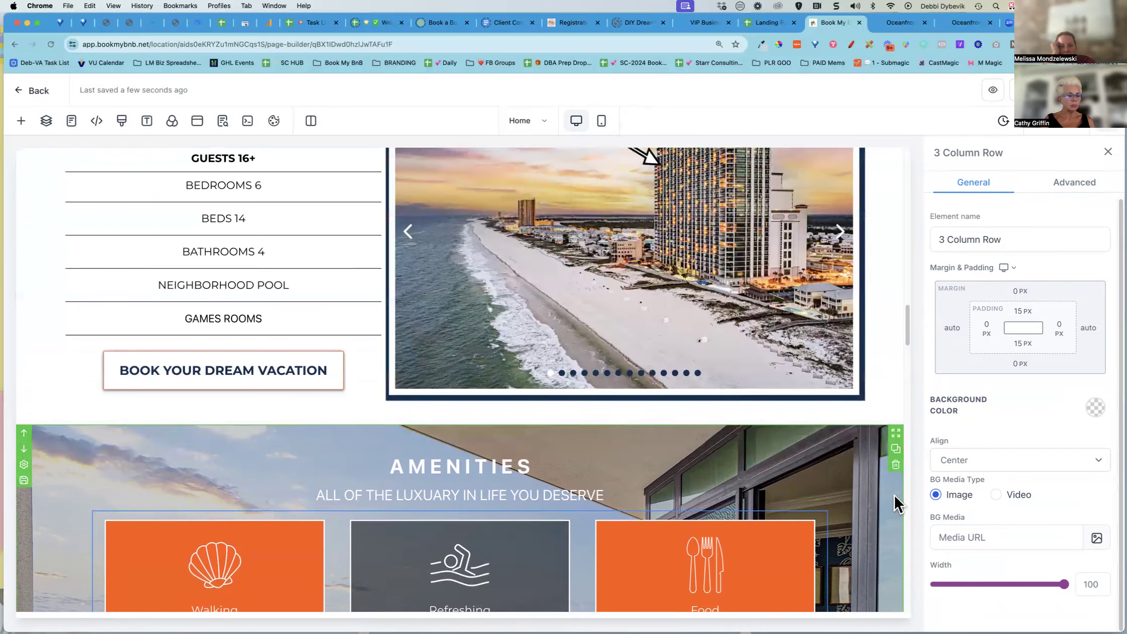
Review the property details, gallery image and Create Memories text in mobile mode, then return to desktop mode
left_click(603, 125)
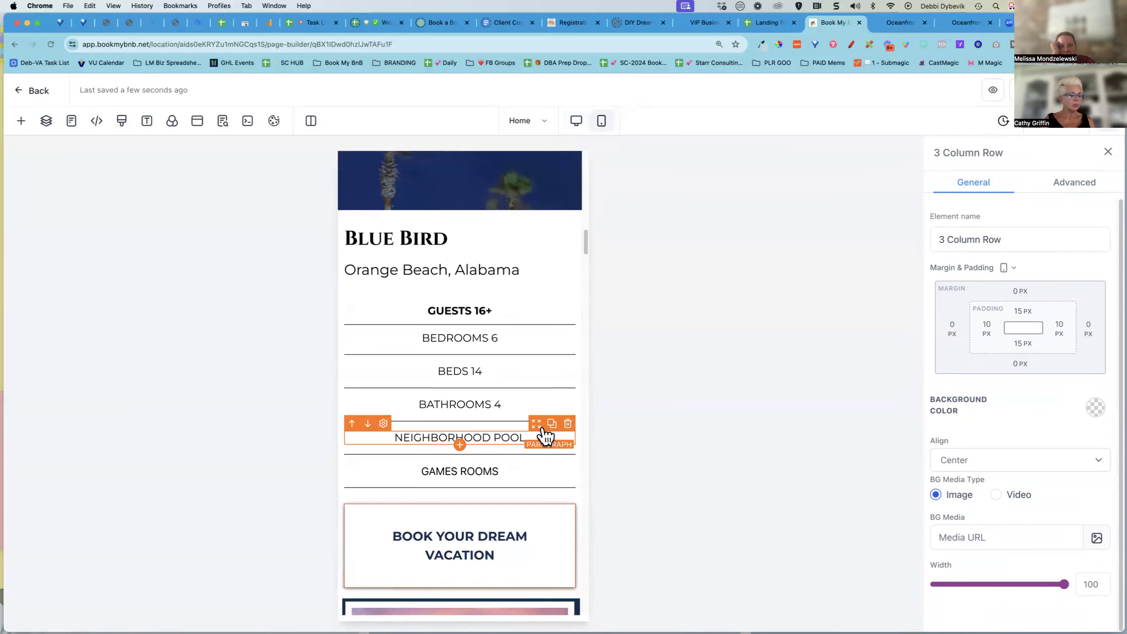
scroll(545, 433, "down", 10)
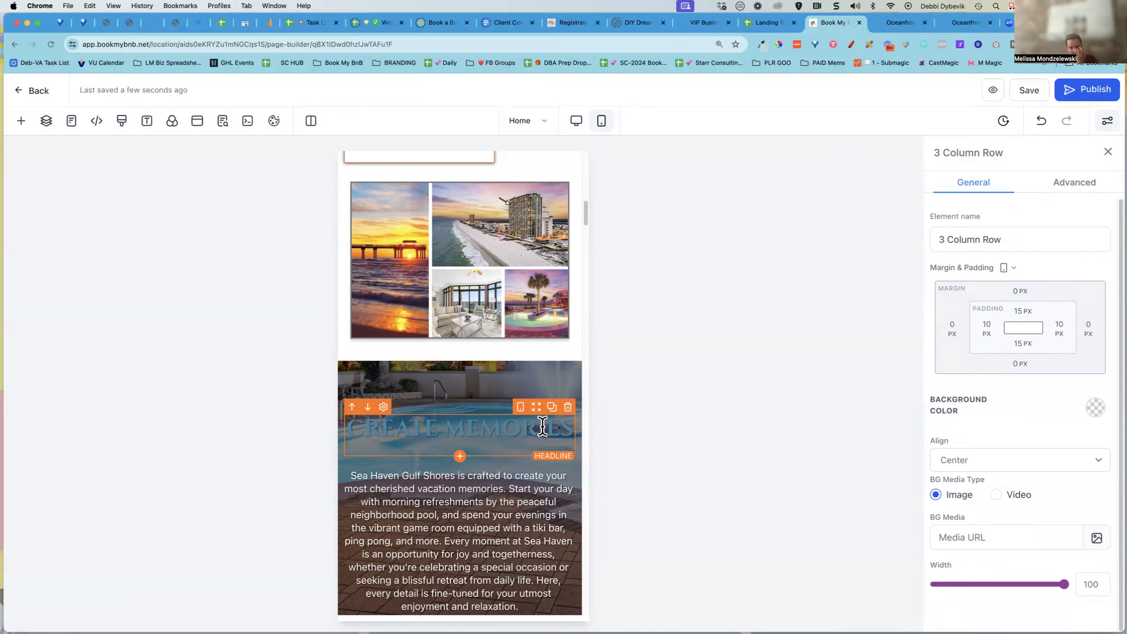
left_click(523, 328)
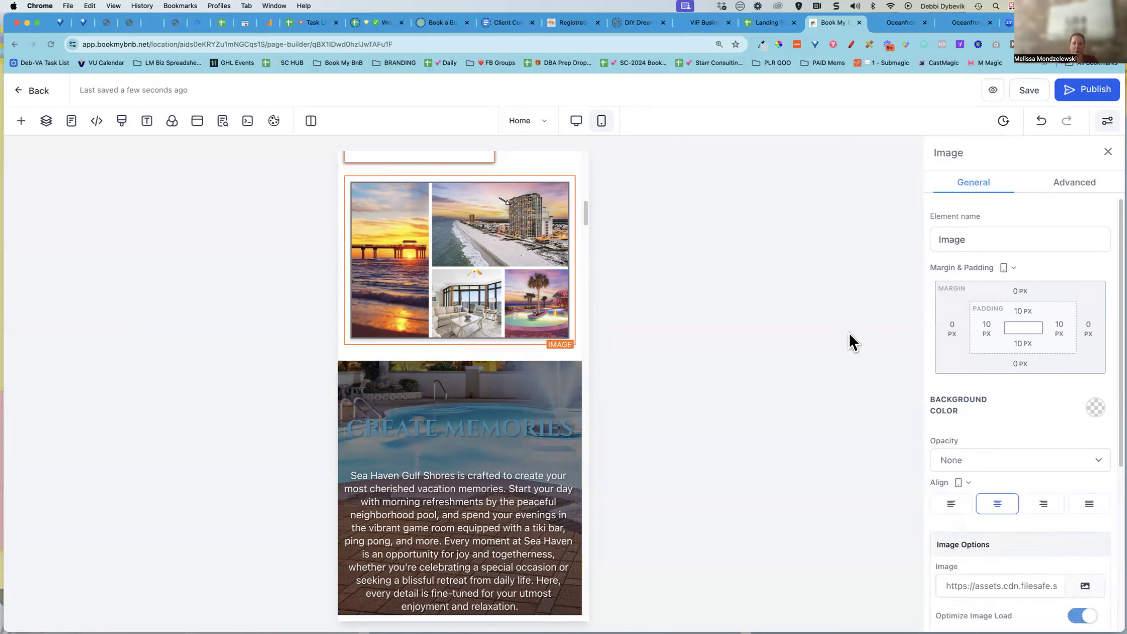
scroll(972, 379, "down", 5)
scroll(973, 382, "down", 3)
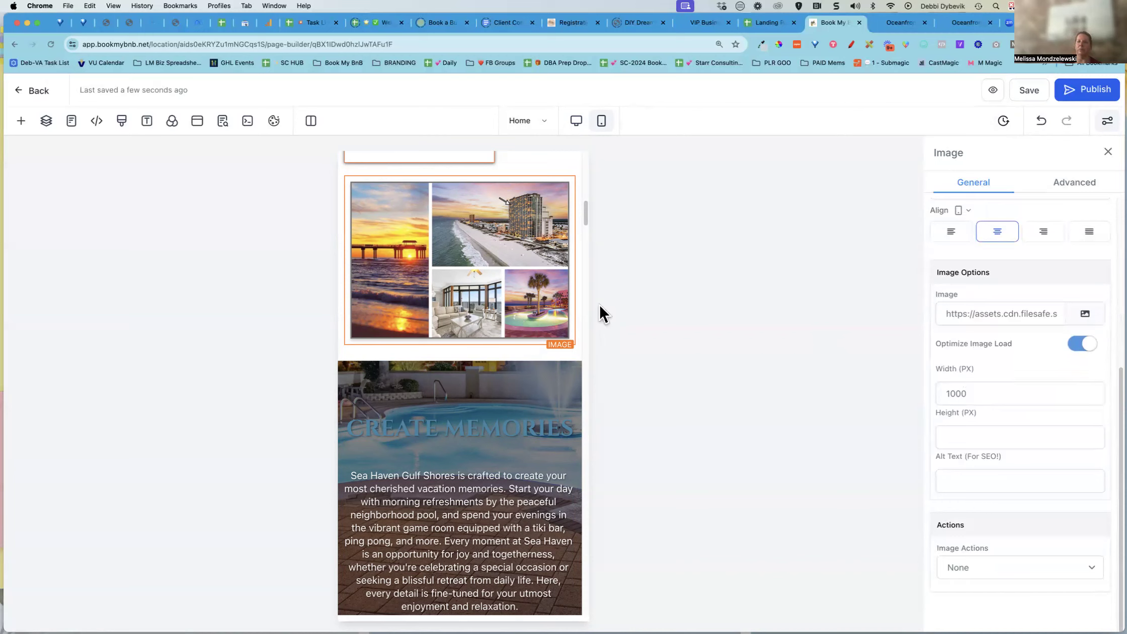
left_click(493, 526)
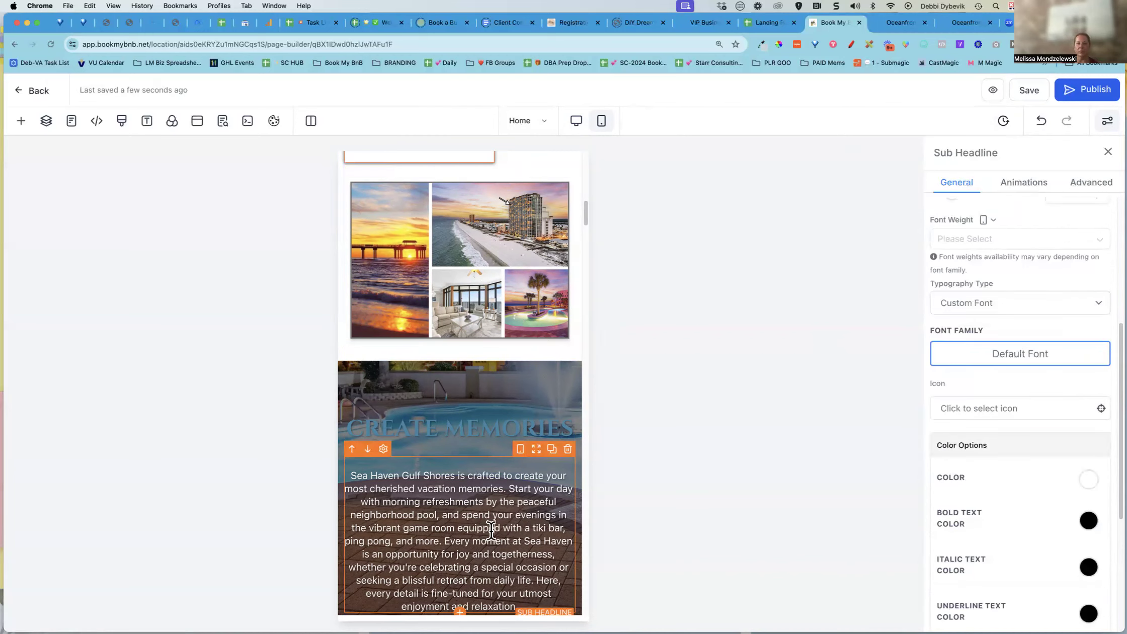
scroll(491, 529, "down", 2)
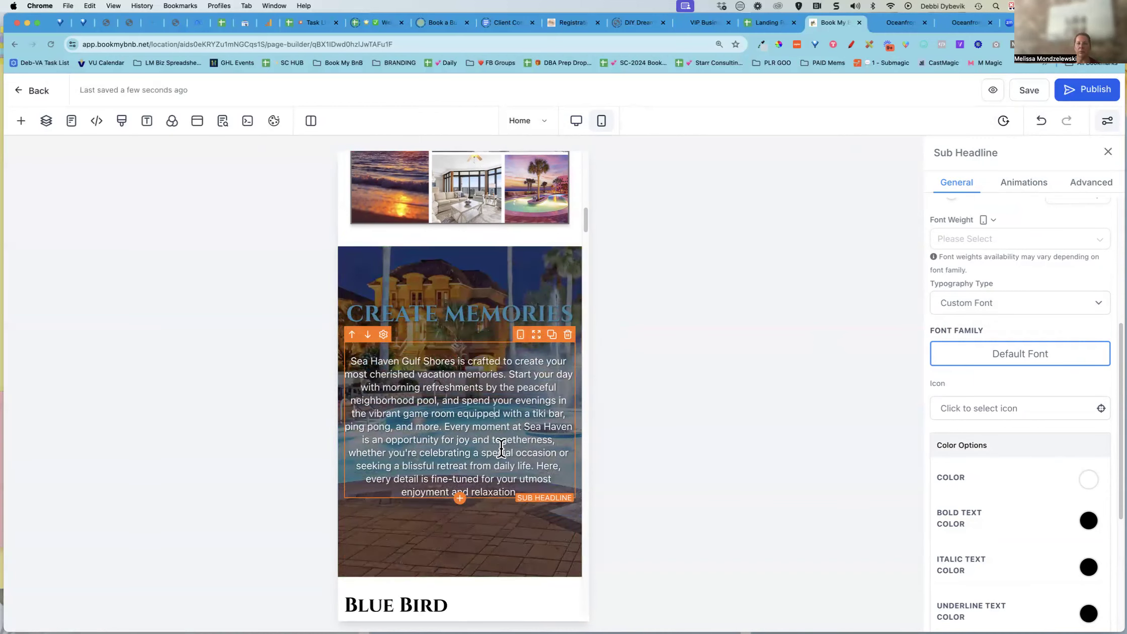
scroll(543, 355, "up", 1)
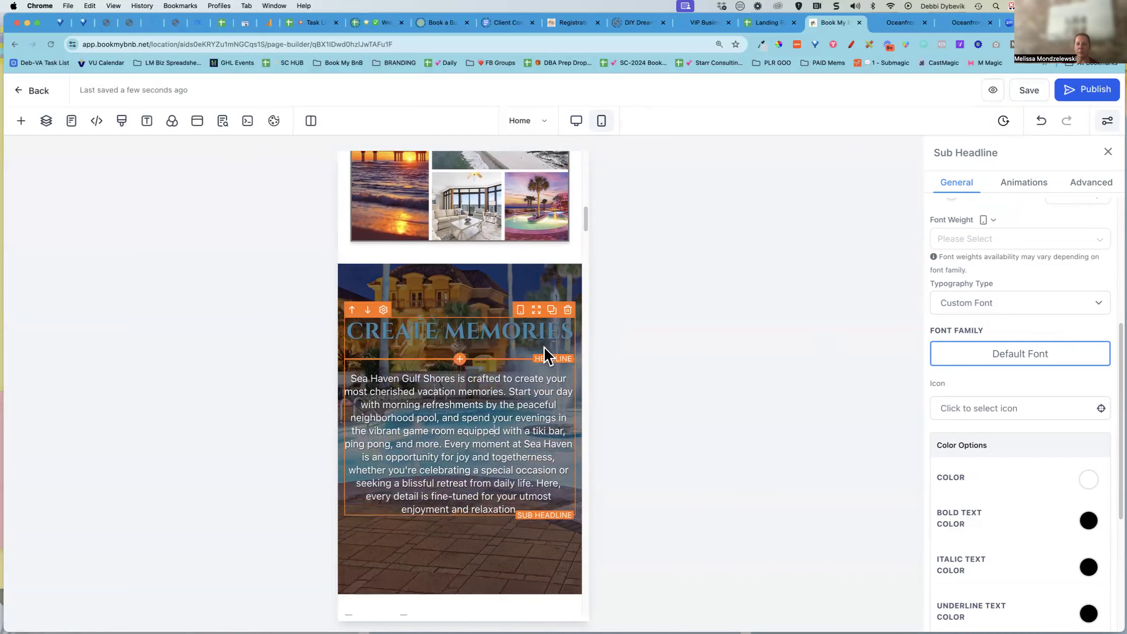
left_click(576, 121)
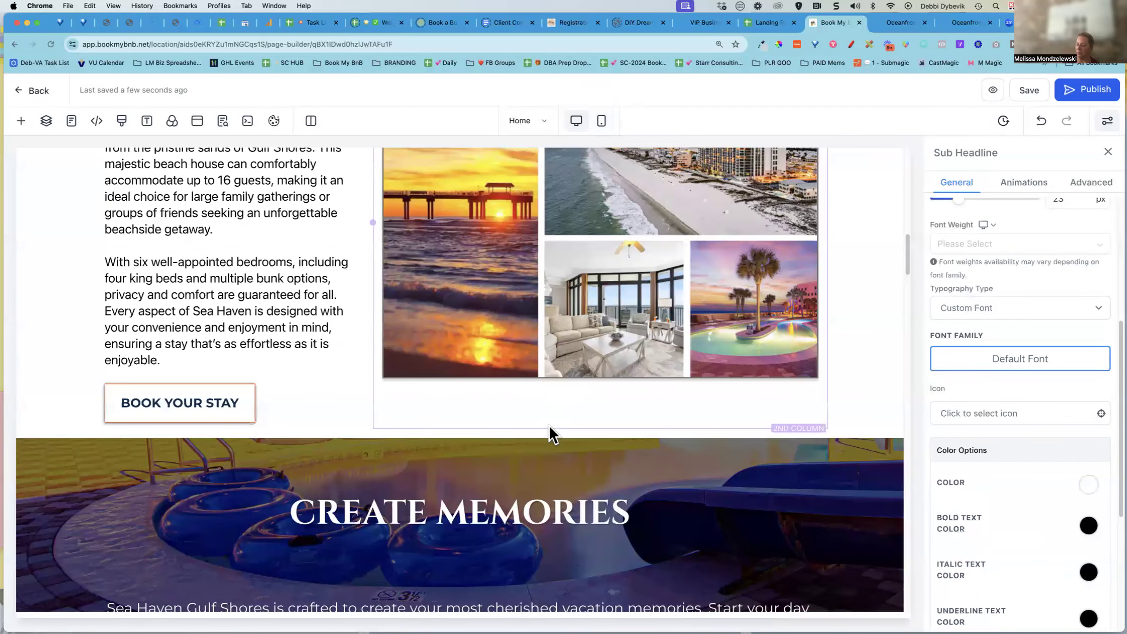
scroll(548, 424, "up", 7)
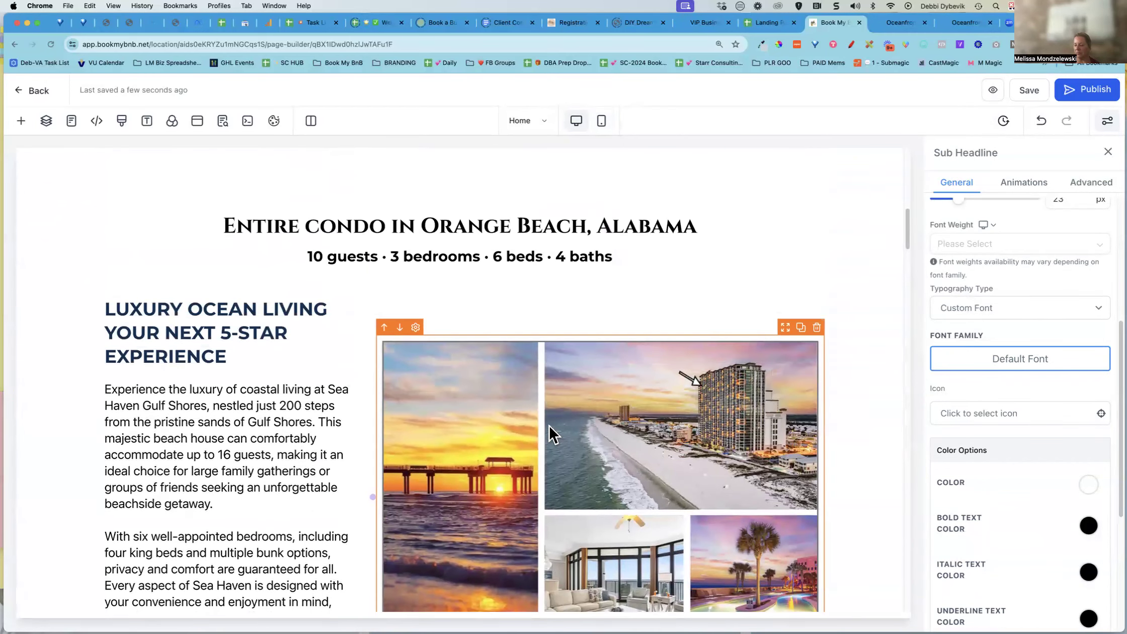
scroll(715, 236, "up", 10)
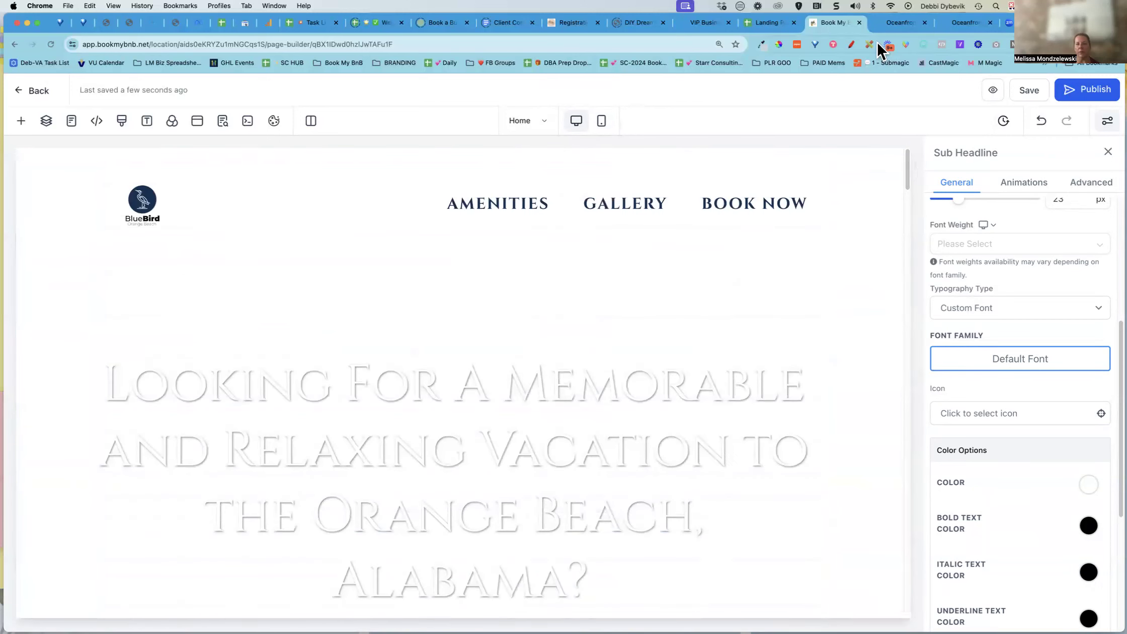
Switch to the page preview tab and scroll back to the top of the page
left_click(898, 25)
scroll(973, 233, "up", 15)
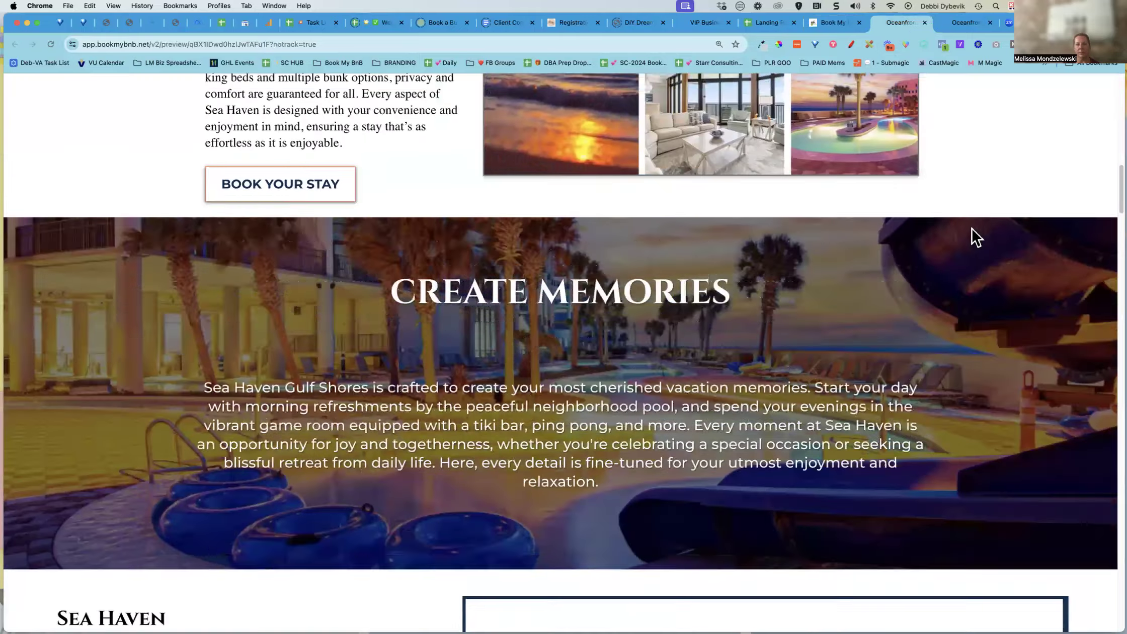
scroll(973, 234, "up", 5)
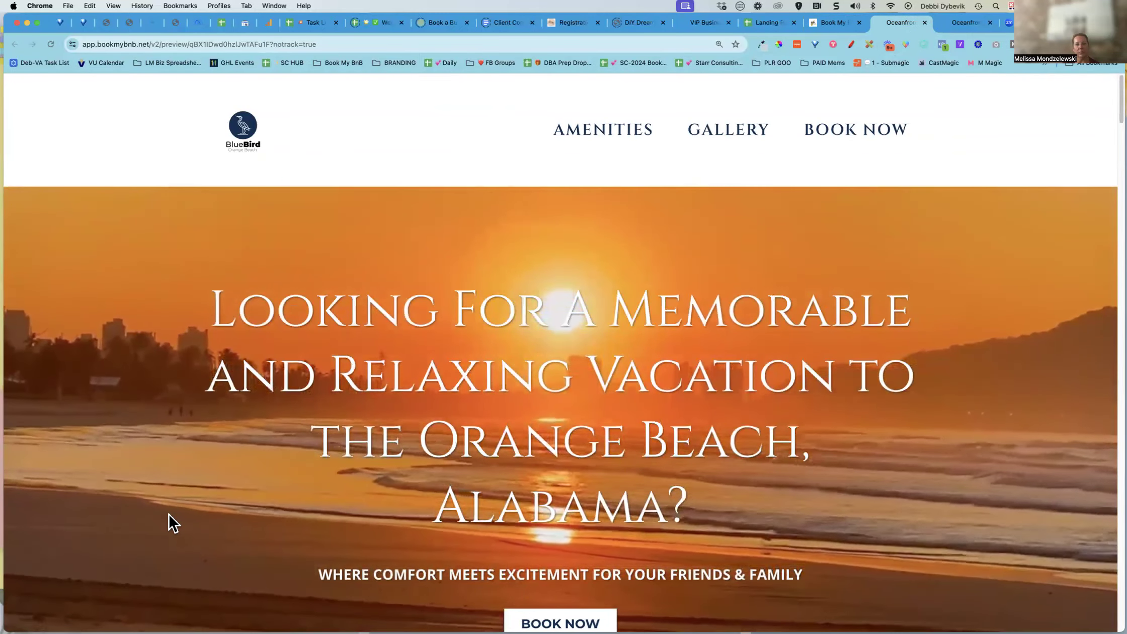
Return to the page builder and inspect the background-video code in the hero section's custom HTML/Javascript element
scroll(171, 523, "down", 1)
left_click(835, 22)
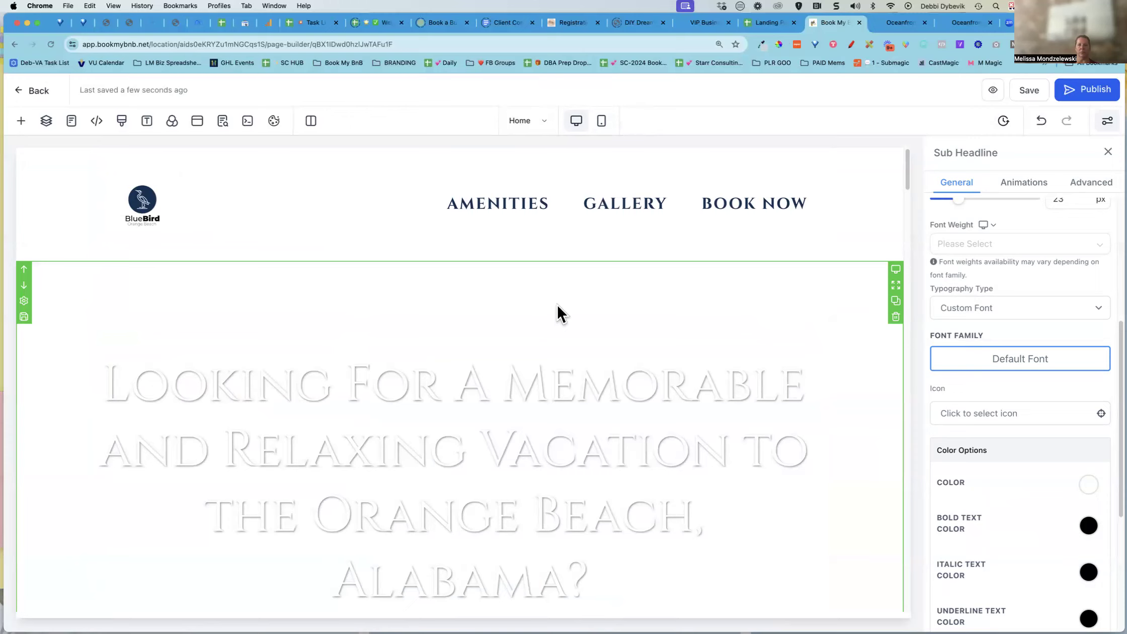
left_click(555, 303)
scroll(556, 302, "down", 6)
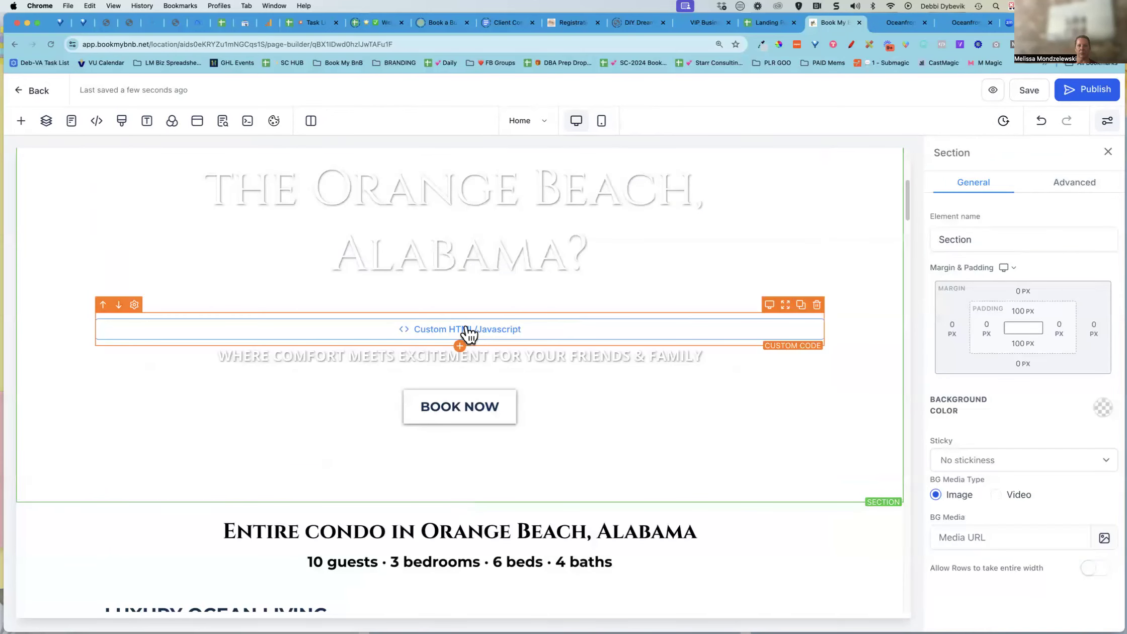
left_click(503, 337)
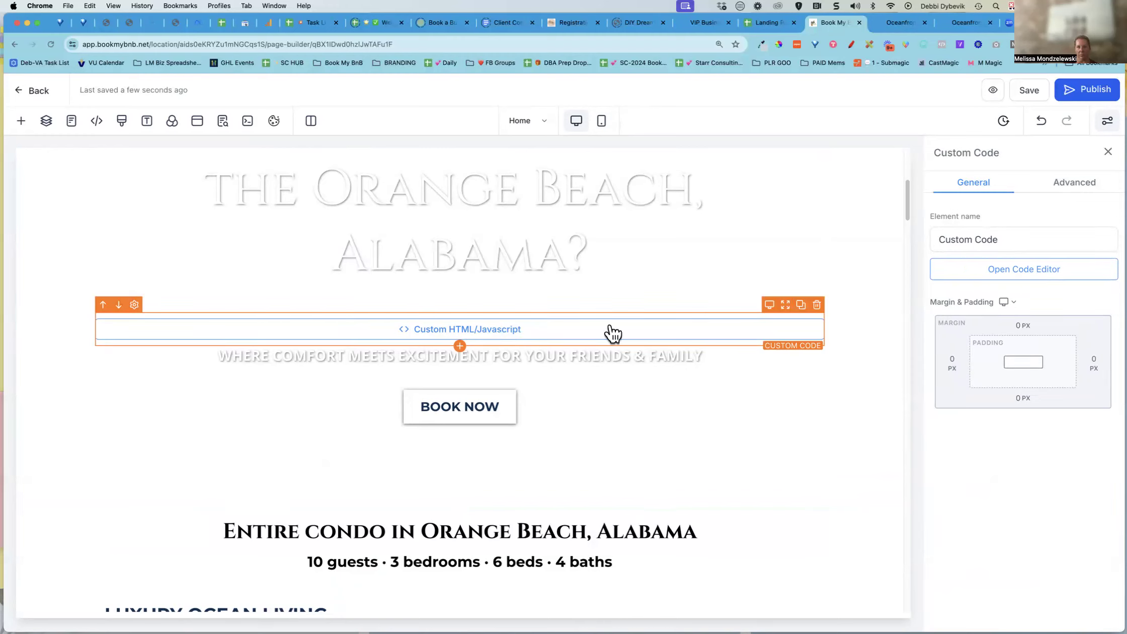
left_click(1022, 269)
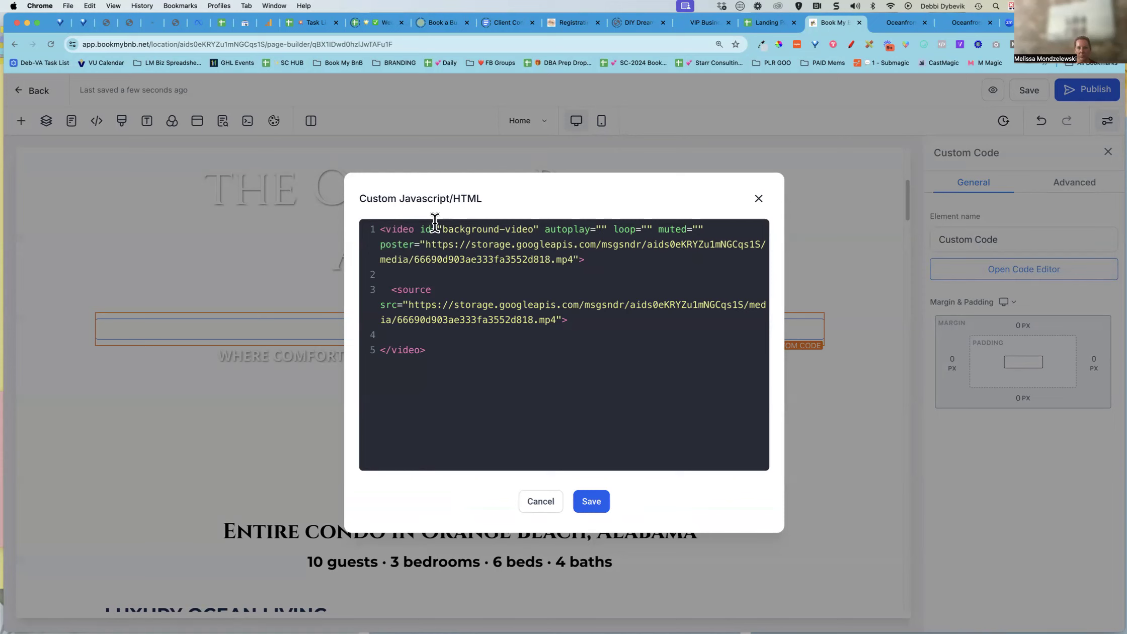
left_click_drag(436, 229, 594, 266)
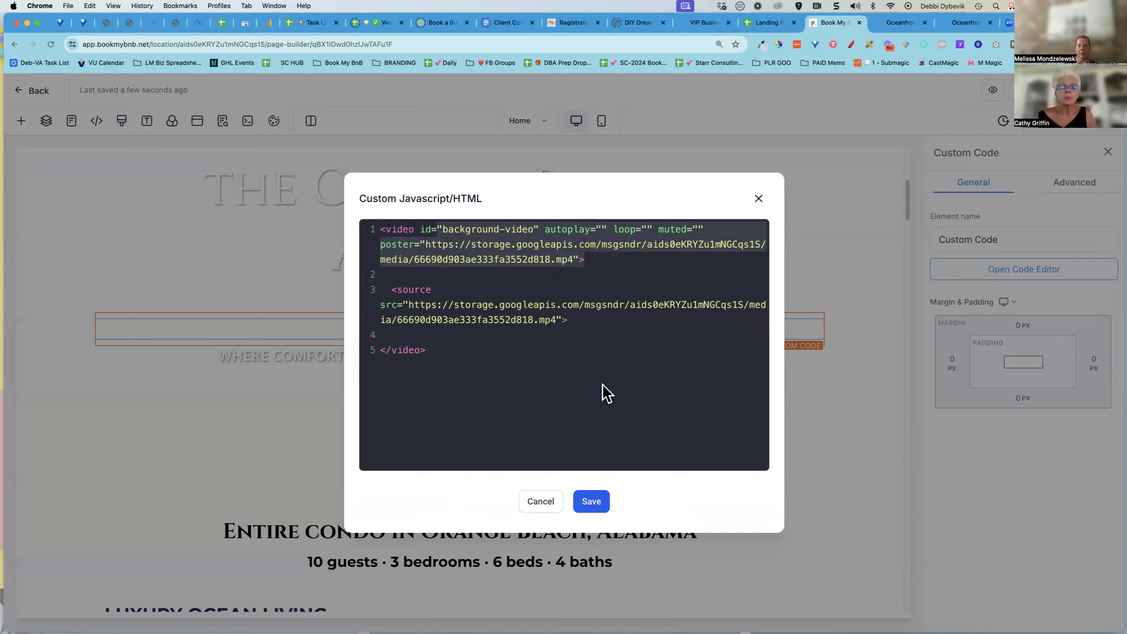
left_click(595, 308)
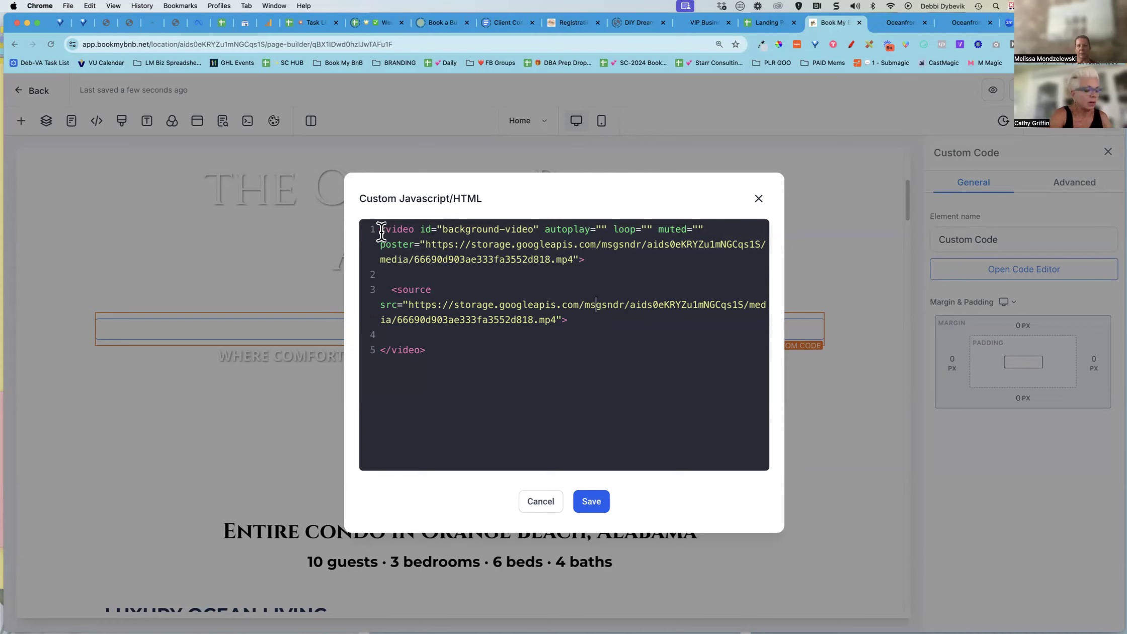
left_click_drag(382, 232, 471, 358)
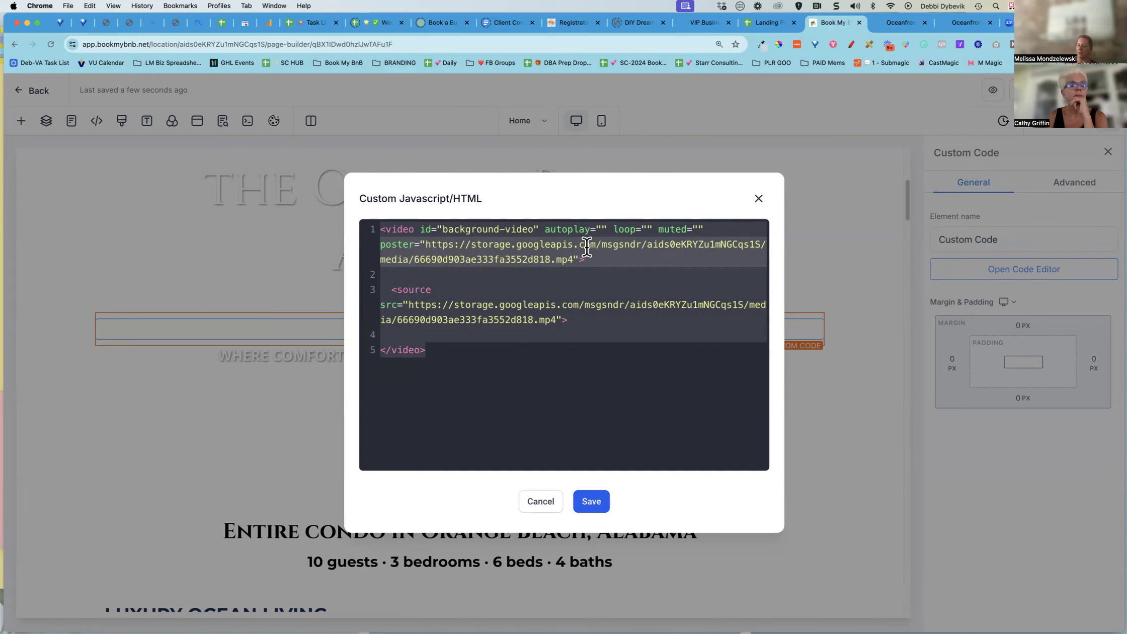
left_click(759, 198)
Check the custom code element's advanced visibility and CSS class settings
left_click(803, 332)
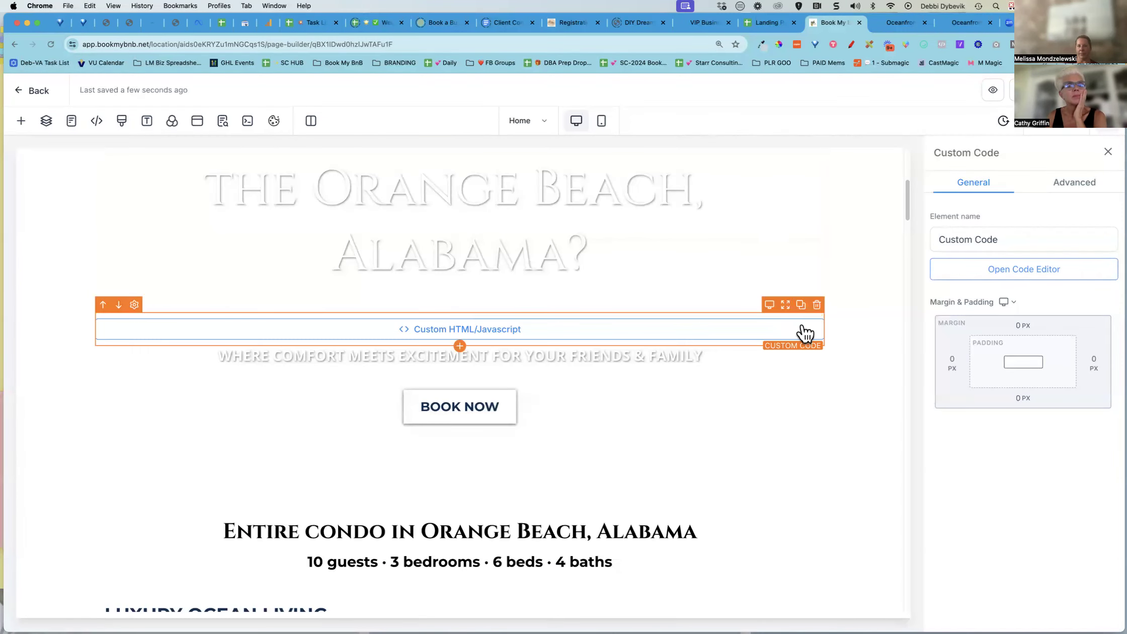
left_click(1075, 185)
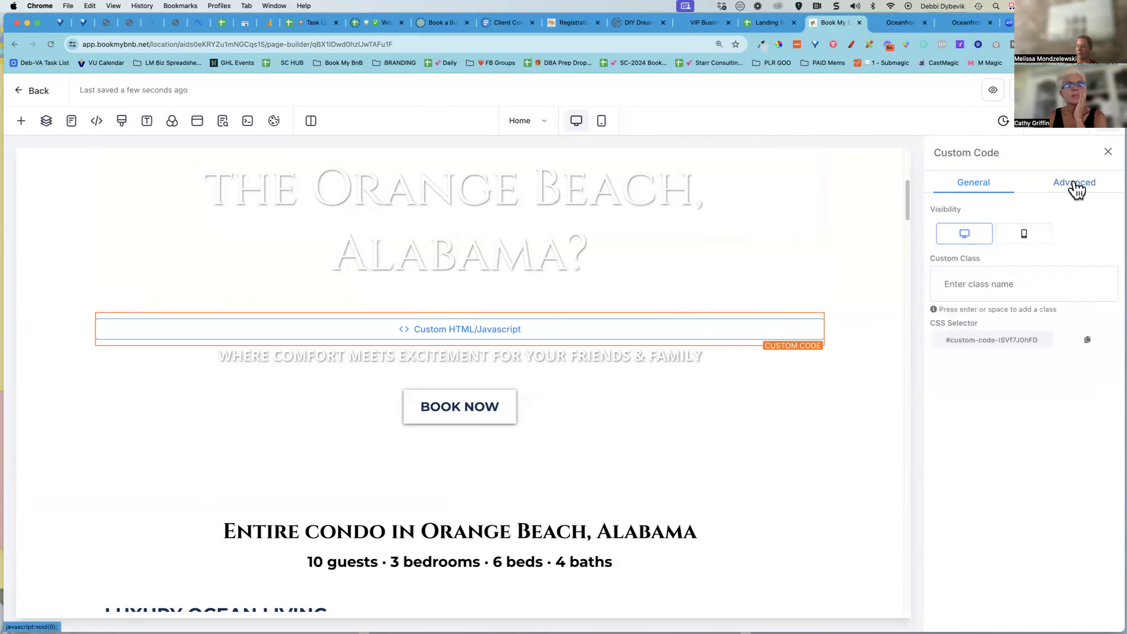
mouse_move(784, 327)
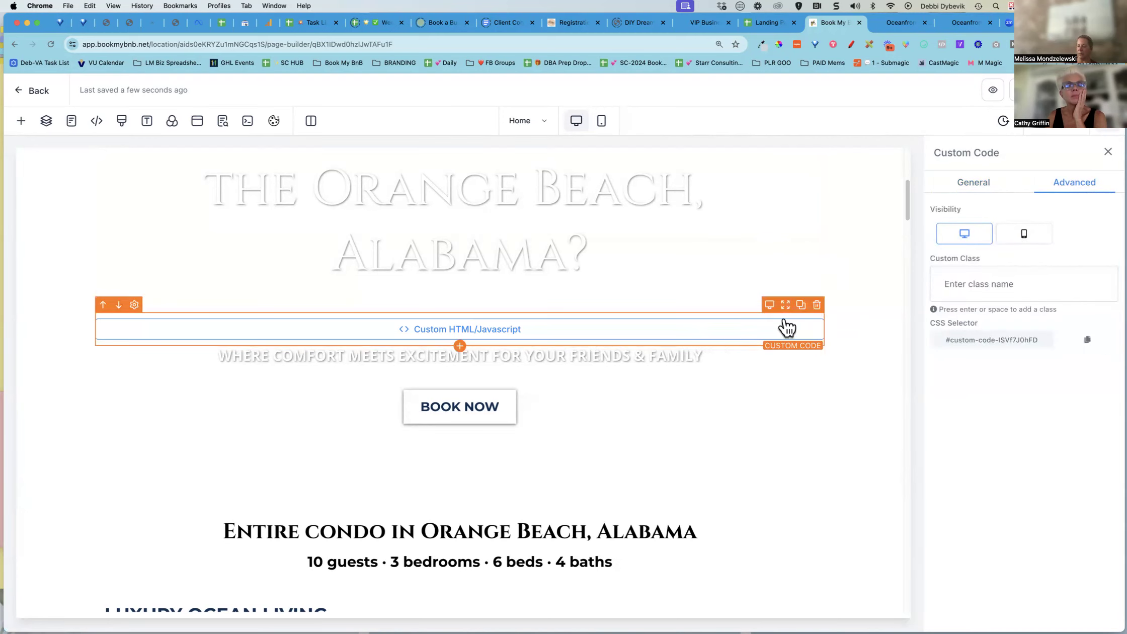
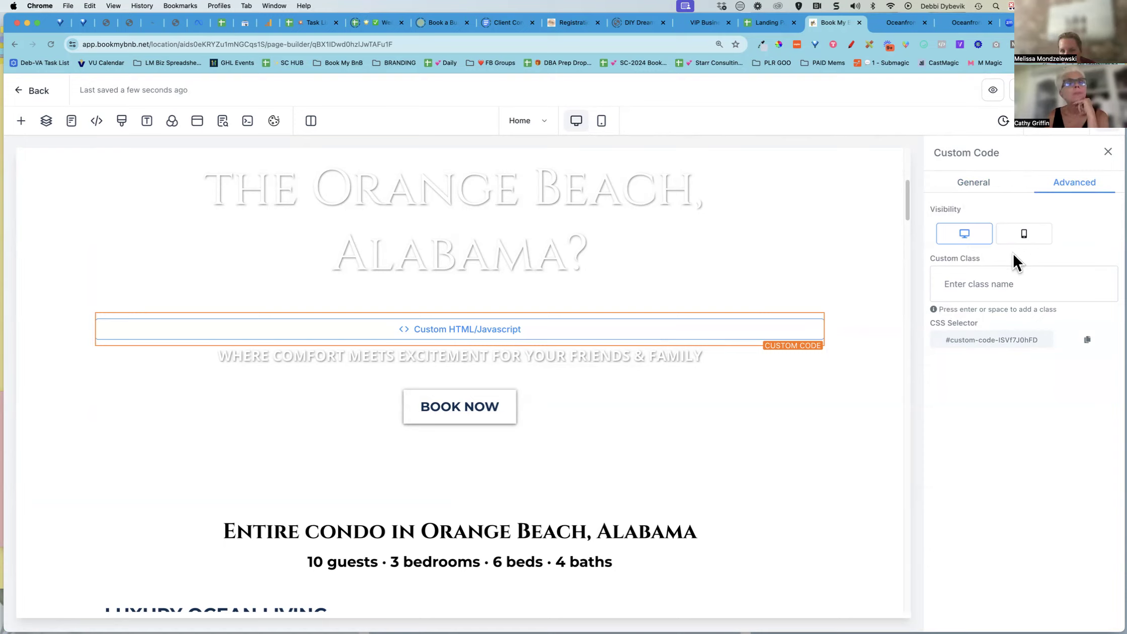
Inspect the hero sub headline's advanced visibility settings, then switch the builder to mobile mode
left_click(728, 358)
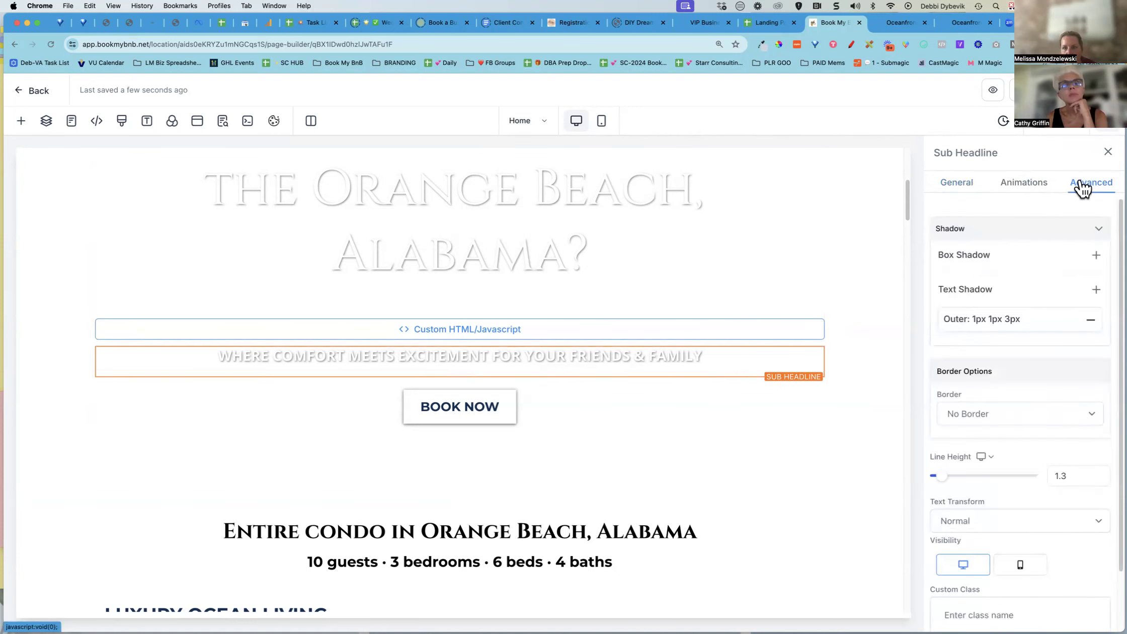
scroll(999, 293, "down", 3)
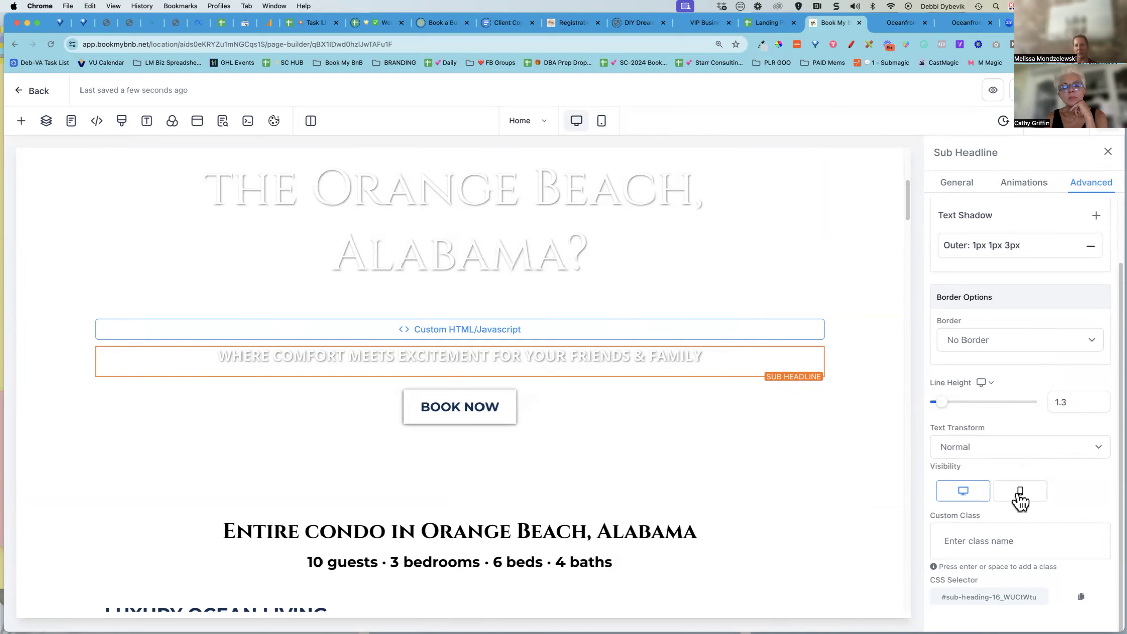
left_click(602, 123)
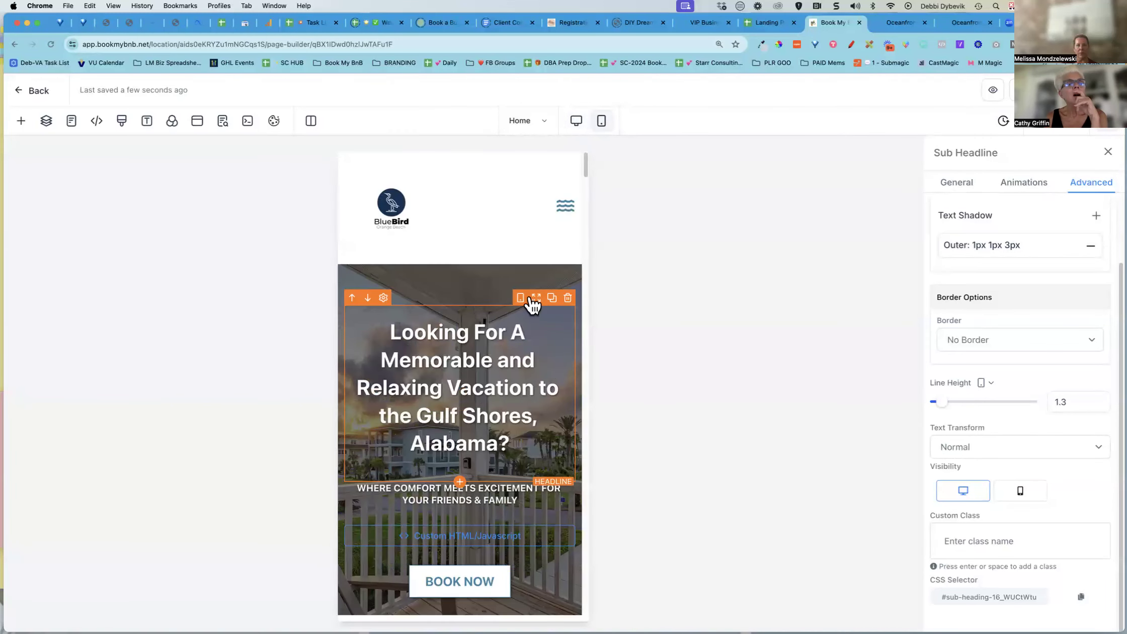
Select the mobile hero section and rename it "MOBILE ONLY Section"
left_click(463, 280)
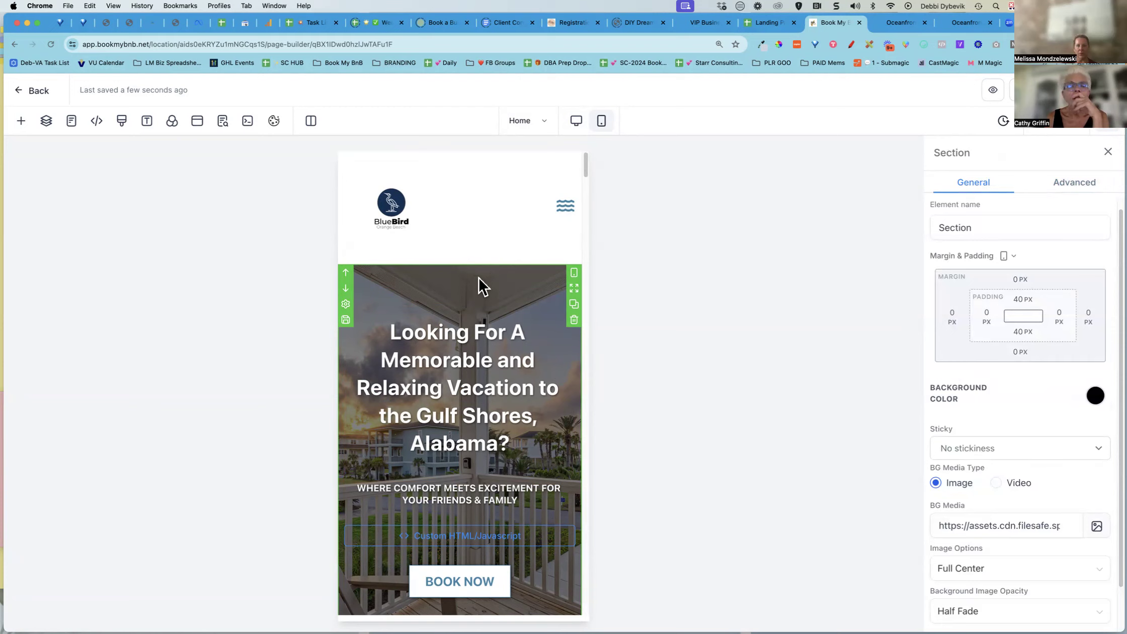
left_click(946, 224)
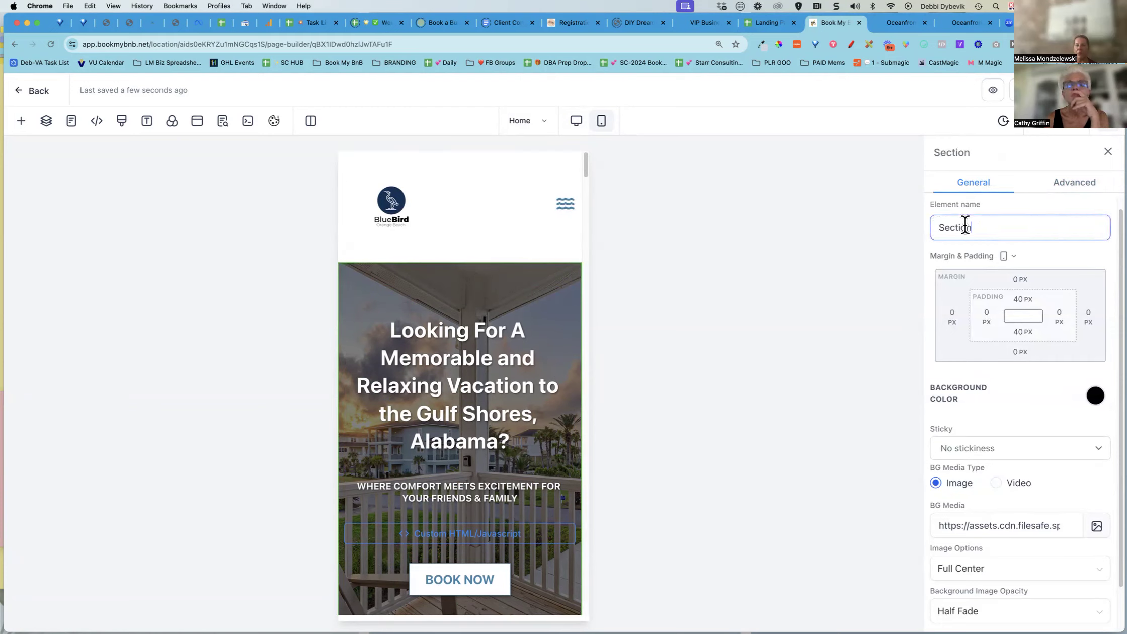
type("MOBILE ")
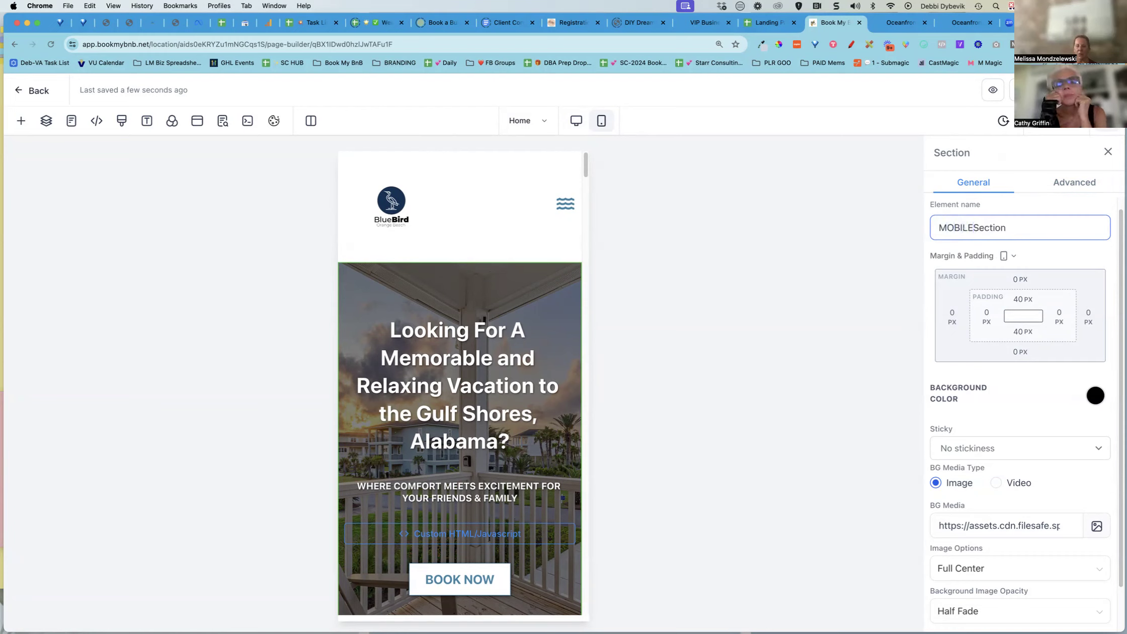
type("ONLY")
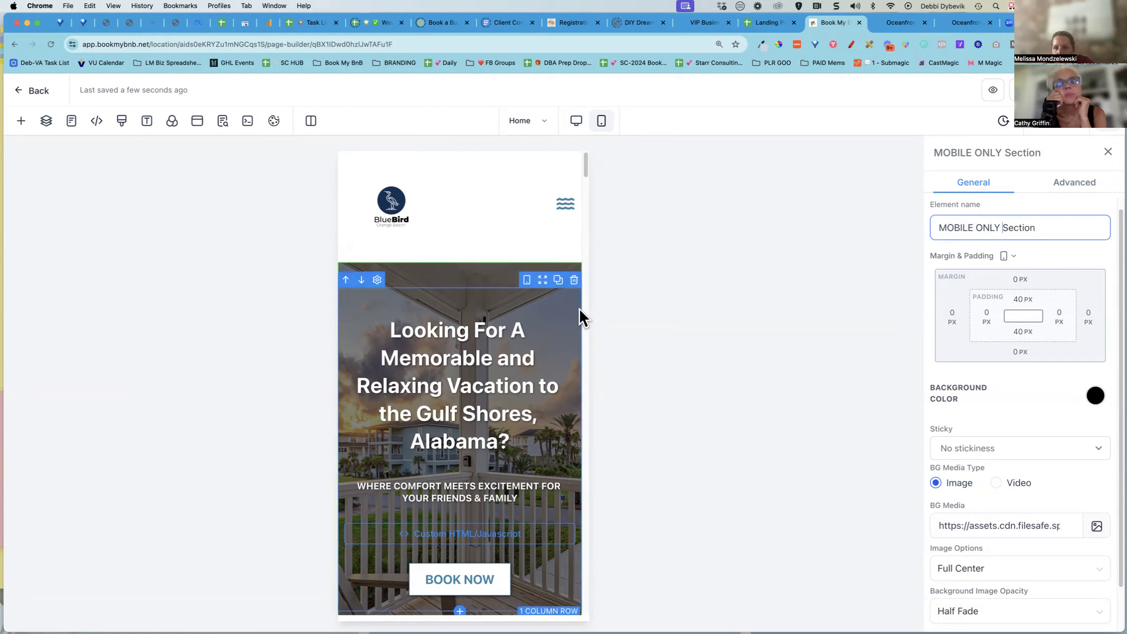
Check the renamed section's advanced visibility settings and return to desktop mode
mouse_move(556, 277)
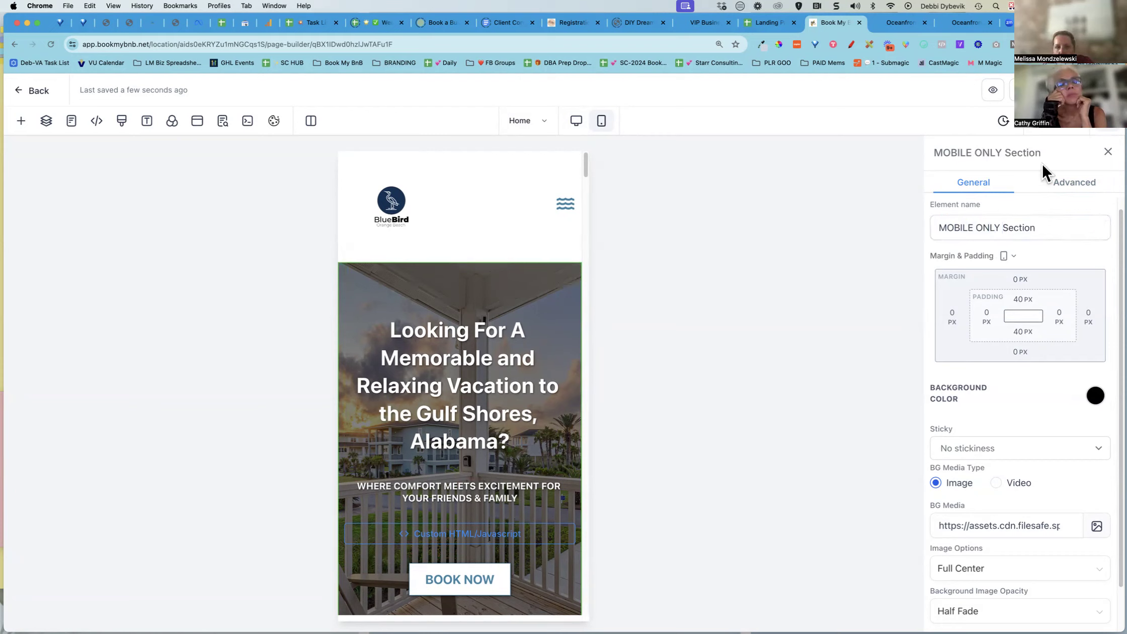
left_click(1083, 186)
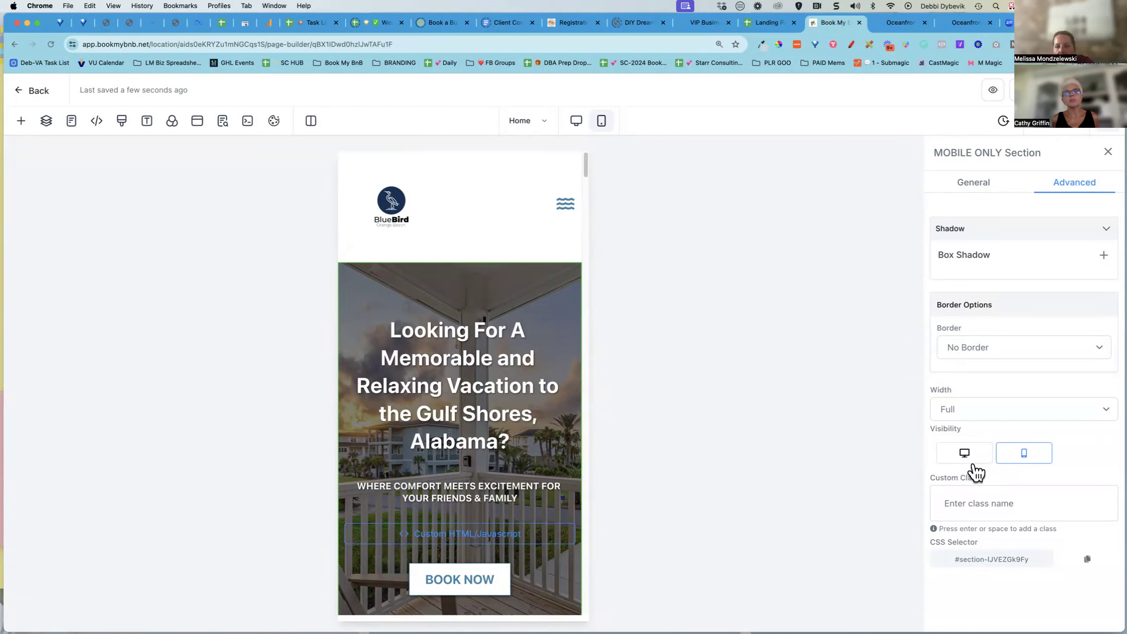
left_click(575, 126)
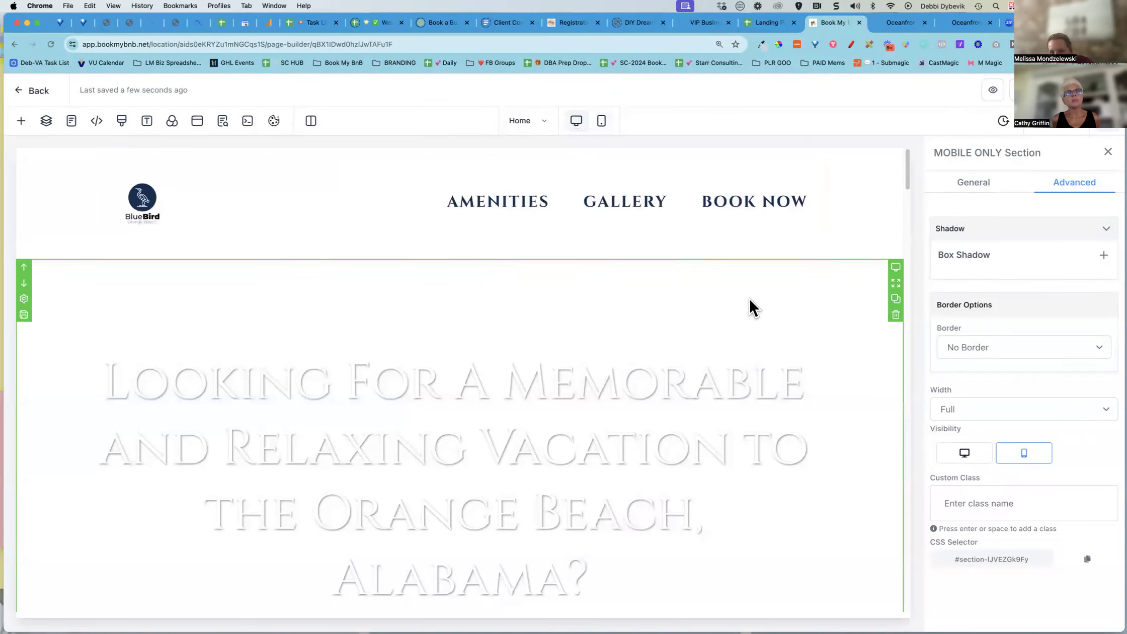
Select the More Details column and set its left margin to 20 px
scroll(749, 297, "down", 15)
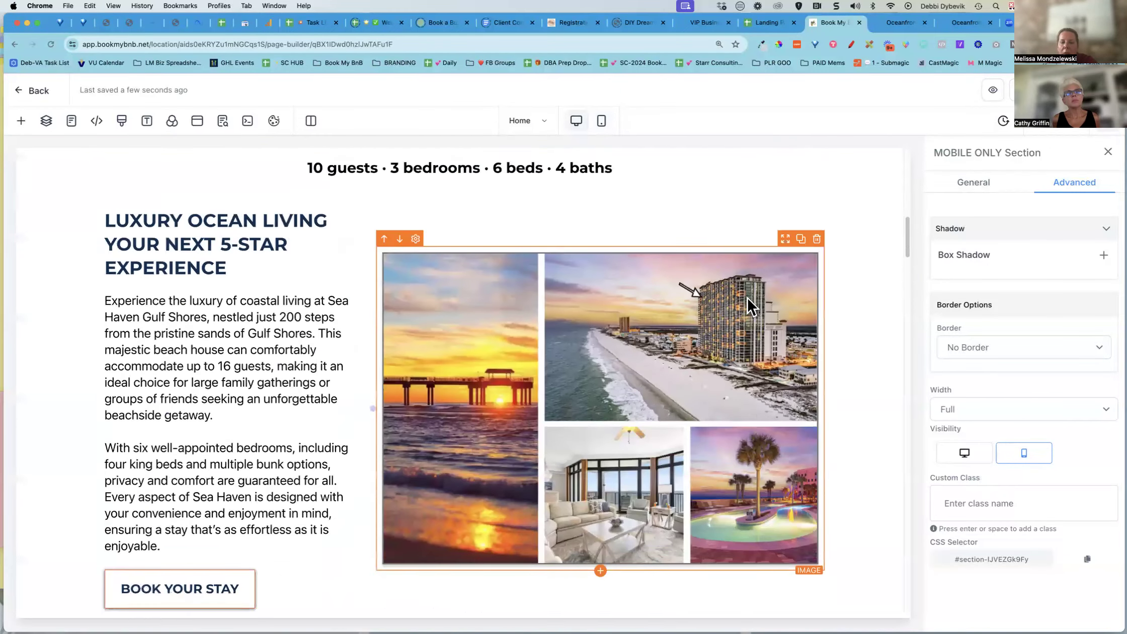
scroll(747, 300, "down", 10)
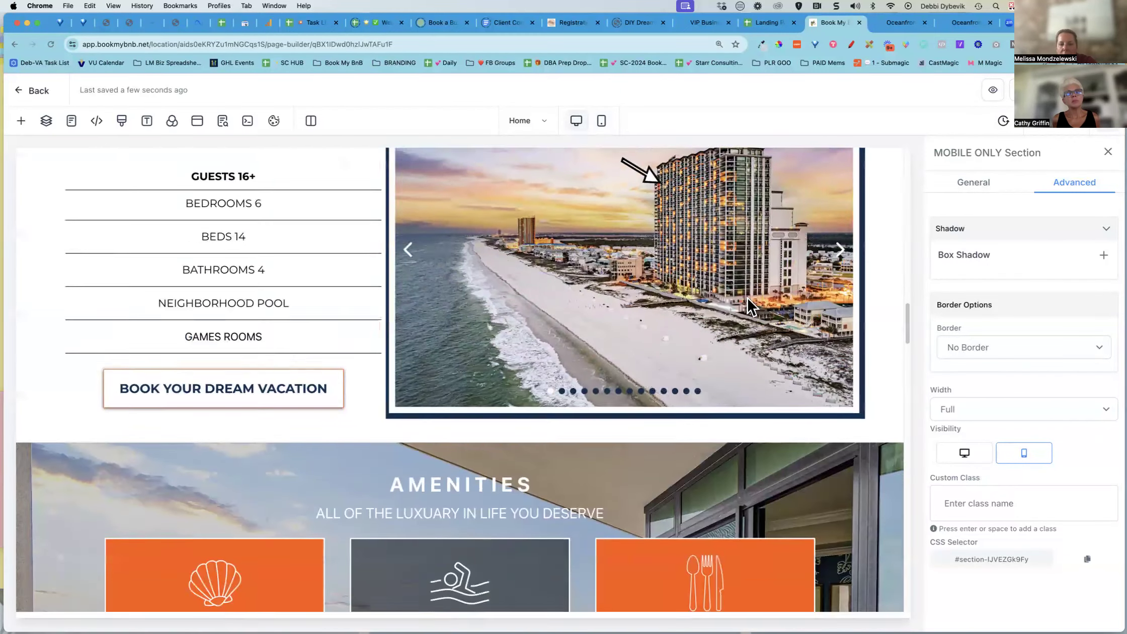
scroll(745, 302, "down", 8)
scroll(739, 307, "up", 3)
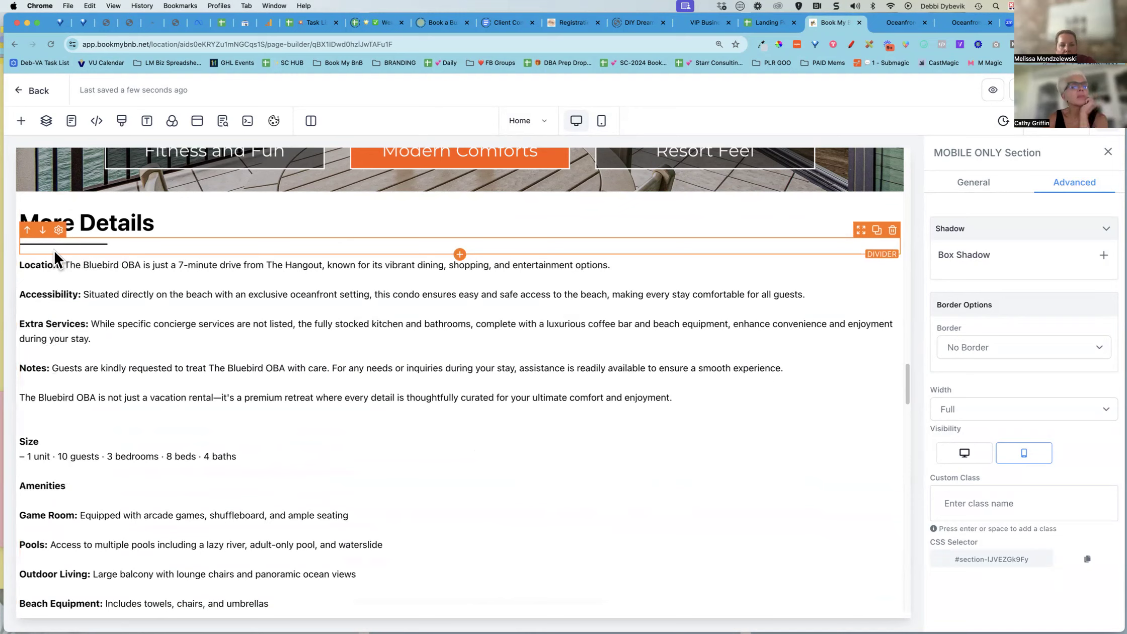
left_click(19, 213)
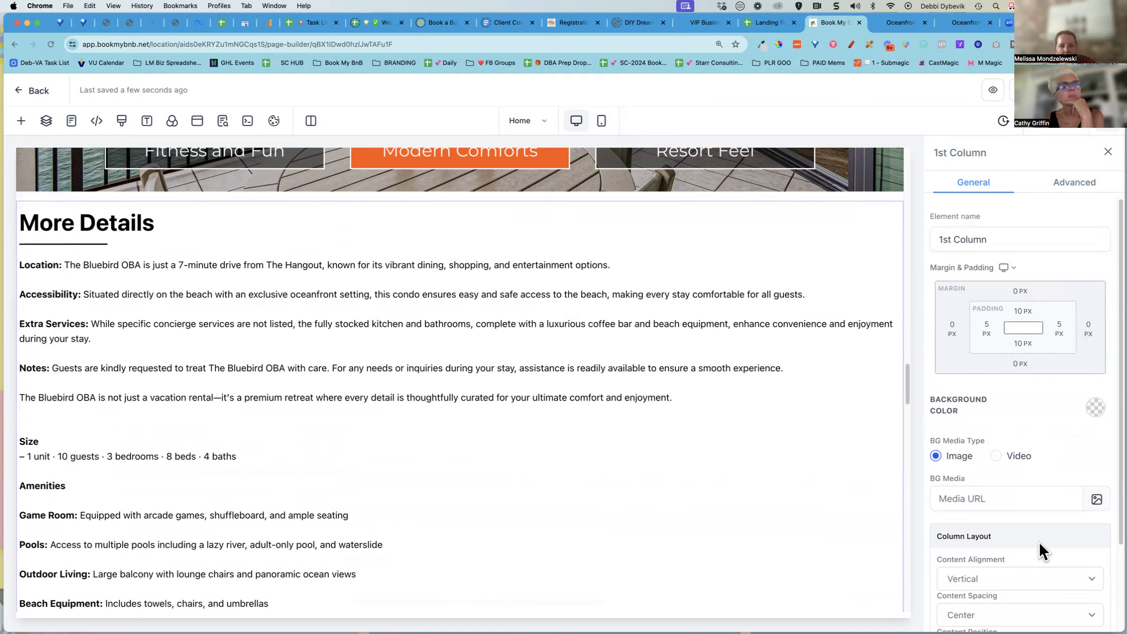
left_click(951, 327)
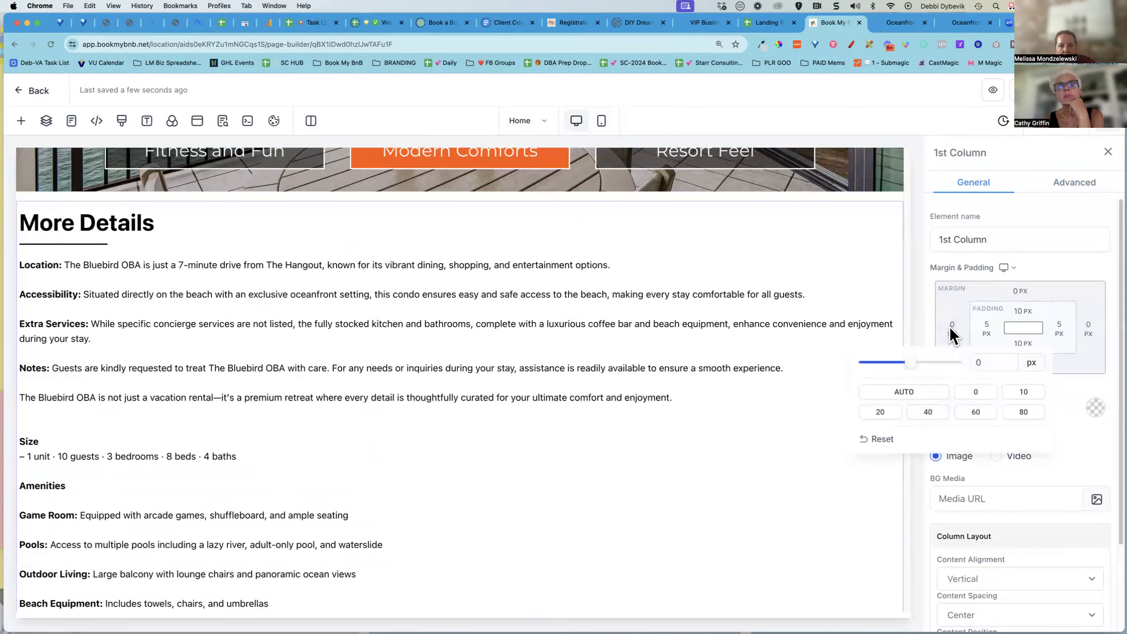
left_click(881, 413)
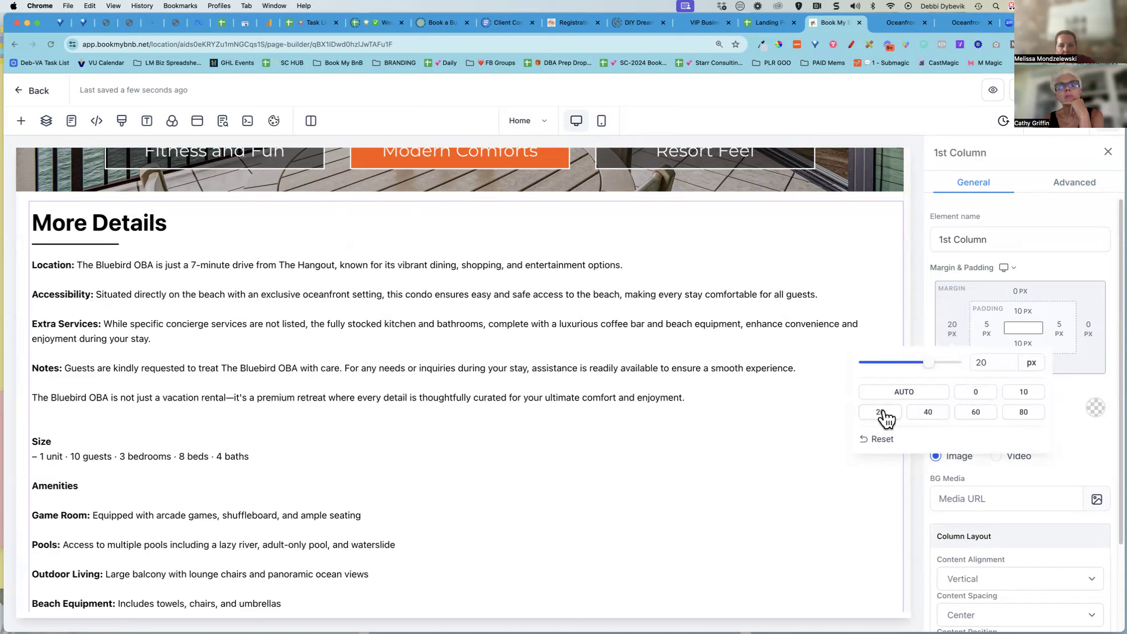
Review the More Details text and the photo gallery below it
left_click(474, 422)
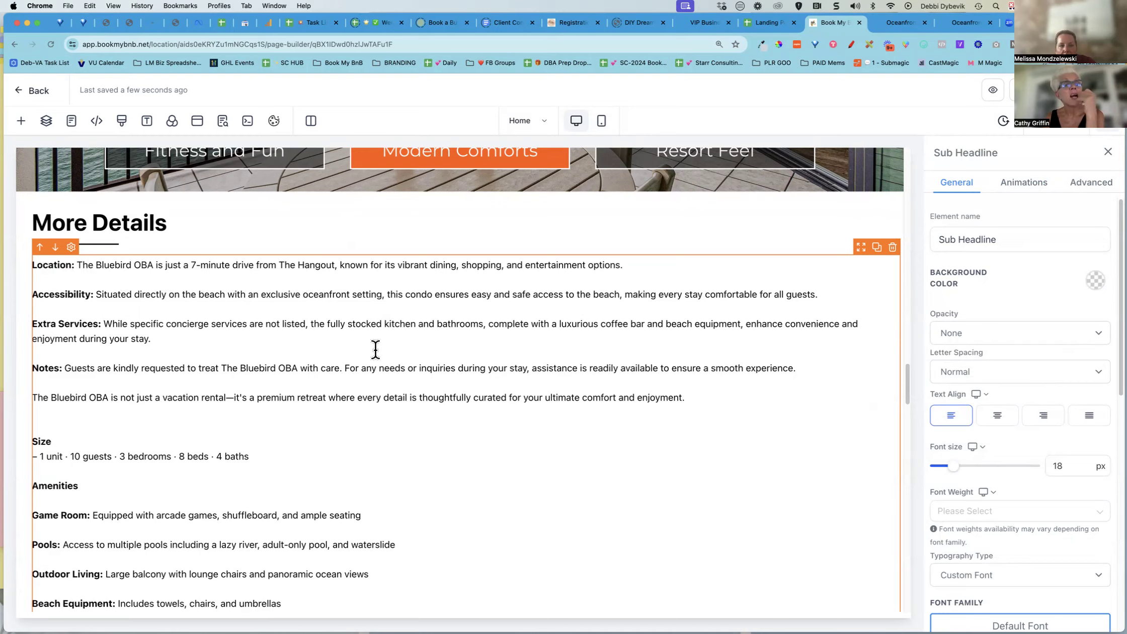
scroll(402, 432, "down", 5)
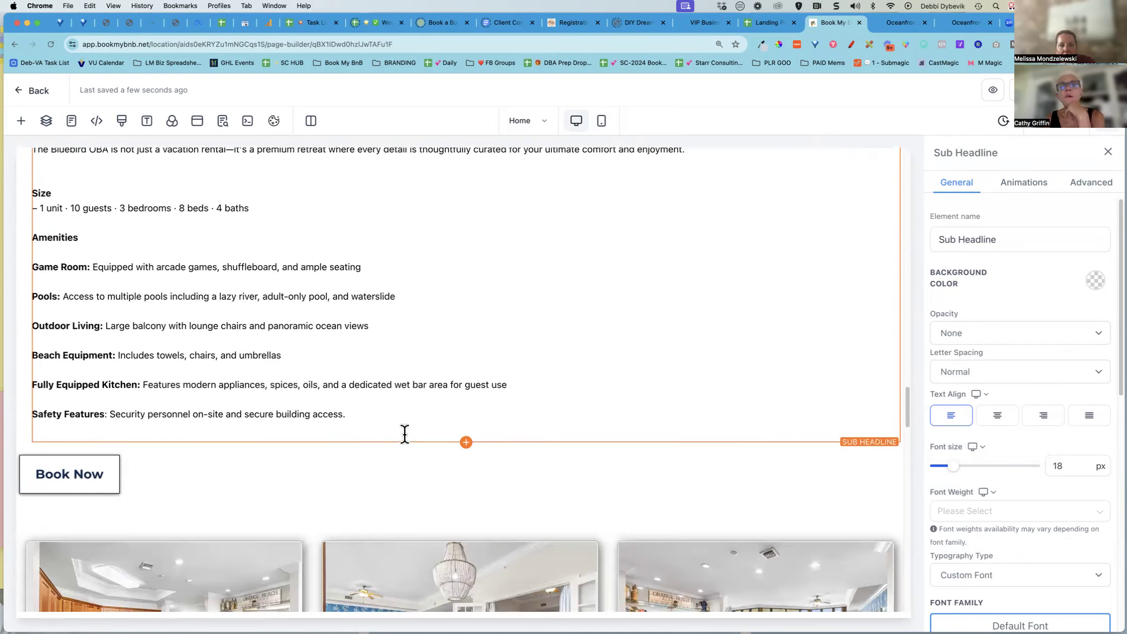
scroll(477, 360, "up", 6)
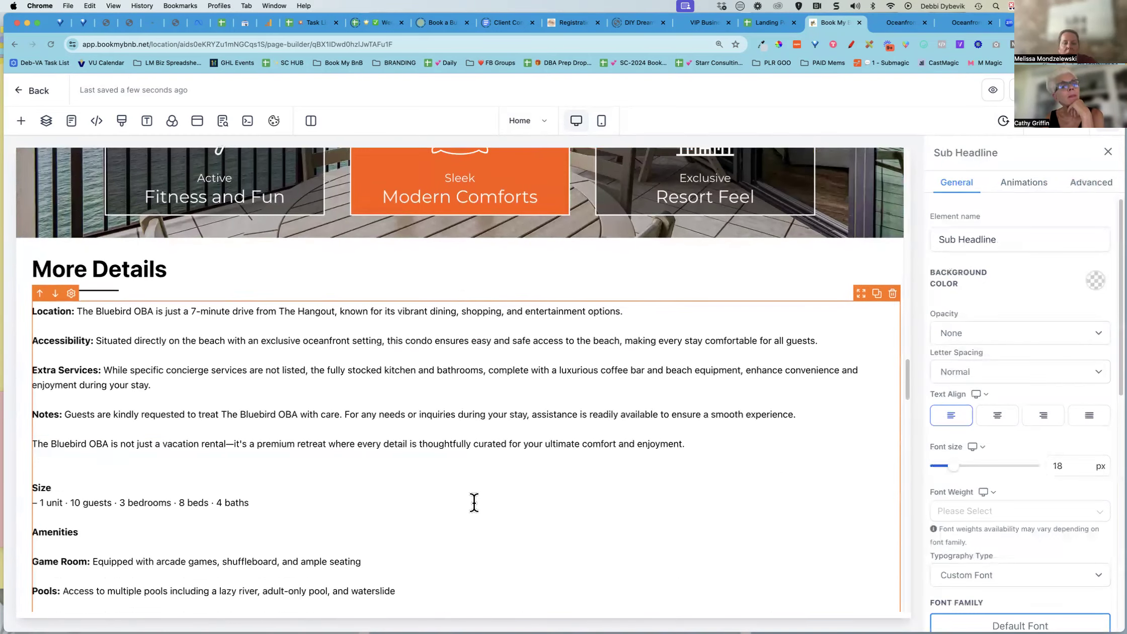
scroll(436, 386, "down", 10)
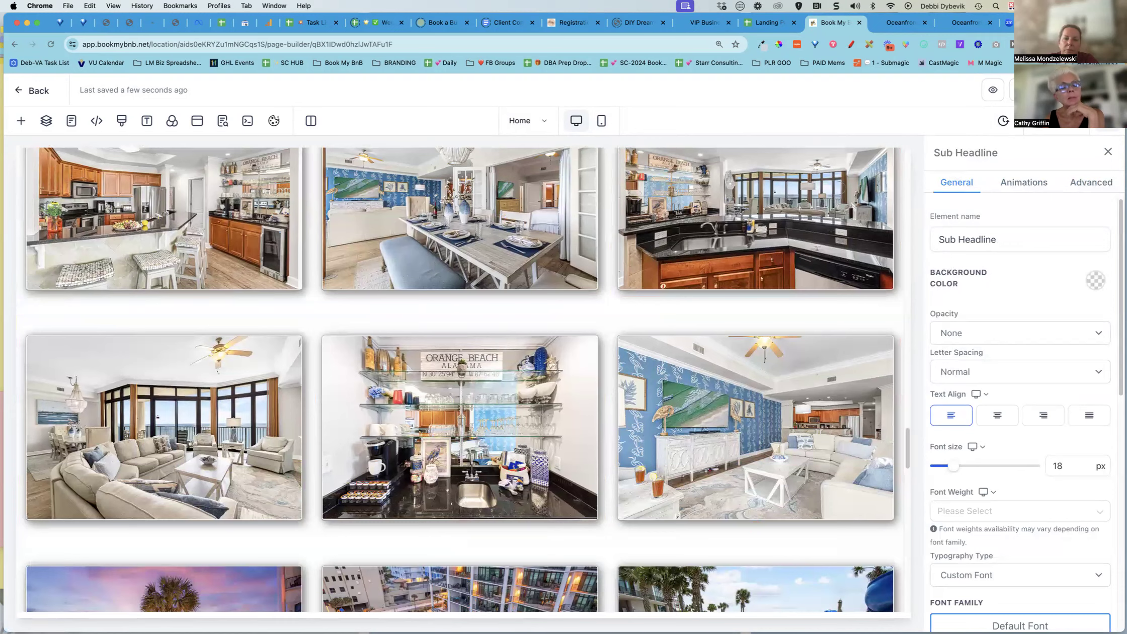
scroll(719, 284, "down", 14)
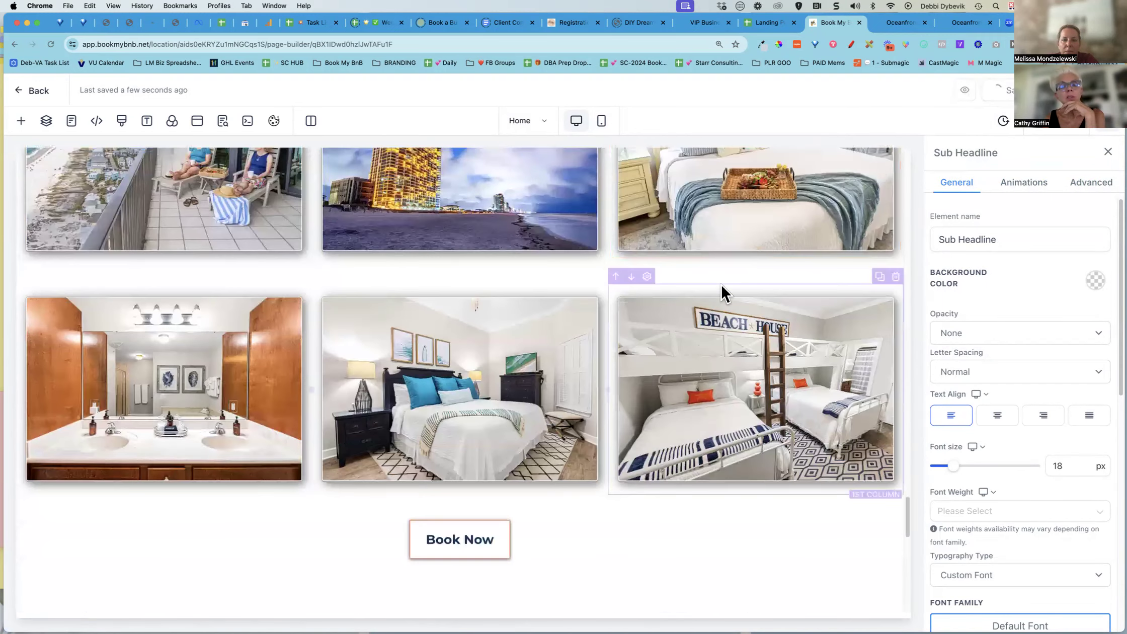
scroll(720, 283, "down", 7)
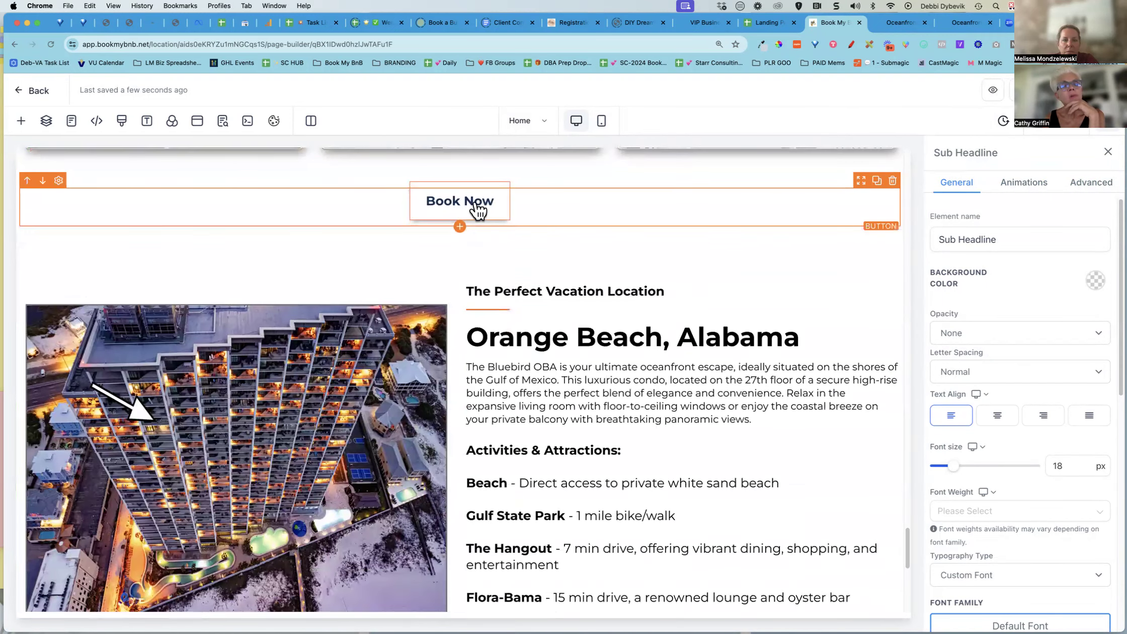
Inspect the gallery's Book Now button link action and the custom code and headline elements below
left_click(466, 213)
scroll(1021, 454, "down", 5)
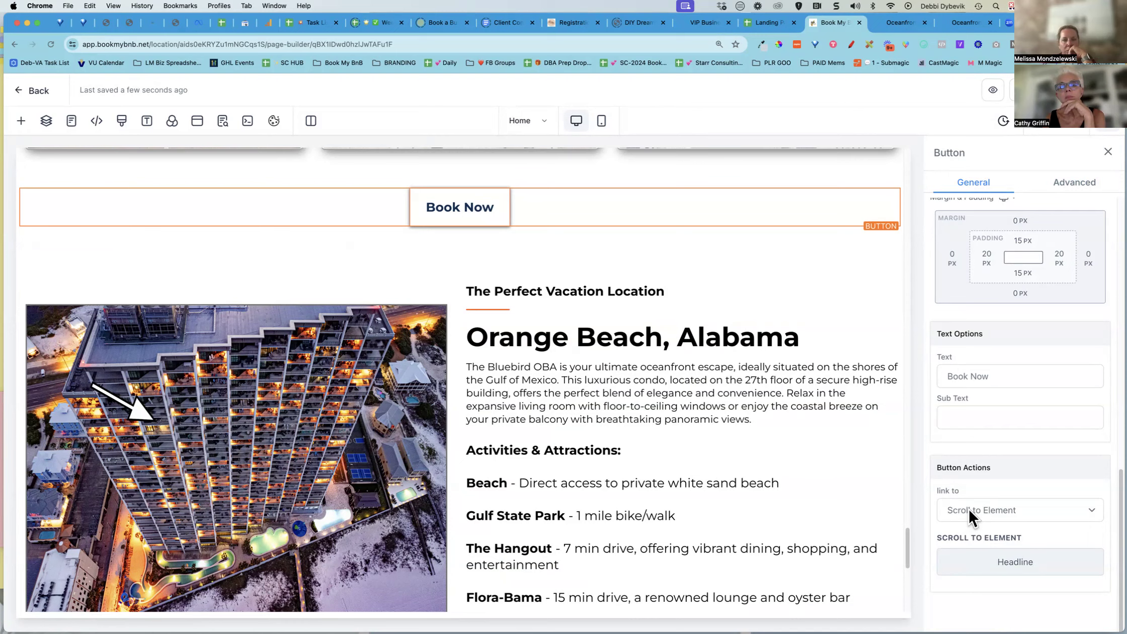
scroll(784, 529, "down", 6)
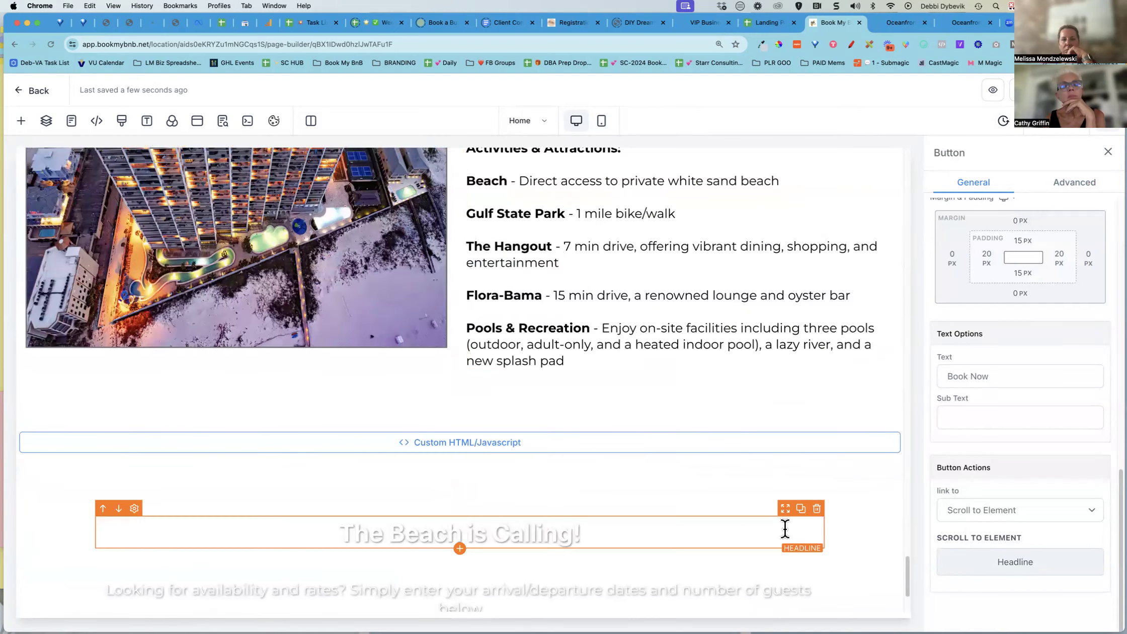
left_click(628, 447)
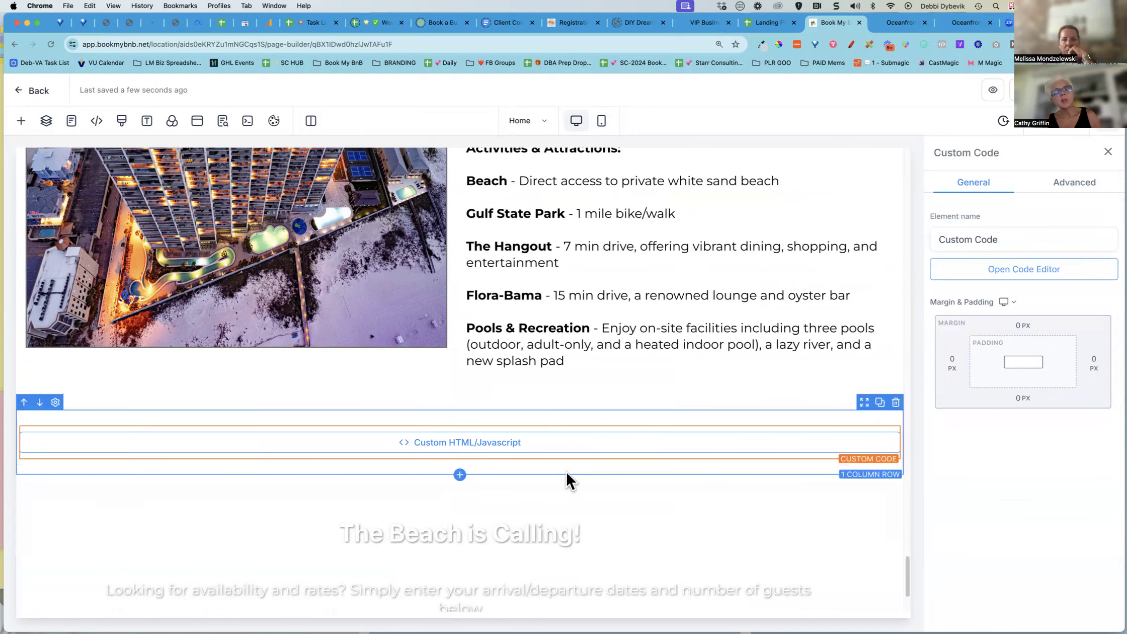
left_click(569, 530)
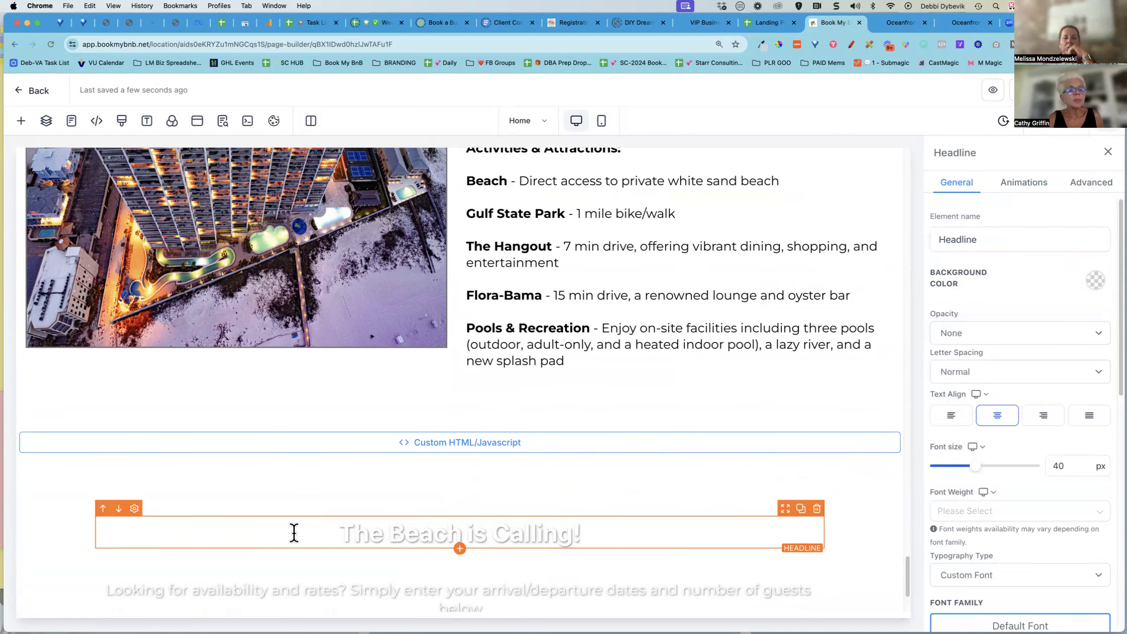
mouse_move(326, 529)
left_mouse_down()
mouse_move(372, 528)
mouse_move(330, 531)
left_mouse_up()
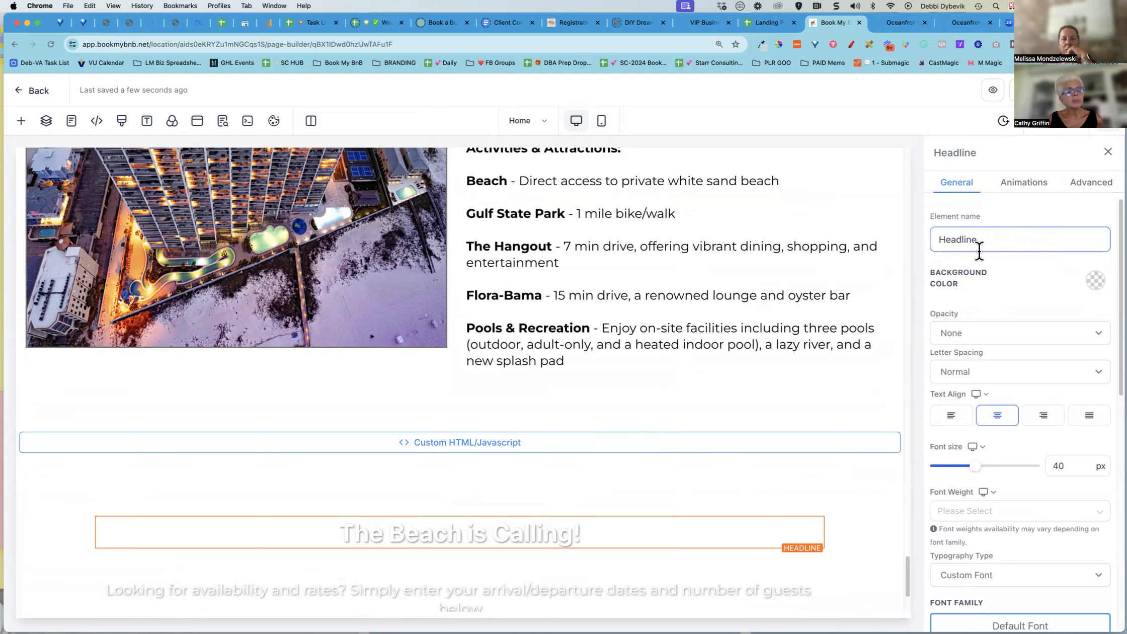
scroll(780, 294, "up", 10)
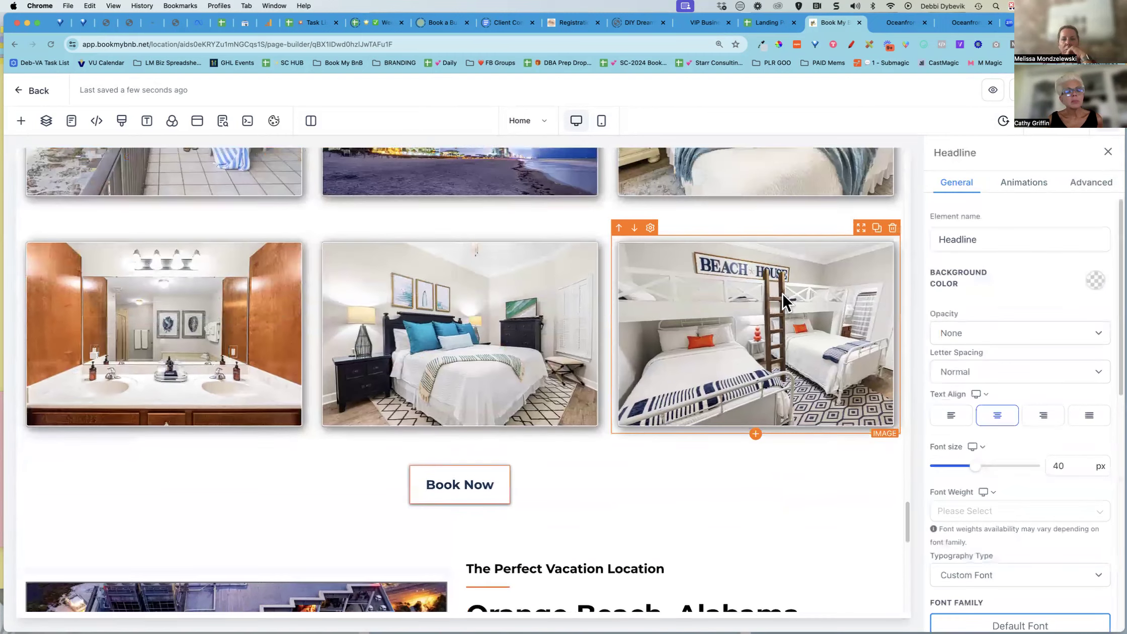
scroll(782, 292, "up", 15)
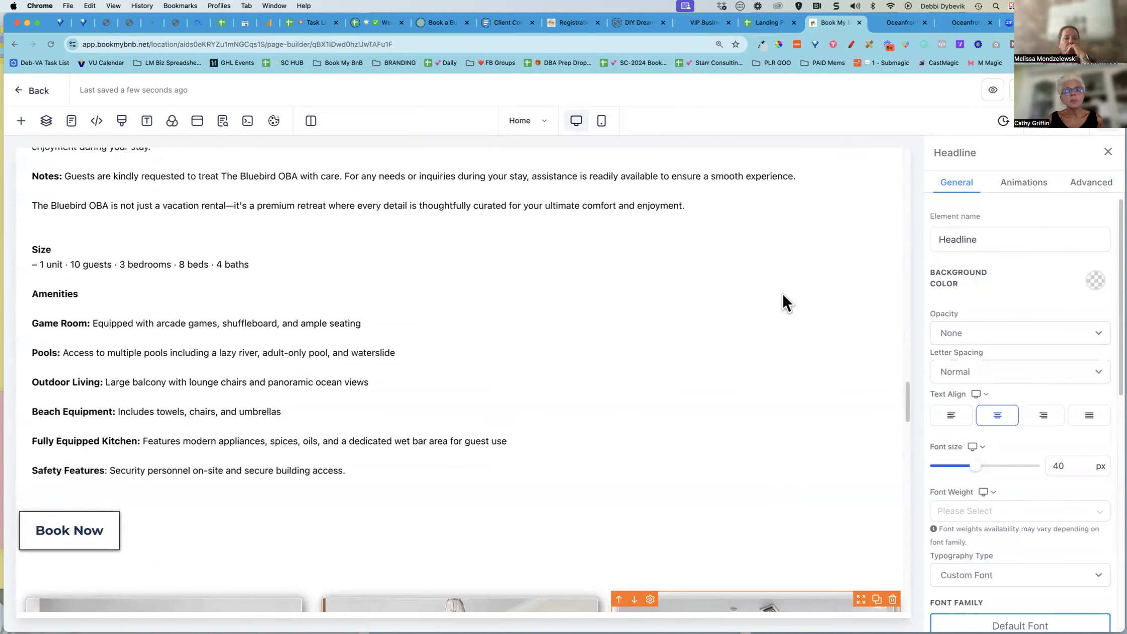
Center-align the Book Now button below the More Details section
left_click(82, 539)
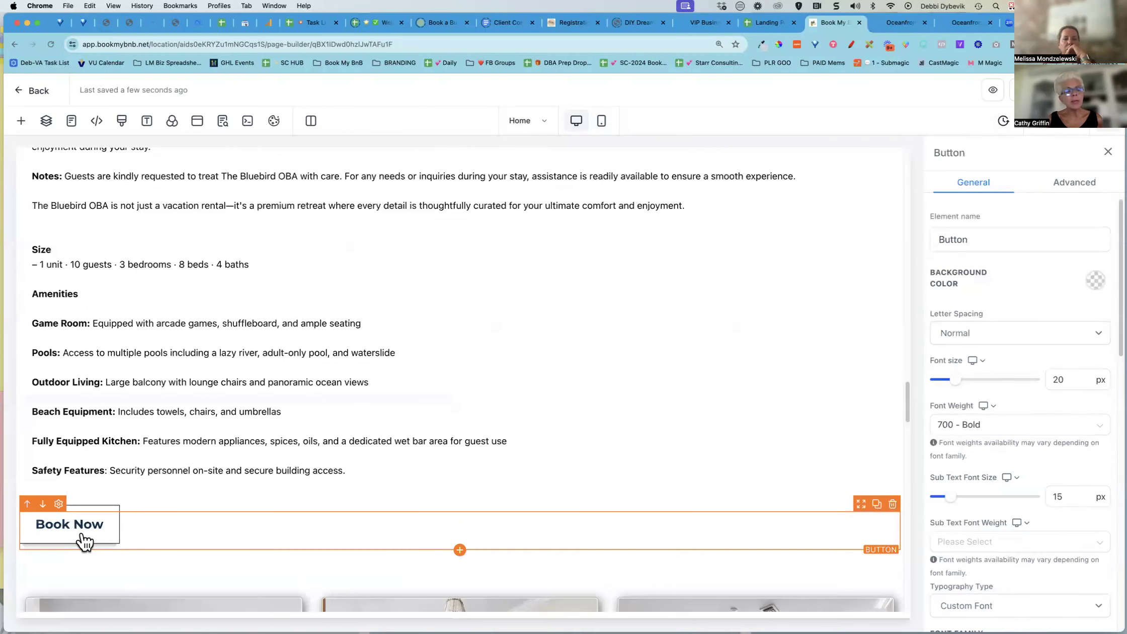
scroll(1026, 480, "down", 7)
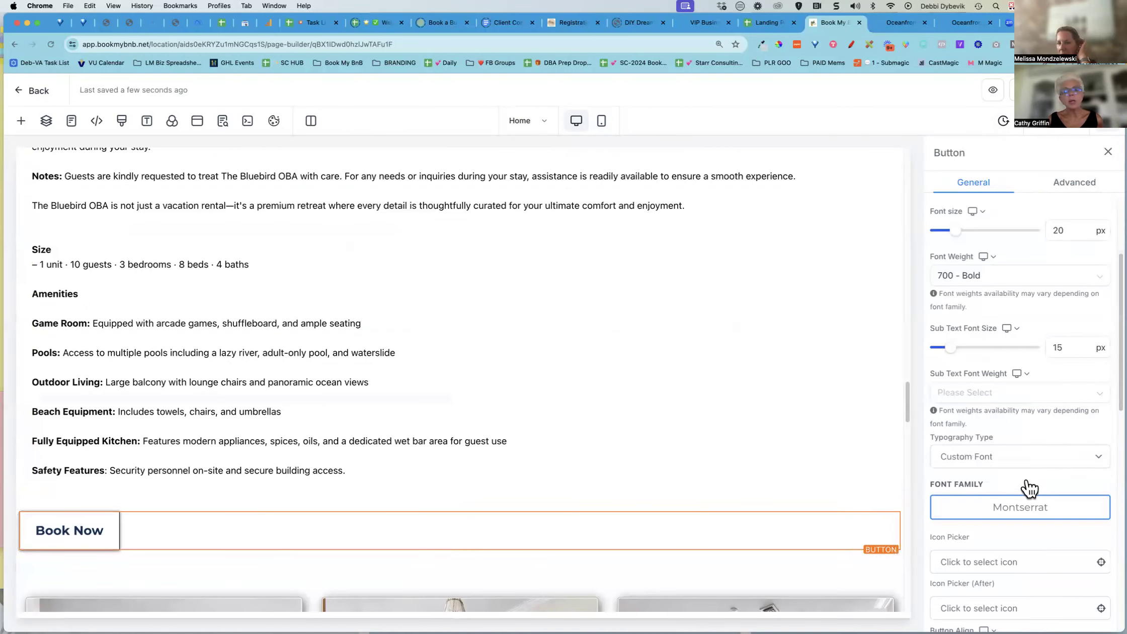
scroll(1025, 483, "down", 8)
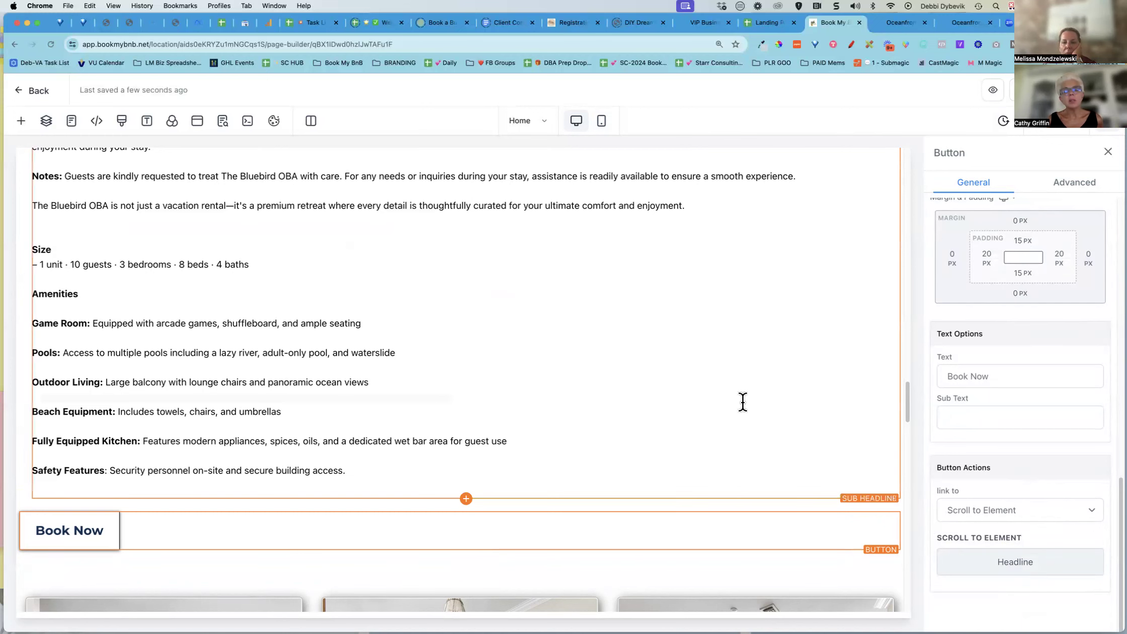
scroll(741, 409, "down", 5)
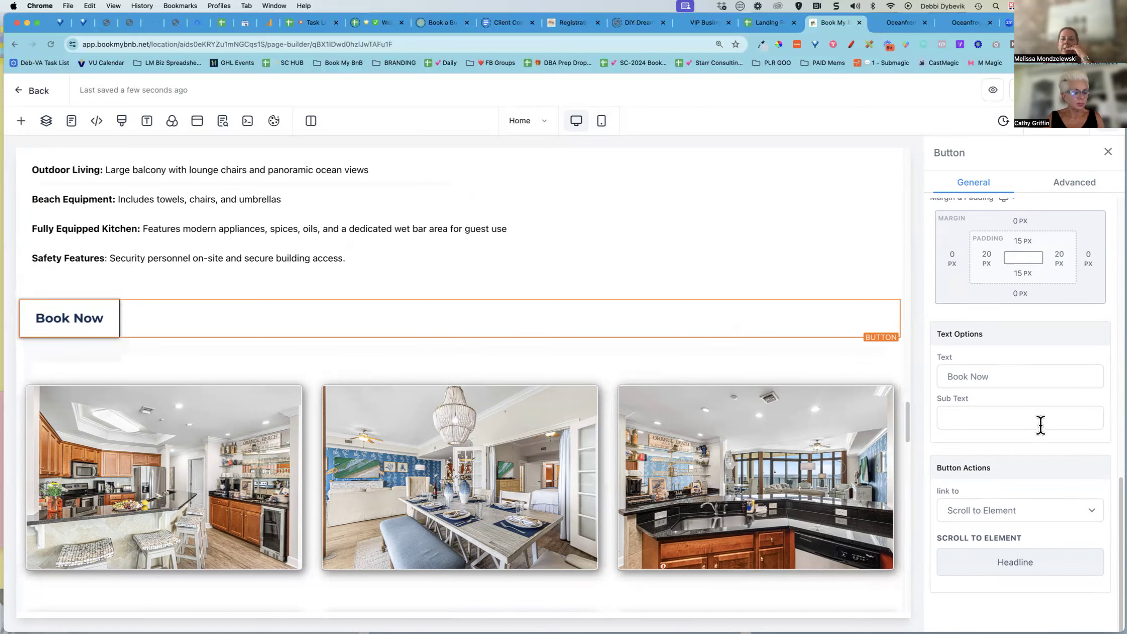
scroll(1040, 425, "up", 10)
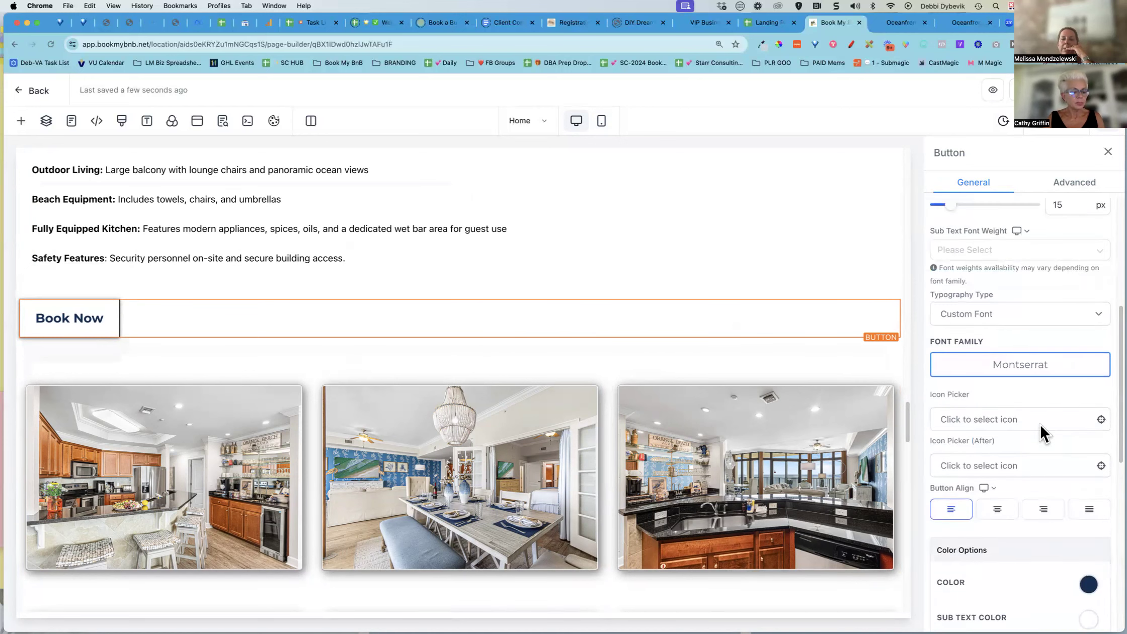
left_click(998, 517)
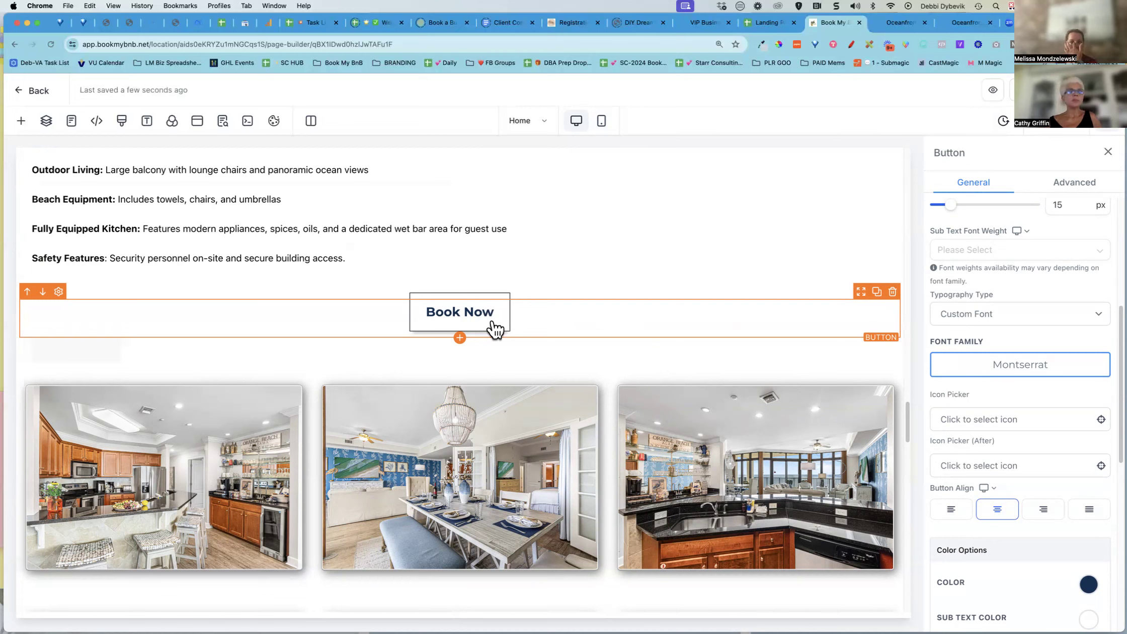
Review the Book Now button's scroll-to-element action and the page sections down to the footer
scroll(1072, 348, "down", 3)
scroll(1071, 341, "down", 5)
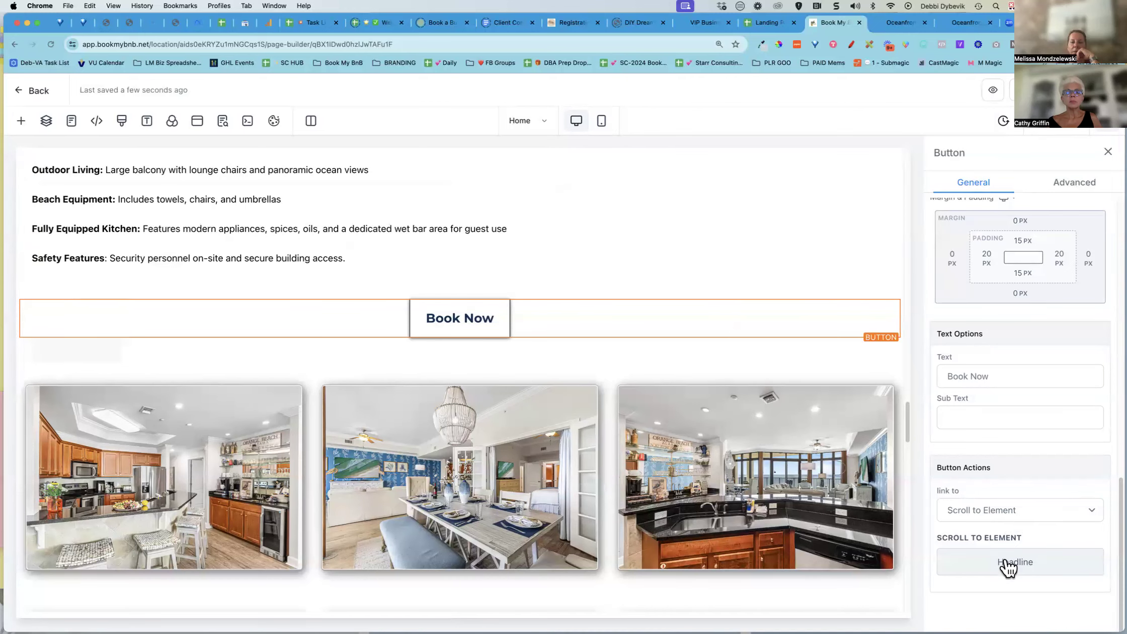
scroll(689, 488, "down", 15)
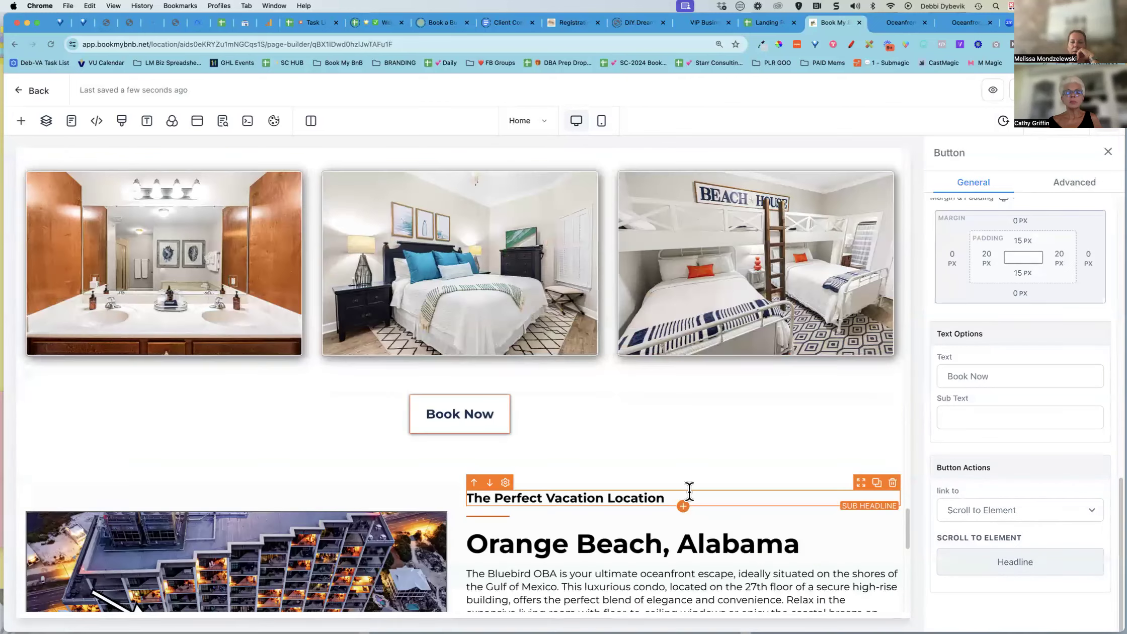
scroll(689, 490, "down", 10)
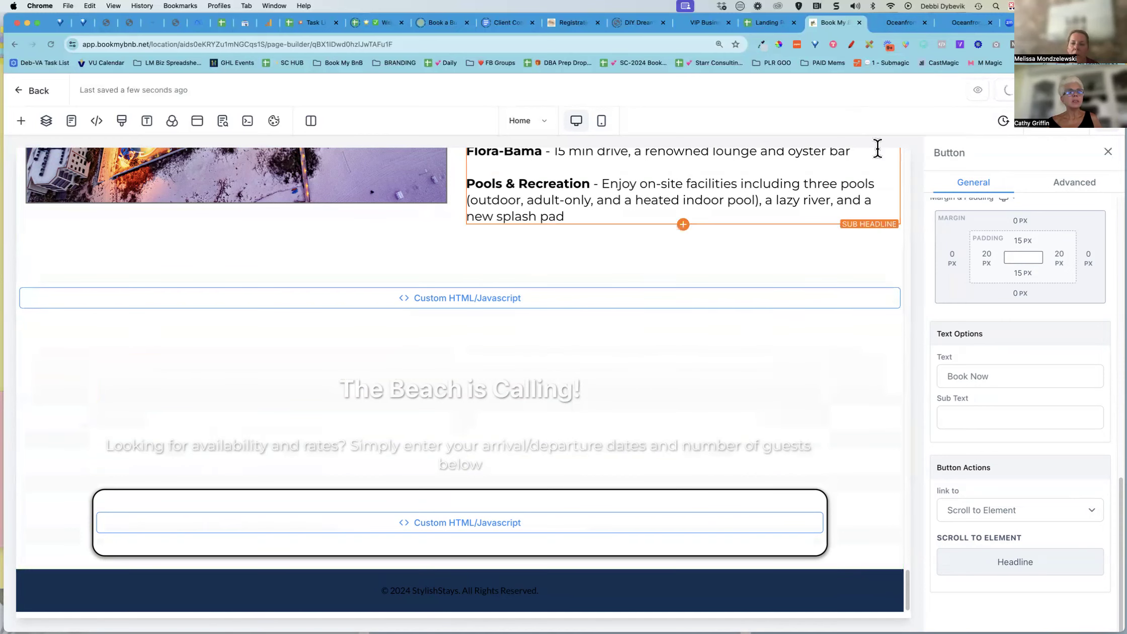
Review the booking form section in the page preview tab
left_click(896, 22)
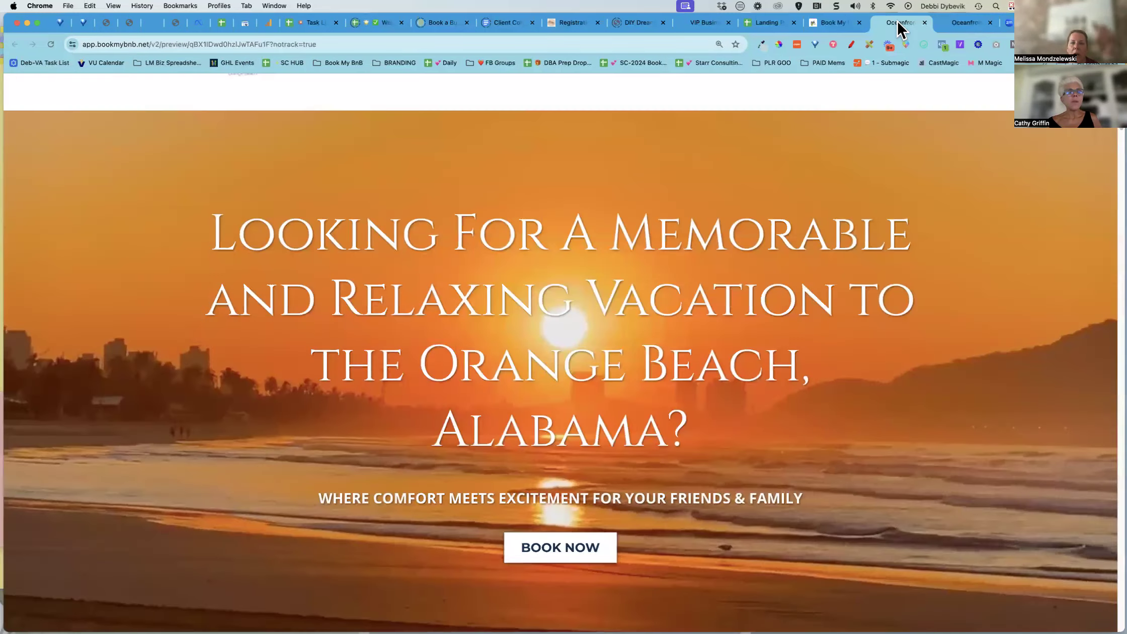
scroll(581, 297, "down", 20)
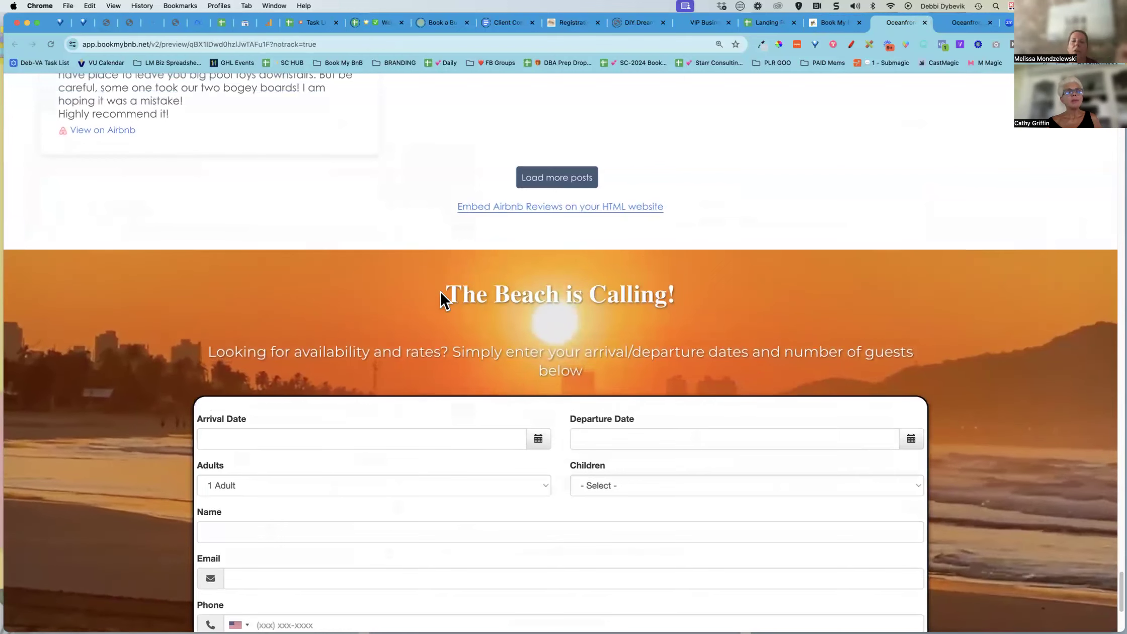
scroll(700, 288, "up", 1)
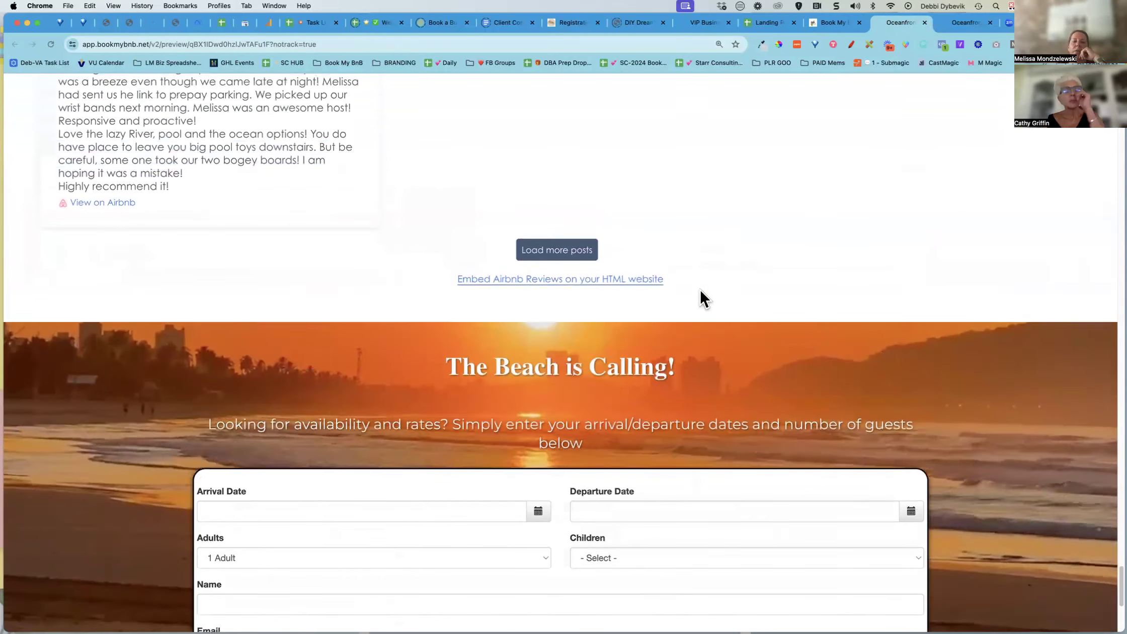
scroll(695, 304, "down", 3)
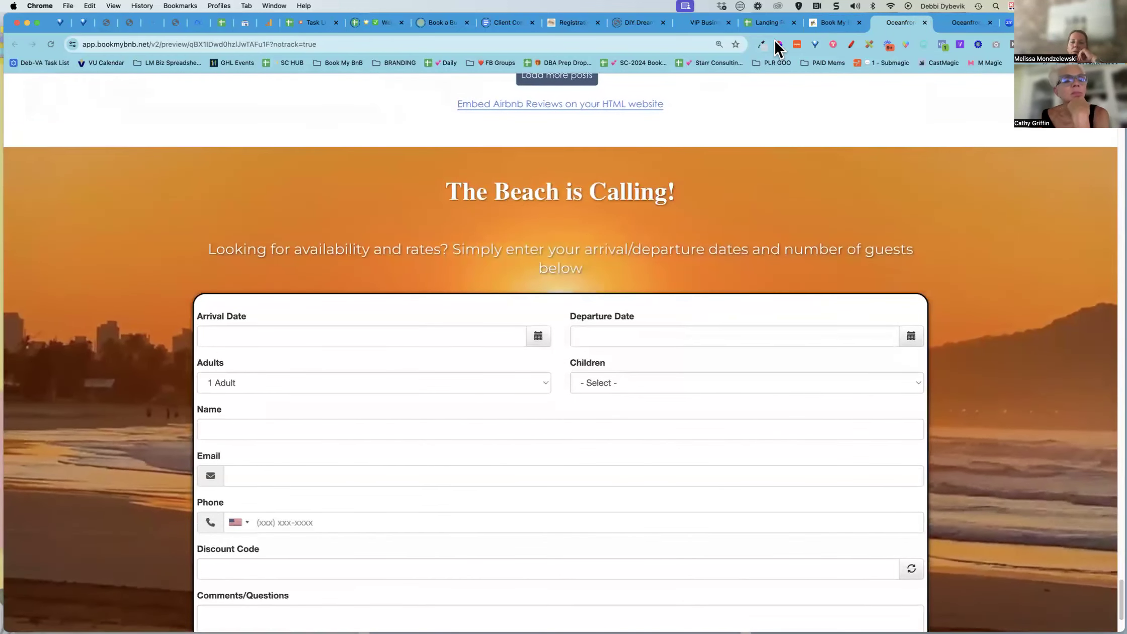
Open the booking widget's custom code editor to inspect its code, then close it without changes
left_click(834, 24)
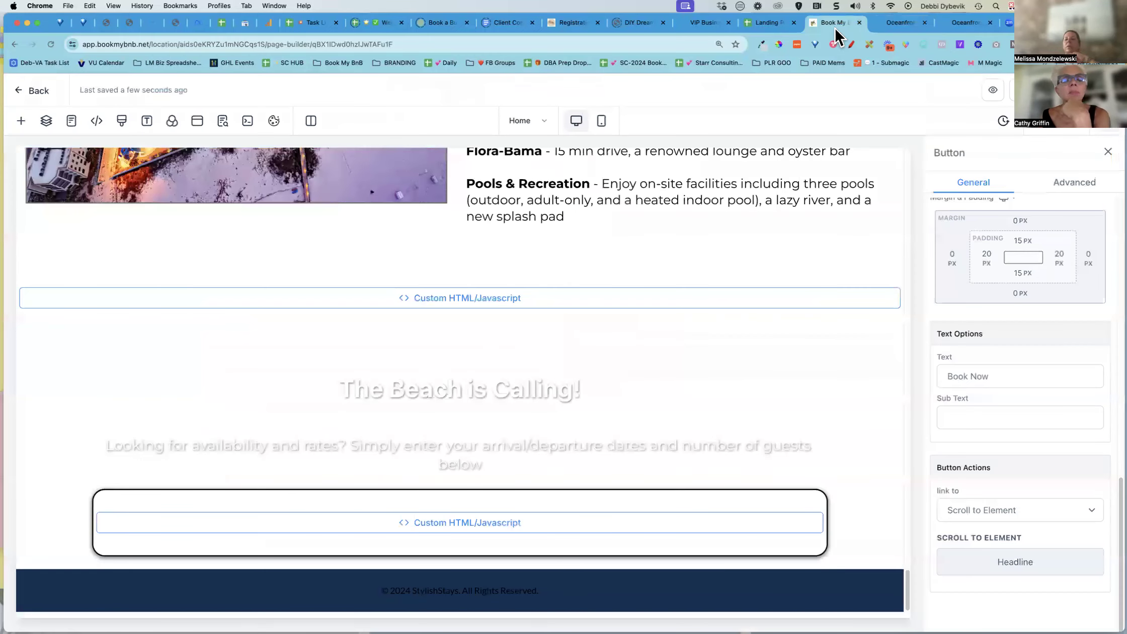
left_click(495, 532)
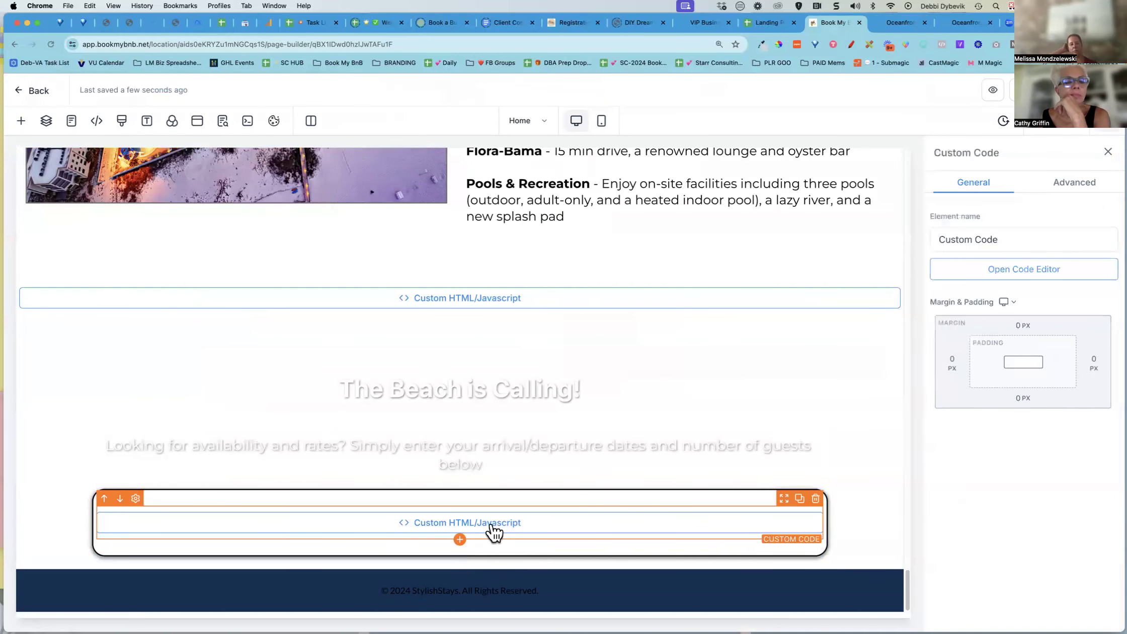
left_click(1029, 271)
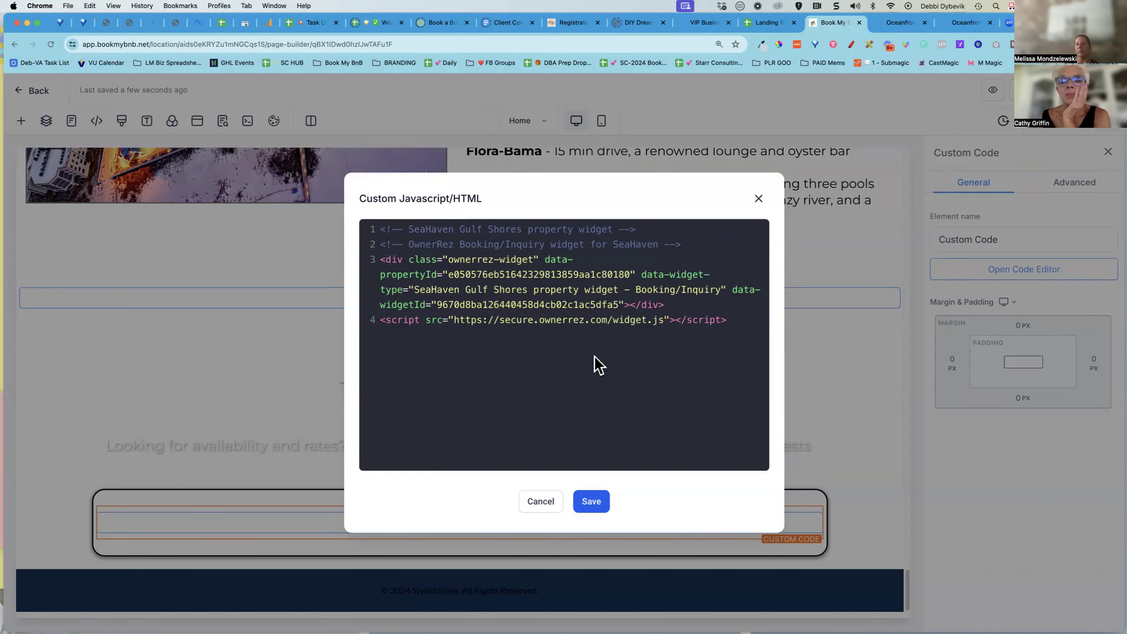
left_click(537, 502)
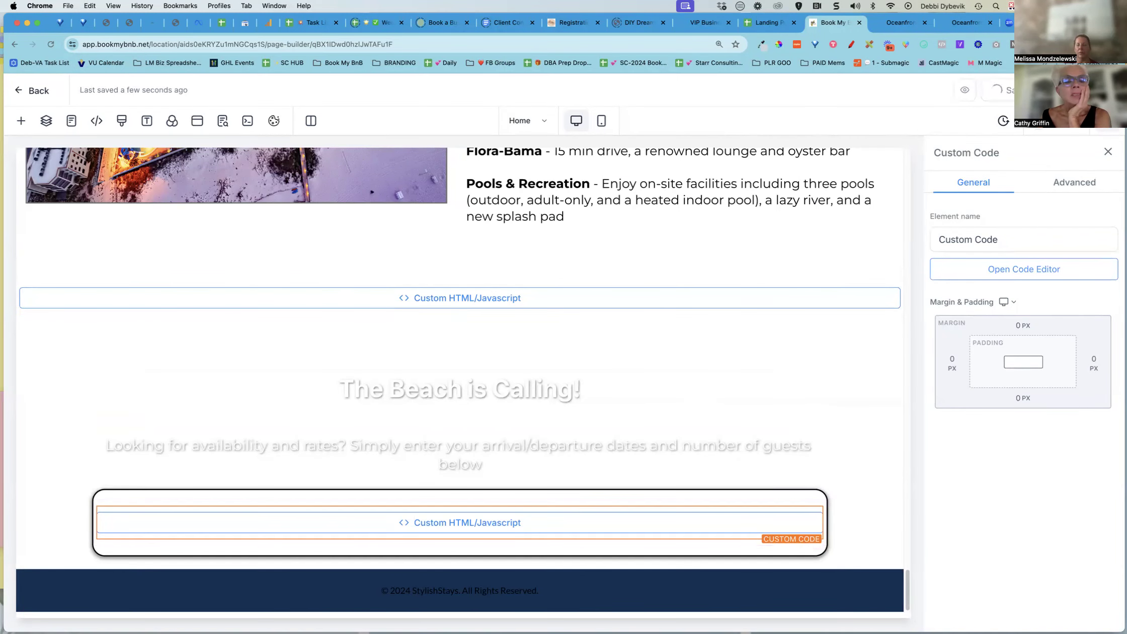
left_click(768, 24)
left_click(833, 22)
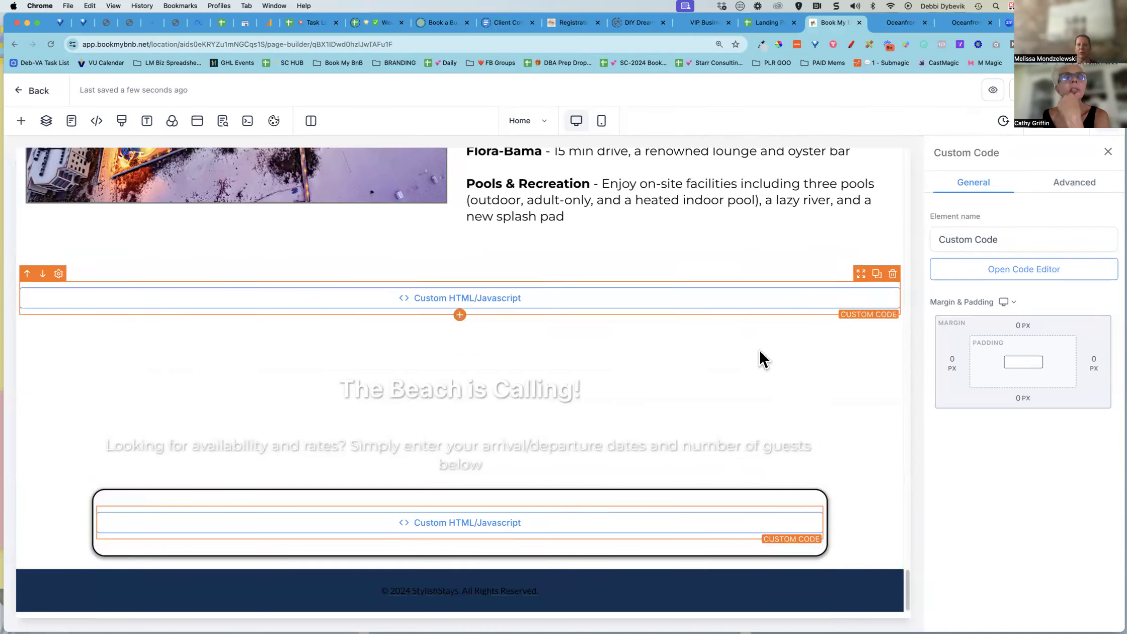
scroll(760, 357, "up", 7)
scroll(758, 354, "down", 10)
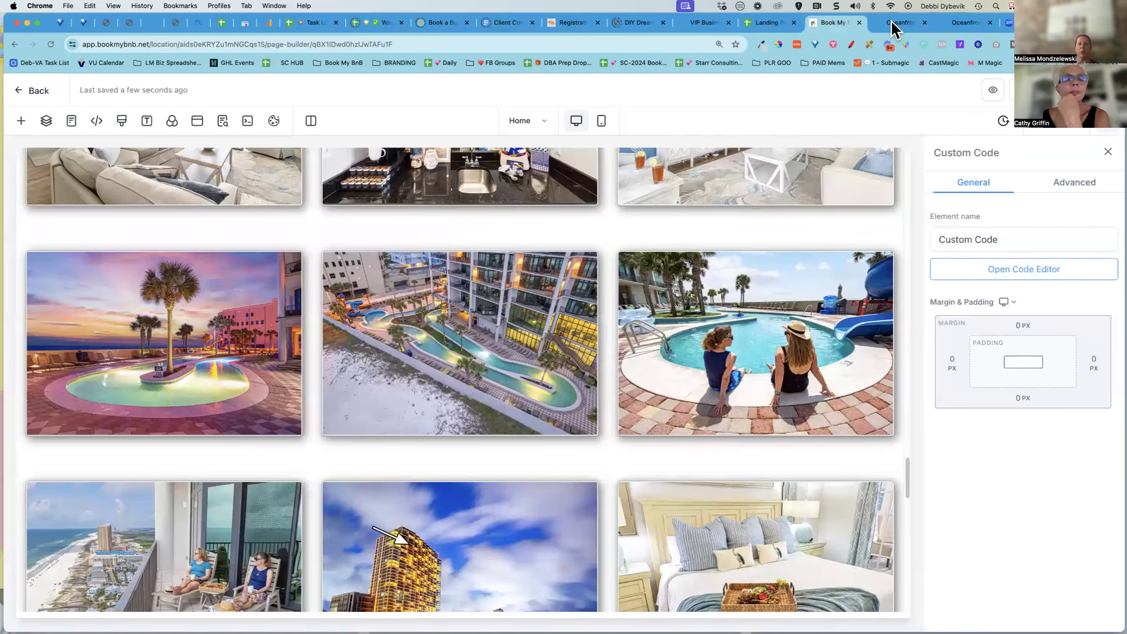
Tick the Mobile optimization and Test different views & load times boxes in the Landing Page Creation Checklist
left_click(762, 25)
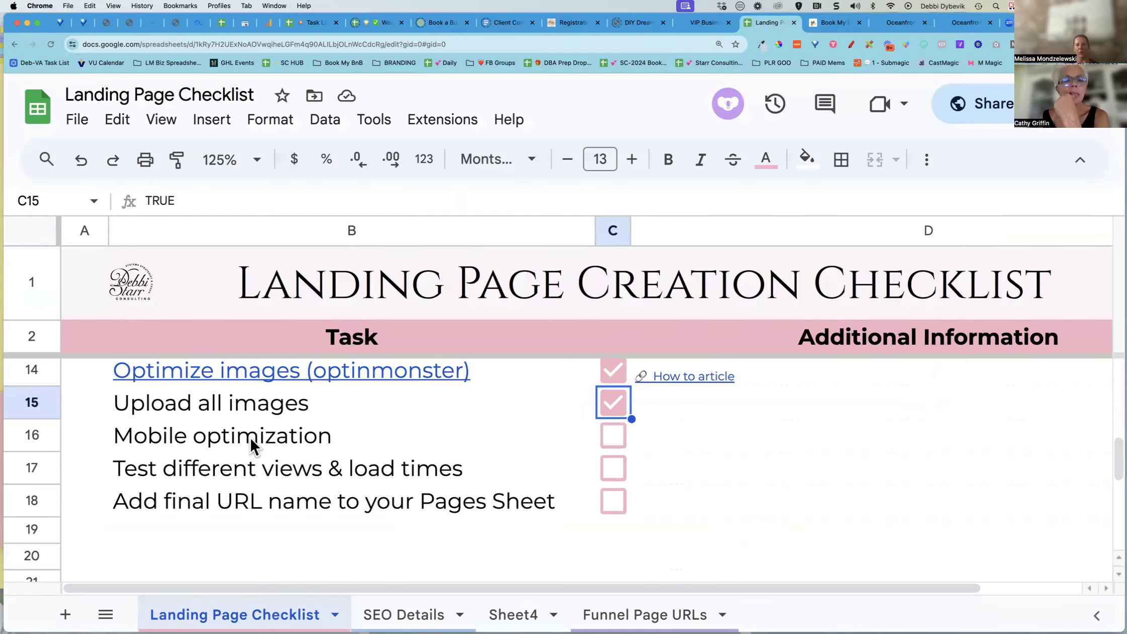
left_click(614, 433)
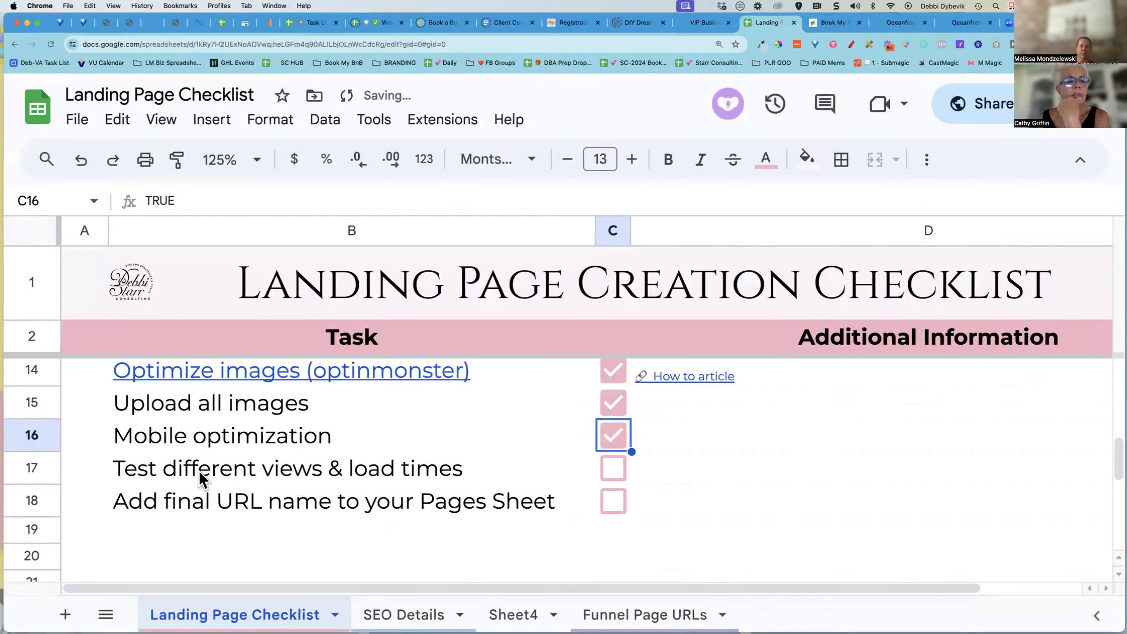
left_click(614, 468)
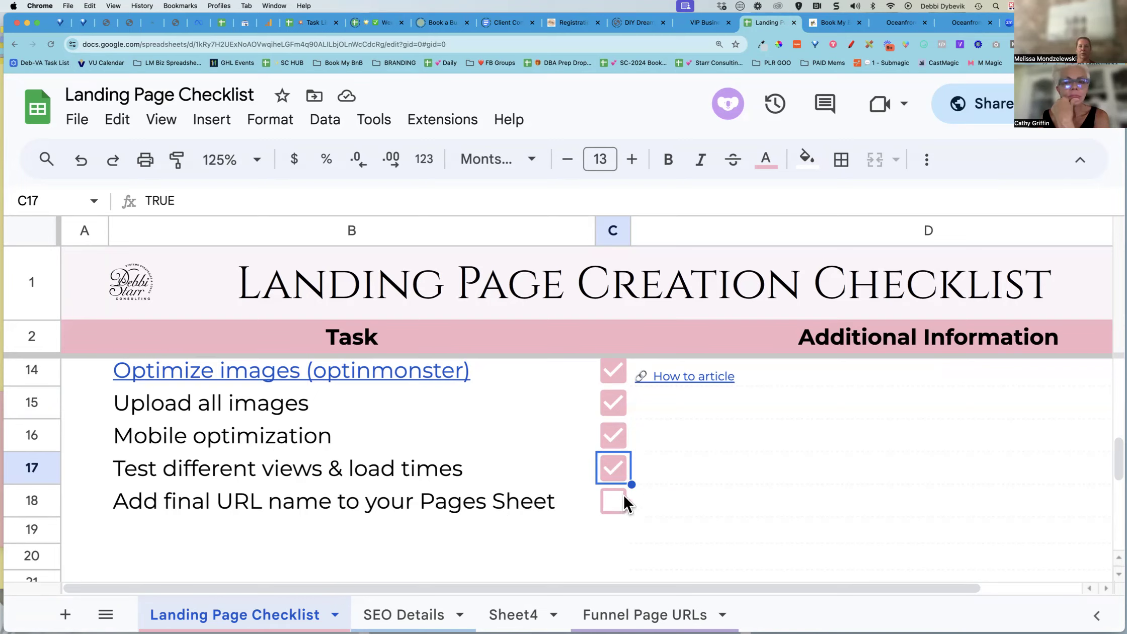
Return to the BlueBird funnel steps and copy the Home page's published URL
left_click(834, 23)
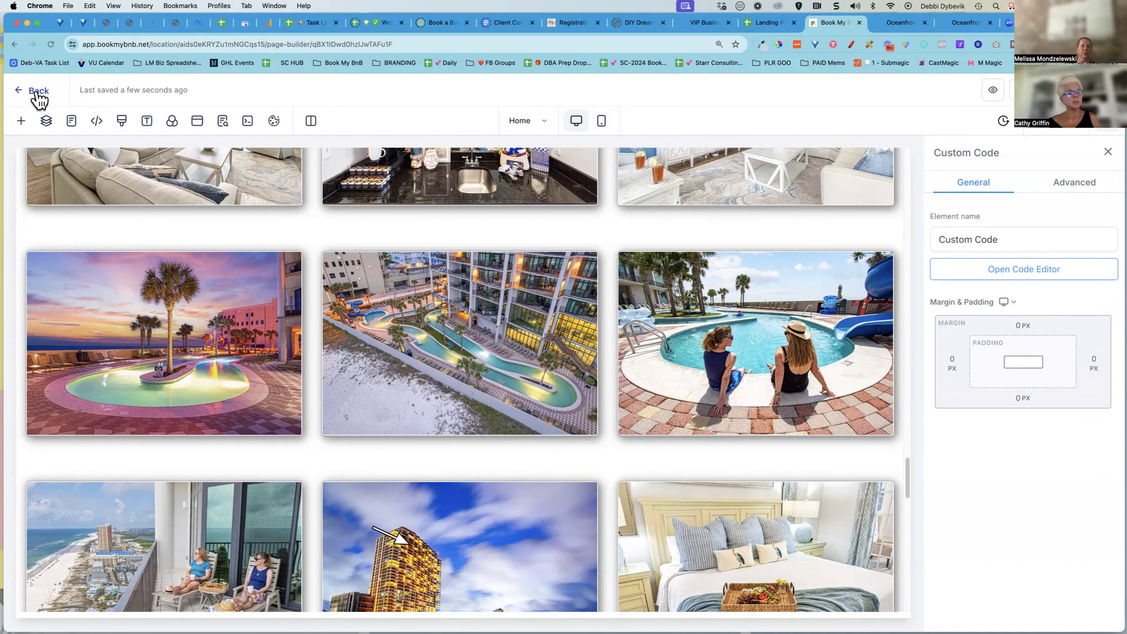
left_click(38, 92)
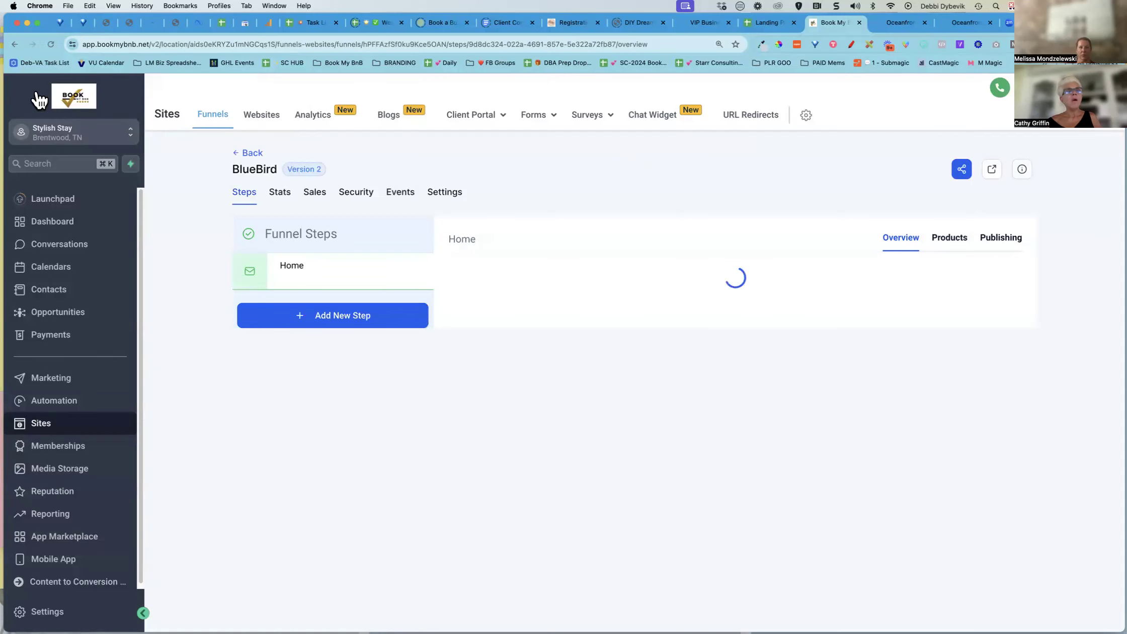
triple_click(603, 269)
key("super+c")
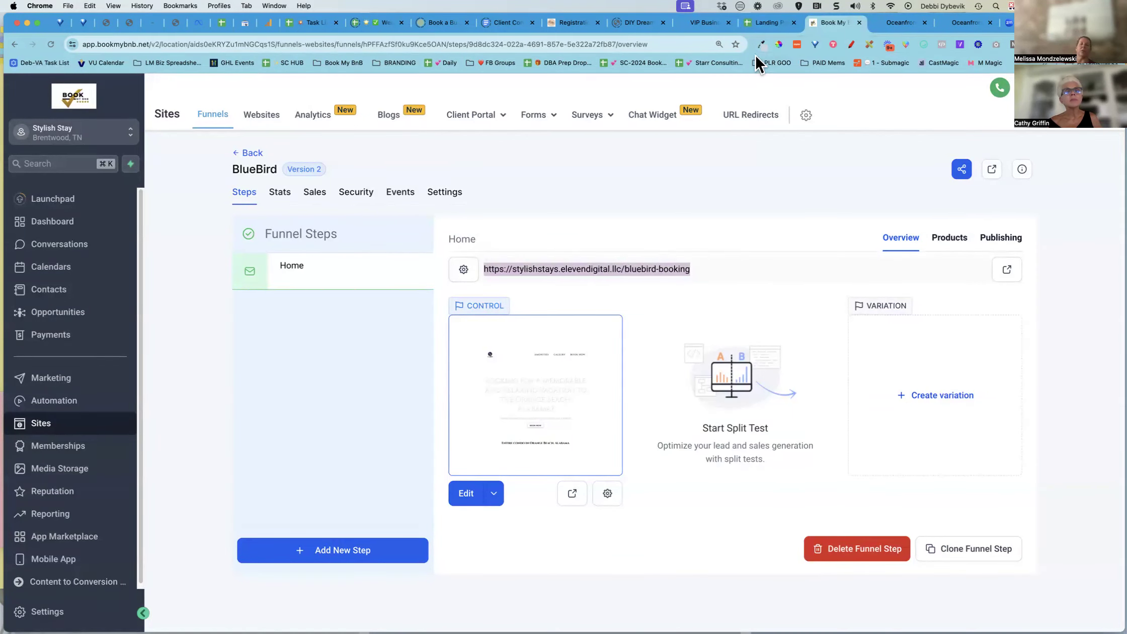
Paste the URL as values only into the URL cell beside Land Page on the Funnel Page URLs sheet
left_click(766, 22)
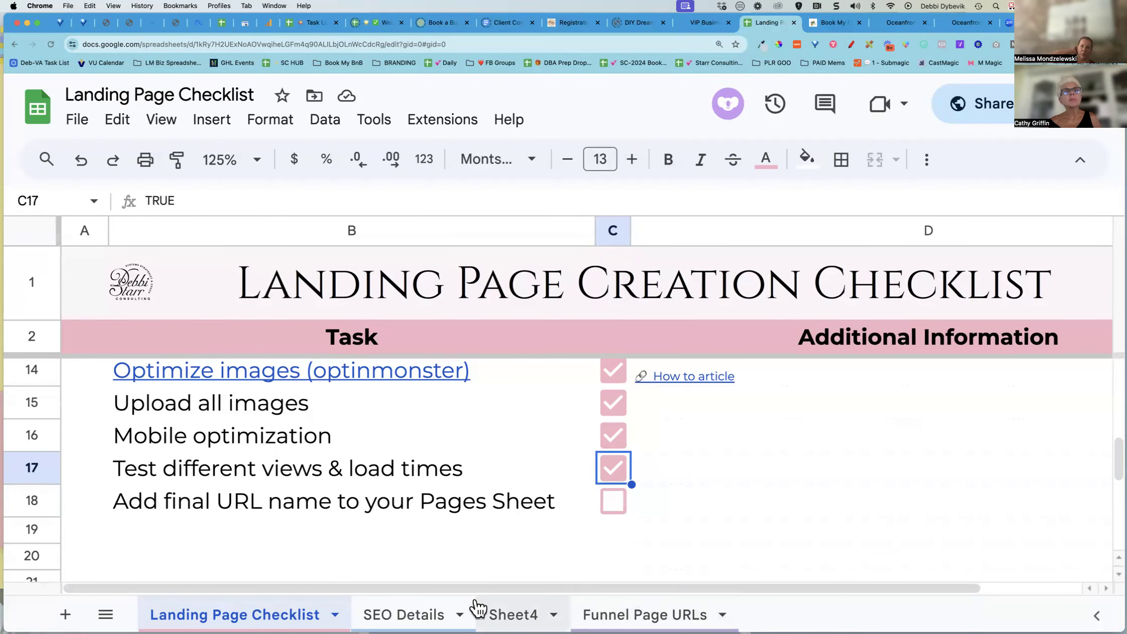
left_click(649, 614)
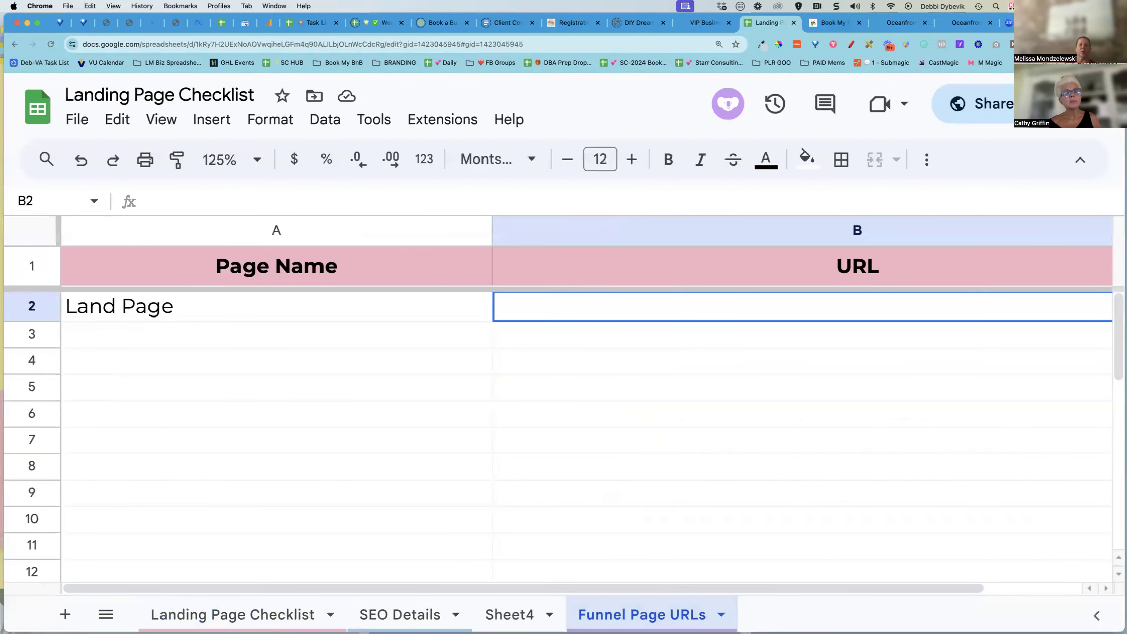
key("super+v")
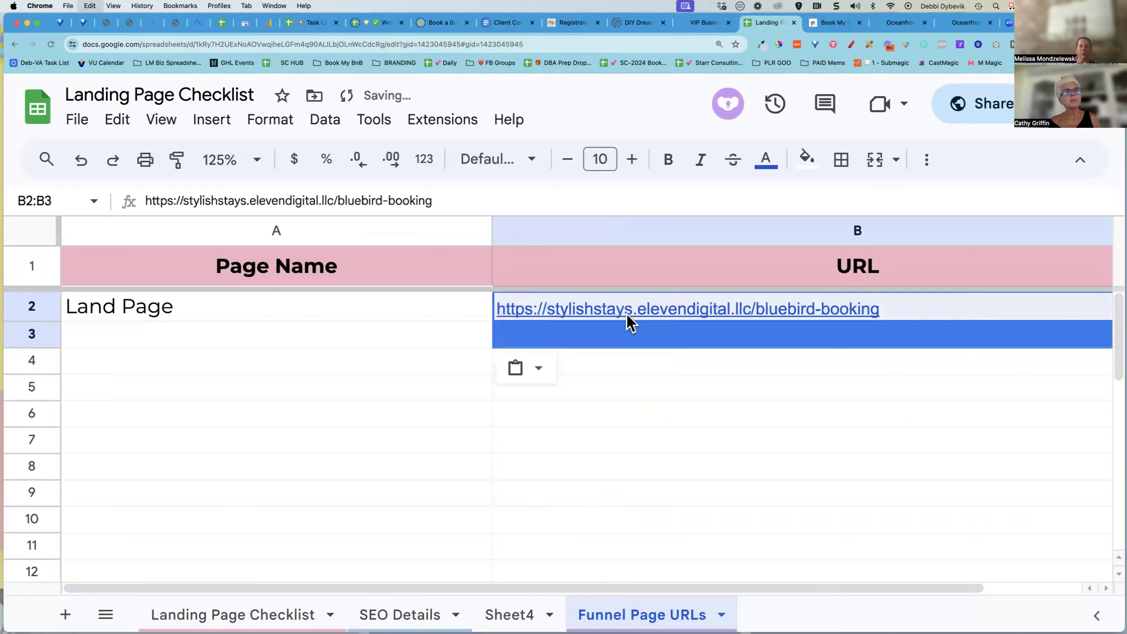
left_click(538, 375)
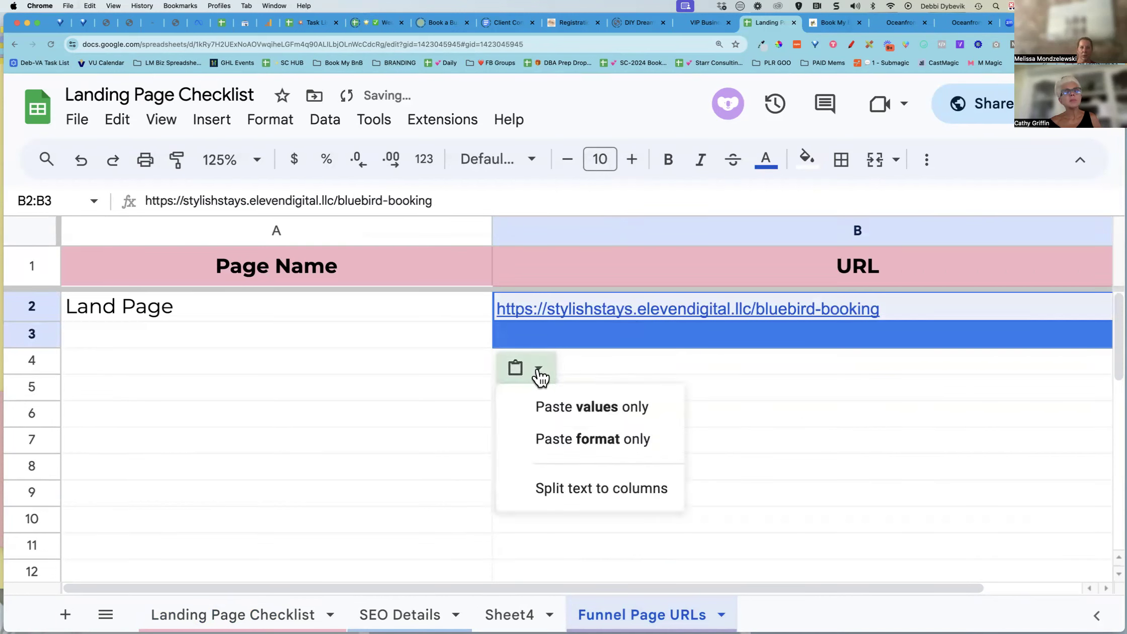
left_click(574, 417)
left_click(472, 412)
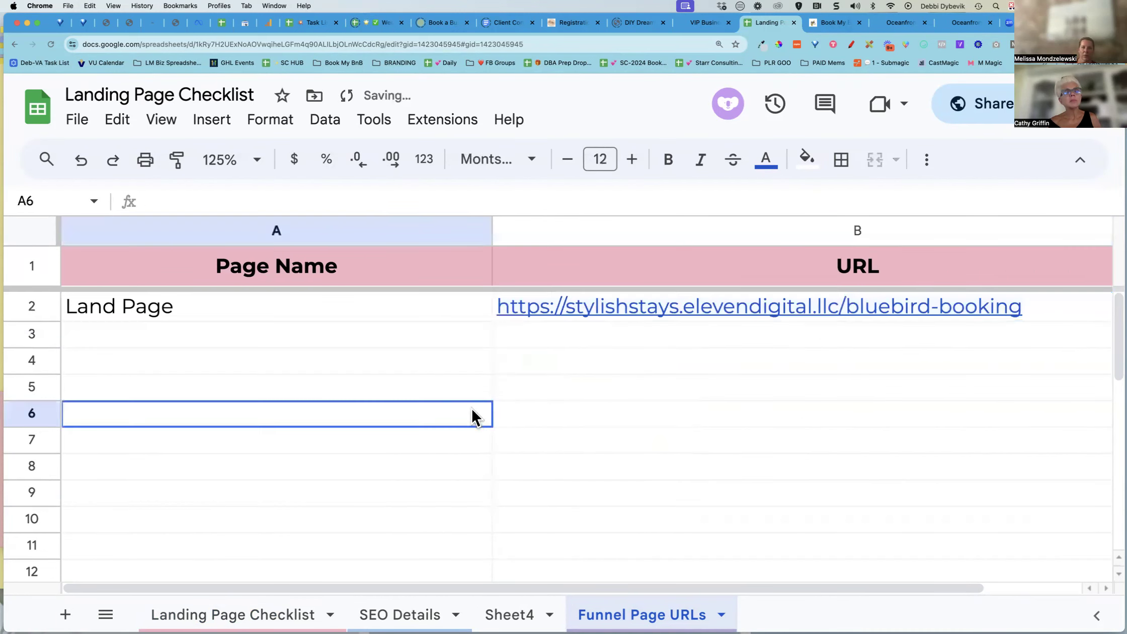
Rename the page name cell to Blue Bird Land Page
left_click(214, 313)
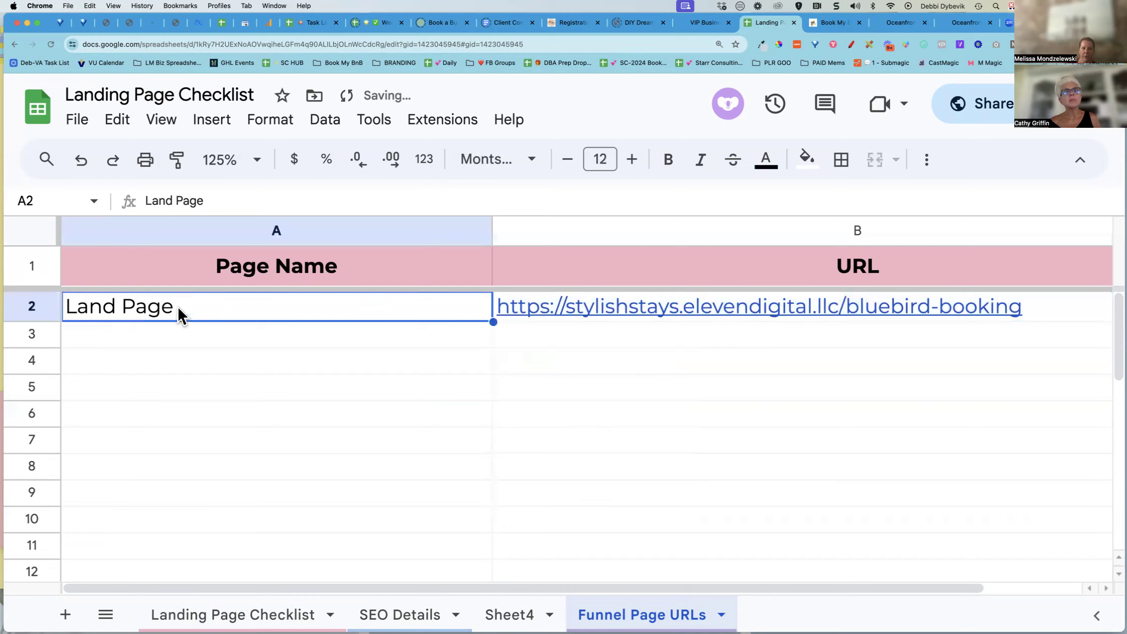
left_click(145, 199)
type("Blue Bi")
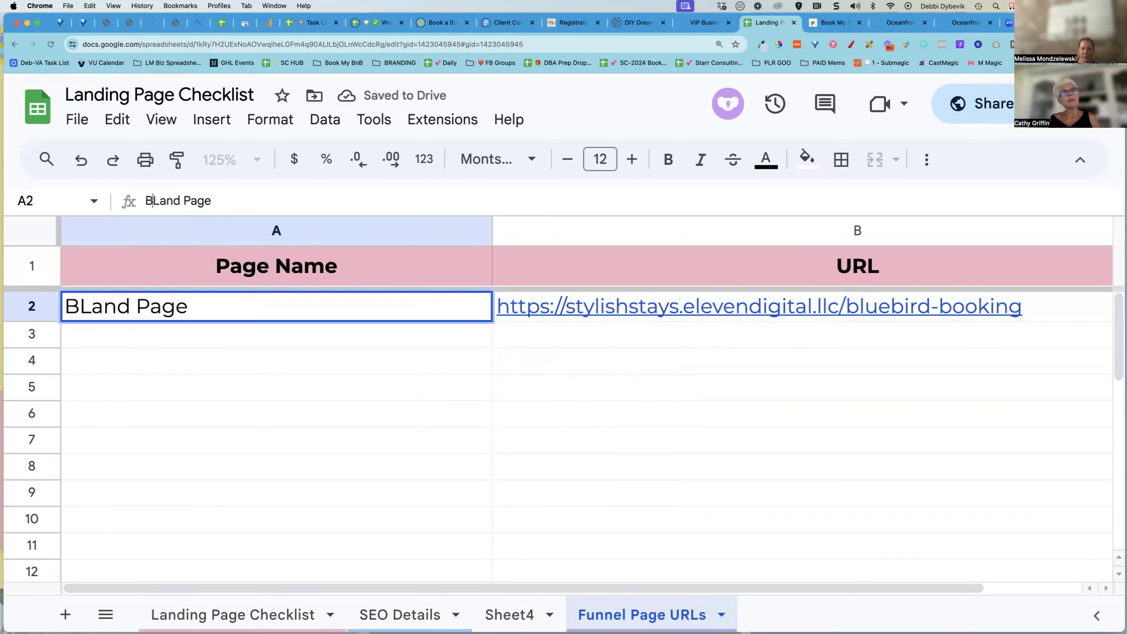
type("rd")
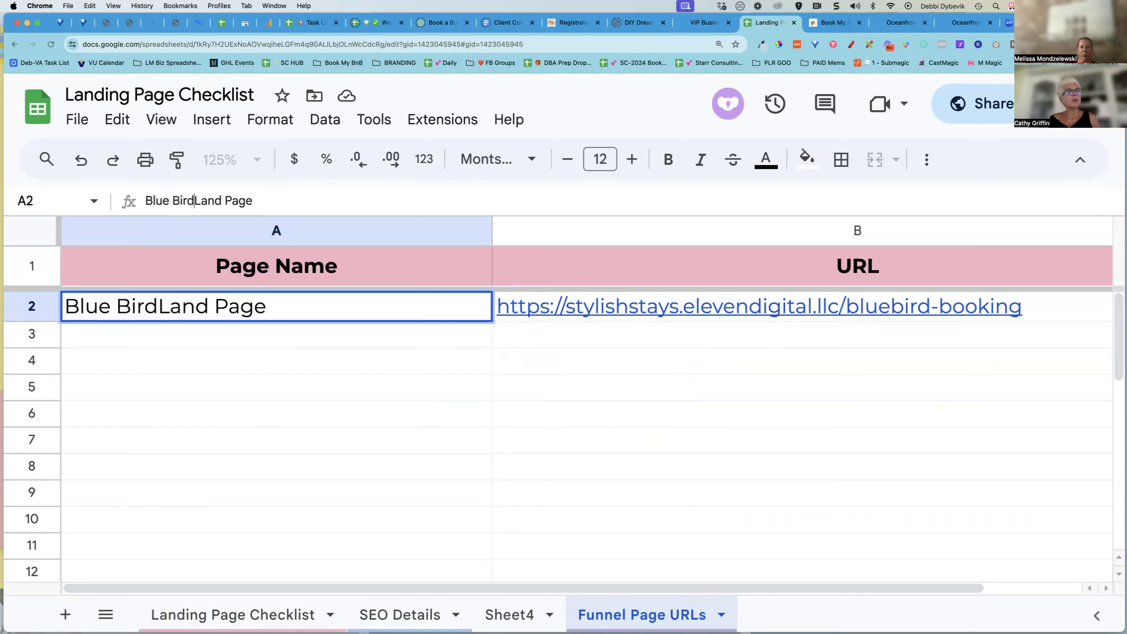
left_click(371, 446)
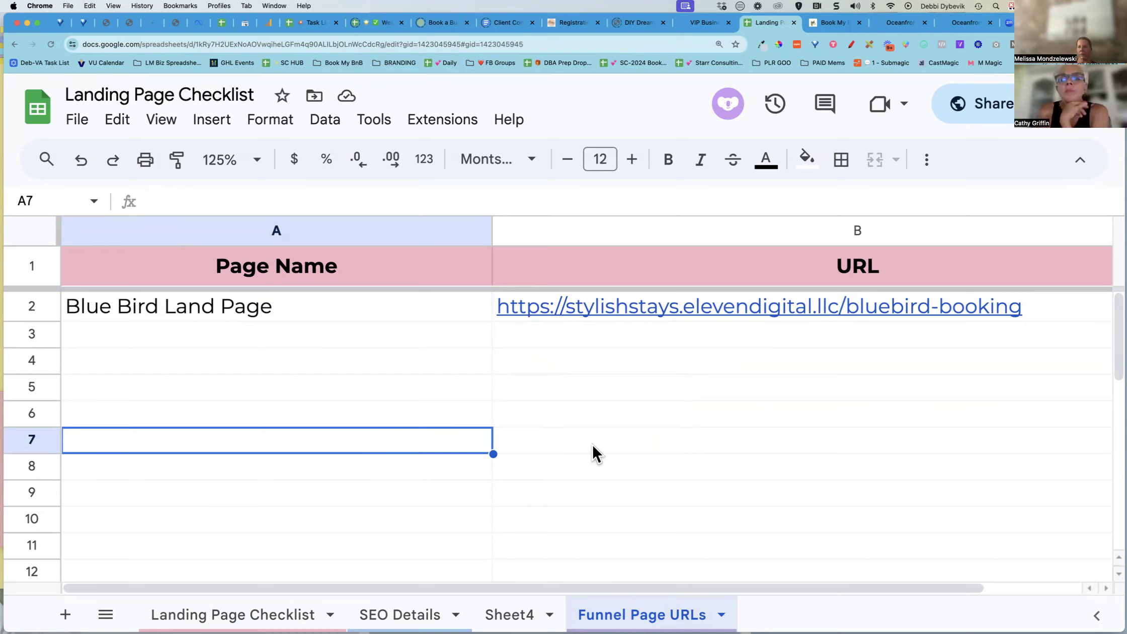
Copy the URL cell's link, open it in a new browser tab and review the live landing page
mouse_move(735, 319)
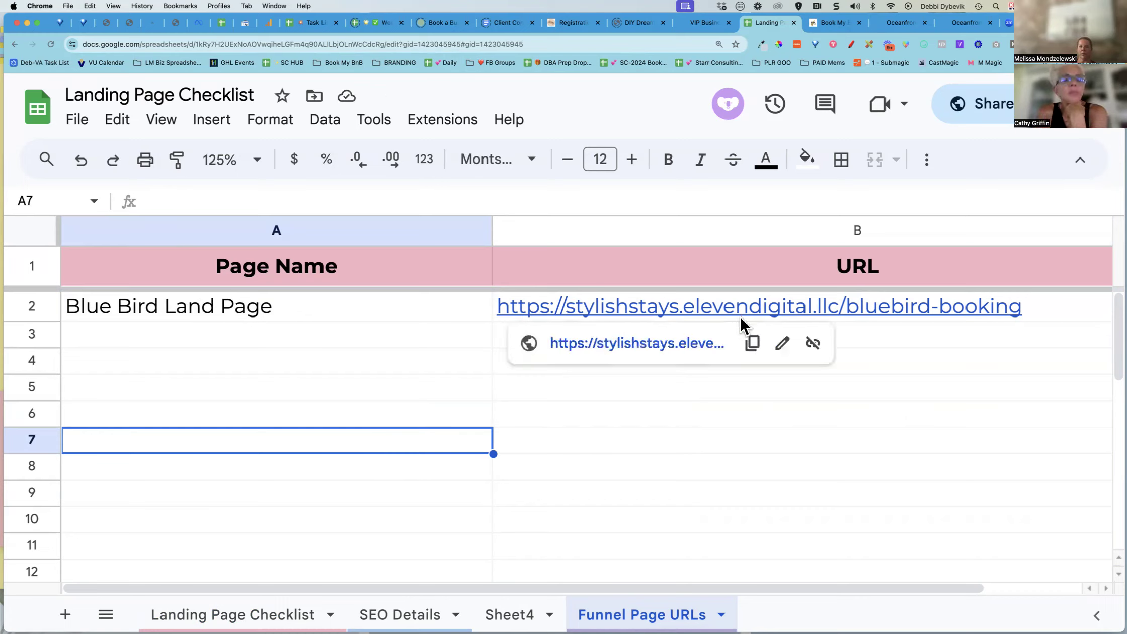
left_click(753, 343)
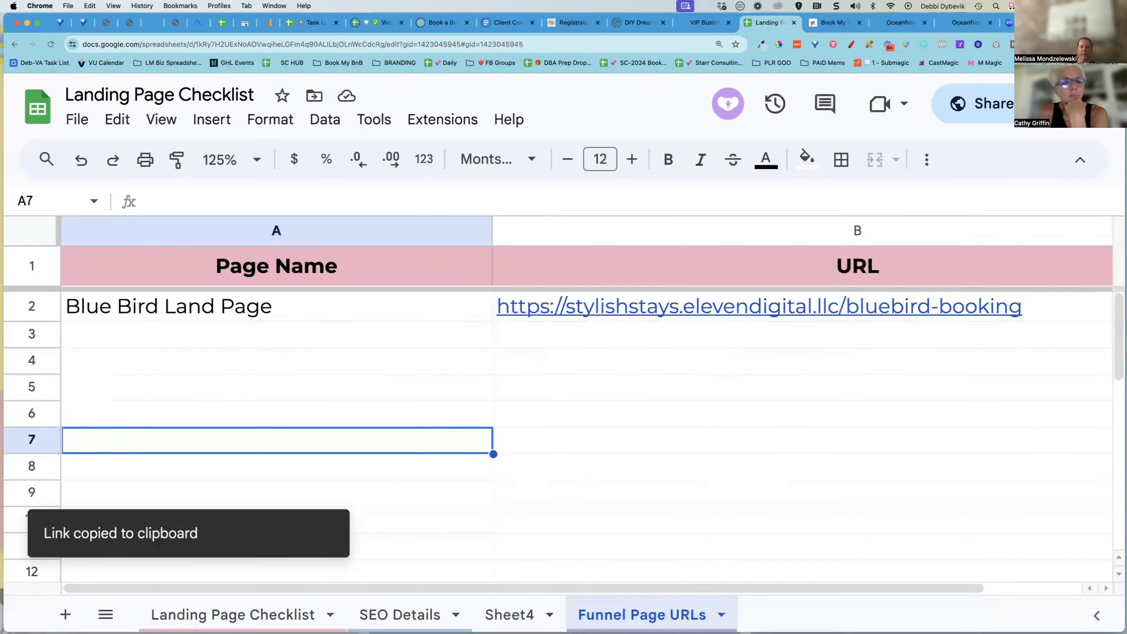
key("super+t")
key("super+v")
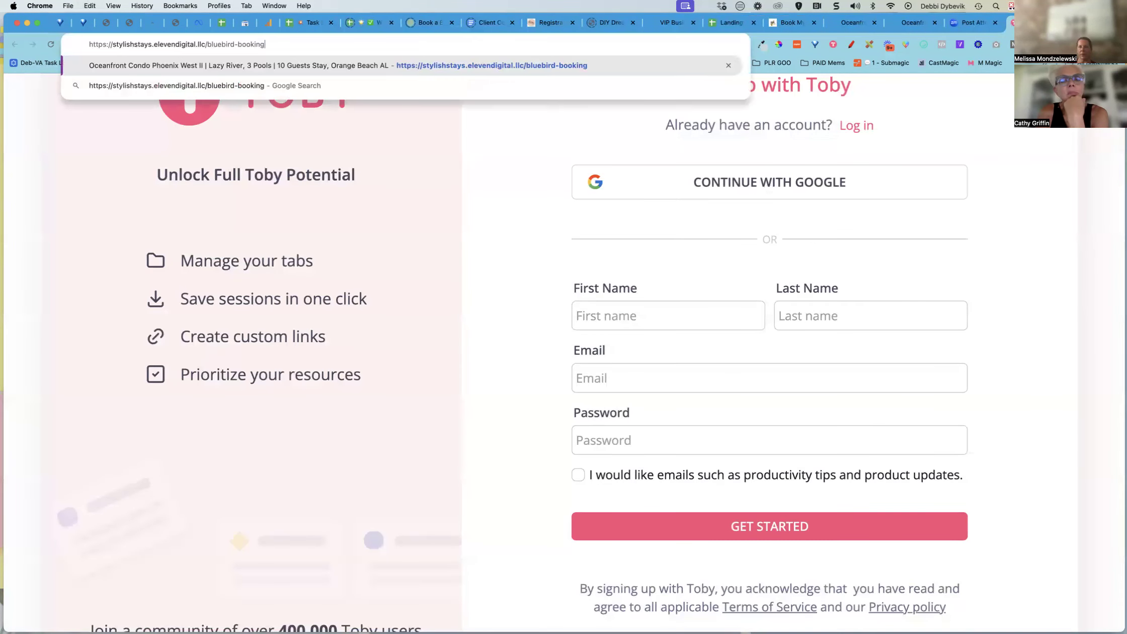
key("Return")
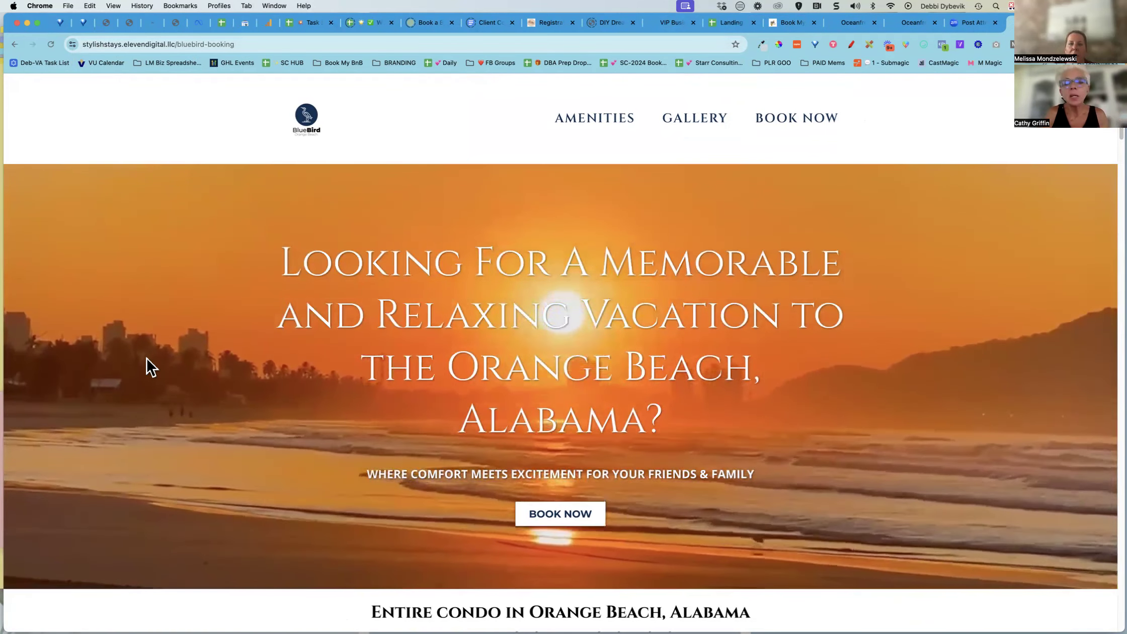
scroll(160, 448, "down", 2)
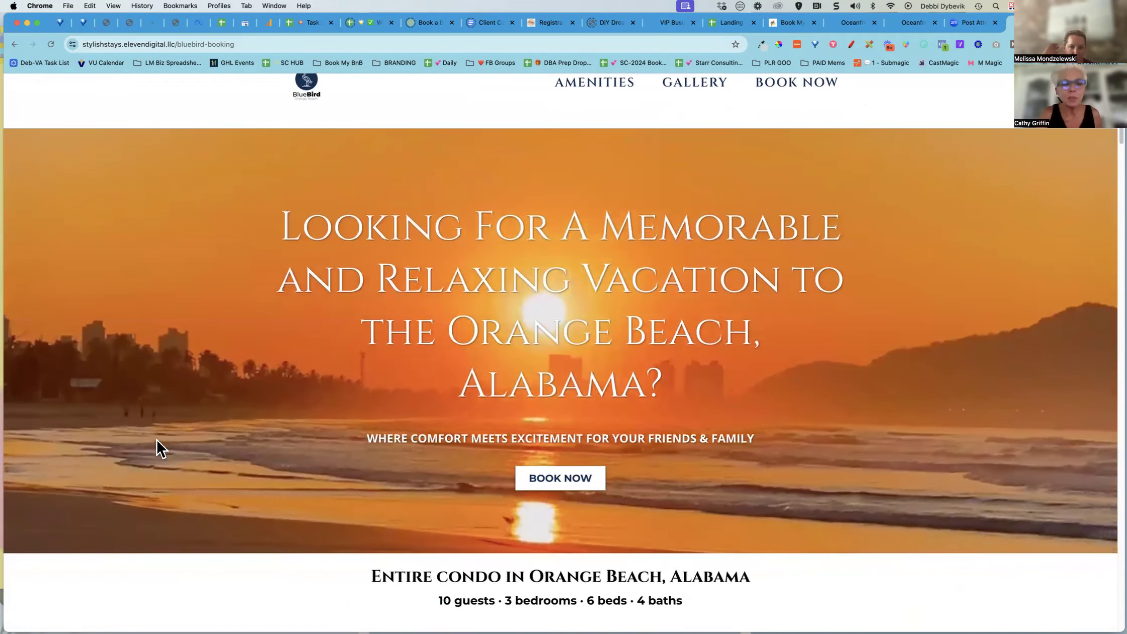
scroll(160, 448, "down", 1)
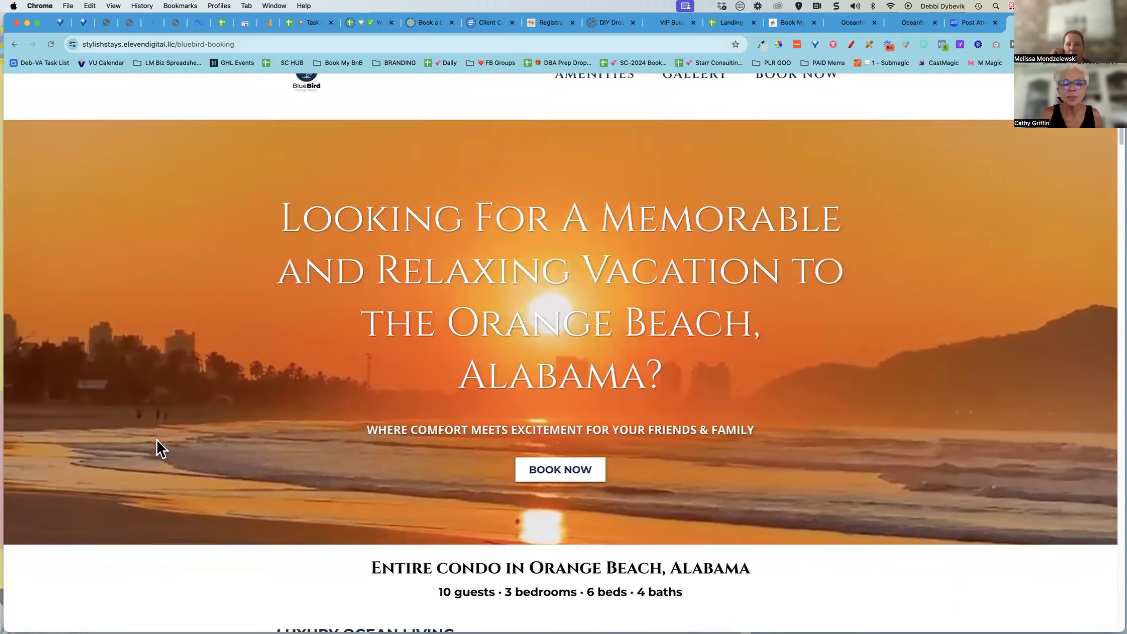
scroll(160, 448, "down", 10)
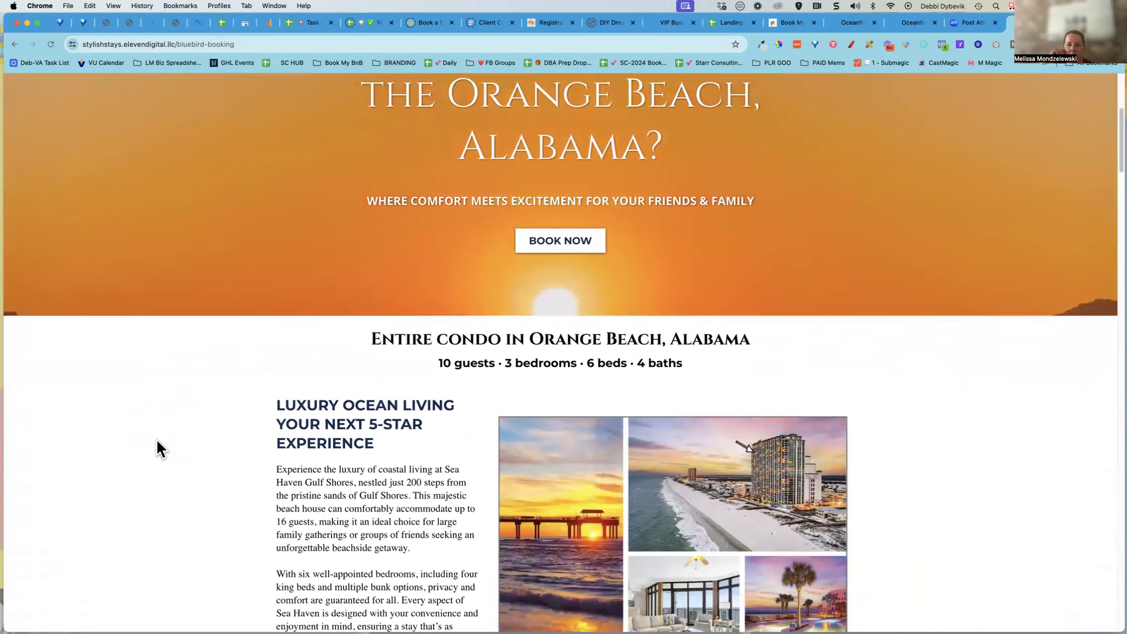
Review the rest of the live BlueBird landing page down to the booking inquiry form and return to the Funnel Page URLs sheet
scroll(157, 443, "down", 8)
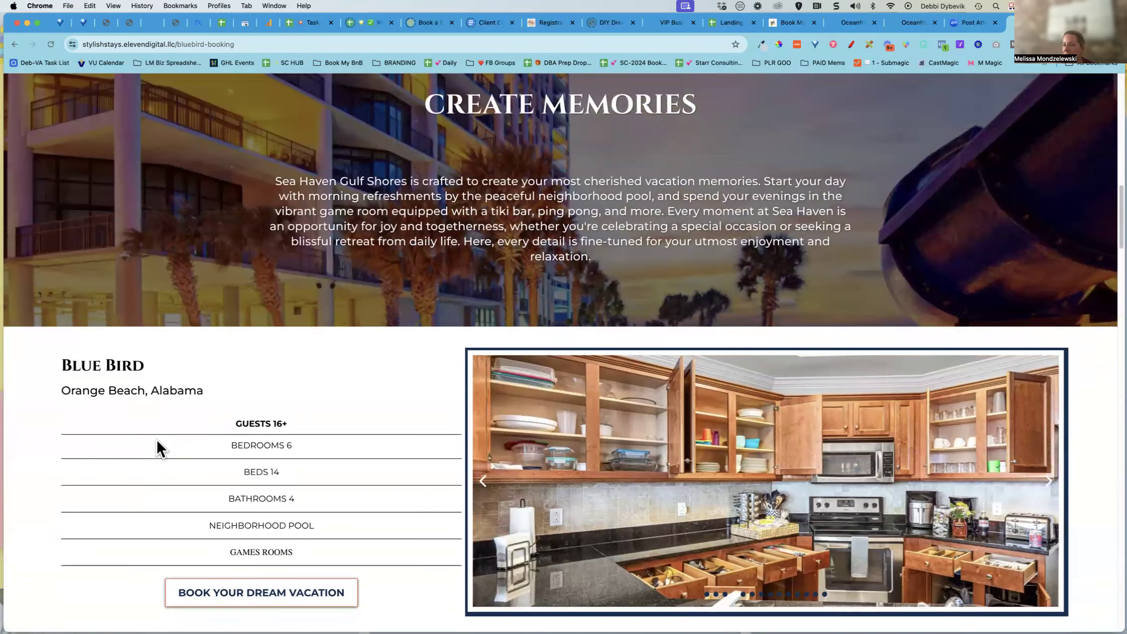
scroll(157, 443, "down", 4)
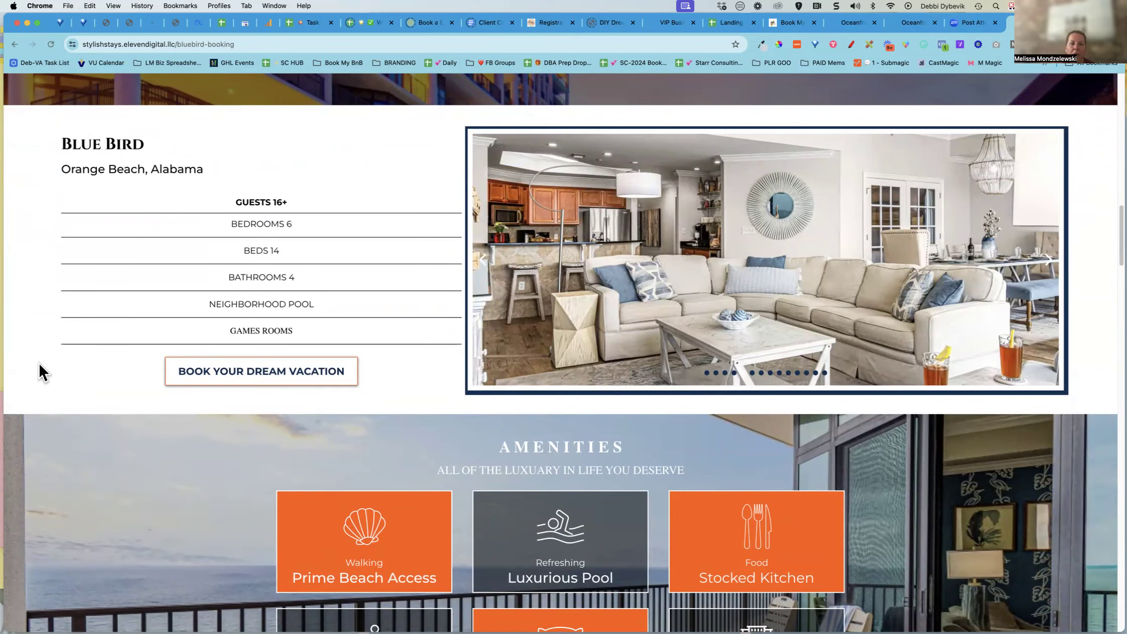
scroll(68, 378, "down", 4)
scroll(69, 378, "down", 10)
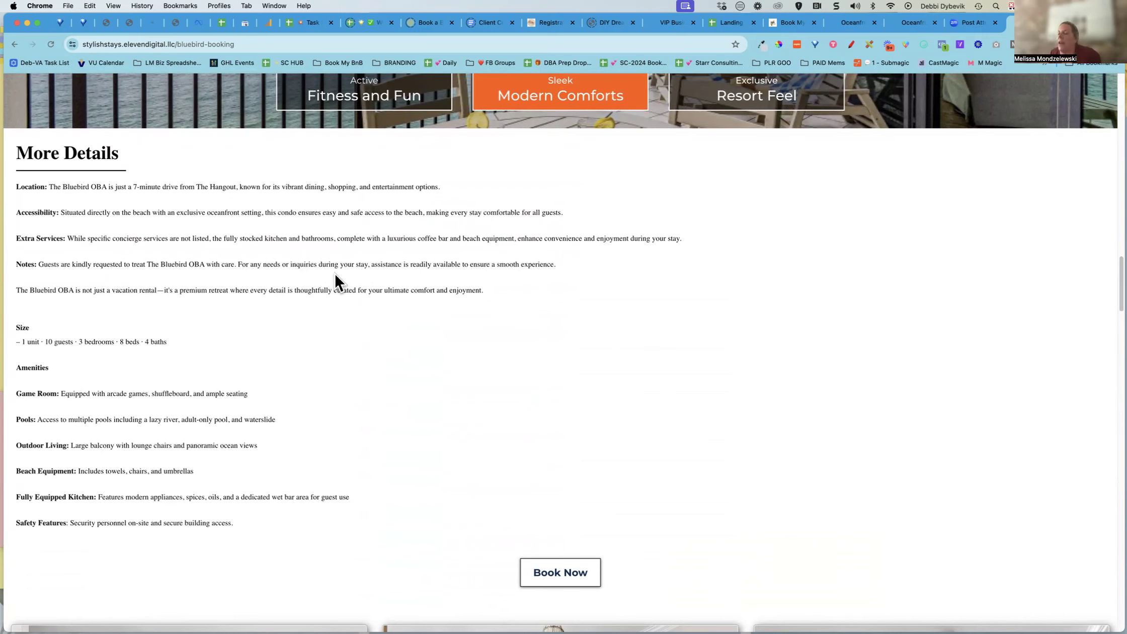
scroll(333, 275, "down", 6)
scroll(332, 282, "down", 3)
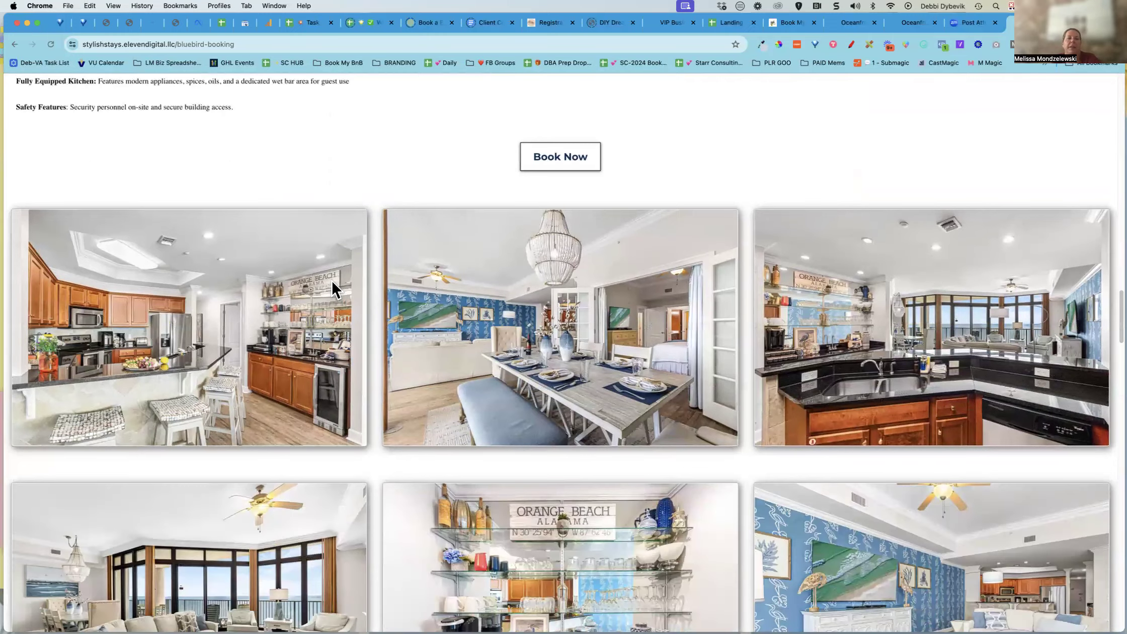
scroll(332, 287, "down", 8)
scroll(332, 283, "down", 20)
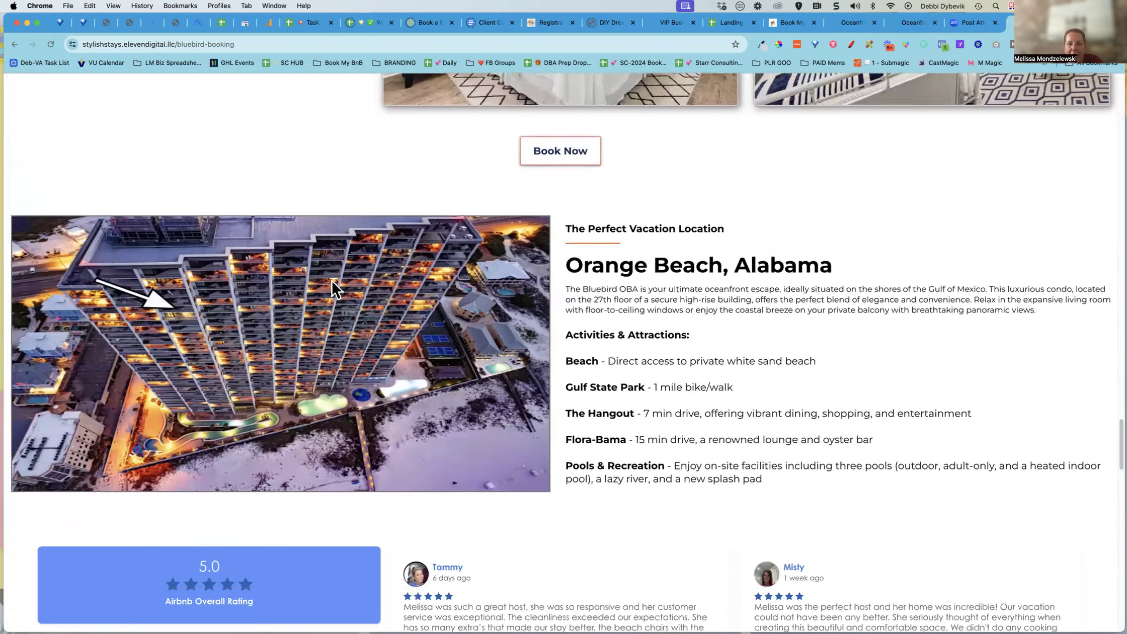
scroll(333, 283, "down", 15)
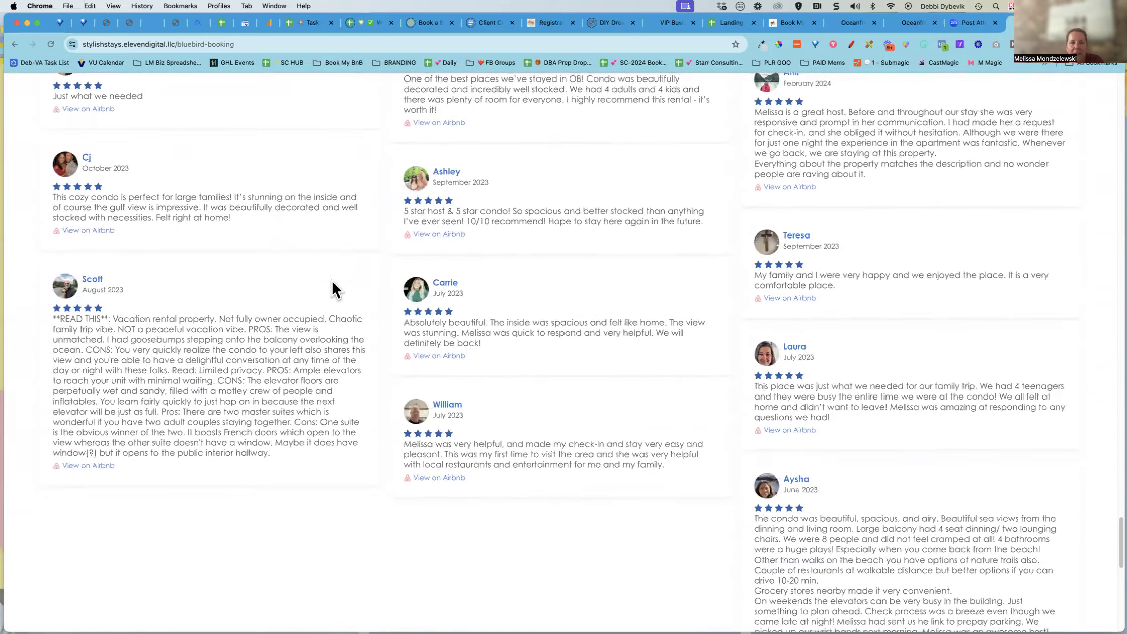
scroll(332, 282, "down", 2)
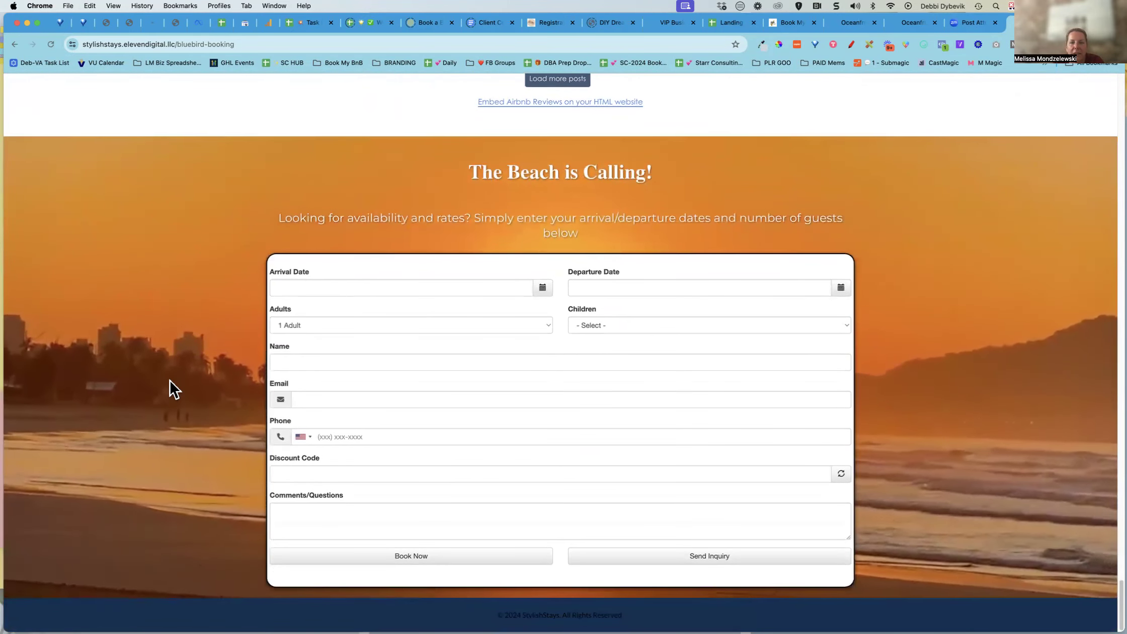
key("ctrl+shift+Tab")
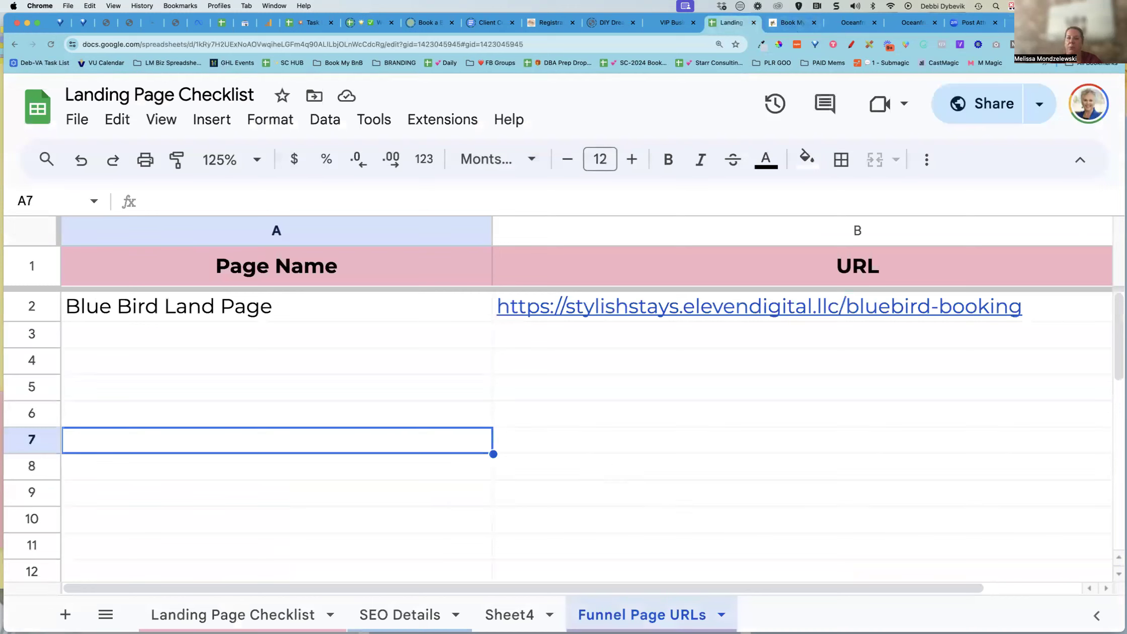